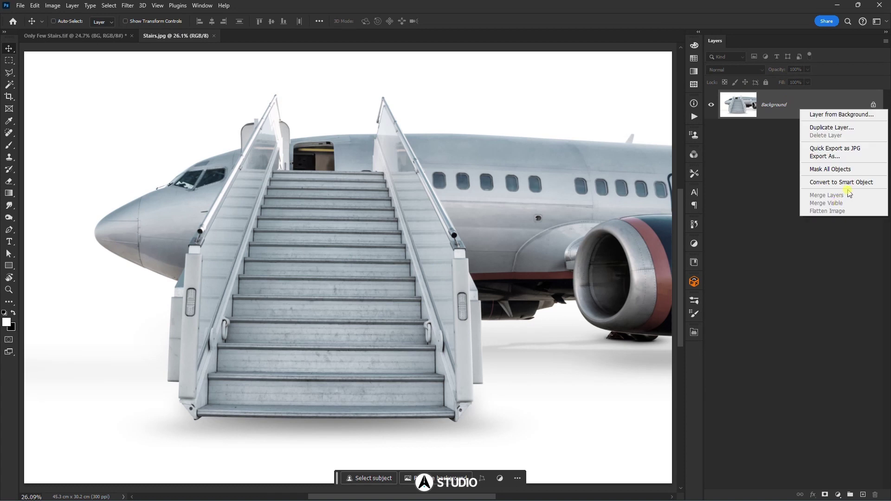
- Convert the Background layer of Stairs.jpg to a smart object and bring it into the Only Few Stairs.tif document
click(842, 182)
drag(308, 156, 309, 209)
drag(334, 263, 384, 348)
scroll(429, 273, down, 3)
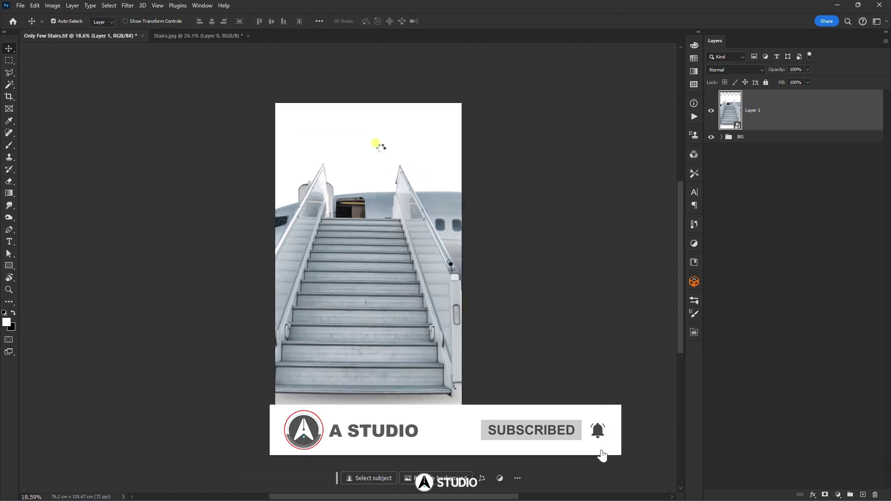
- Transform the stairs layer to about 343.77% scale and position it centred in the lower part of the canvas
key(ctrl+t)
drag(371, 134, 371, 169)
drag(402, 255, 406, 255)
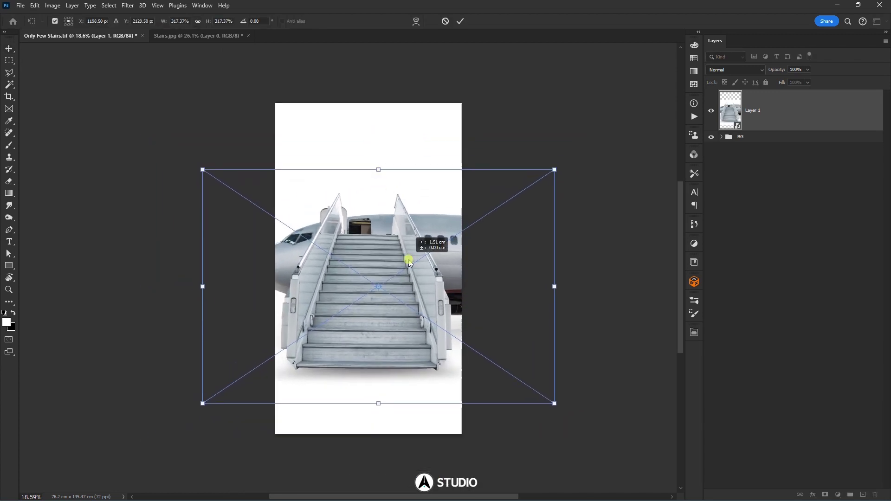
mouse_move(554, 287)
mouse_down()
mouse_move(568, 291)
mouse_move(565, 282)
mouse_up()
key(Right)
key(Right)
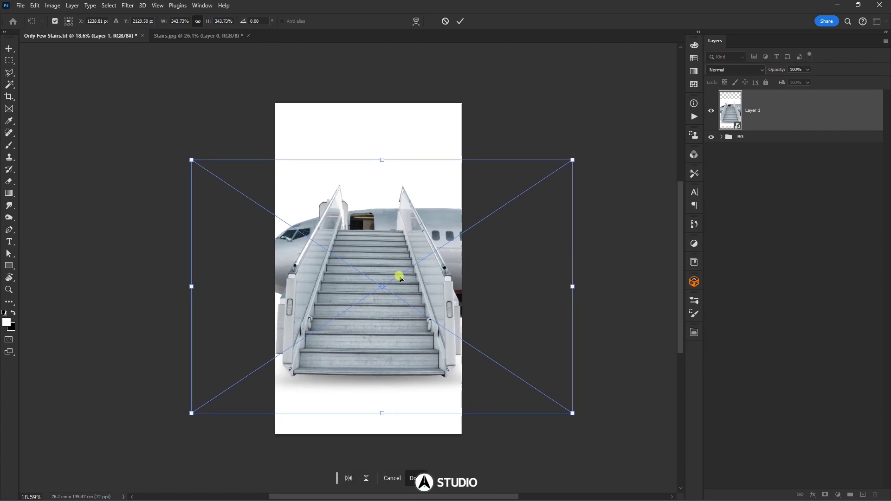
drag(401, 279, 395, 315)
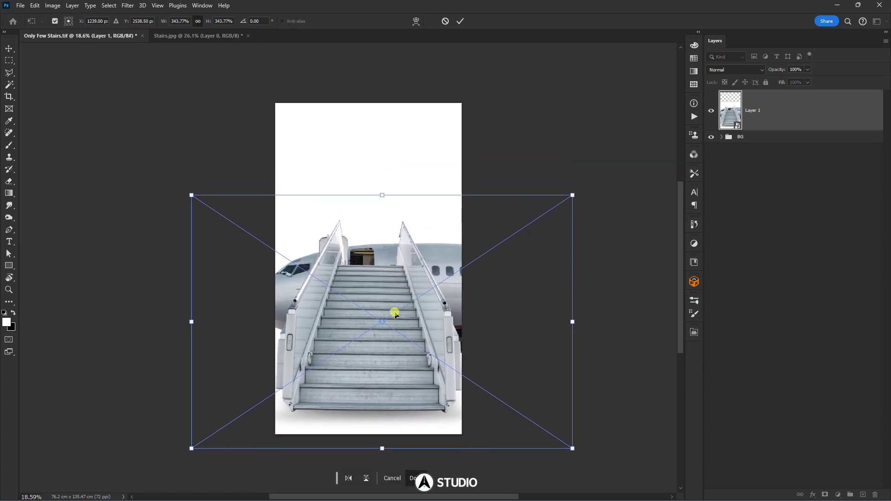
key(Return)
- Start a Pen tool shape where the plane's nose meets the left stair support and trace up around the post's rounded top corner
scroll(327, 333, up, 3)
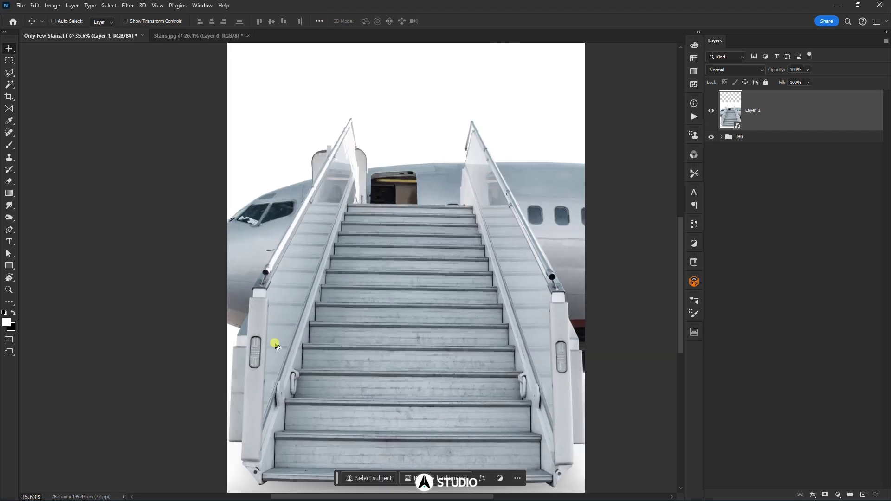
scroll(275, 344, up, 3)
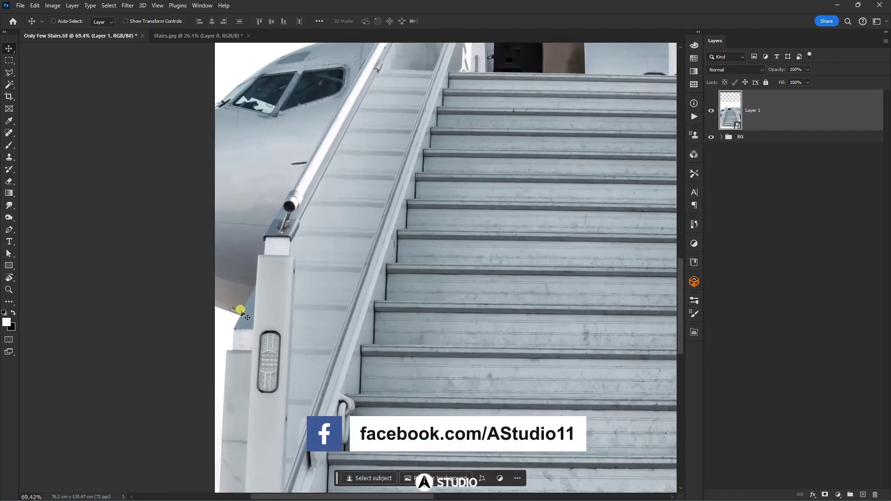
key(p)
scroll(243, 310, up, 5)
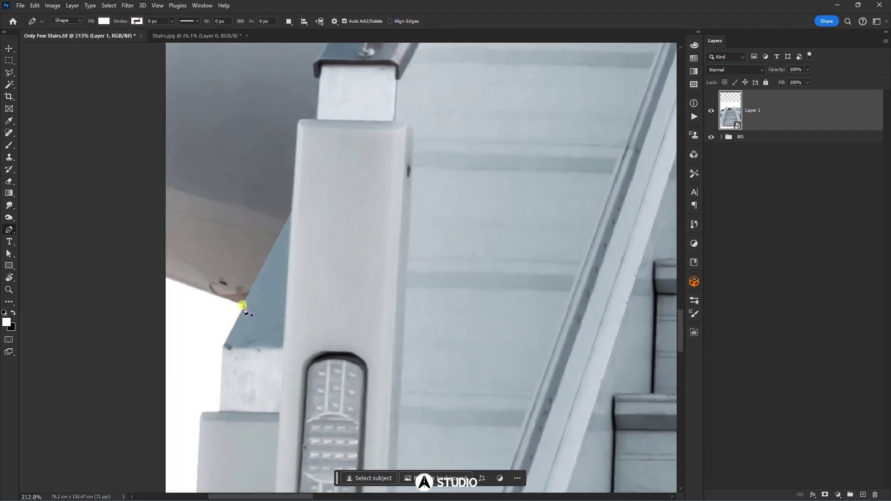
click(243, 307)
scroll(320, 280, up, 1)
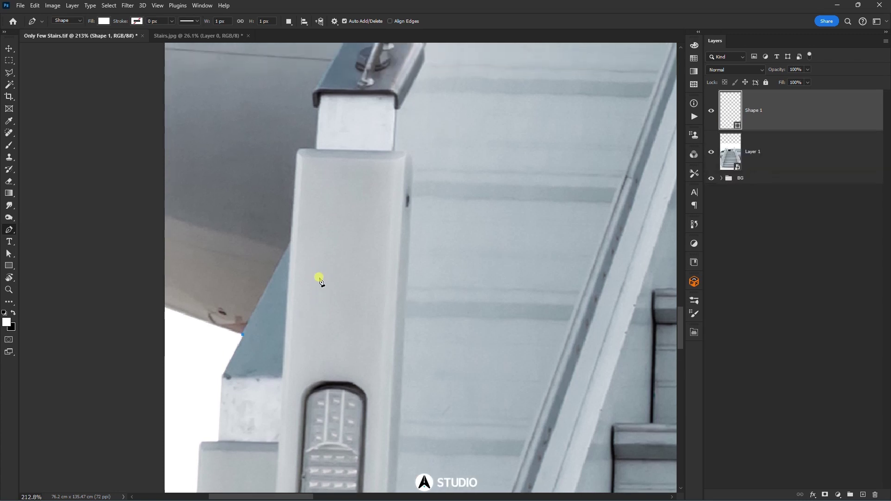
click(290, 241)
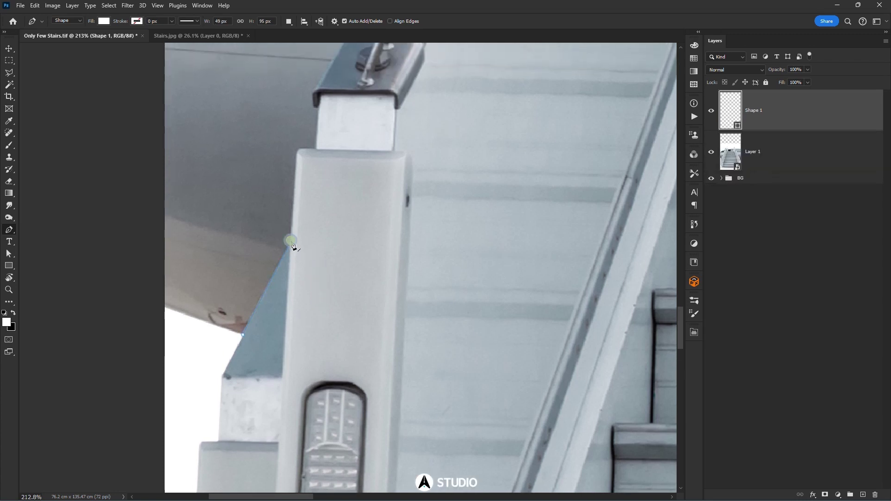
click(294, 153)
scroll(295, 153, up, 2)
scroll(297, 157, up, 2)
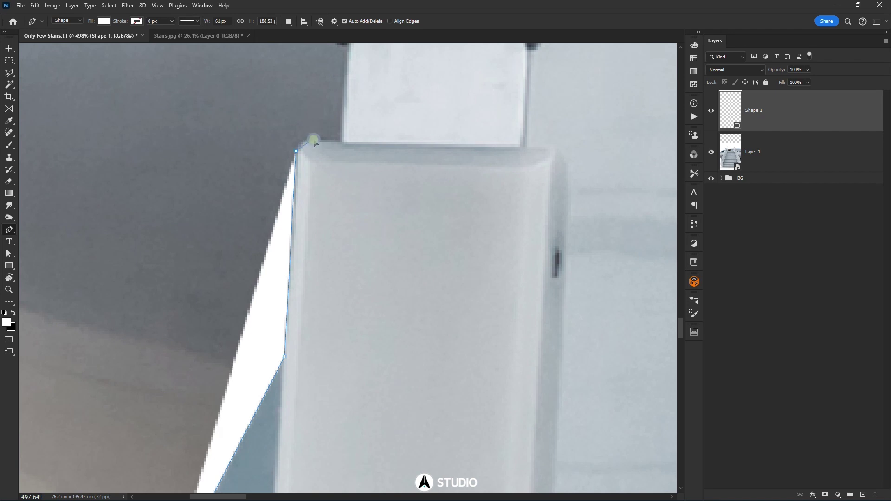
click(340, 143)
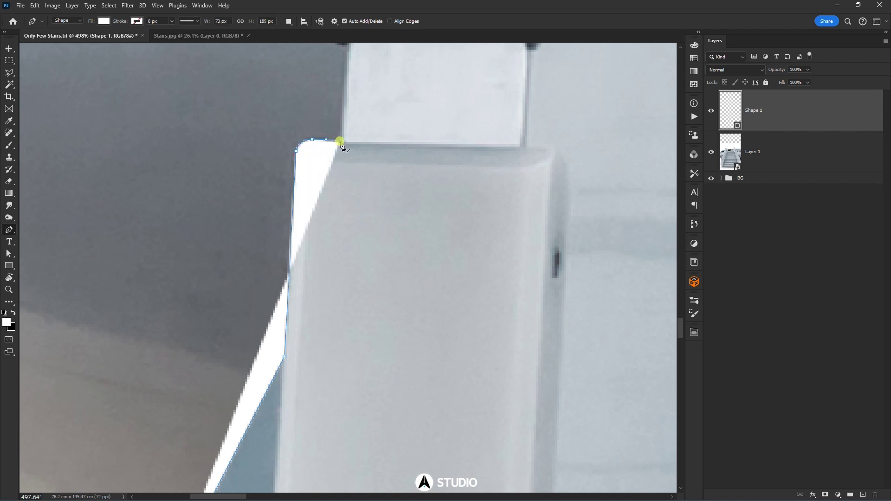
- Continue the path up the light block above the post and around the dark bracket's lower left corner, refining its anchor point
scroll(337, 186, up, 5)
click(334, 222)
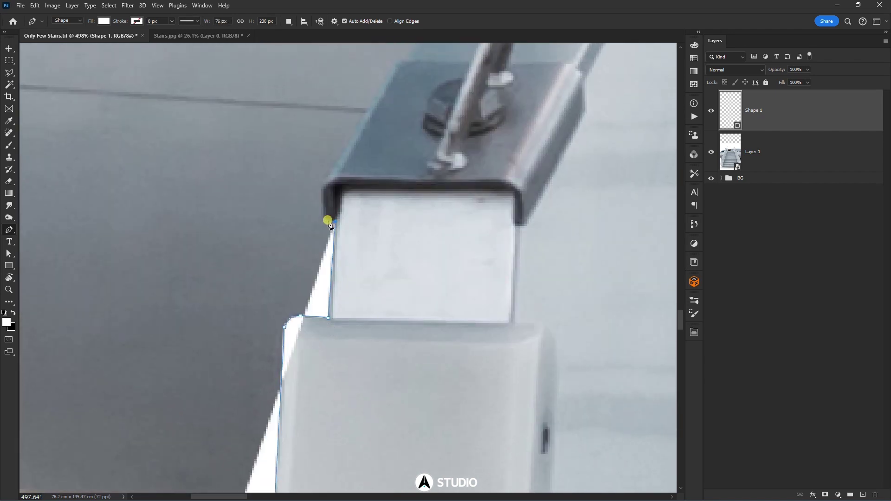
click(326, 218)
click(322, 185)
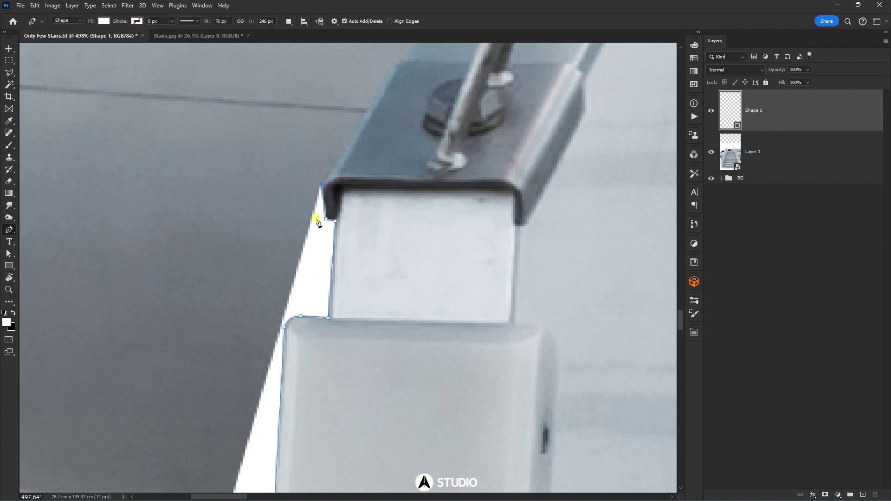
scroll(332, 288, up, 2)
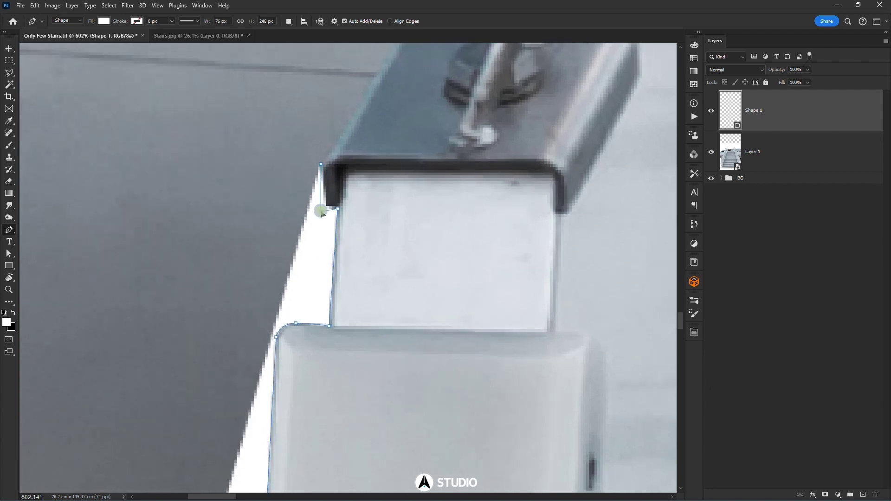
scroll(326, 208, up, 3)
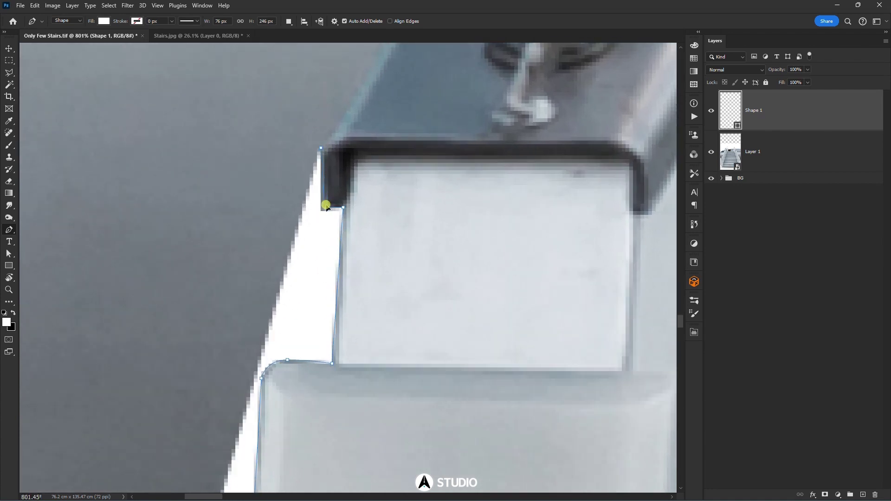
drag(326, 206, 325, 207)
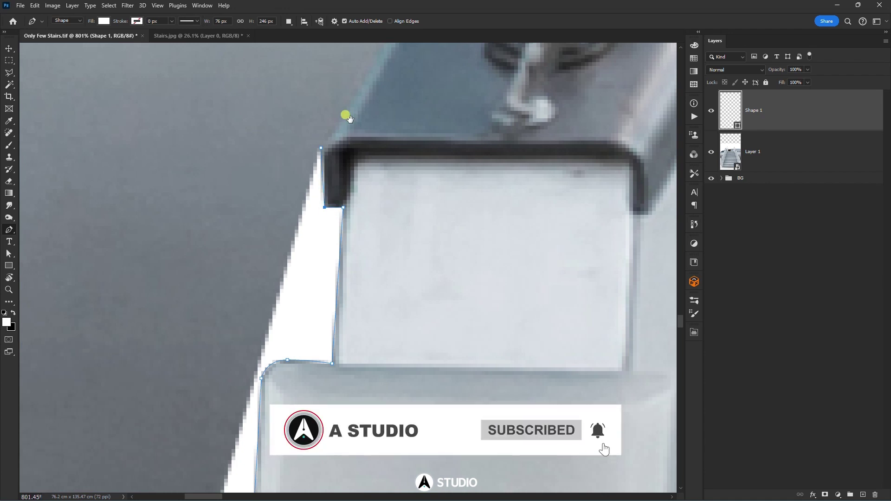
- Extend the path from the dark bracket along the left handrail's outer edge to the small clamp beside the cockpit window
scroll(346, 115, down, 6)
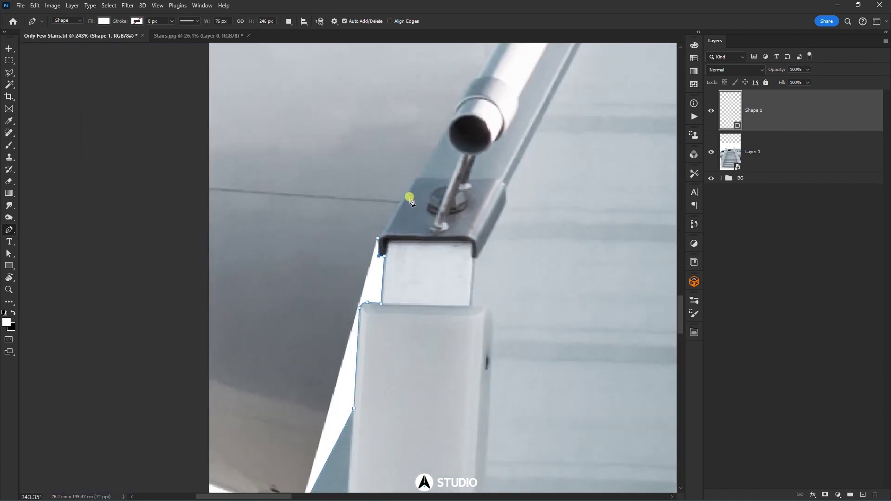
scroll(409, 198, down, 2)
drag(409, 197, 398, 277)
scroll(438, 212, up, 2)
drag(457, 123, 375, 348)
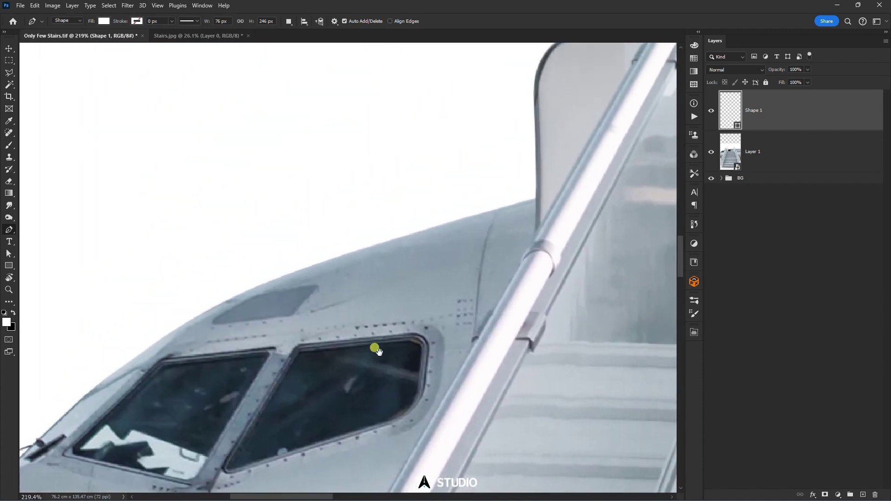
scroll(487, 333, up, 2)
click(483, 327)
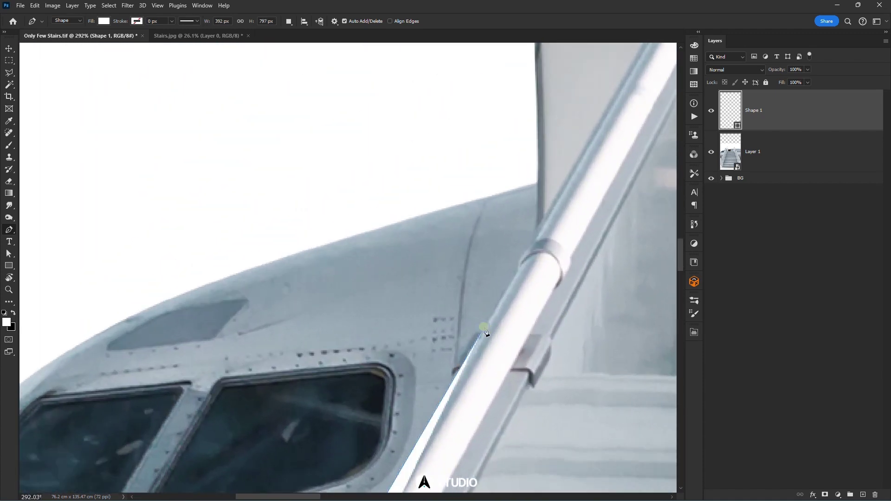
key(ctrl+z)
click(453, 375)
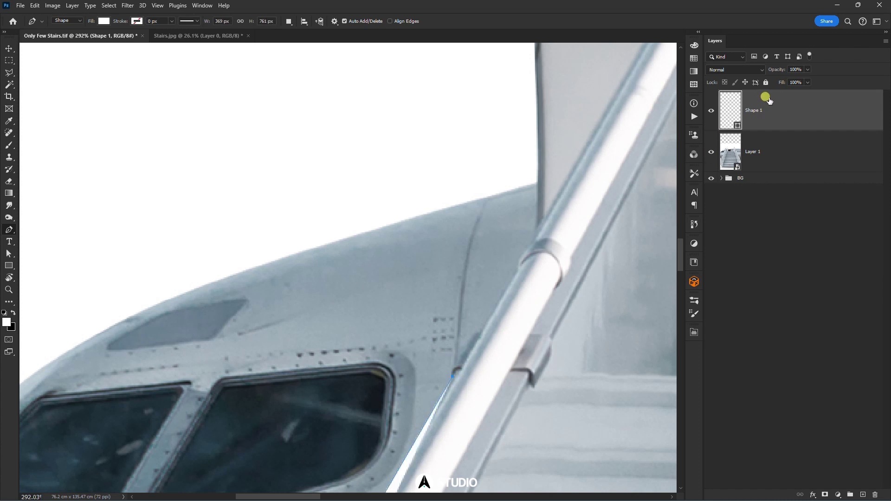
- Set the shape layer's fill to 0% and add an anchor to fit the long segment to the left handrail's edge
drag(780, 82, 479, 89)
scroll(409, 319, down, 3)
drag(375, 457, 483, 189)
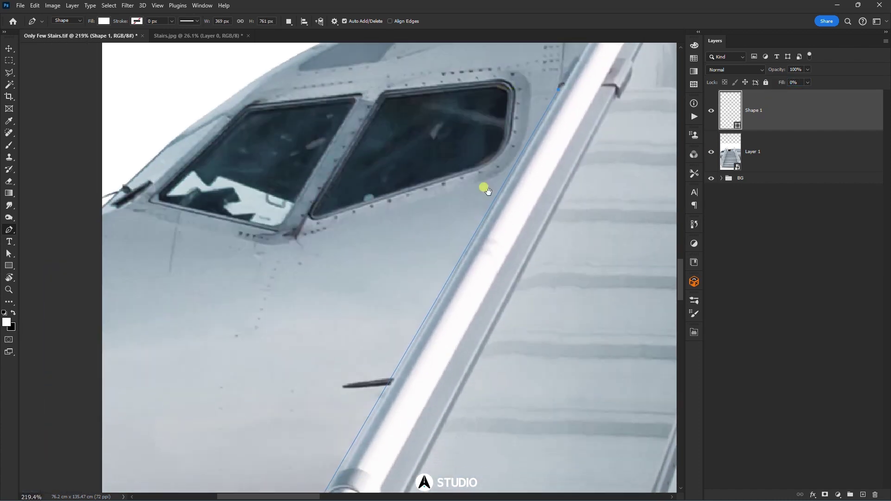
drag(446, 309, 481, 207)
scroll(421, 272, up, 1)
drag(421, 280, 423, 286)
scroll(398, 334, down, 3)
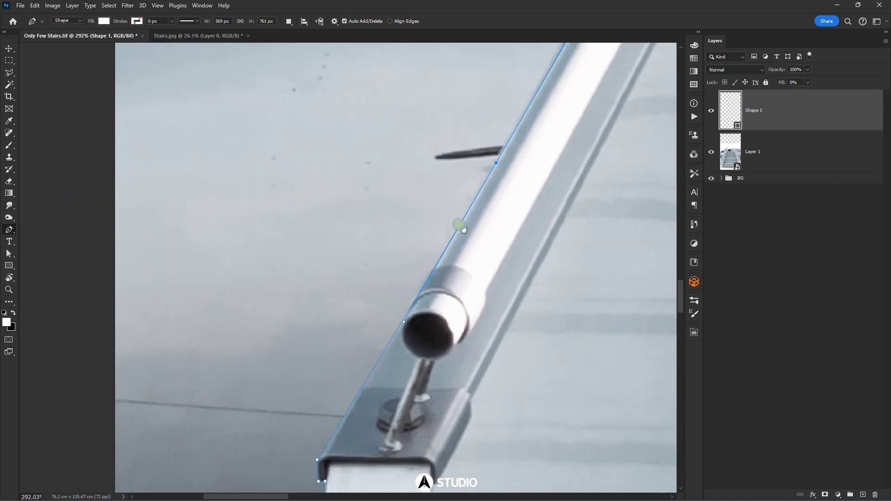
- Add and adjust anchor points so the path follows the collar and open end of the left handrail's lower tube
scroll(433, 284, up, 1)
scroll(428, 269, up, 2)
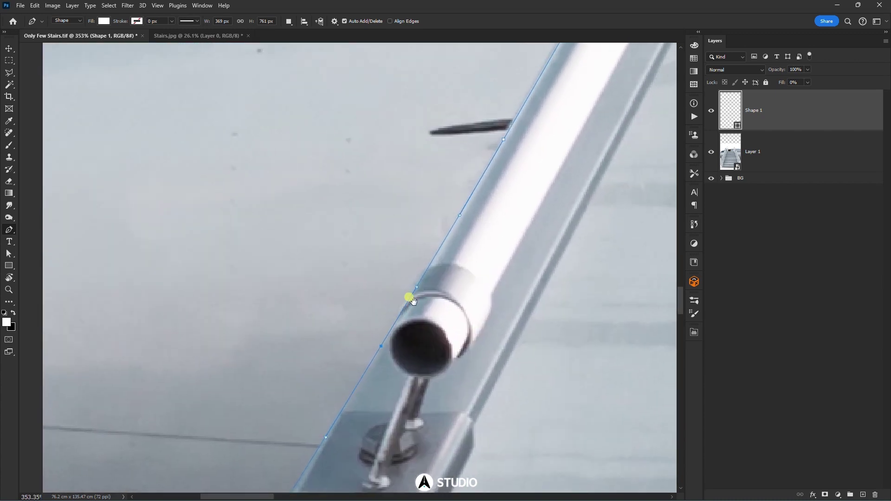
scroll(409, 302, up, 1)
scroll(407, 302, up, 3)
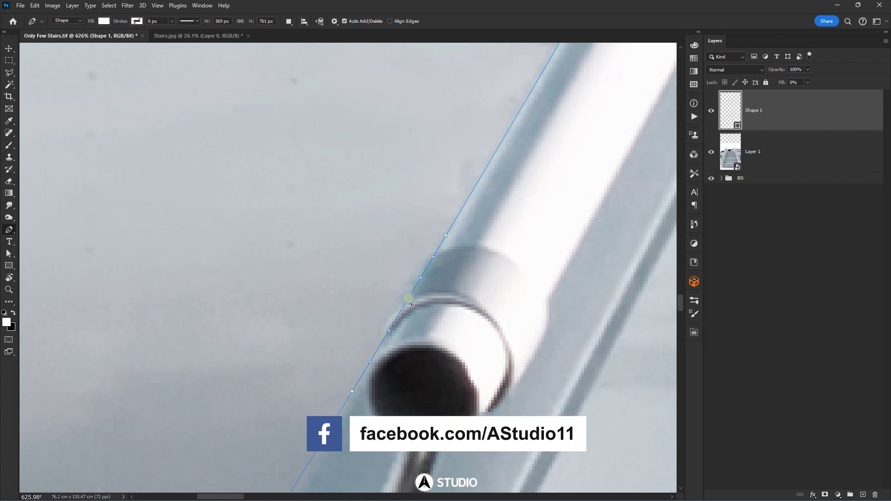
click(409, 298)
drag(409, 299, 421, 271)
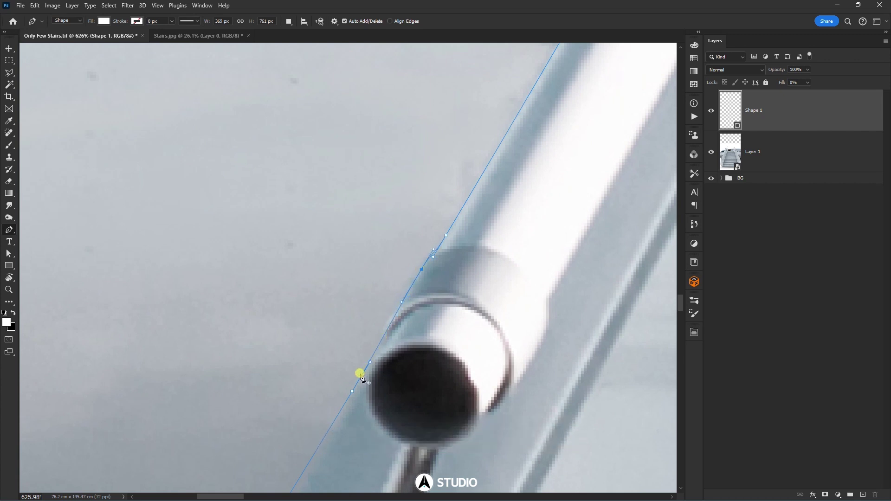
drag(354, 391, 375, 357)
click(379, 355)
drag(393, 320, 389, 318)
scroll(435, 281, down, 2)
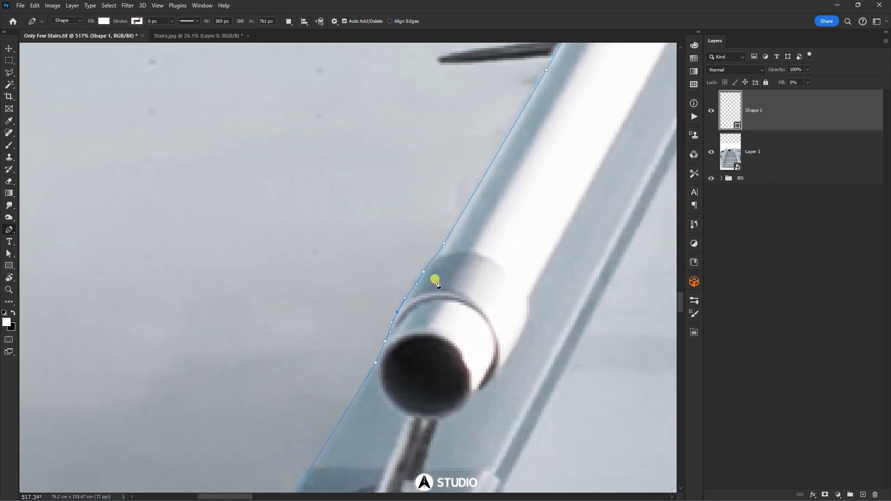
- Continue the path around the outer edge of the small clamp behind the left handrail, curving it over the clamp's top
drag(435, 281, 346, 462)
scroll(472, 315, down, 4)
drag(487, 239, 328, 494)
drag(501, 204, 399, 487)
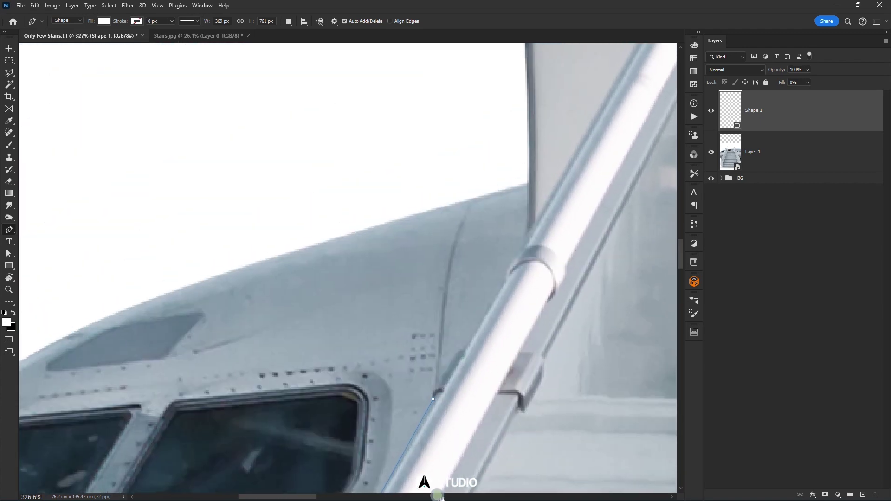
scroll(461, 397, up, 6)
click(423, 400)
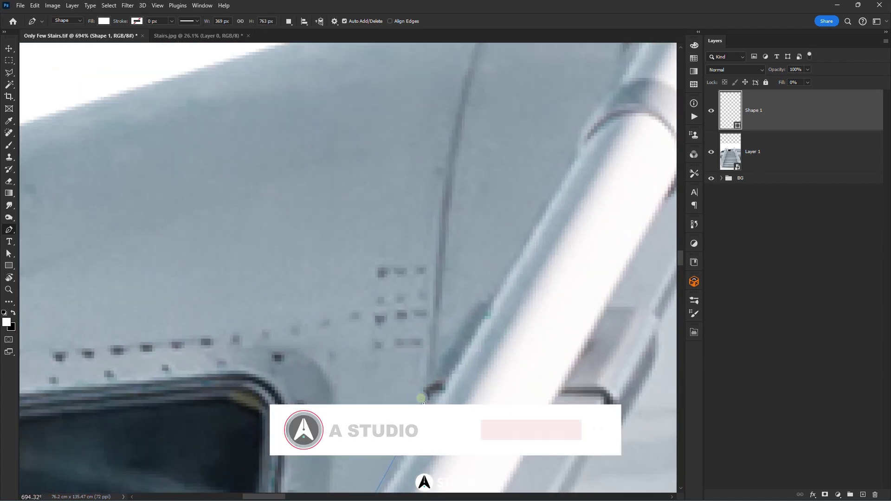
drag(491, 300, 470, 316)
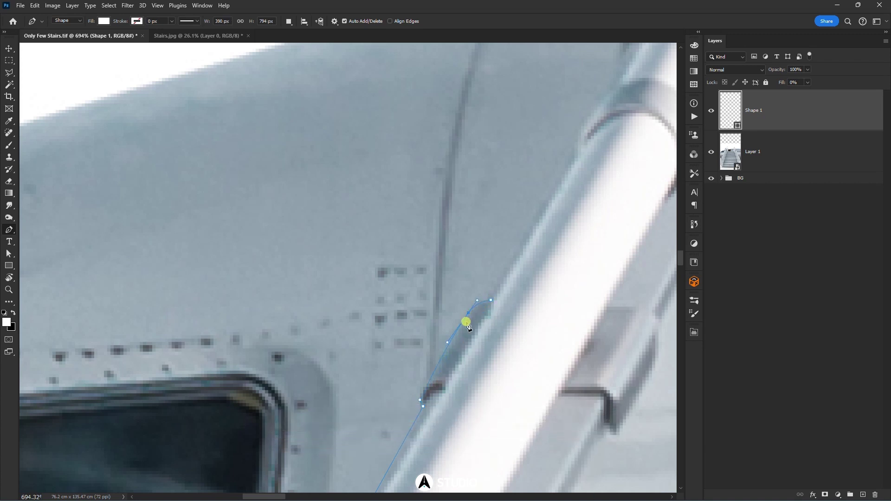
- Refine the anchor points and curves at the lower end of the small handrail clamp to match its dark edge
drag(434, 376, 429, 383)
scroll(430, 403, up, 6)
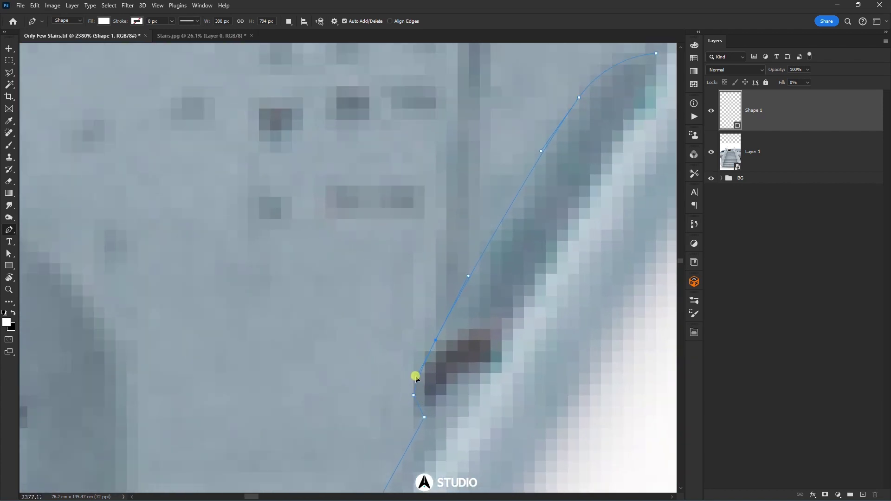
click(415, 395)
drag(421, 426, 429, 408)
key(super+space)
scroll(468, 372, down, 3)
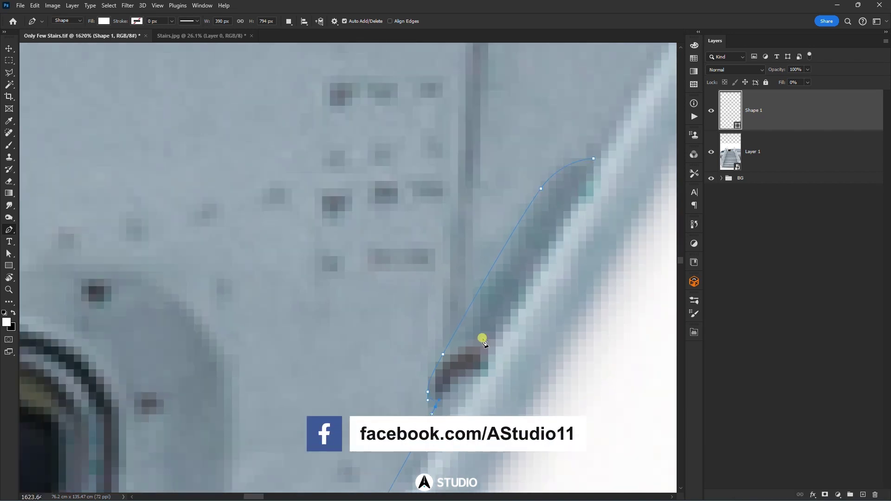
- Extend the path from the clamp along the left handrail to the next collar and fit the segment to the rail's edge
drag(521, 280, 352, 483)
scroll(452, 350, down, 4)
drag(478, 279, 438, 366)
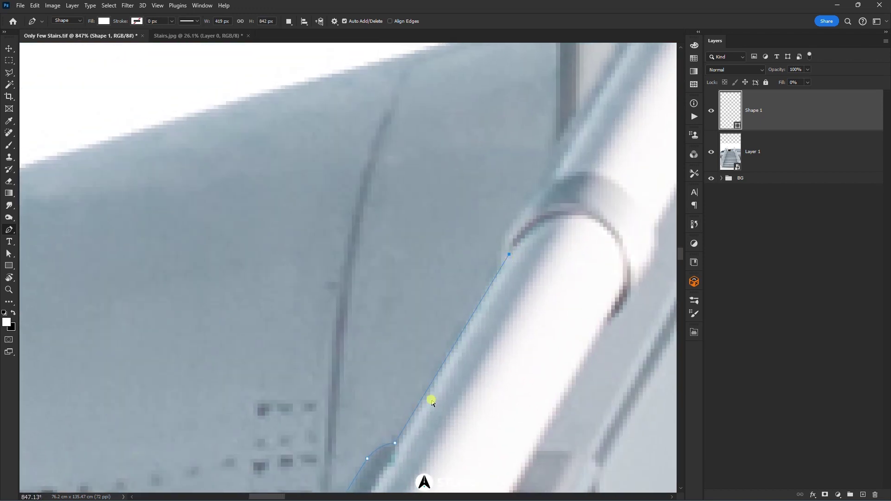
drag(427, 391, 428, 398)
click(478, 306)
- Trace the outside of the left handrail's upper collar and adjust added anchors to follow its rounded edge
click(548, 180)
drag(527, 226, 508, 227)
scroll(537, 197, up, 2)
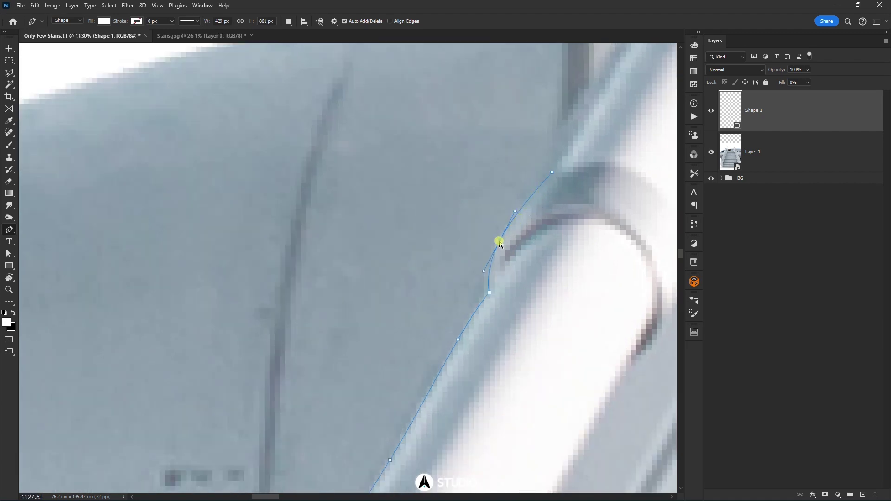
drag(500, 244, 496, 247)
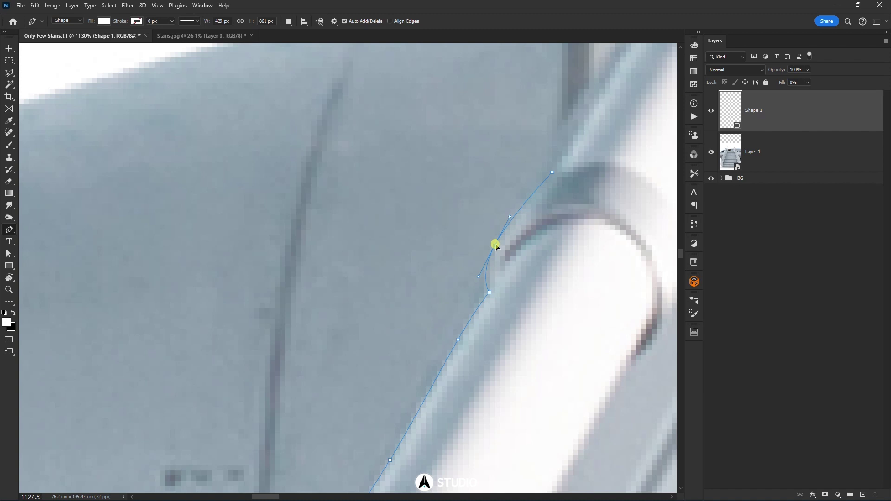
click(532, 198)
scroll(563, 197, down, 1)
drag(563, 196, 495, 391)
scroll(499, 394, down, 10)
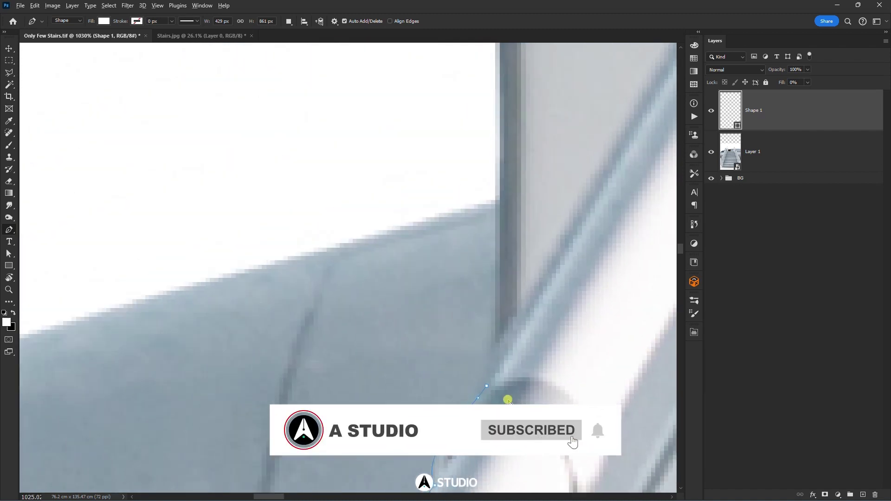
- Extend the path up the left handrail past the open airplane door and fit the segment to the rail's outer edge
scroll(535, 288, down, 2)
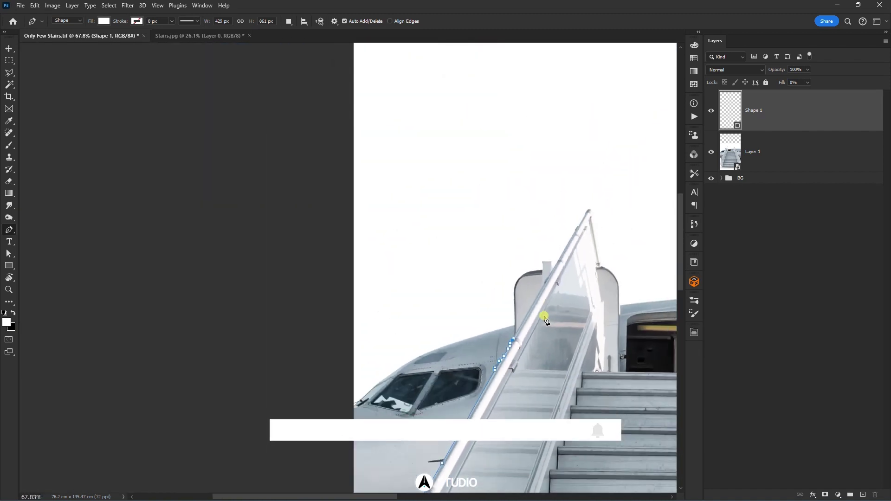
scroll(543, 312, up, 5)
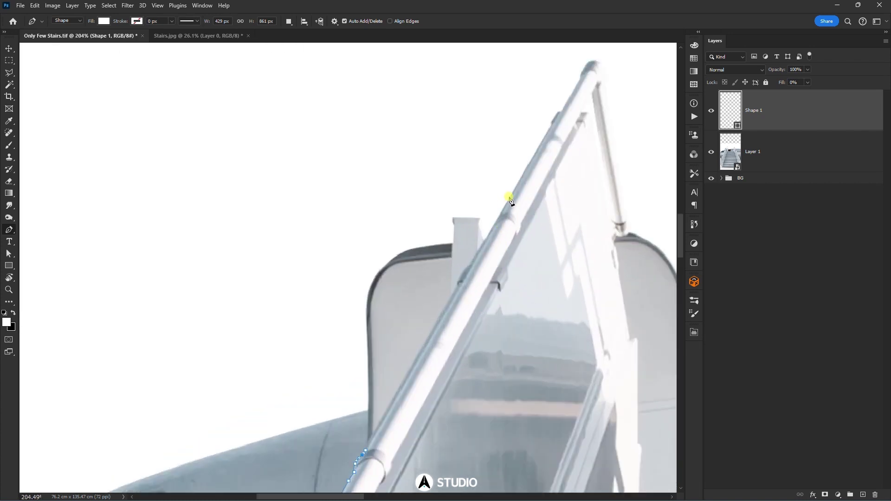
click(510, 201)
scroll(509, 209, up, 8)
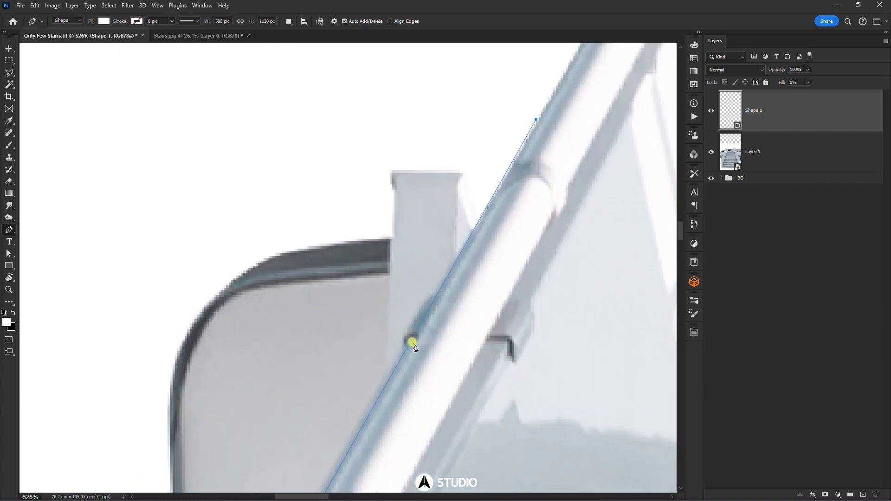
drag(411, 343, 410, 347)
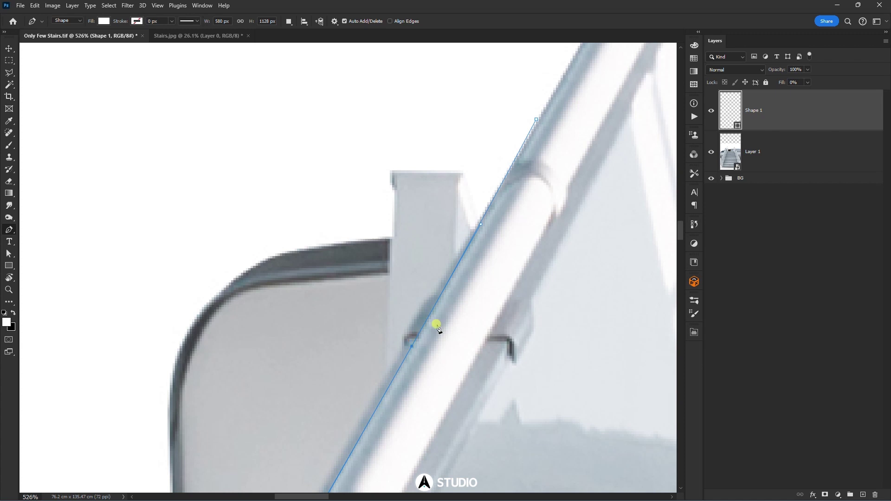
scroll(437, 326, down, 3)
drag(455, 297, 433, 349)
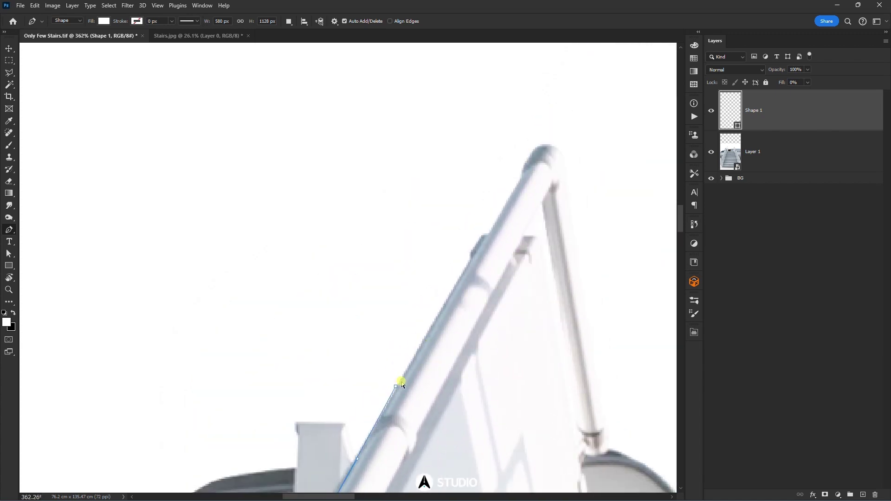
- Continue the path up the left handrail past the highest clamp to its end cap and align the added anchors with the rail edge
scroll(534, 195, down, 8)
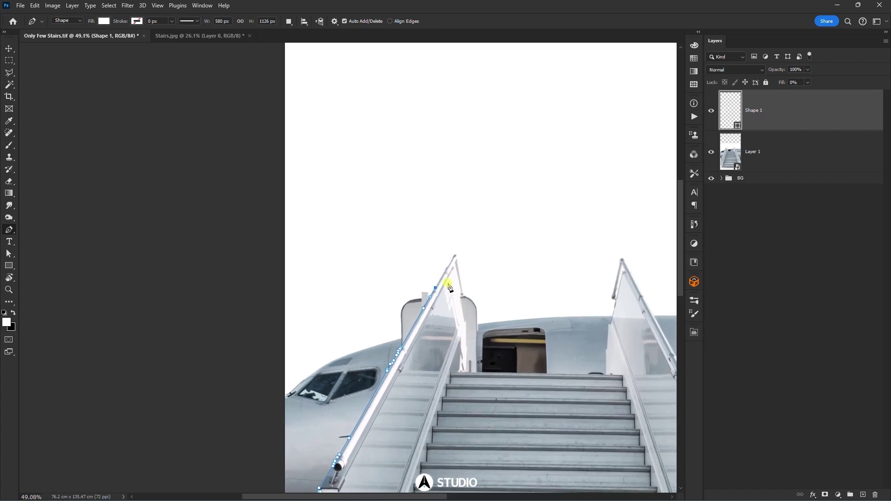
scroll(449, 287, up, 10)
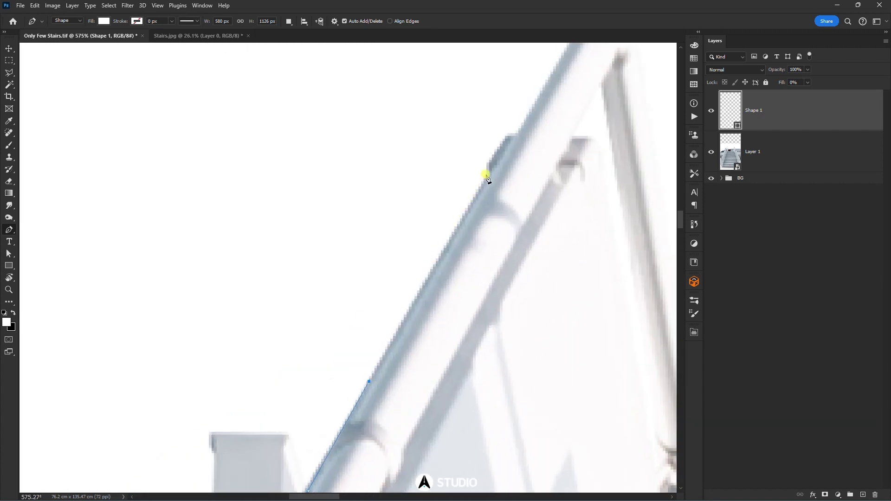
click(486, 176)
drag(487, 173, 489, 175)
drag(450, 214, 370, 368)
click(491, 190)
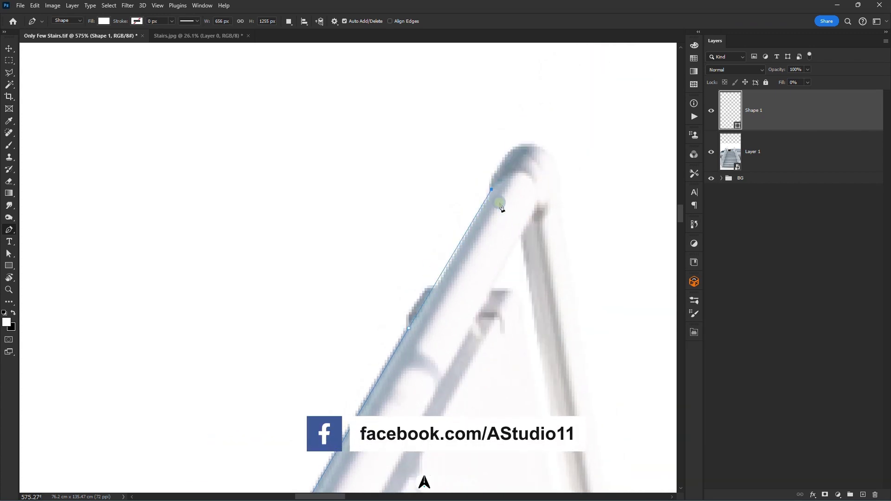
scroll(473, 232, up, 1)
click(459, 249)
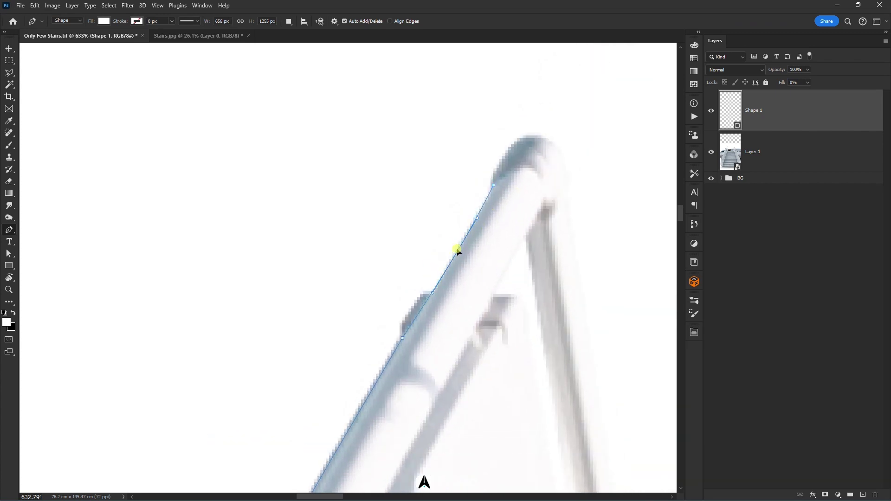
drag(457, 251, 456, 255)
drag(496, 186, 493, 193)
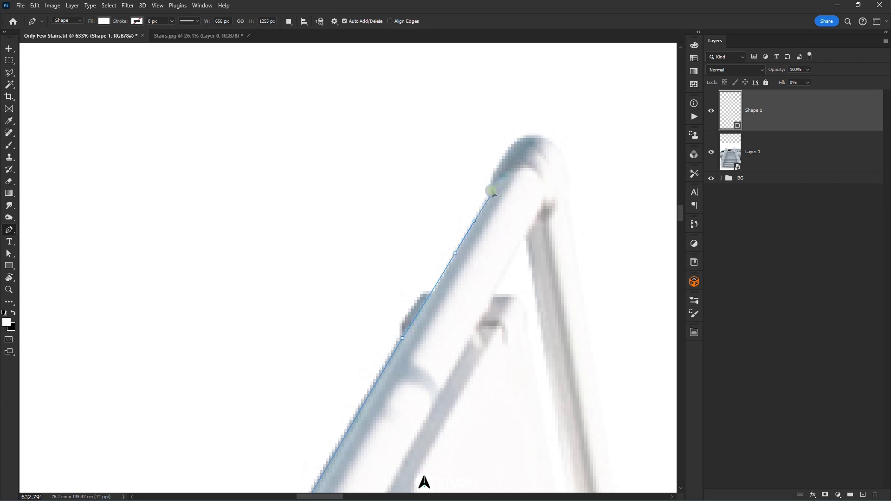
- Trace the path around the rounded top of the left handrail, curving it to follow the cap
click(549, 138)
drag(529, 157, 502, 172)
drag(566, 149, 488, 78)
click(549, 191)
- Extend the path down the left handrail's rear support post and around its foot to the side panel's edge
scroll(546, 269, down, 4)
drag(548, 271, 476, 215)
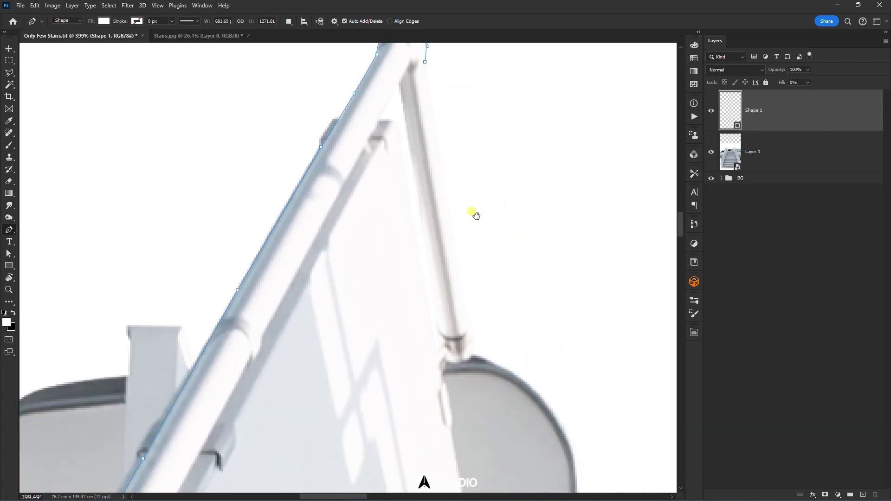
click(472, 357)
scroll(449, 188, down, 5)
scroll(424, 175, right, 2)
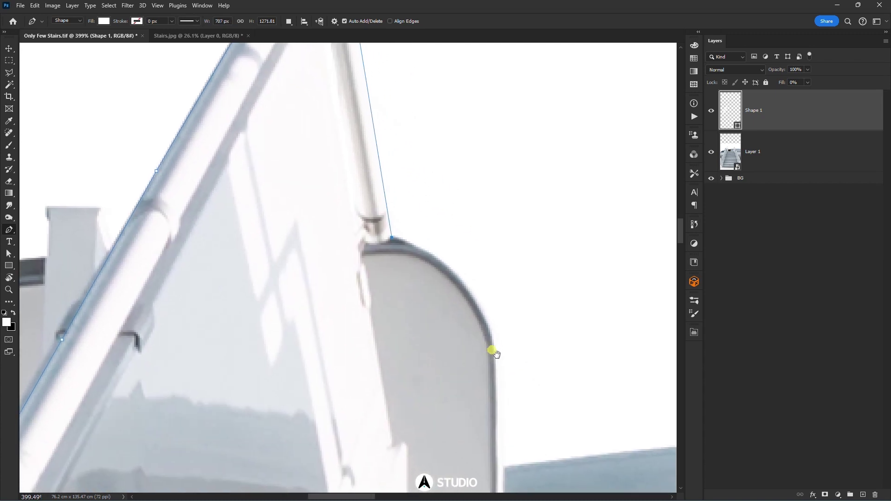
scroll(478, 277, down, 5)
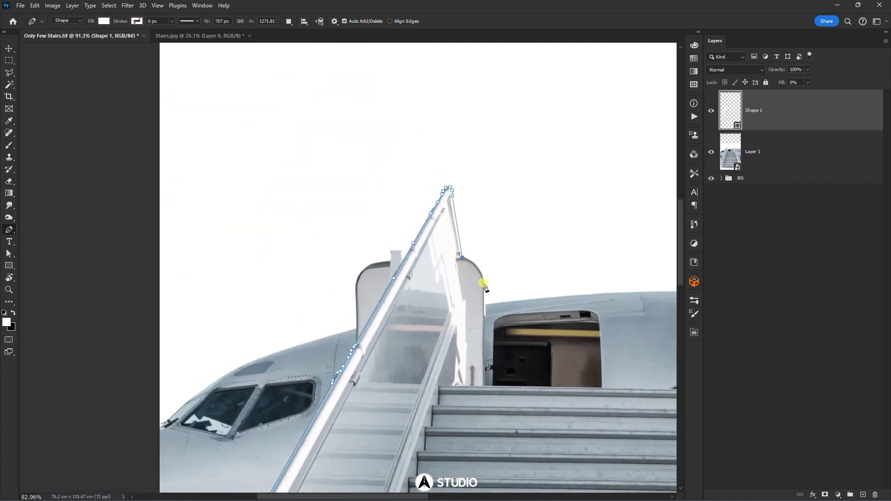
scroll(469, 279, up, 3)
scroll(449, 245, up, 1)
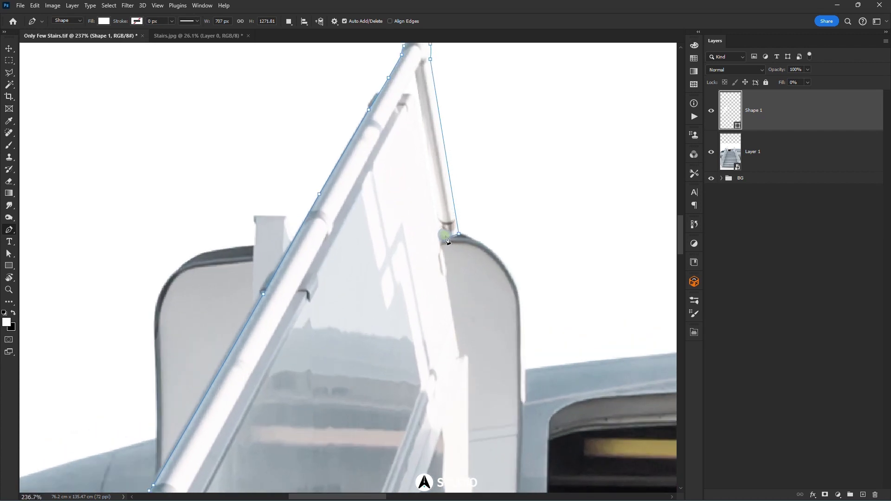
click(440, 246)
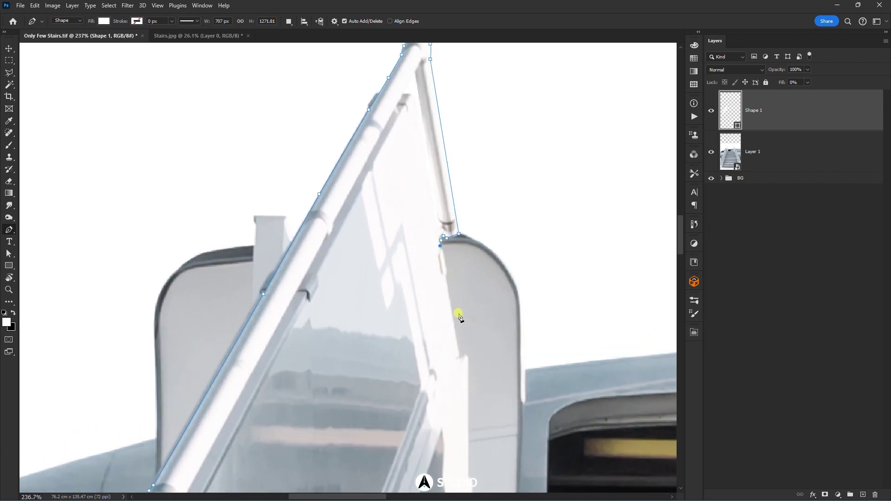
- Trace the stepped inner edge of the left side panel down to the top stair
click(459, 358)
click(466, 358)
drag(473, 369, 442, 199)
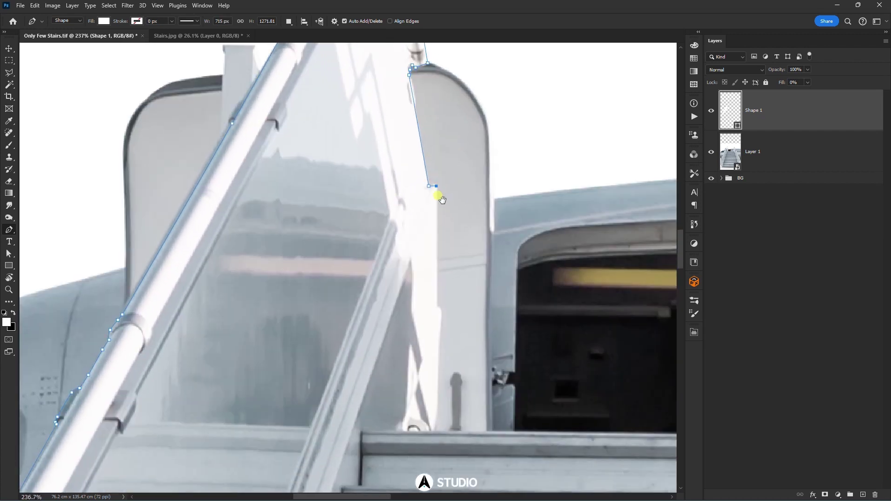
click(437, 303)
click(441, 308)
click(436, 433)
- Run the path straight along the top stair's rear edge to the base of the right side panel
drag(524, 408, 219, 252)
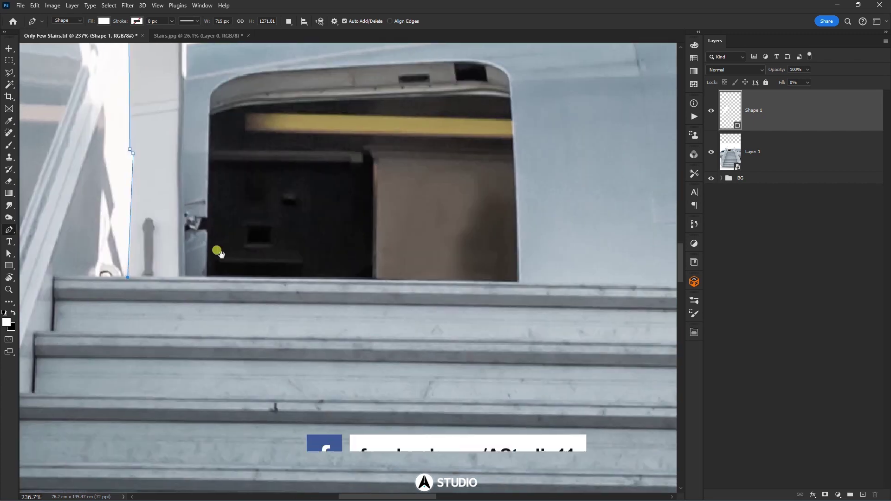
drag(622, 277, 414, 295)
click(384, 257)
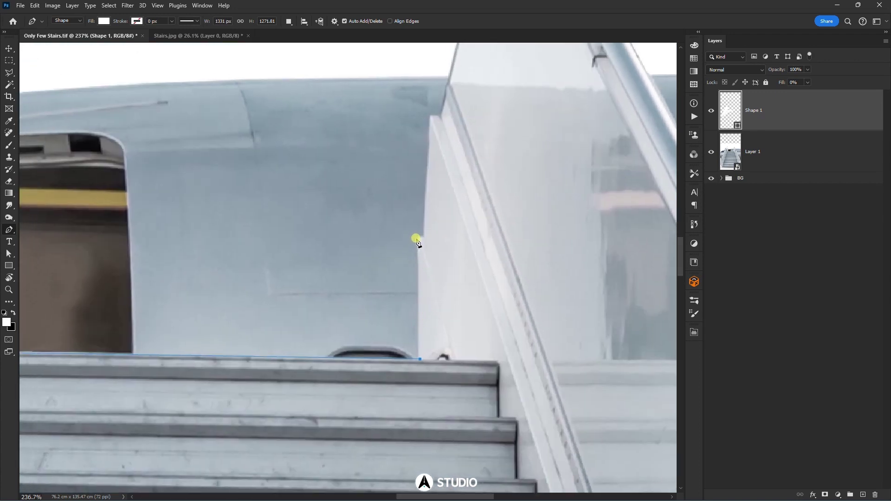
- Trace up the right side panel's inner edge to its small notch and curve the path around the notch
click(416, 238)
scroll(418, 241, up, 5)
click(427, 224)
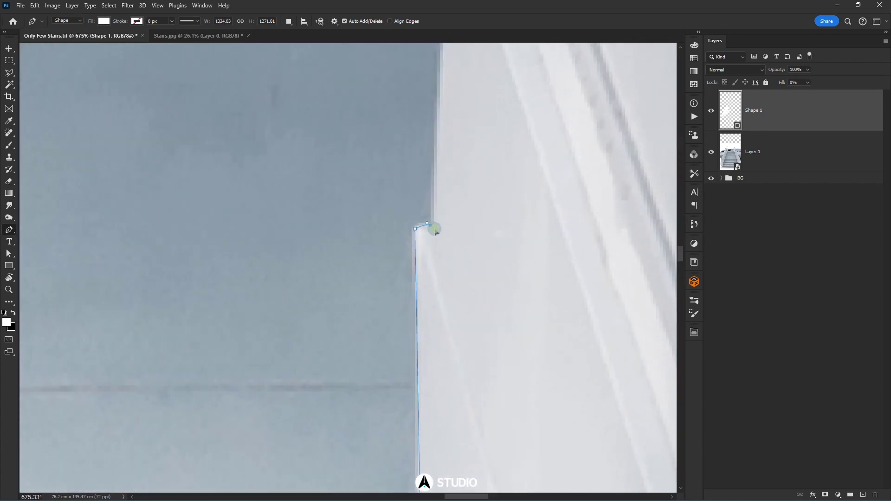
drag(416, 231, 414, 234)
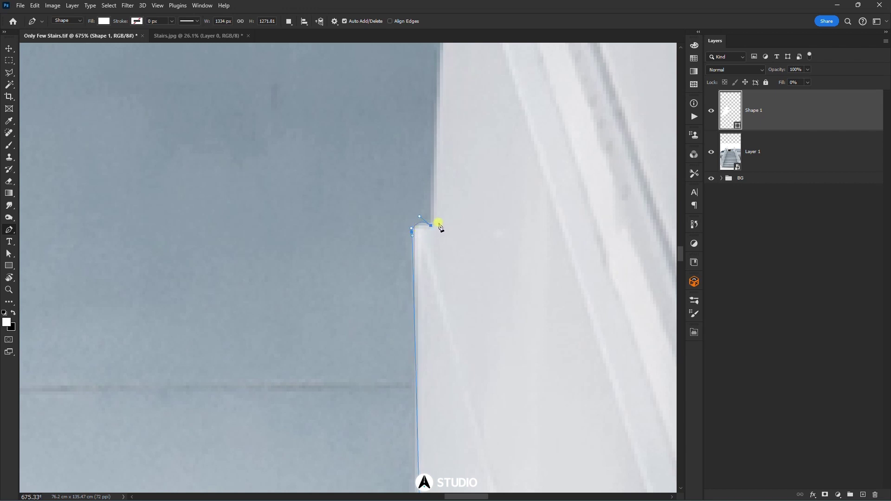
- Continue the path over the right panel's upper corner and up the glass edge to the dark bracket below the support post
drag(457, 182, 466, 396)
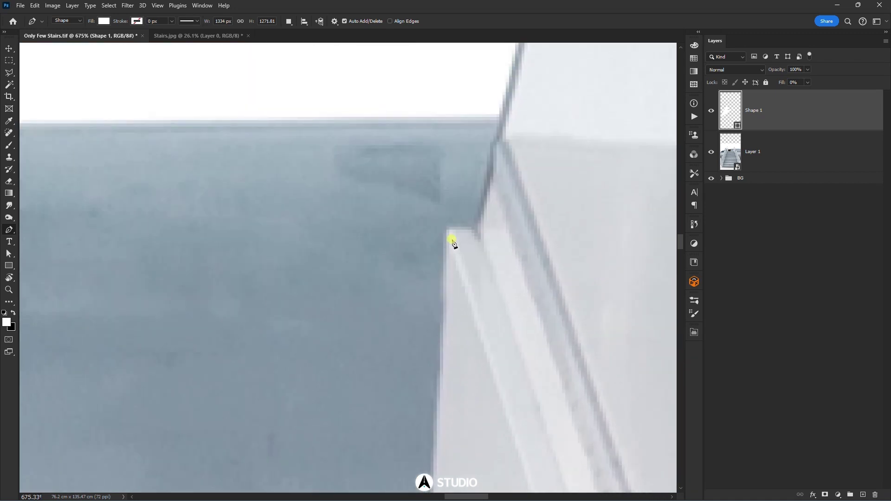
click(447, 229)
drag(489, 204, 422, 359)
scroll(465, 189, down, 4)
drag(465, 191, 446, 334)
scroll(452, 304, up, 3)
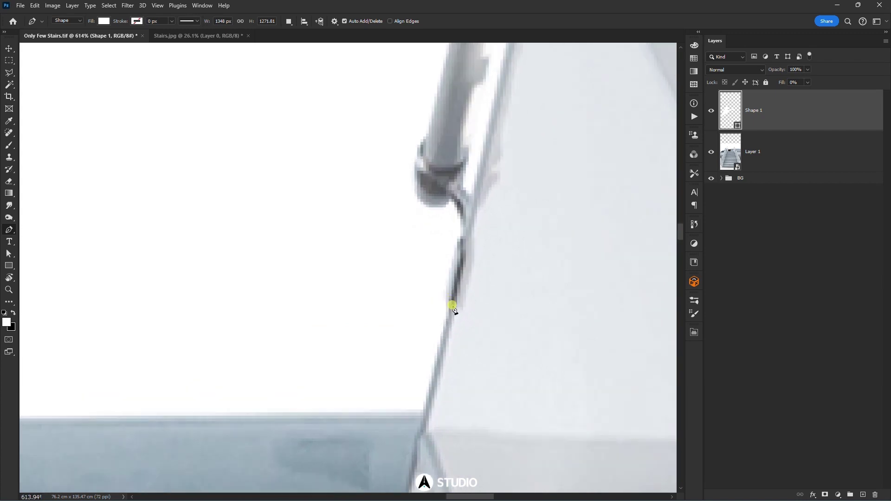
click(452, 309)
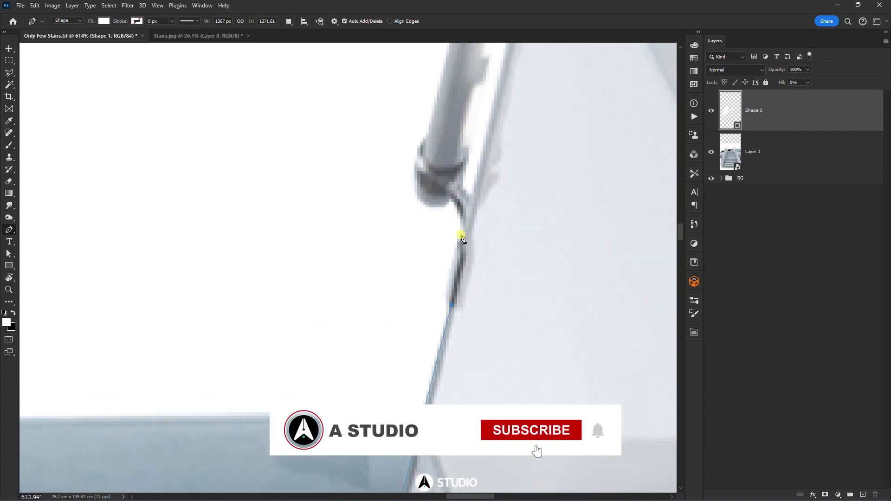
- Trace the outer side of the dark bracket on the right glass edge and adjust its anchors to fit the curve
scroll(452, 301, up, 2)
drag(454, 297, 445, 303)
drag(455, 253, 456, 258)
drag(455, 265, 458, 265)
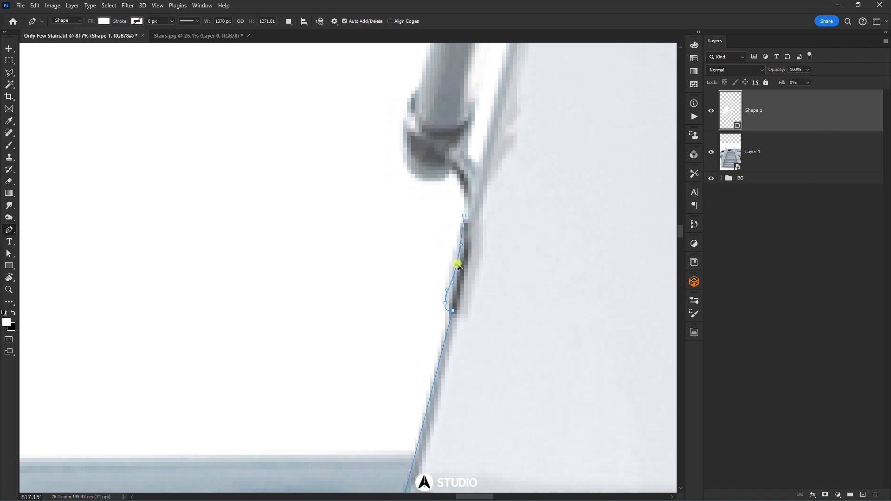
- Extend the path from the bracket to the underside of the right support post and bend it along the curved connector
click(449, 170)
scroll(452, 196, up, 3)
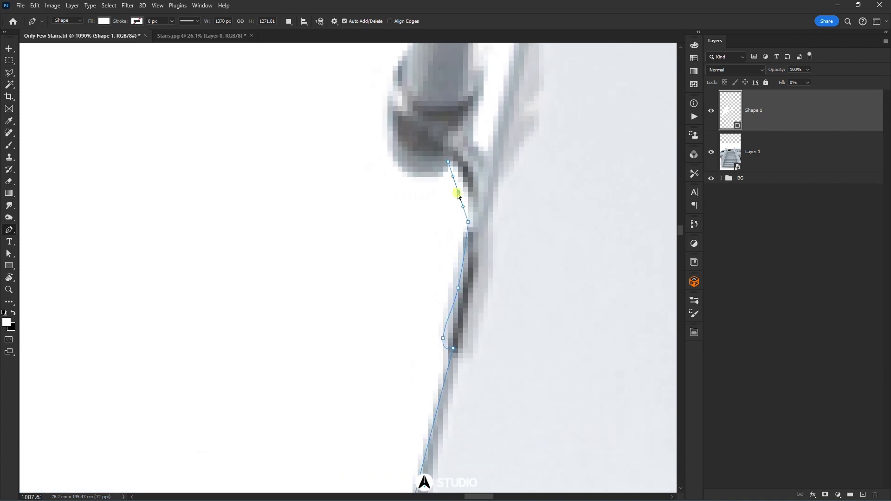
drag(458, 193, 466, 193)
drag(470, 225, 470, 237)
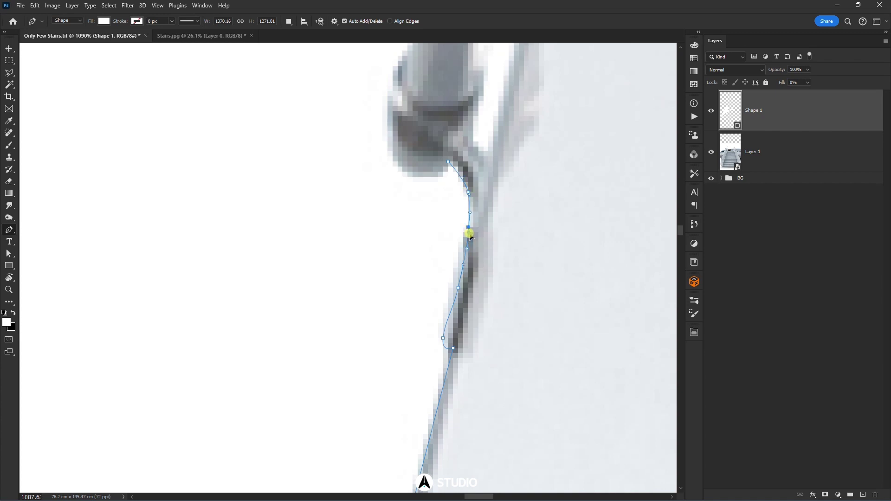
click(468, 193)
drag(462, 196, 468, 190)
- Trace the rounded foot of the right support post and its collar, curving the path around the outer edge
click(388, 142)
drag(415, 151, 407, 171)
scroll(423, 176, down, 1)
scroll(422, 176, down, 1)
drag(406, 140, 404, 337)
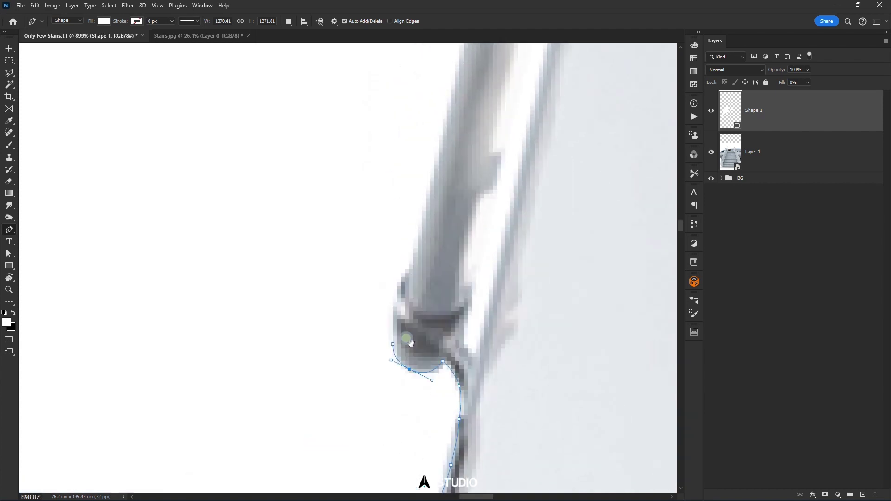
click(409, 270)
drag(404, 298, 398, 297)
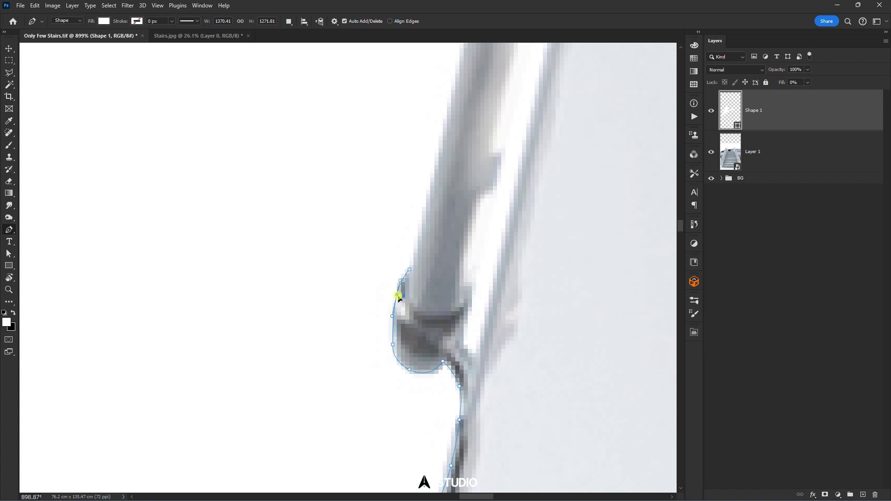
- Extend the path up the right support post to just below the handrail cap and fit the segment to the post's edge
scroll(422, 237, down, 3)
drag(422, 236, 435, 400)
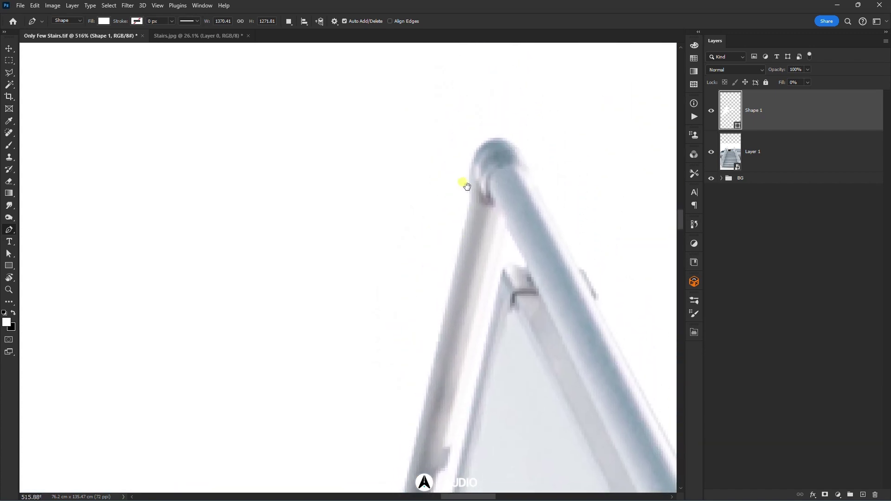
click(467, 231)
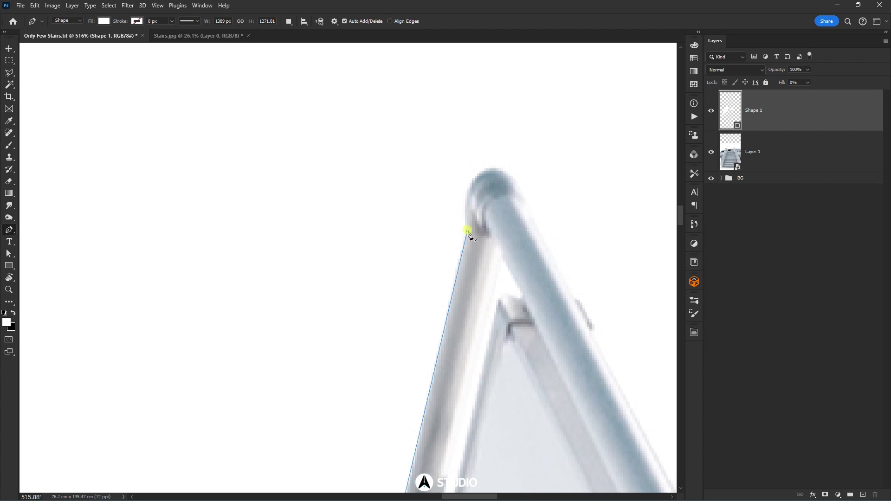
scroll(469, 234, down, 5)
scroll(440, 189, up, 1)
drag(414, 307, 411, 314)
scroll(423, 283, up, 5)
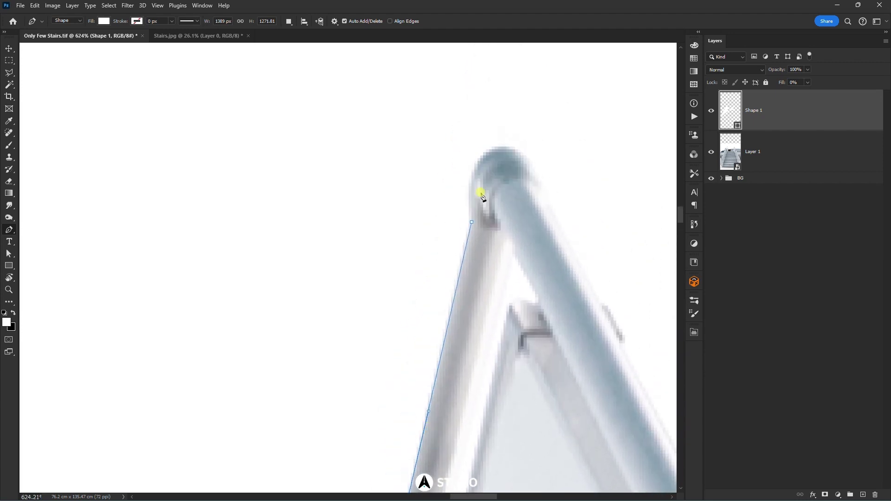
- Continue the path over the right handrail's rounded cap and adjust added anchors to follow the cap's outer curve
click(511, 148)
scroll(503, 161, up, 5)
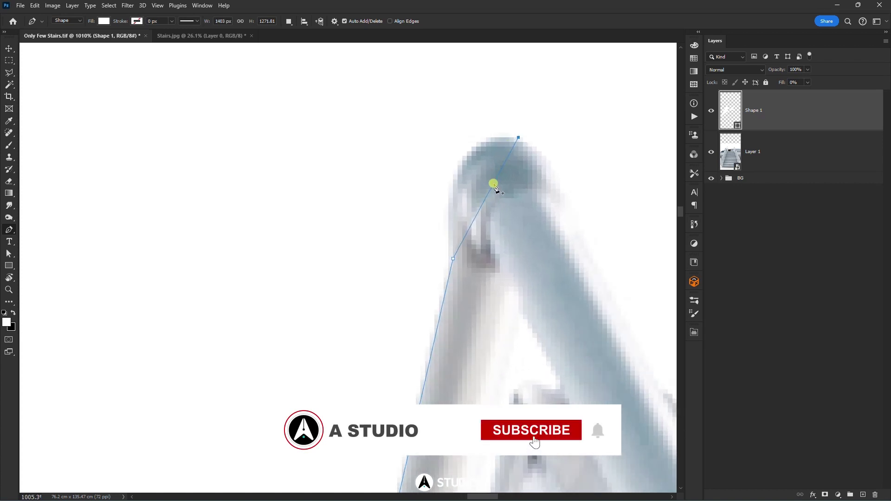
drag(494, 184, 460, 172)
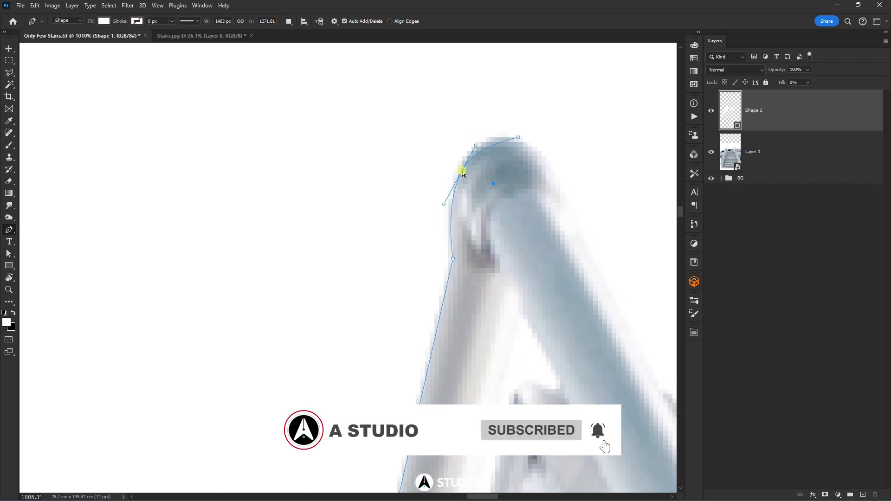
drag(483, 145, 483, 145)
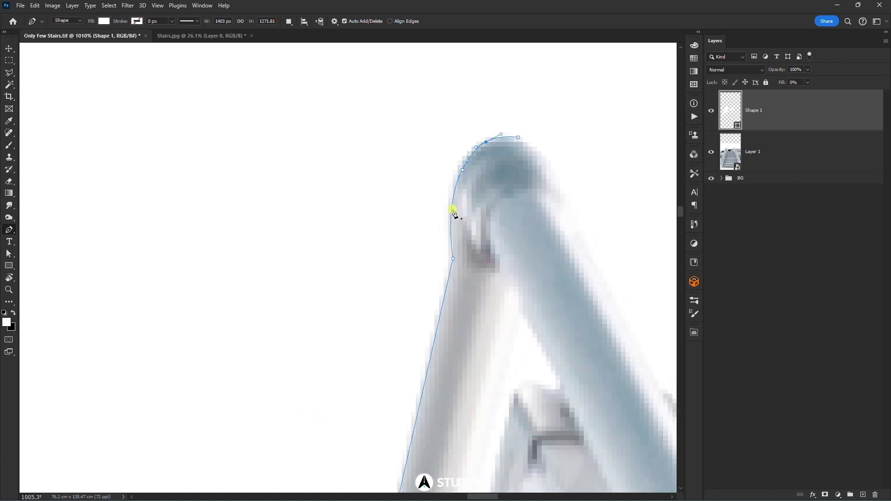
drag(453, 210, 449, 209)
scroll(497, 199, down, 1)
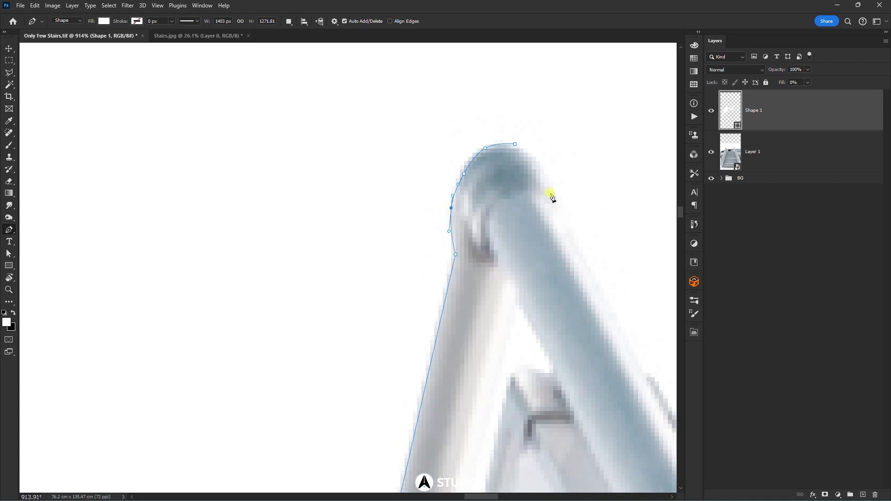
- Continue the path over the top of the right handrail's cap and down its far side, curving it with added anchors
click(558, 203)
drag(539, 178, 547, 167)
click(515, 146)
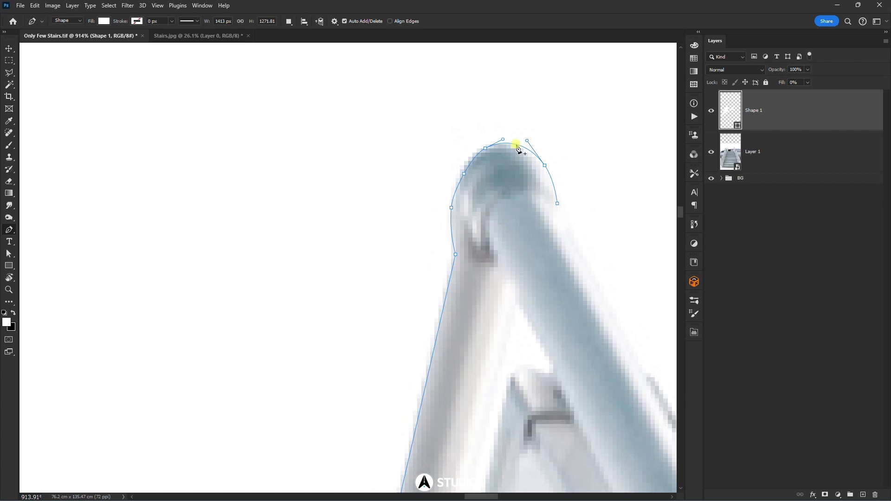
click(516, 146)
- Extend the path onto the right handrail's outer edge and fit an added anchor just below the cap
scroll(496, 158, down, 4)
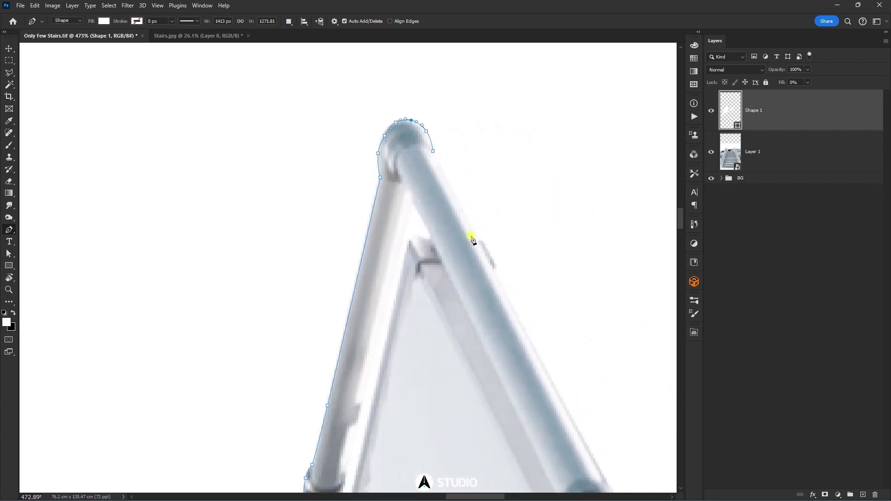
click(494, 268)
click(442, 169)
drag(442, 169, 438, 169)
click(438, 167)
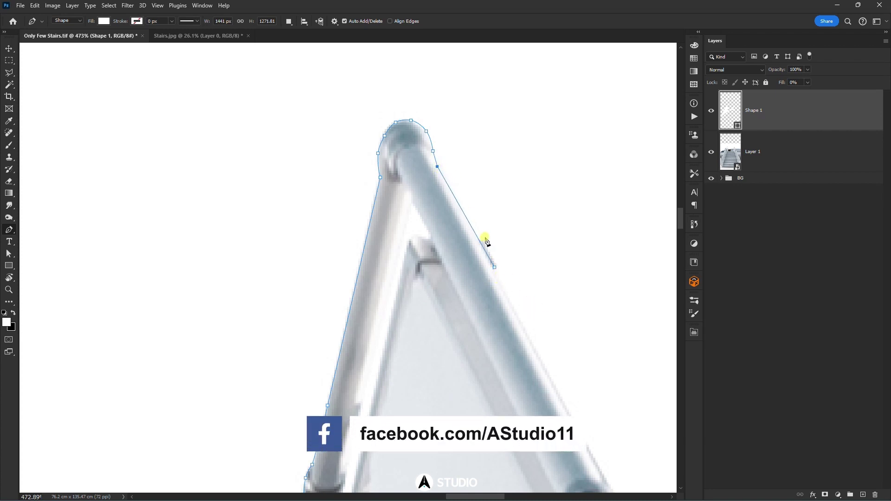
- Extend the path down the right handrail's outer edge and bend it around the protruding bracket tab with added anchors
scroll(439, 174, down, 5)
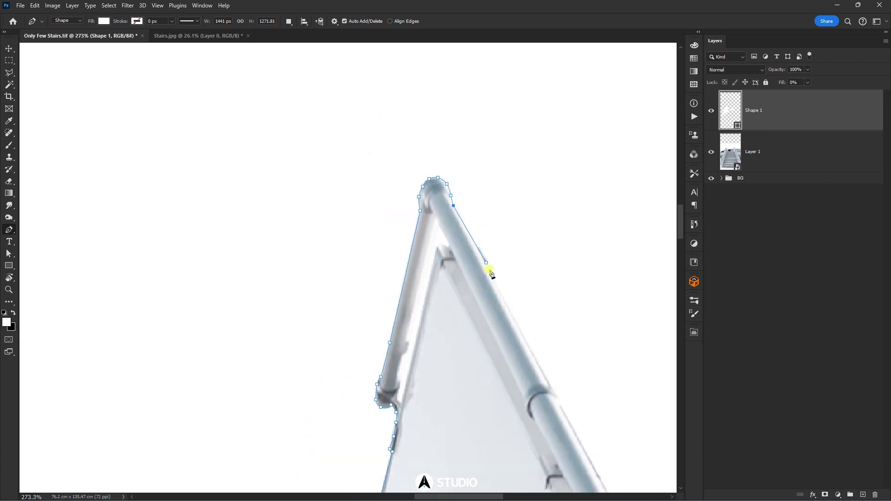
drag(554, 444, 388, 169)
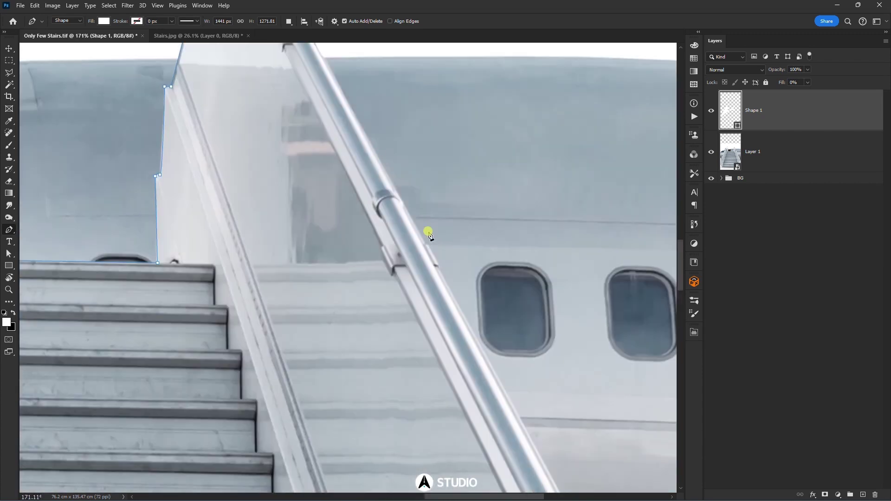
click(466, 320)
scroll(438, 274, up, 4)
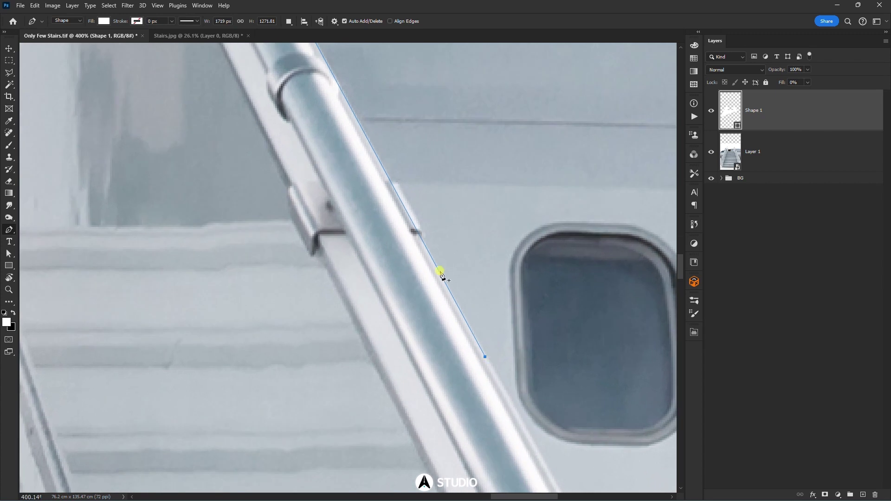
click(420, 237)
click(403, 203)
drag(403, 203, 398, 183)
drag(417, 218, 432, 245)
- Continue the path along the right handrail past its black end plug to the top corner of the mounting bracket
scroll(433, 251, down, 5)
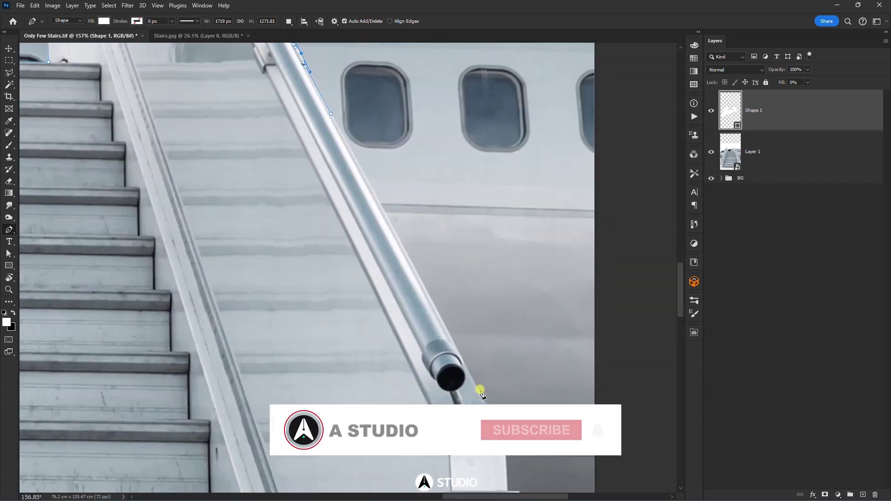
click(486, 402)
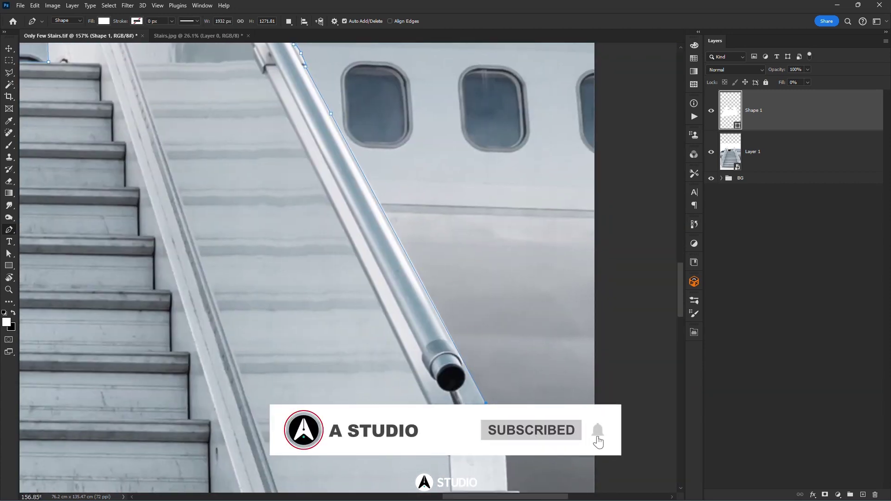
scroll(484, 410, up, 5)
click(500, 398)
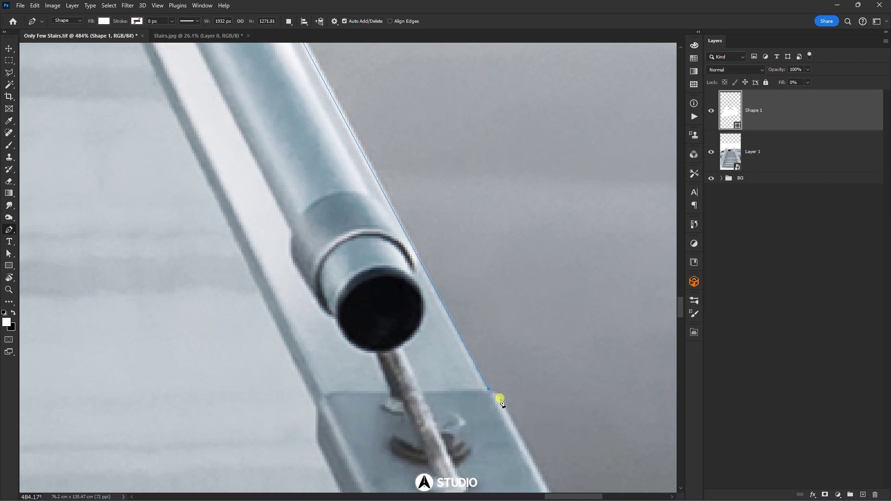
- Trace the mounting bracket's outer edge and lower lip, and continue down the white post to the side panel's top edge
drag(498, 408, 333, 180)
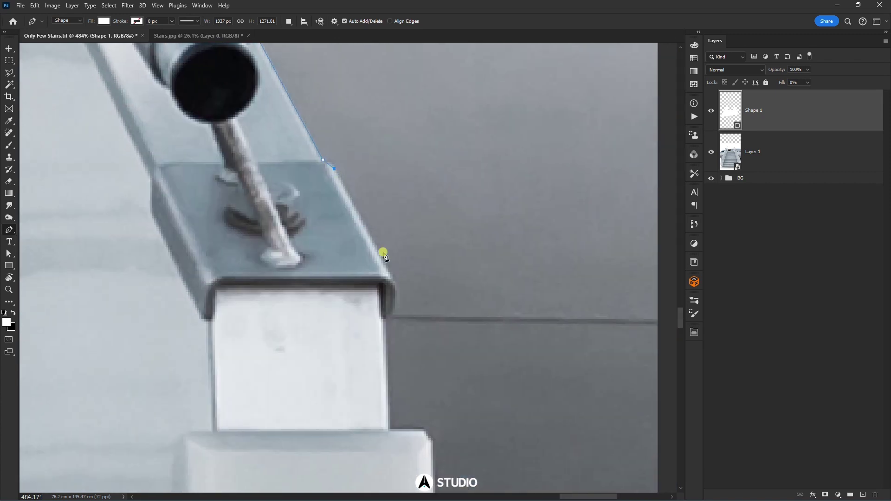
click(393, 277)
drag(387, 322, 399, 297)
click(426, 432)
- Extend the path down the right side panel's outer edge to the sloped plate and align the anchor with the edge
drag(426, 431, 295, 200)
scroll(307, 213, down, 5)
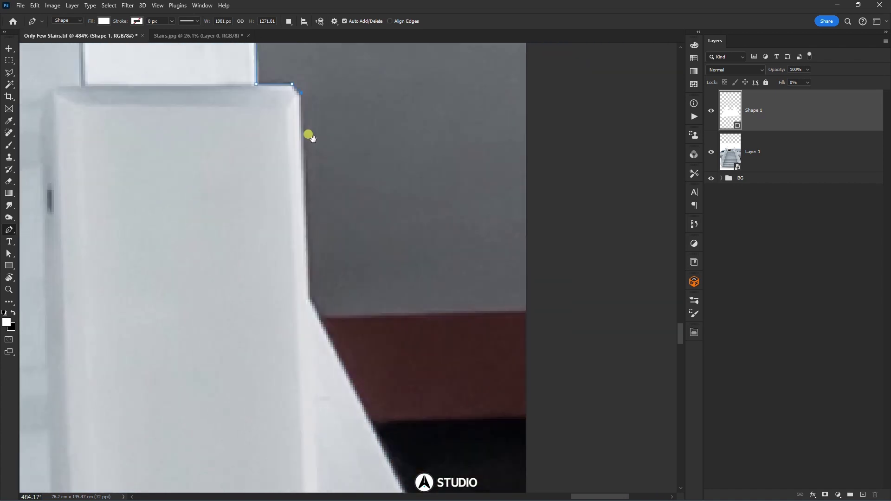
click(304, 293)
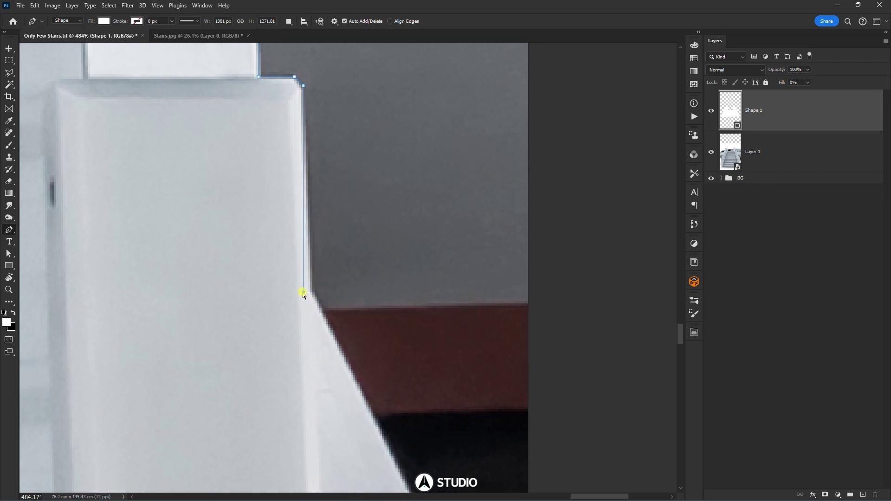
drag(303, 292, 312, 292)
- Extend the path down the sloped plate and its vertical edge, then out along the lower outer panel's ledge
scroll(326, 305, down, 4)
drag(346, 338, 271, 90)
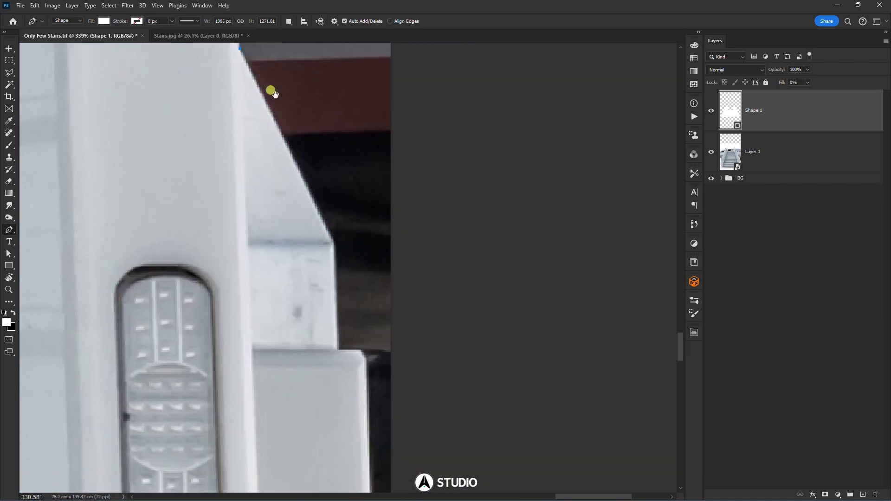
click(334, 242)
scroll(334, 243, down, 3)
scroll(334, 243, up, 3)
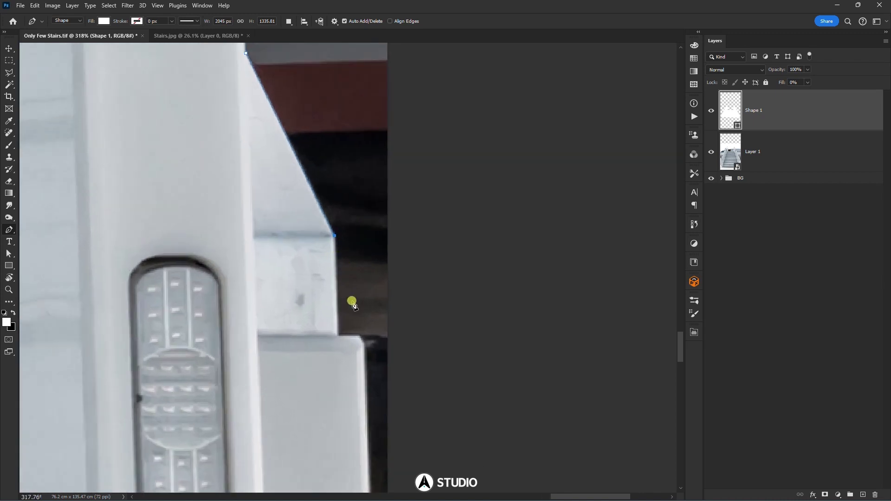
click(337, 347)
click(360, 338)
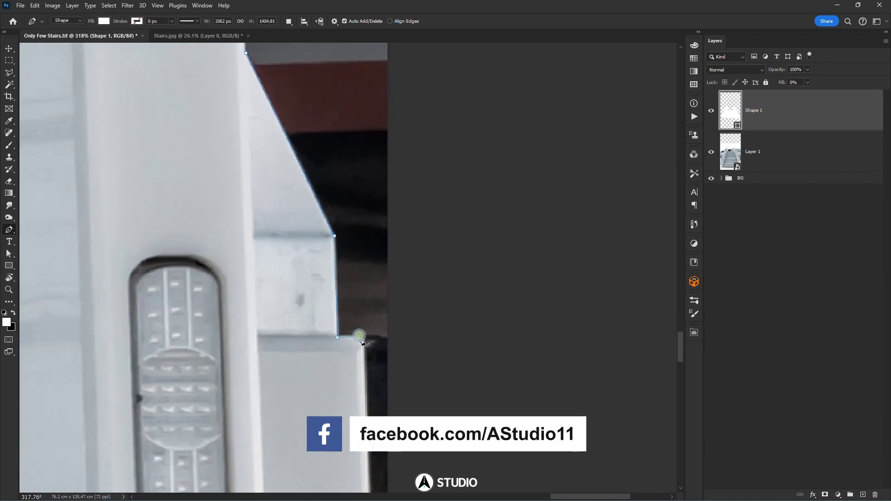
- Refine the inner anchor on the ledge and carry the path around the lower outer panel's chamfered top corner
scroll(367, 356, up, 3)
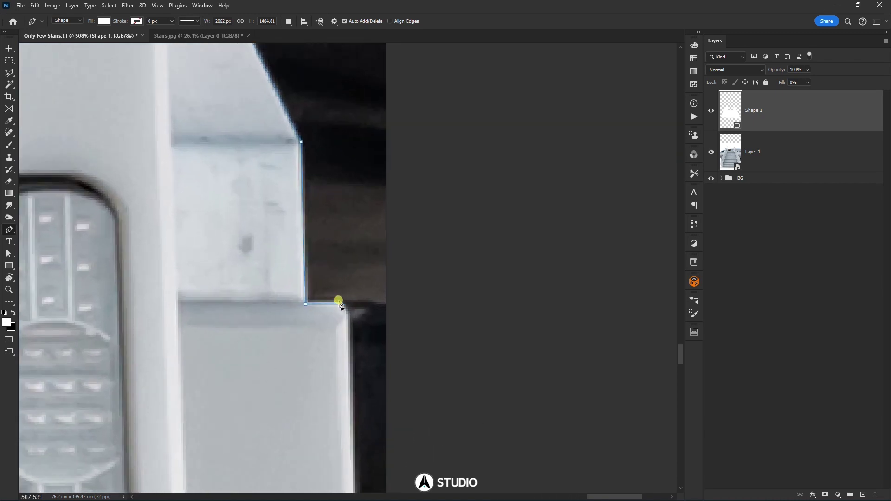
drag(305, 304, 305, 302)
click(342, 302)
click(350, 316)
- Extend the path down the outer panel's long right edge and around its bottom corner to the inner panel
scroll(346, 370, down, 1)
drag(347, 373, 316, 58)
drag(298, 269, 327, 60)
drag(301, 394, 312, 12)
click(380, 295)
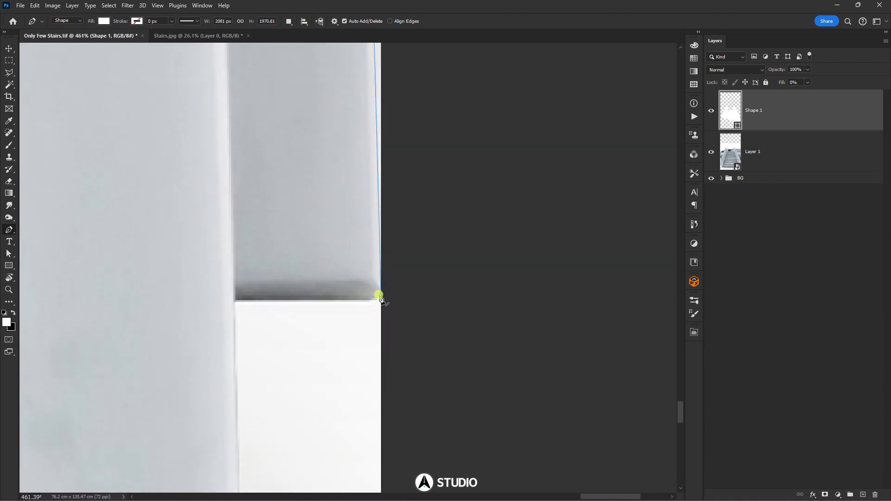
click(368, 301)
click(237, 302)
- Trace the inner panel's right edge down to its base and curve the path around the rounded bottom corner
scroll(253, 325, down, 1)
scroll(259, 260, down, 5)
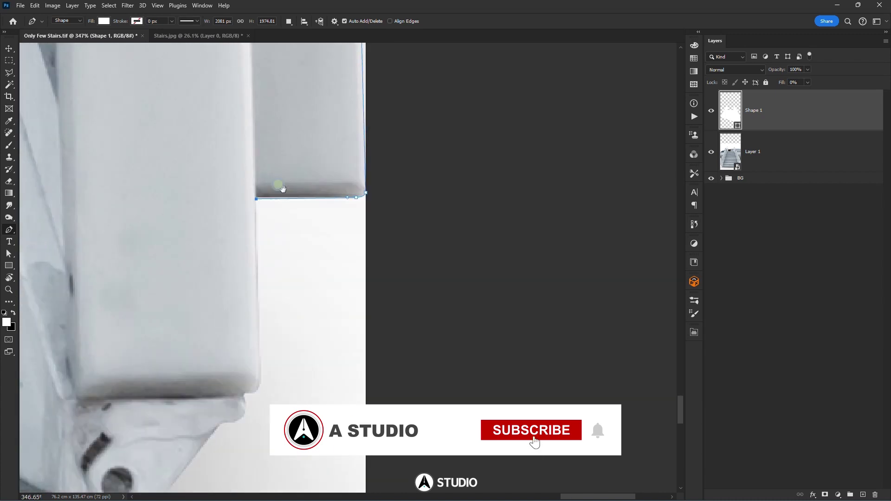
click(259, 260)
scroll(259, 260, up, 2)
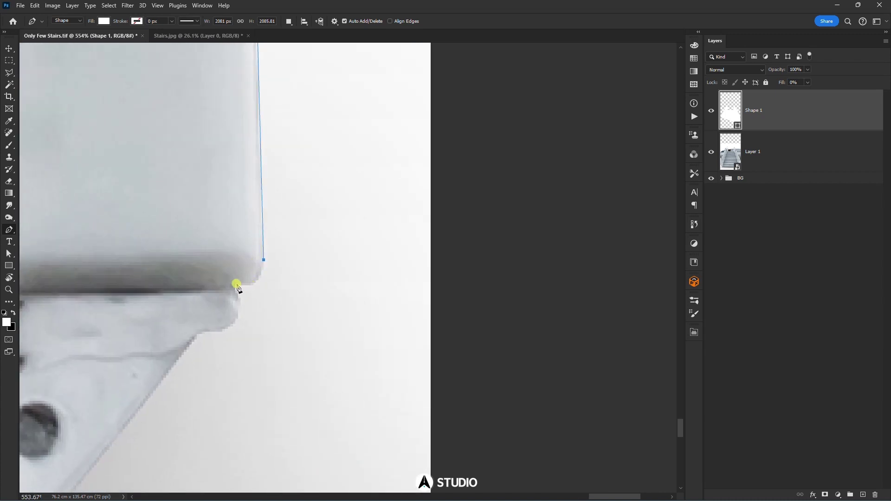
drag(238, 285, 211, 286)
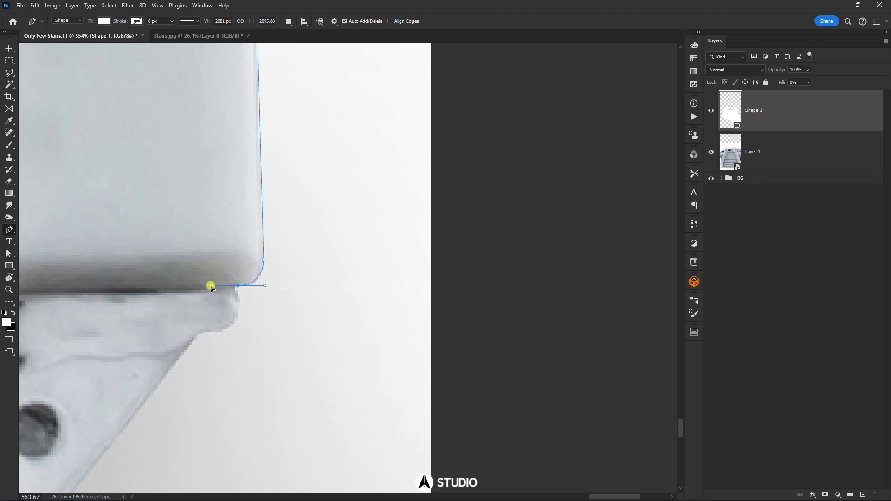
click(238, 286)
- Curve the path around the rounded end of the foot bracket directly below the right panel
scroll(241, 302, up, 3)
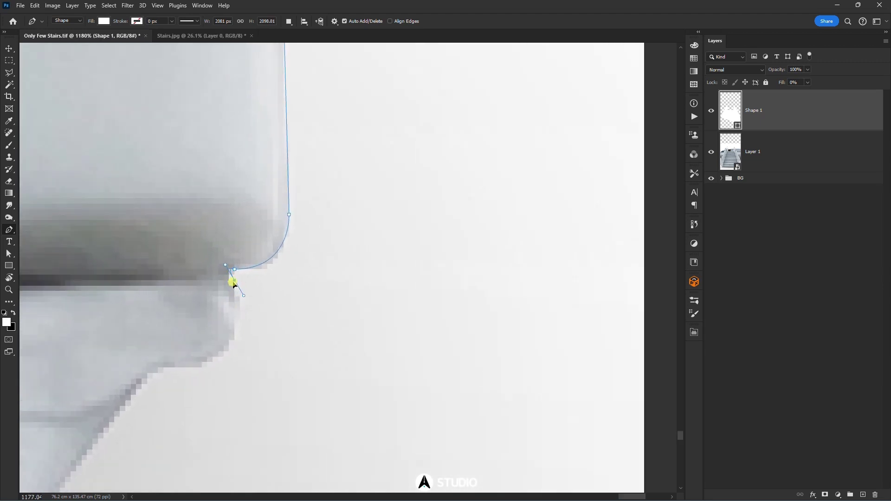
click(201, 367)
drag(223, 323, 412, 228)
click(334, 279)
- Extend the path down the right foot bracket's diagonal edge to the bend above its tip
scroll(339, 278, down, 2)
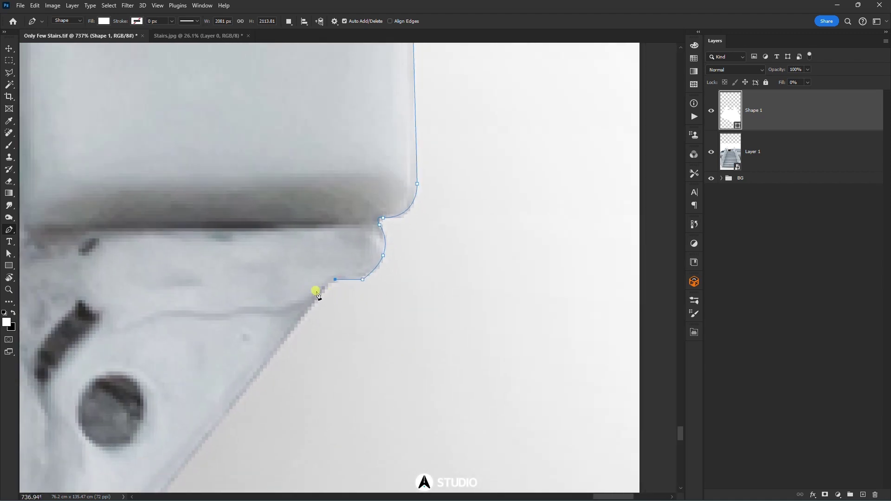
drag(279, 341, 410, 109)
scroll(284, 237, down, 5)
scroll(232, 340, up, 5)
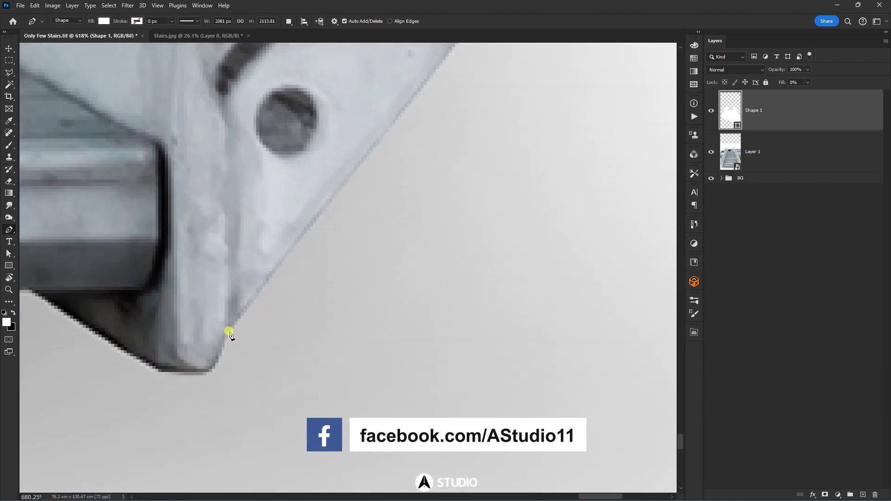
scroll(231, 333, up, 1)
click(231, 329)
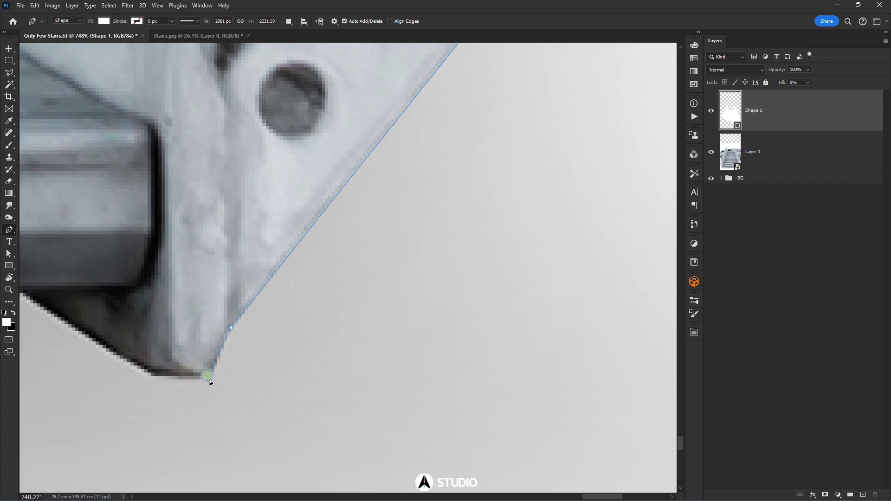
- Trace the right foot's flat tip and its sloping dark underside up to the bottom step
click(155, 376)
click(154, 376)
drag(155, 376, 341, 370)
click(199, 281)
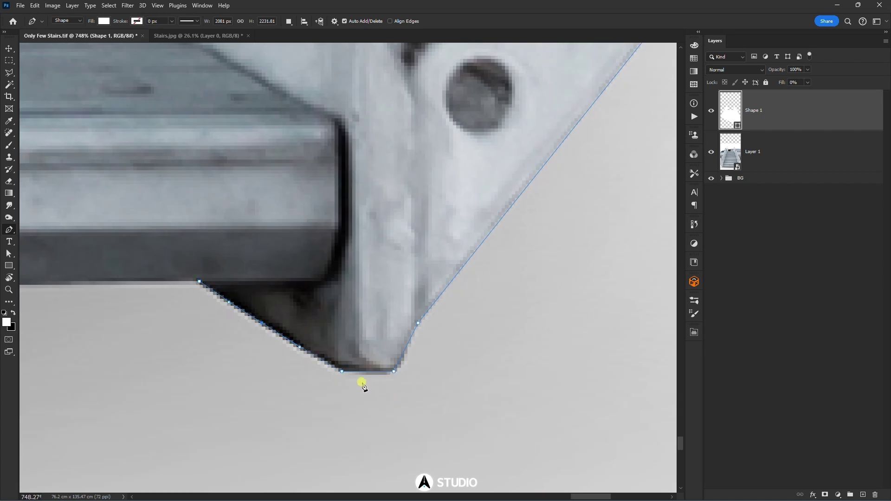
- Extend the path along the underside of the bottom step to the left foot bracket
scroll(364, 386, down, 10)
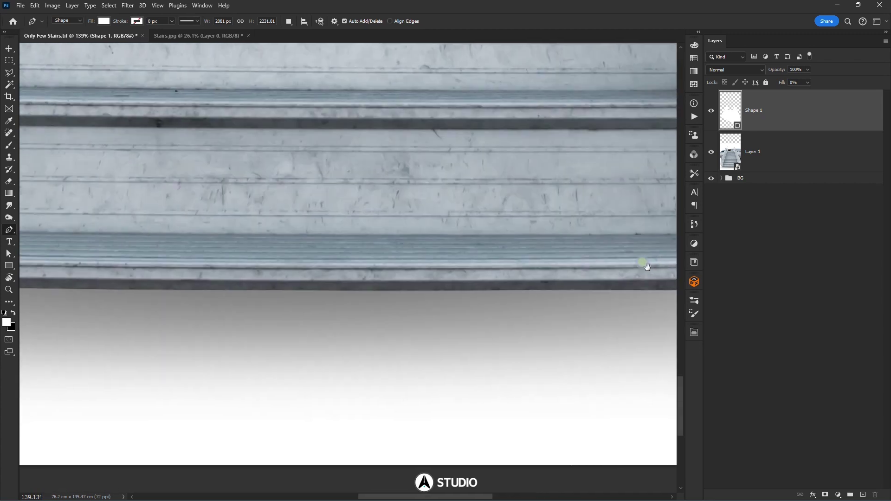
drag(321, 227, 567, 225)
drag(283, 214, 503, 215)
drag(223, 222, 561, 223)
scroll(513, 282, up, 4)
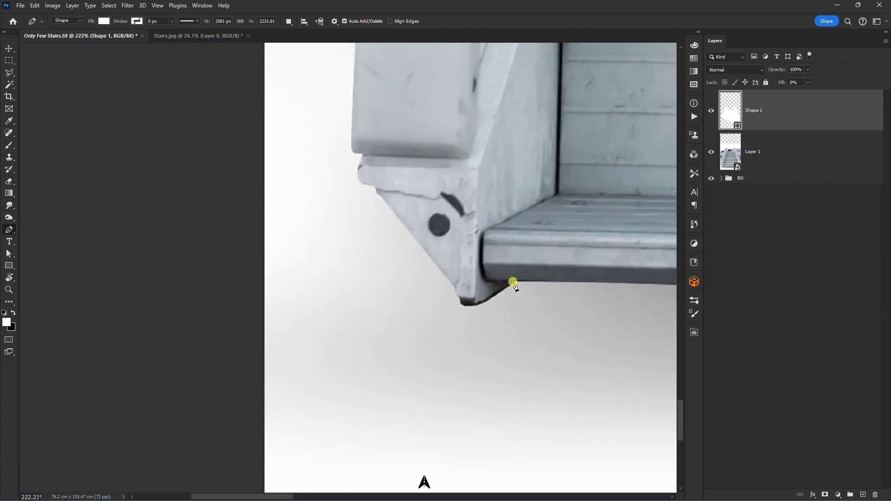
scroll(514, 286, up, 2)
click(516, 279)
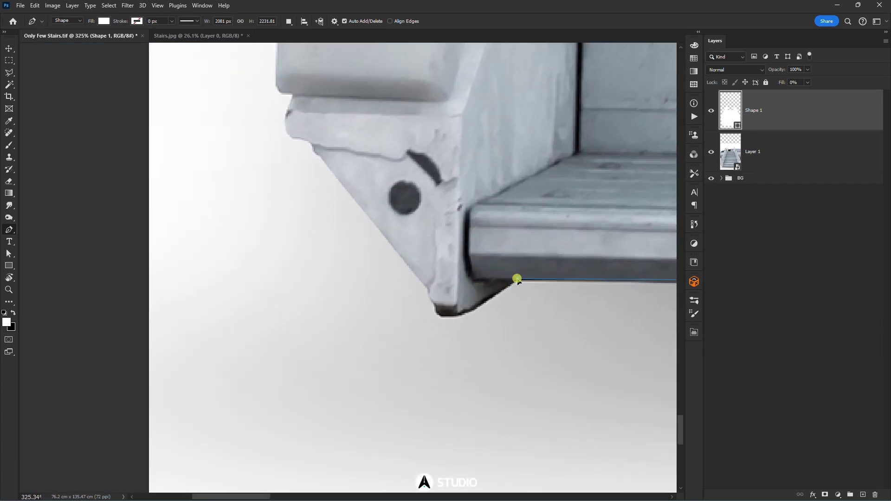
- Trace the left foot's sloping underside and flat tip up to the start of its diagonal edge
click(458, 314)
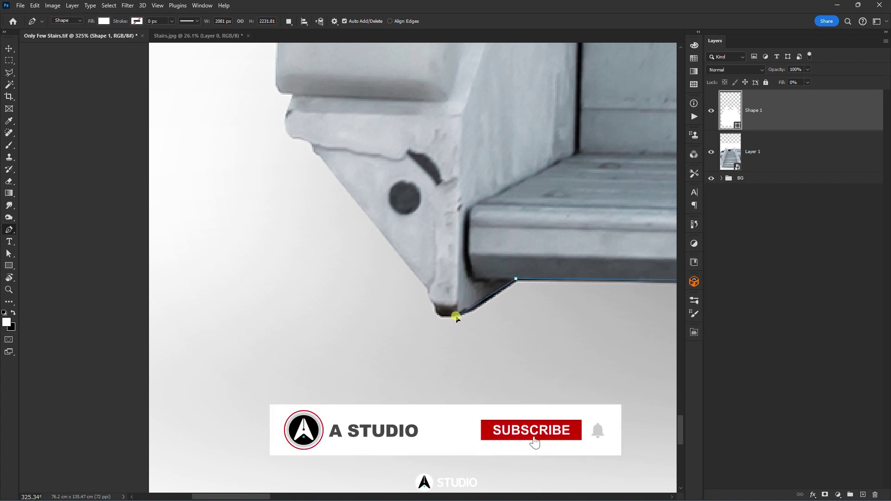
click(439, 315)
click(426, 288)
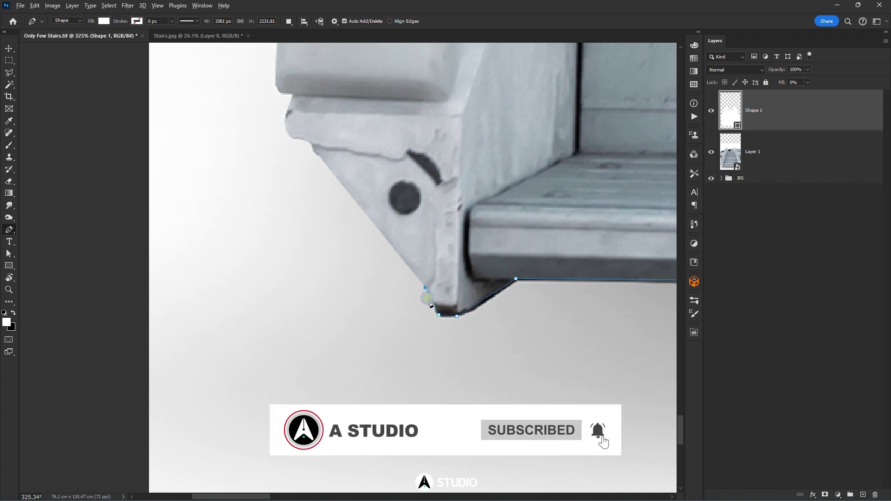
- Refine the path around the left foot's tip with adjusted and added anchors that follow its curved outer edge
scroll(433, 304, up, 5)
click(425, 285)
drag(425, 286, 422, 294)
scroll(442, 328, up, 3)
drag(451, 332, 433, 297)
click(402, 249)
click(402, 249)
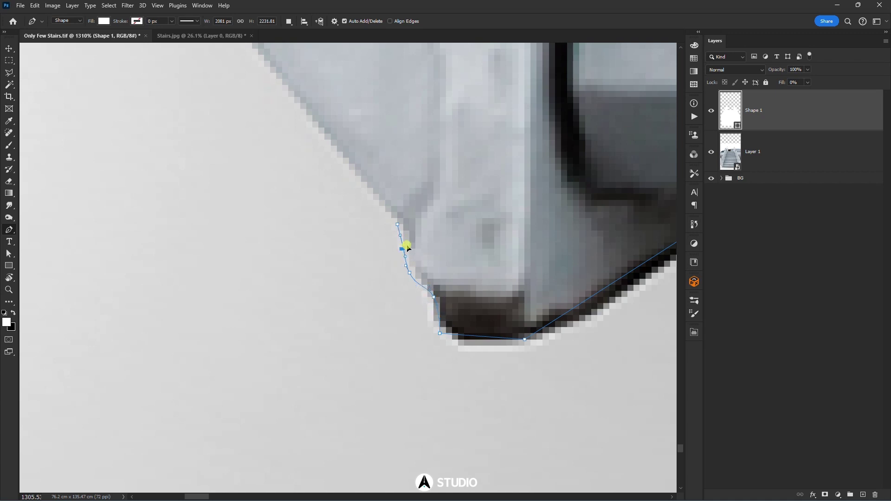
drag(407, 243, 411, 247)
- Extend the path up the left foot bracket's diagonal edge to just below its rounded end
scroll(414, 244, down, 6)
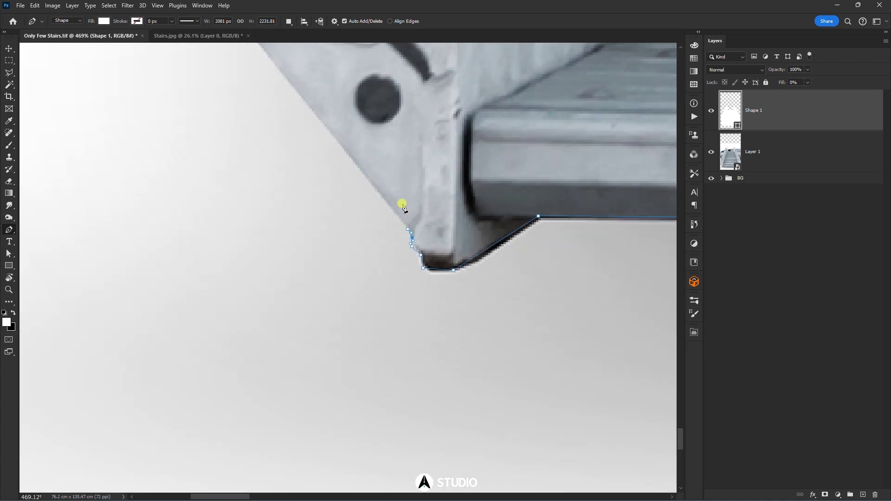
drag(380, 166, 474, 389)
click(342, 261)
scroll(344, 264, up, 2)
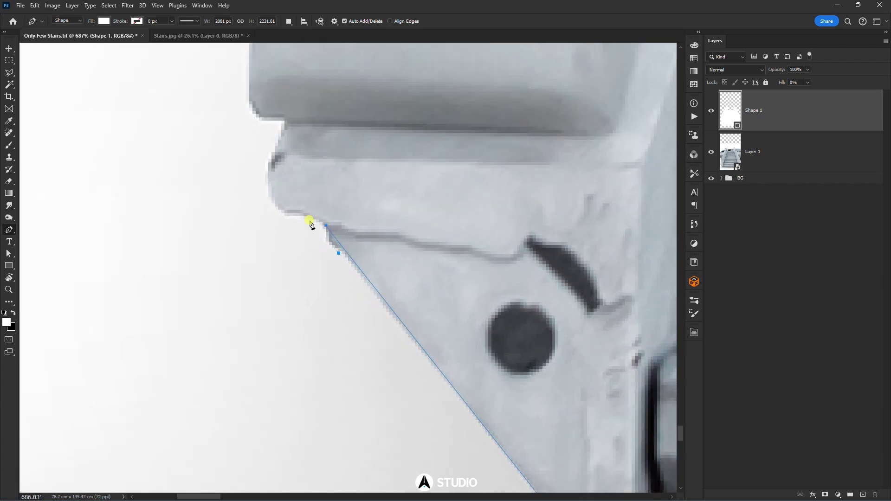
- Curve the path around the rounded end of the left foot bracket, fitting an added anchor to its outer edge
drag(287, 213, 282, 218)
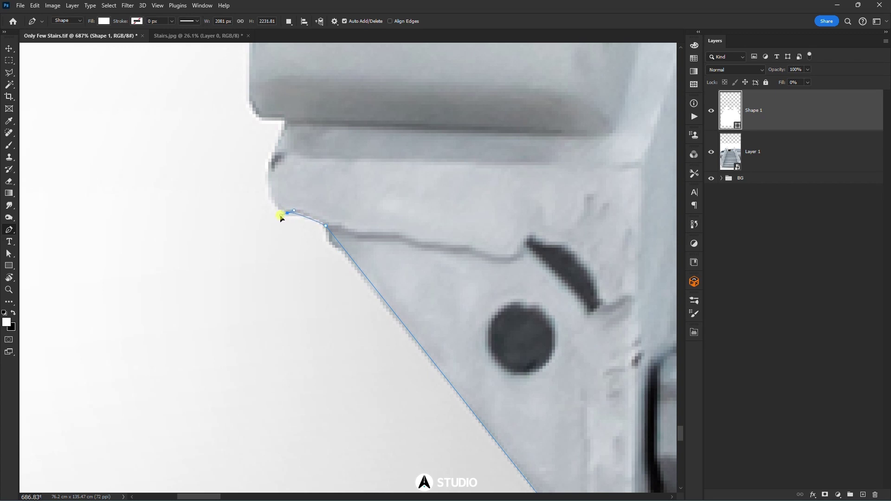
click(272, 152)
click(276, 188)
drag(276, 188, 269, 191)
- Extend the path from the left foot bracket to the panel's underside and along it to the bottom outer corner
drag(285, 118, 279, 113)
scroll(315, 164, up, 3)
drag(316, 163, 357, 231)
click(315, 218)
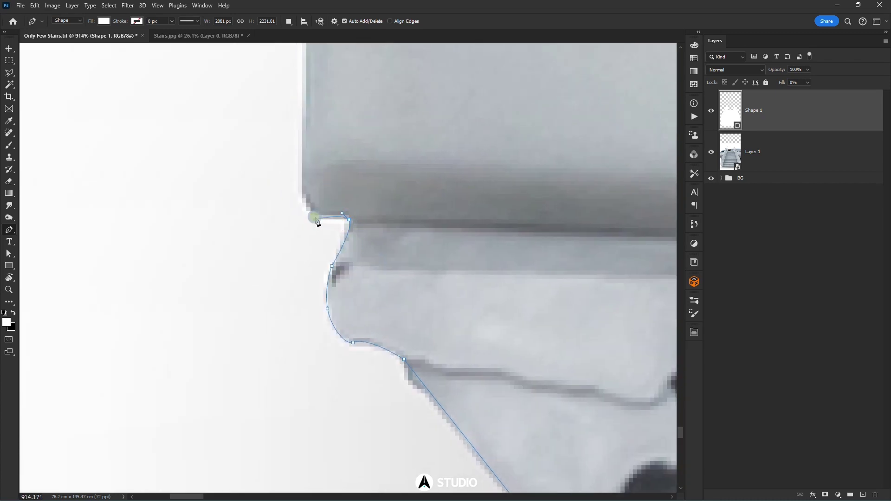
- Extend the path around the left post's bottom outer corner and up its outer edge to the rear panel's underside
click(350, 220)
click(317, 214)
scroll(312, 188, down, 4)
drag(327, 167, 360, 443)
click(352, 303)
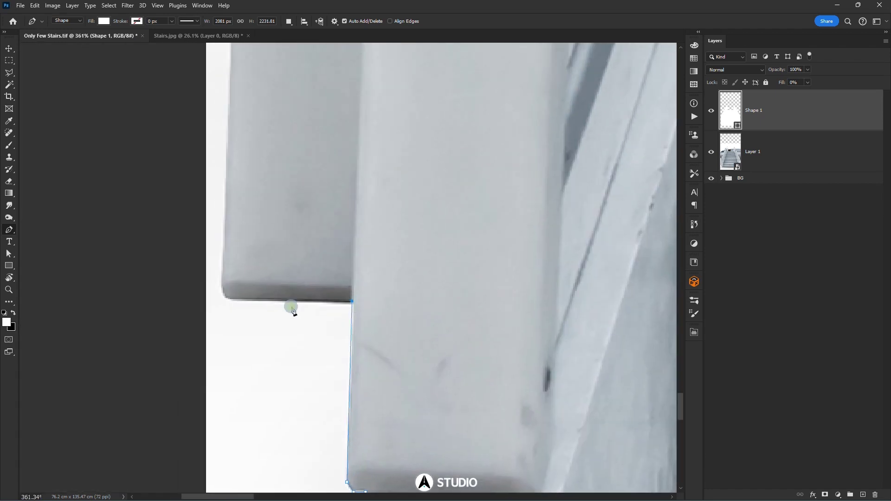
- Continue the path along the rear panel's bottom edge and around its outer bottom corner
click(226, 299)
click(221, 278)
scroll(227, 299, up, 3)
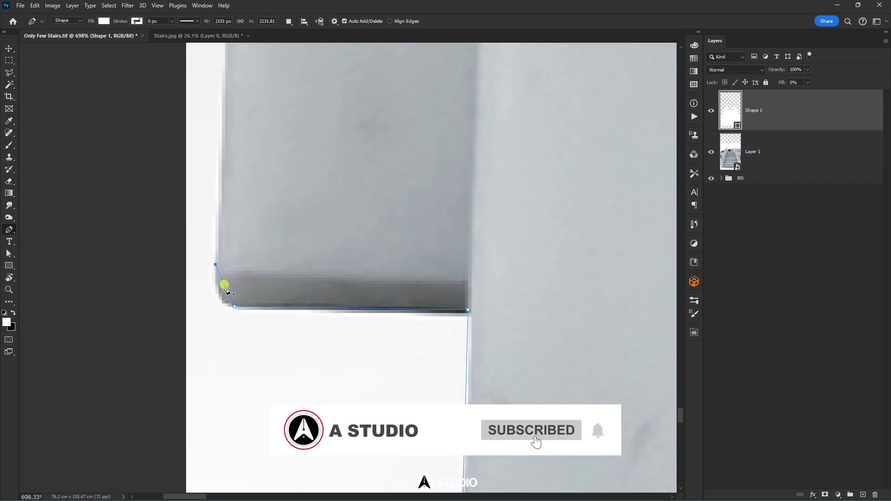
scroll(238, 324, down, 5)
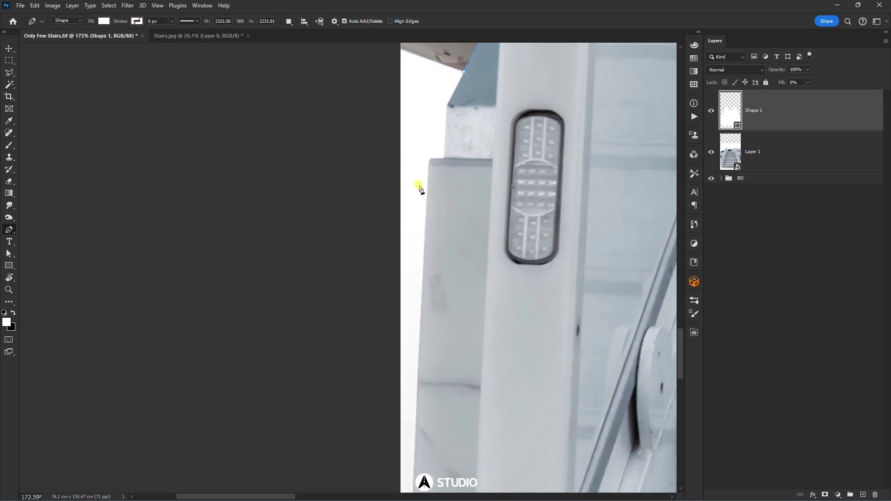
- Extend the path up the rear panel's outer edge, around its rounded top corner and along the top to the white block
click(430, 168)
scroll(430, 167, up, 6)
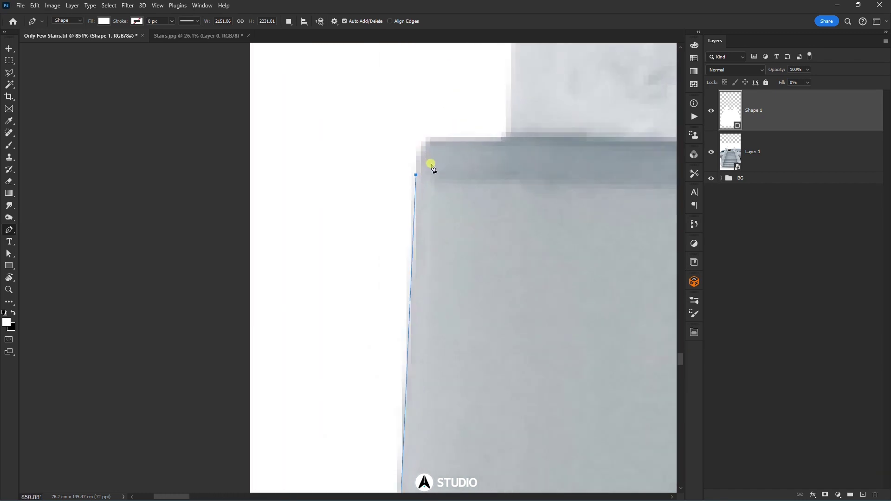
drag(430, 131, 443, 131)
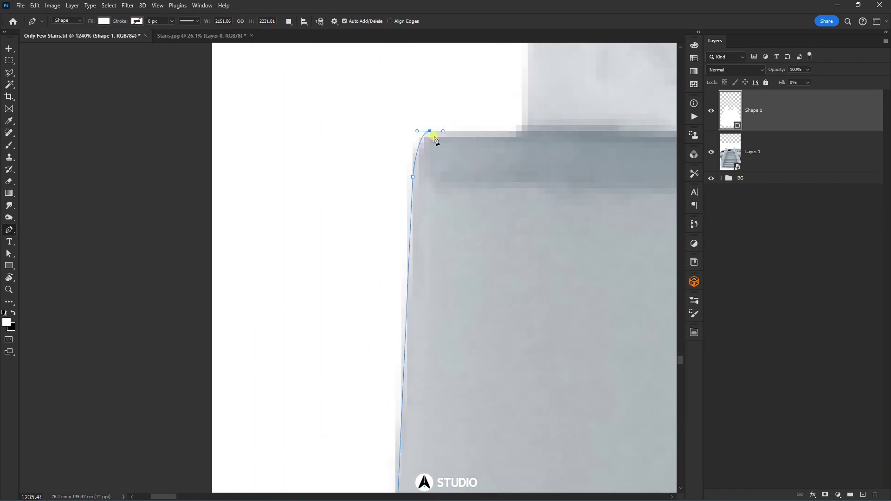
click(522, 132)
- Trace up the white block's outer edge and close the path at its starting anchor below the airplane's fuselage
scroll(511, 213, down, 2)
scroll(470, 281, up, 5)
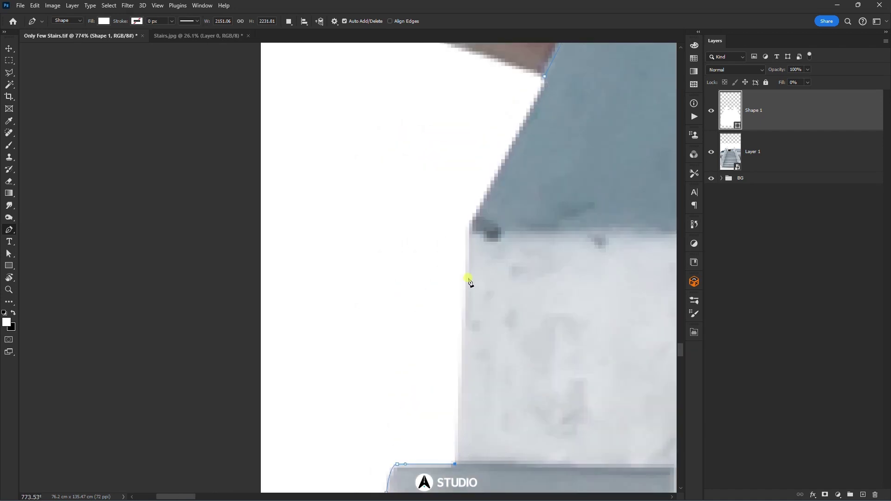
click(469, 224)
scroll(479, 318, up, 4)
click(533, 269)
scroll(532, 283, down, 8)
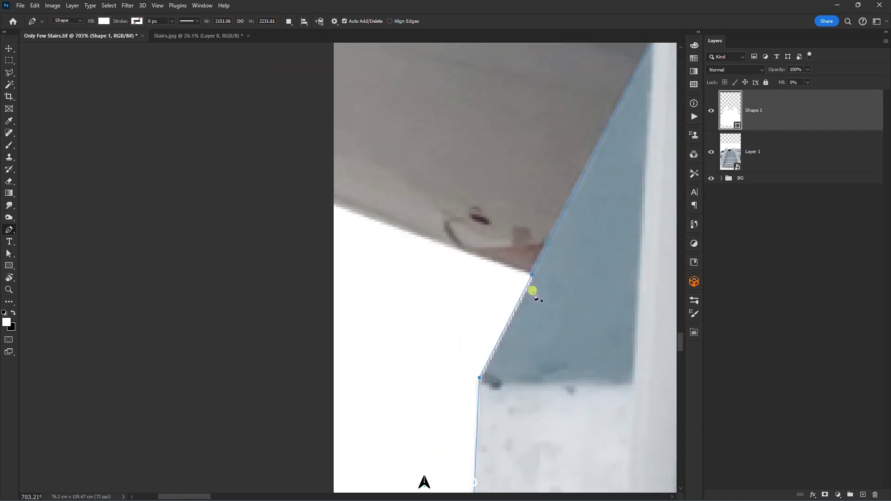
- Convert the closed stairs path into a selection
right_click(559, 288)
click(591, 327)
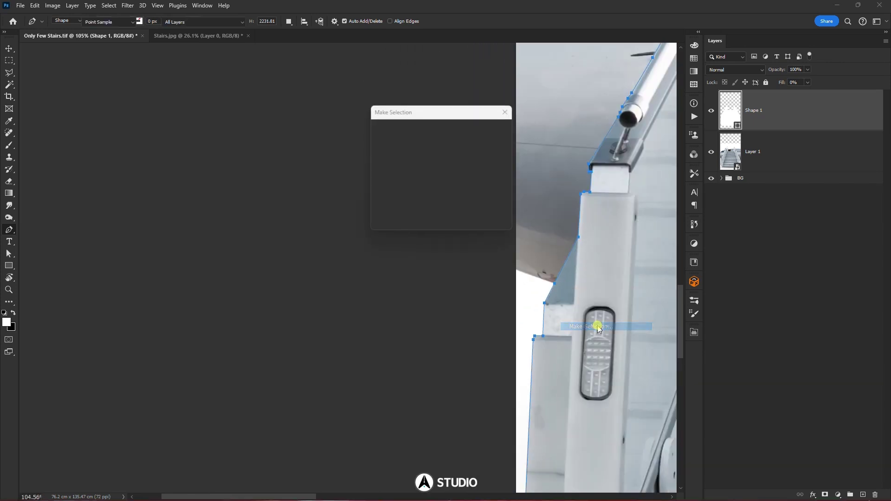
key(Return)
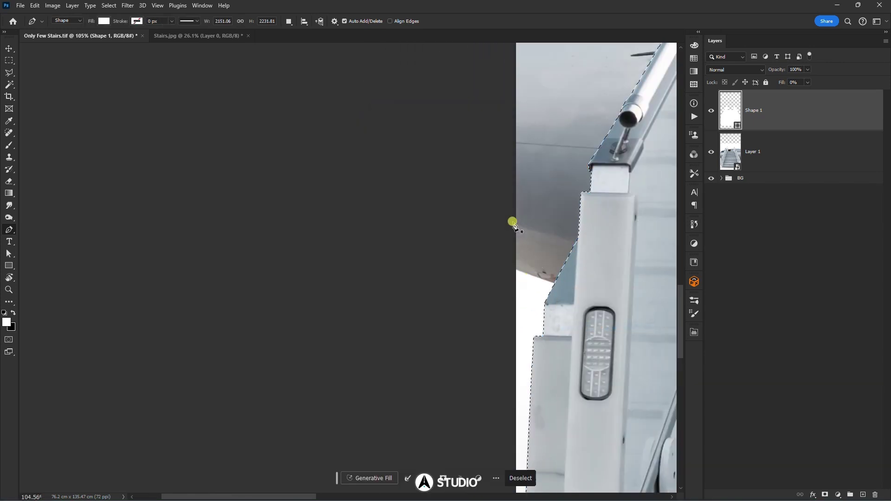
scroll(539, 253, down, 5)
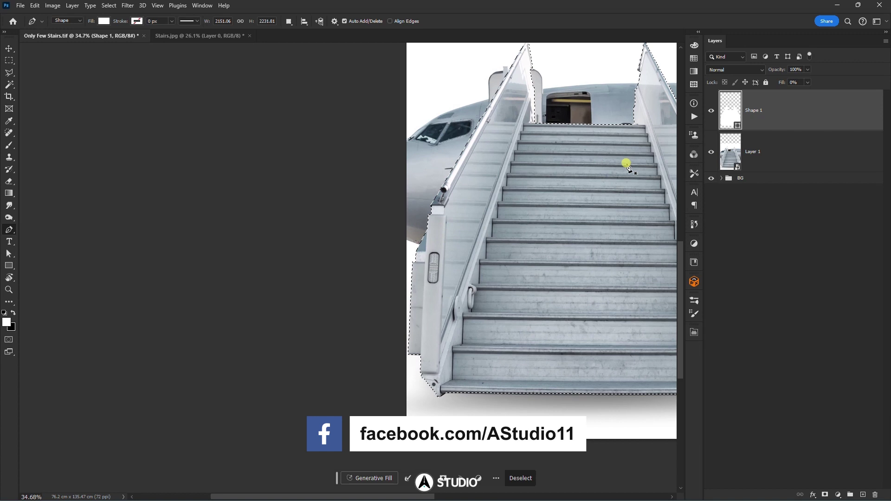
- Hide Shape 1 and add a layer mask to Layer 1 from the stairs selection
click(711, 111)
click(741, 149)
click(824, 496)
drag(583, 337, 444, 333)
key(v)
scroll(503, 325, down, 2)
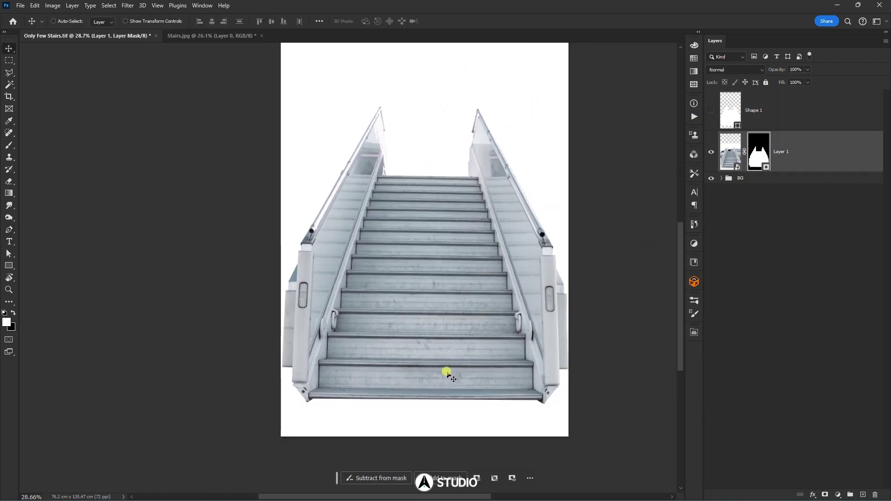
- Show the rulers and guides, and add a horizontal guide along the base of the bottom step
key(ctrl+r)
scroll(425, 90, right, 3)
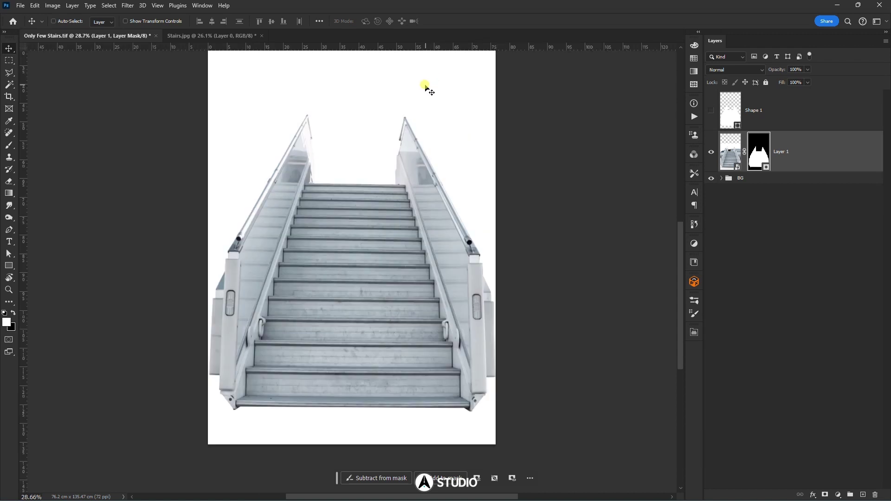
key(ctrl+semicolon)
drag(388, 46, 385, 408)
- Distort Layer 1 by lowering its bottom-left corner to about 101% height, and nudge it up so the base follows the guide
click(727, 151)
key(ctrl+t)
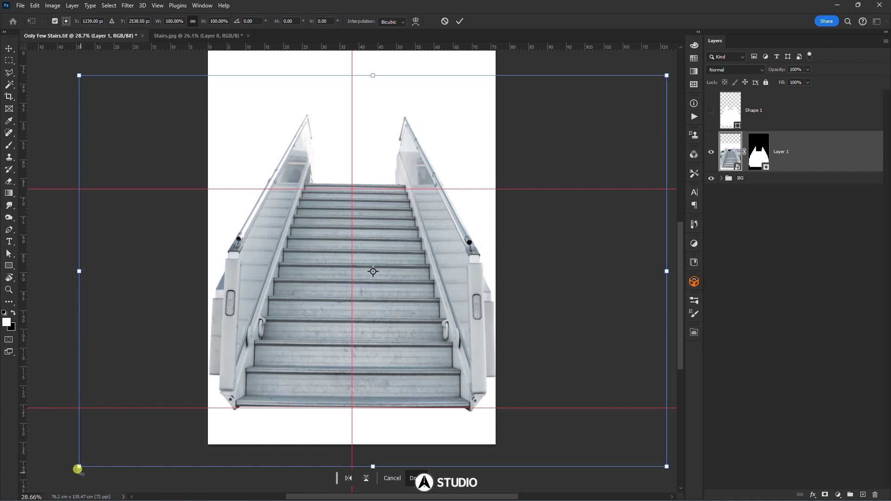
drag(78, 470, 79, 474)
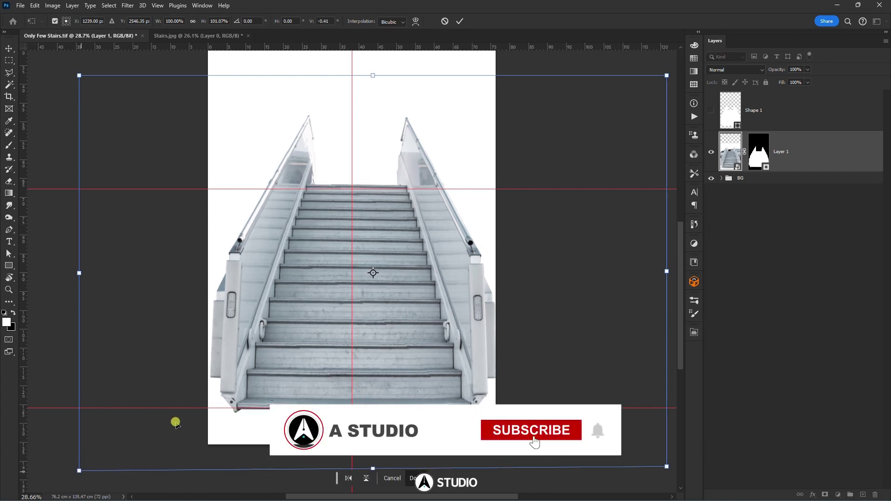
key(Up)
key(Up)
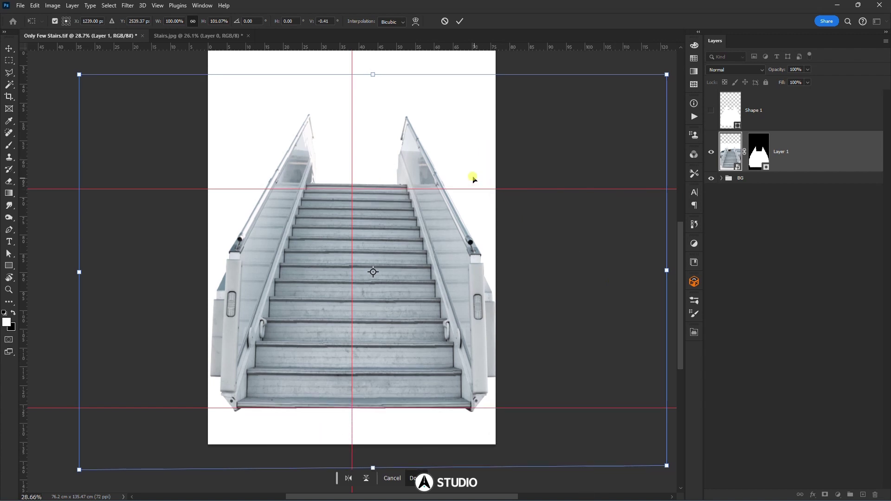
key(Return)
- Add a horizontal guide at the handrail tips and distort Layer 1 to level both tips, widening it to about 100.63%
drag(398, 46, 394, 114)
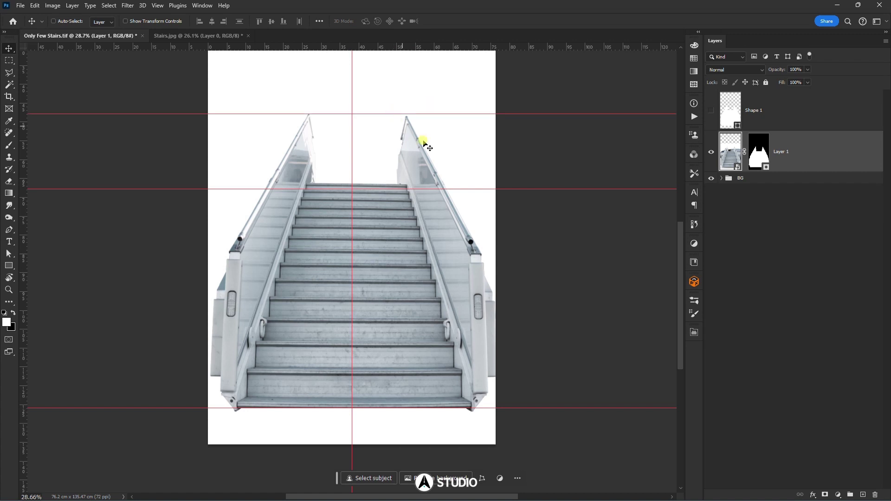
key(ctrl+t)
drag(669, 74, 668, 68)
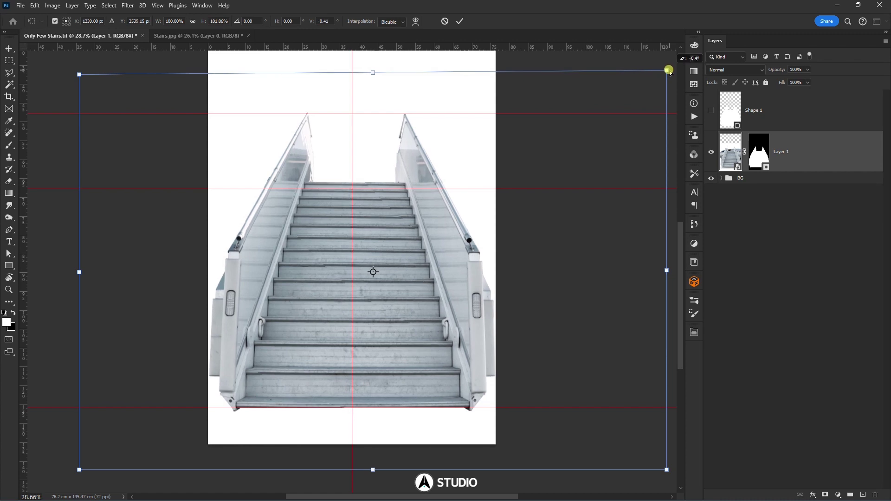
drag(667, 270, 670, 269)
drag(537, 294, 536, 294)
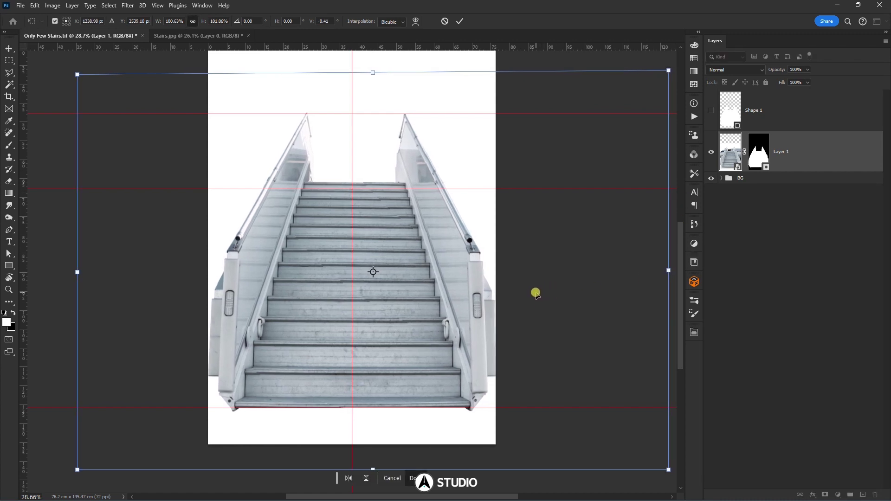
key(Return)
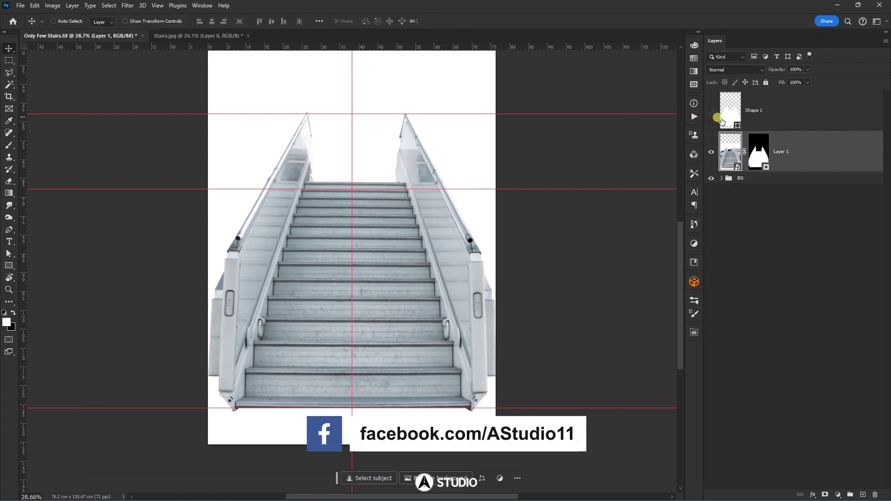
- Delete the Shape 1 layer, remove the guides at the handrail tips and the stairs' base, and hide the remaining guides
click(748, 112)
key(Delete)
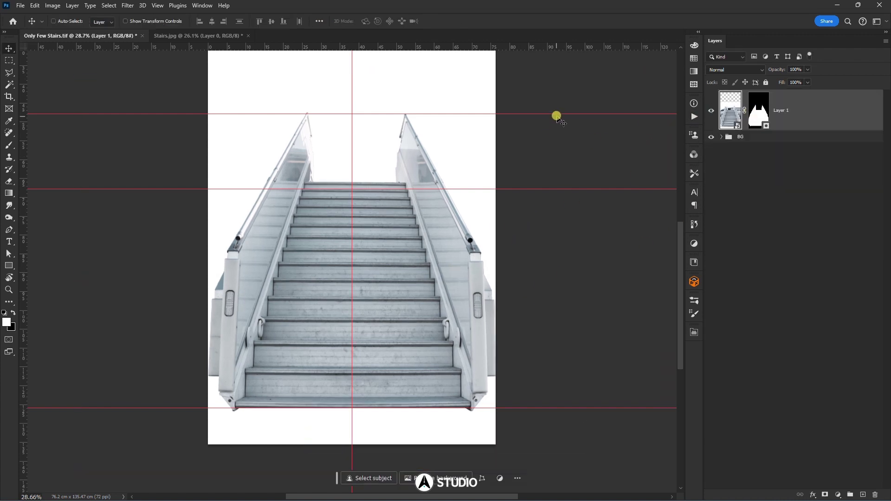
drag(556, 116, 550, 15)
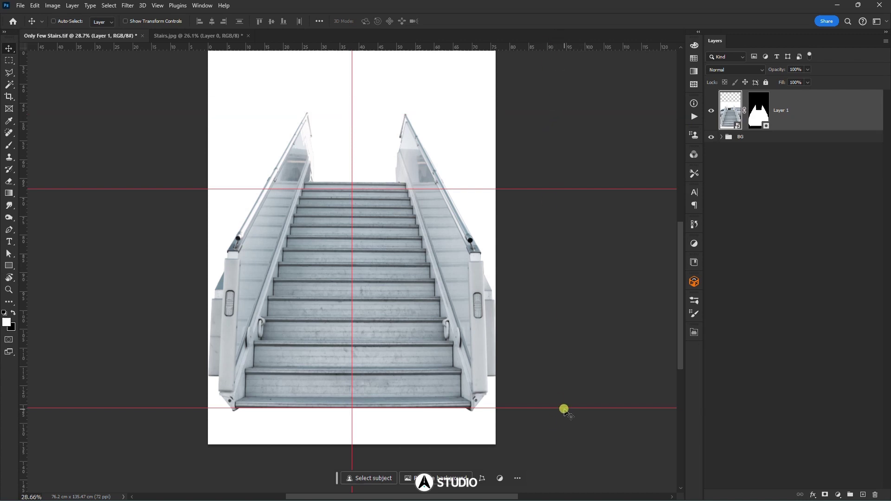
drag(564, 409, 557, 40)
key(ctrl+semicolon)
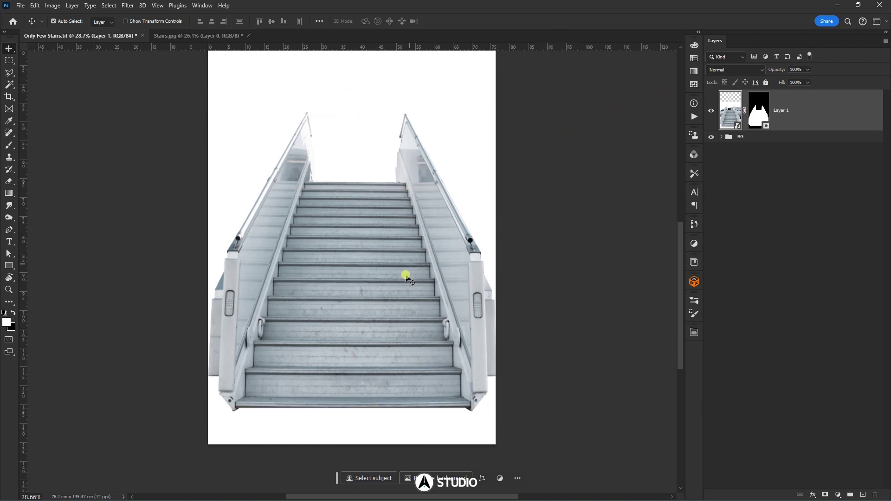
- Duplicate Layer 1 beneath the original and paint white on the copy's mask below the stairs to reveal the ground shadow
scroll(408, 278, down, 4)
drag(797, 104, 772, 141)
click(761, 157)
key(b)
drag(494, 403, 348, 410)
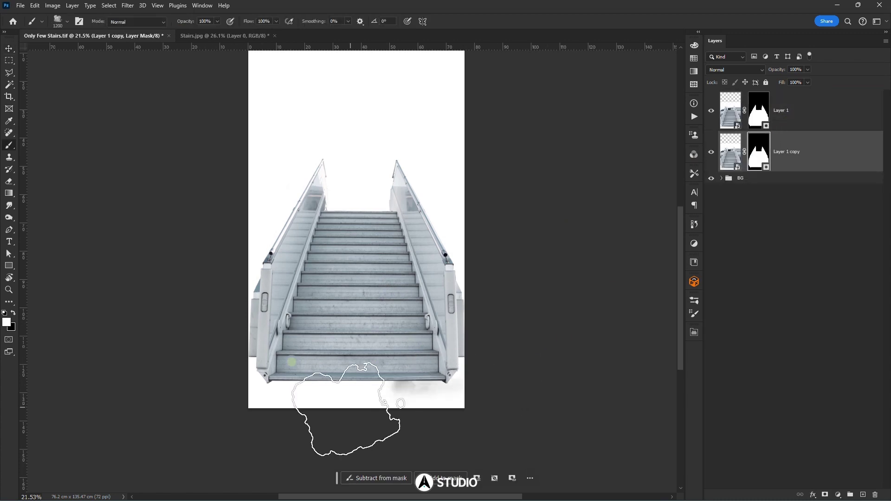
mouse_move(458, 404)
mouse_down()
mouse_move(385, 411)
mouse_move(205, 402)
mouse_move(478, 432)
mouse_move(276, 372)
mouse_move(435, 400)
mouse_up()
key(v)
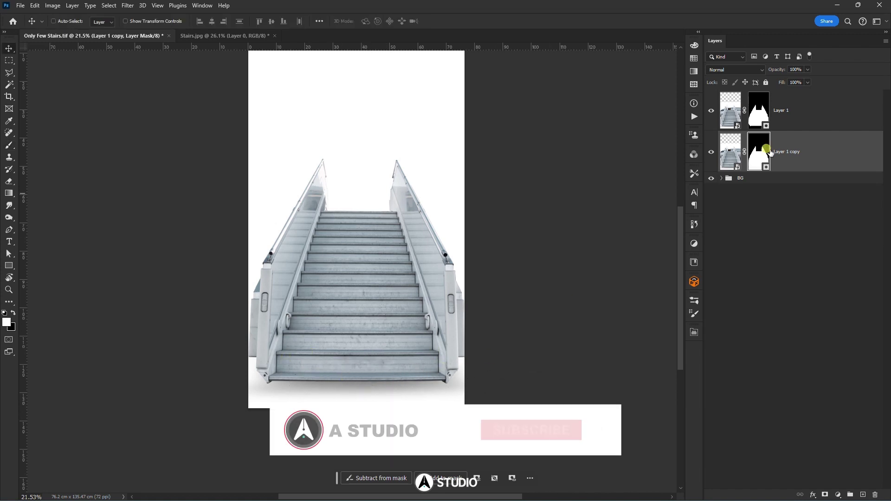
- Load the stairs mask as a selection and display the Layer 1 copy's mask on its own
scroll(458, 246, up, 2)
ctrl+click(760, 159)
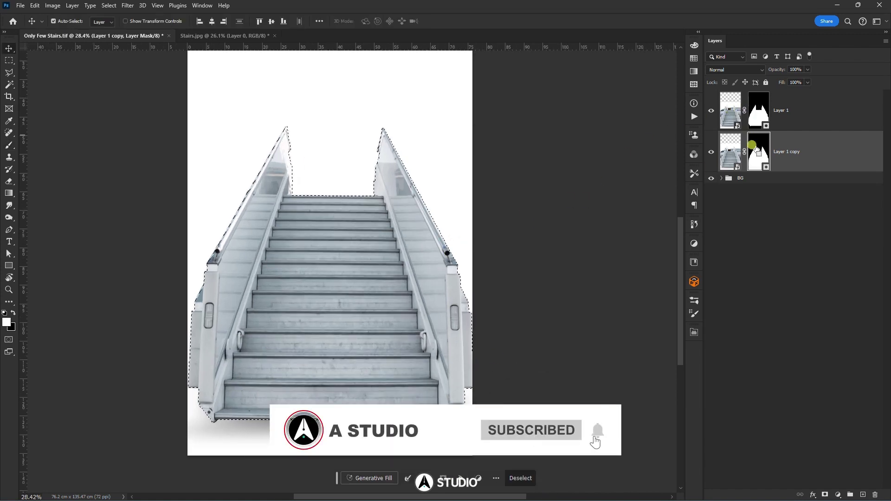
key(b)
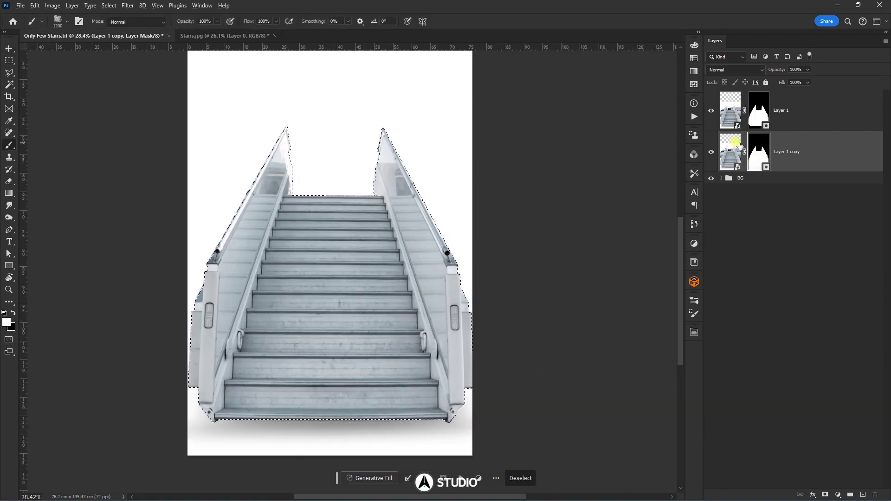
alt+click(757, 157)
- Paint the selected stairs area black on the copy's mask with a round brush, and deselect
key(x)
mouse_move(329, 408)
mouse_down()
mouse_move(205, 319)
mouse_move(76, 368)
mouse_move(454, 255)
mouse_move(370, 212)
mouse_move(120, 139)
mouse_move(254, 255)
mouse_move(328, 259)
mouse_move(408, 299)
mouse_move(476, 272)
mouse_move(223, 213)
mouse_move(426, 396)
mouse_up()
right_click(409, 300)
double_click(432, 357)
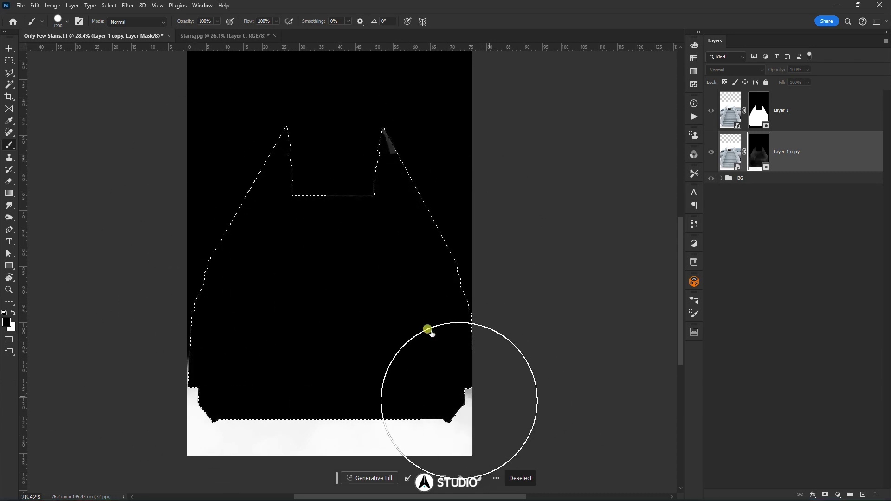
key(ctrl+d)
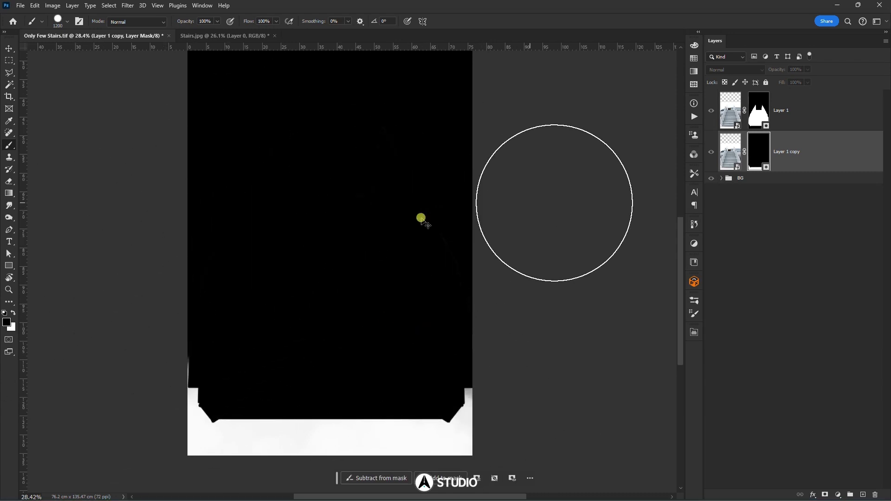
- Leave the mask view and check the isolated shadow by temporarily hiding Layer 1
key(v)
alt+click(758, 141)
click(709, 112)
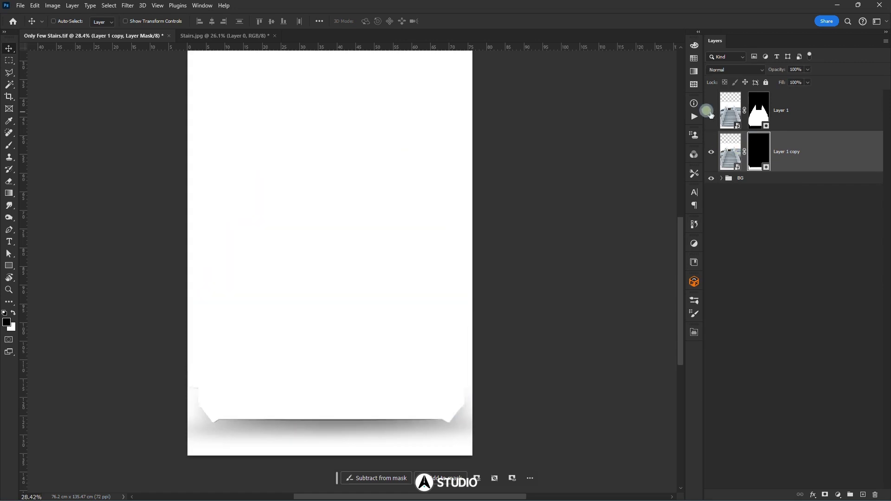
click(710, 111)
- Rename the Layer 1 copy as Shadow
double_click(778, 148)
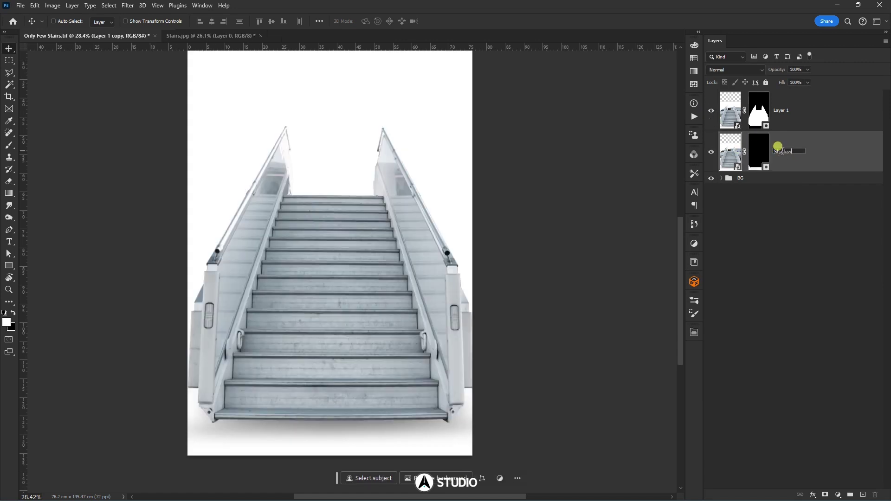
text(Shadow)
key(Return)
- Select Layer 1 together with the Shadow layer and move both slightly lower on the canvas
shift+click(791, 116)
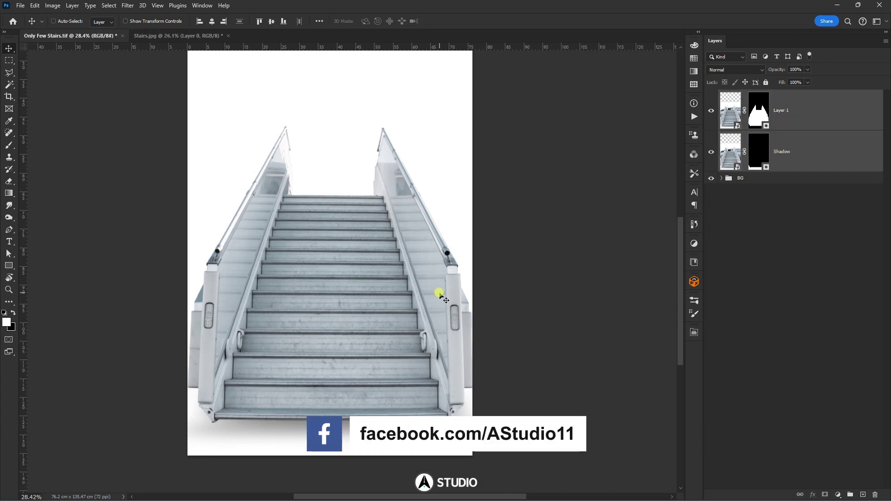
mouse_move(438, 294)
mouse_down()
mouse_move(436, 302)
mouse_move(439, 288)
mouse_up()
scroll(442, 292, down, 3)
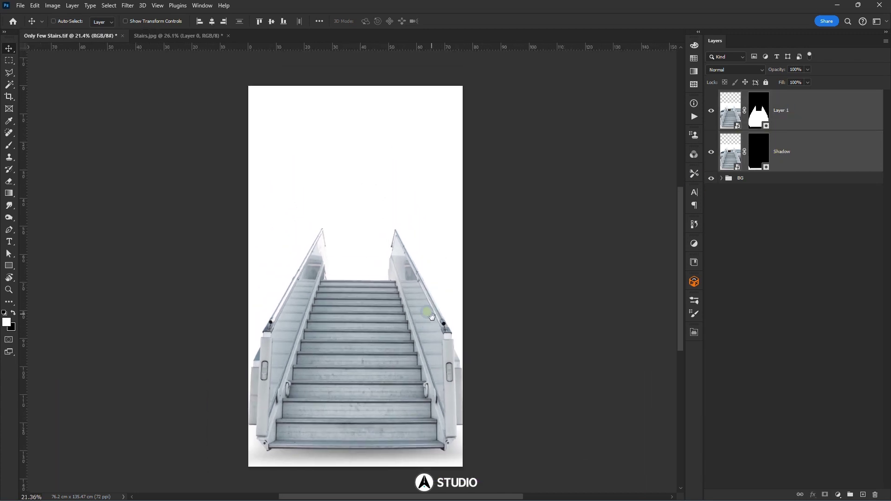
- Rename Layer 1 as Stairs and group it with the Shadow layer
click(764, 112)
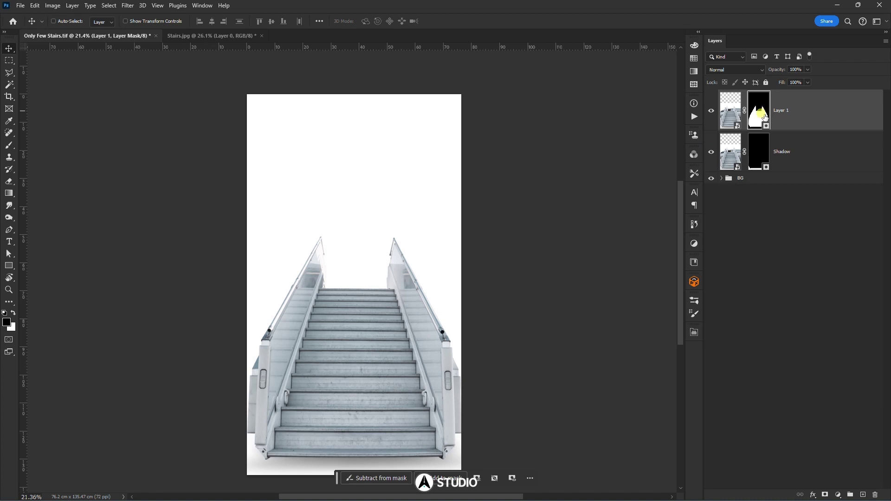
double_click(780, 110)
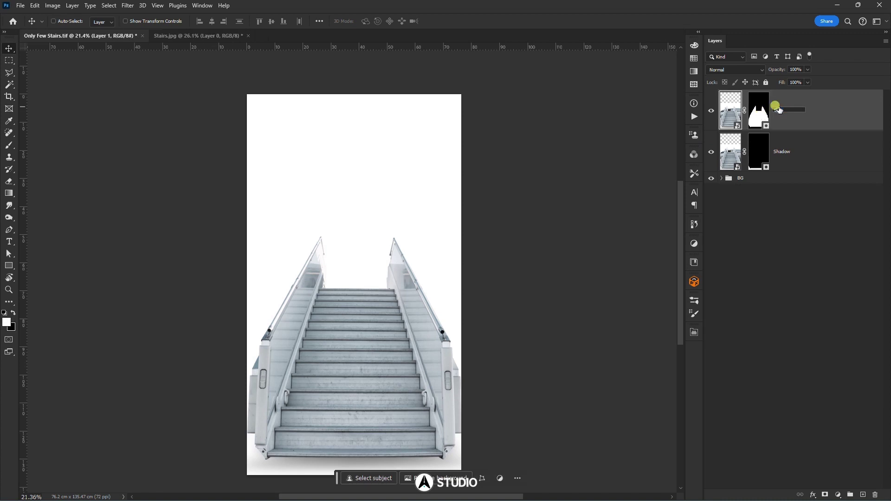
text(Stairs)
key(Return)
shift+click(758, 140)
key(ctrl+g)
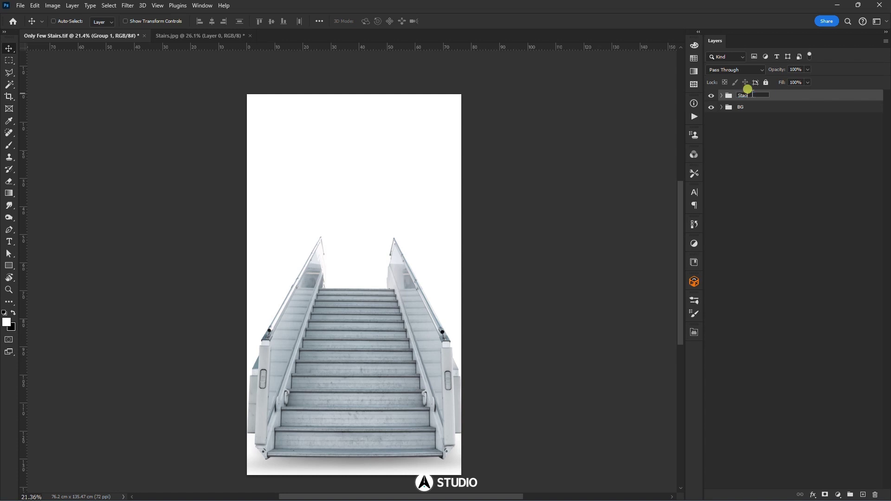
- Name the new group Stairs and duplicate the Stairs layer inside it
key(Return)
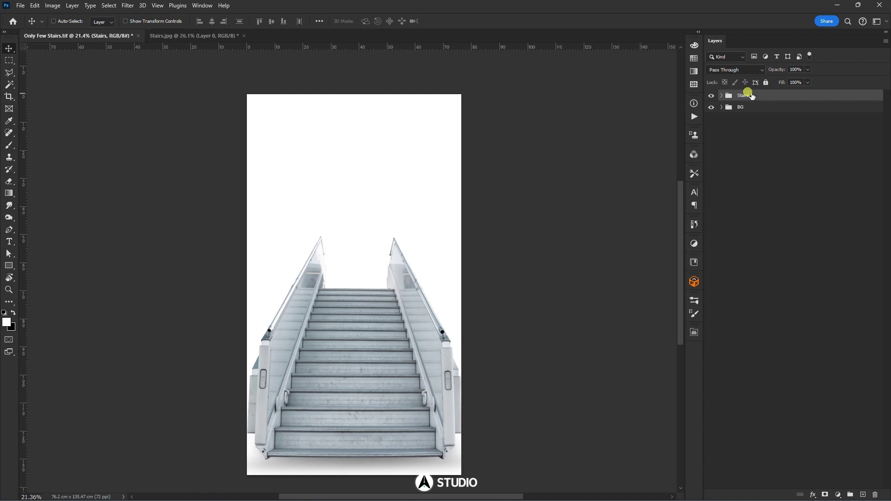
click(724, 96)
click(826, 119)
key(ctrl+j)
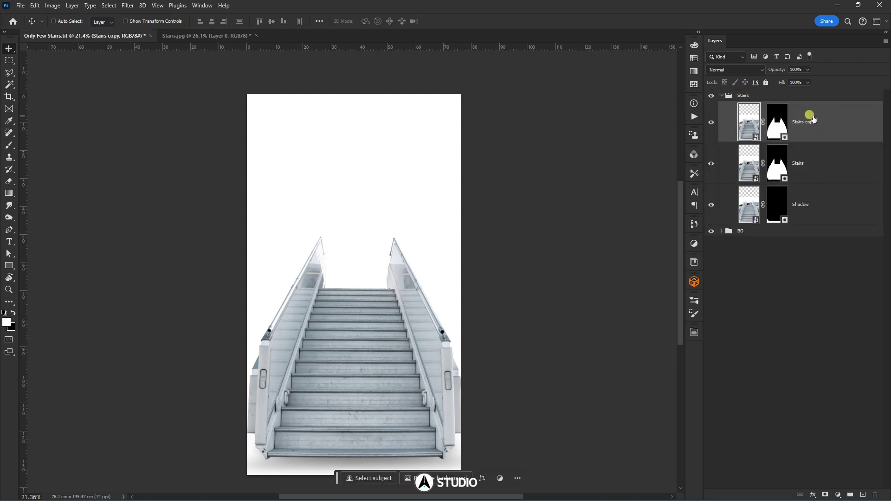
- Rasterize the Stairs copy layer and apply its layer mask so only the cut-out stairs remain
right_click(816, 116)
click(756, 299)
right_click(782, 124)
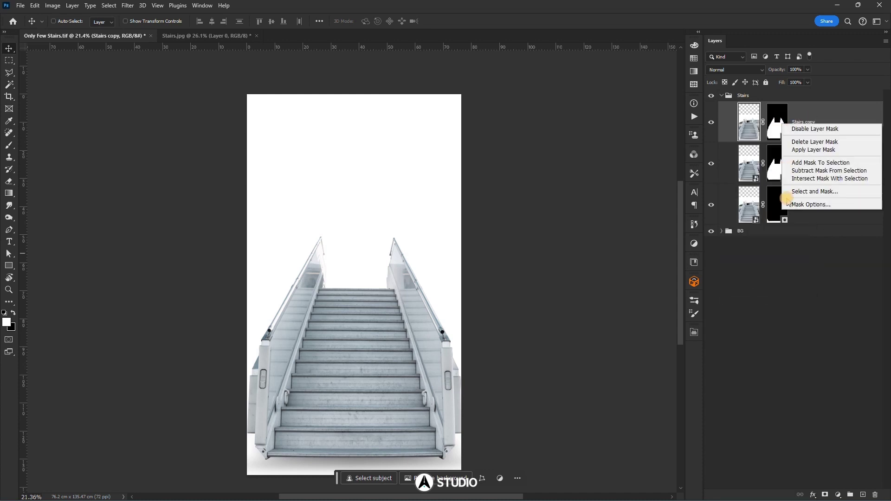
click(815, 141)
- Hide the original Stairs layer and the Shadow layer
click(712, 164)
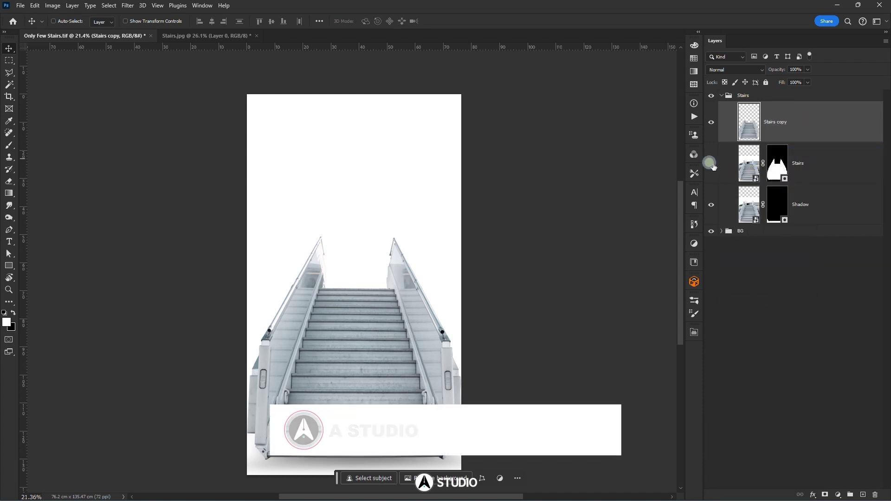
click(711, 205)
scroll(485, 249, down, 2)
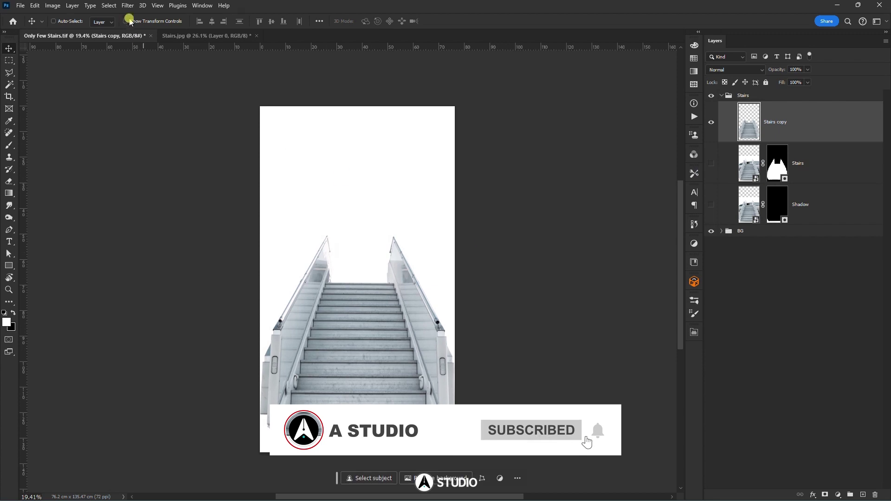
- Apply Sky Replacement to the Stairs copy using the first Blue Skies preset, with output to new layers
click(26, 6)
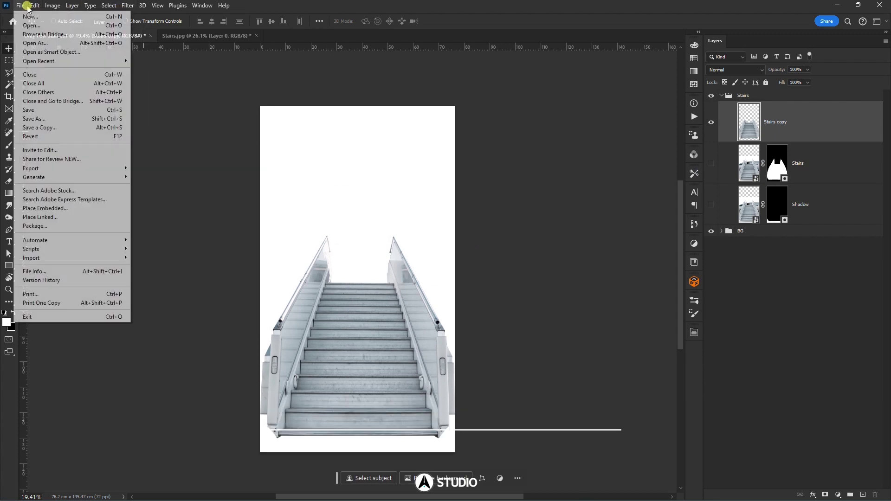
mouse_move(35, 6)
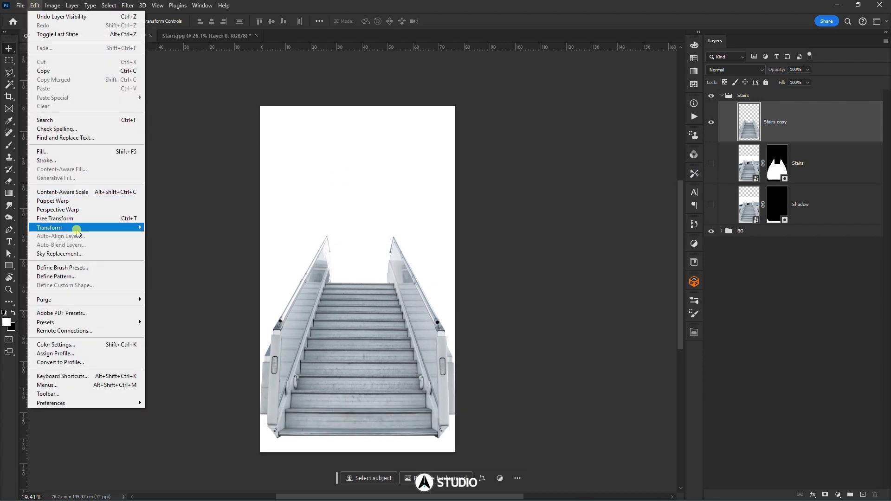
click(76, 254)
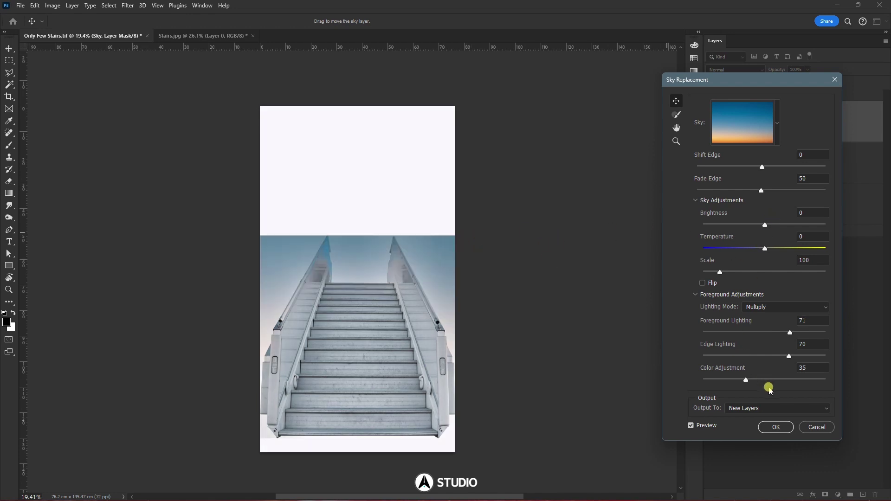
click(779, 138)
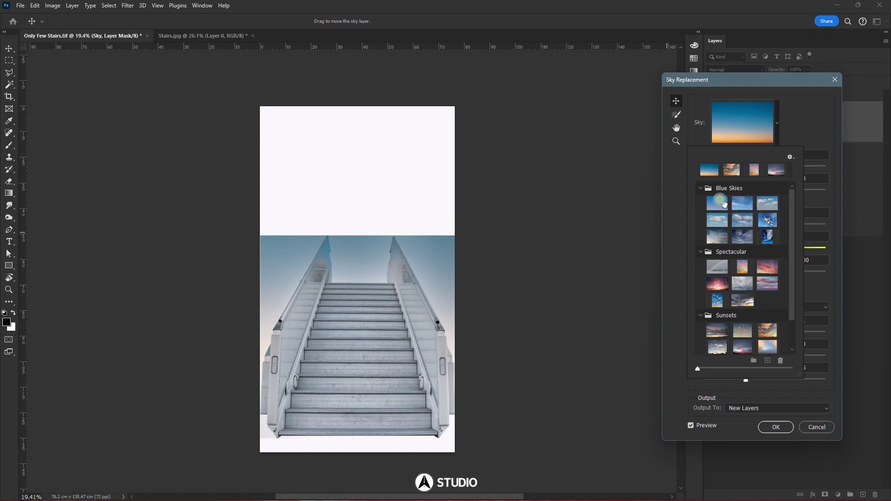
click(722, 208)
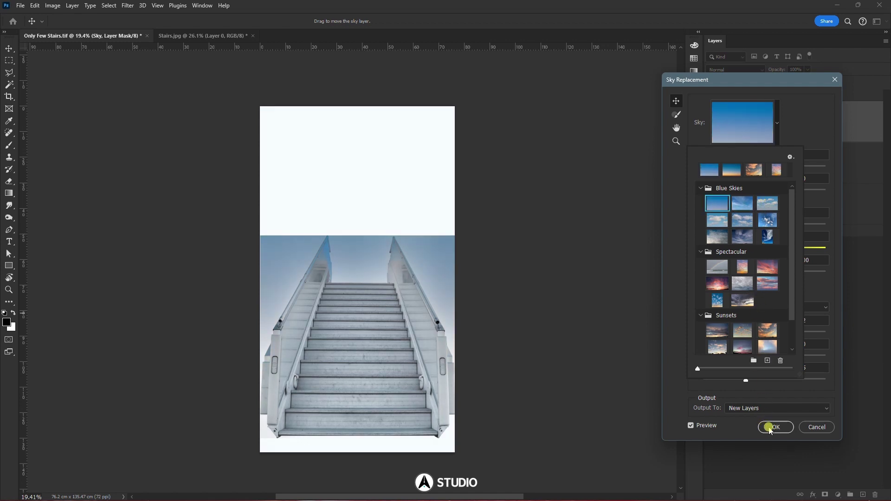
click(784, 428)
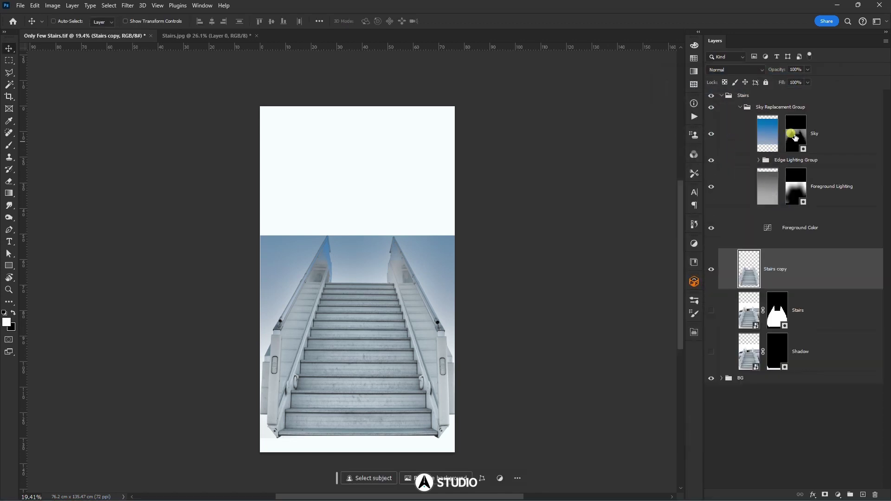
- Try applying the Sky layer's mask and removing the Foreground Lighting mask, and undo both changes
shift+click(795, 134)
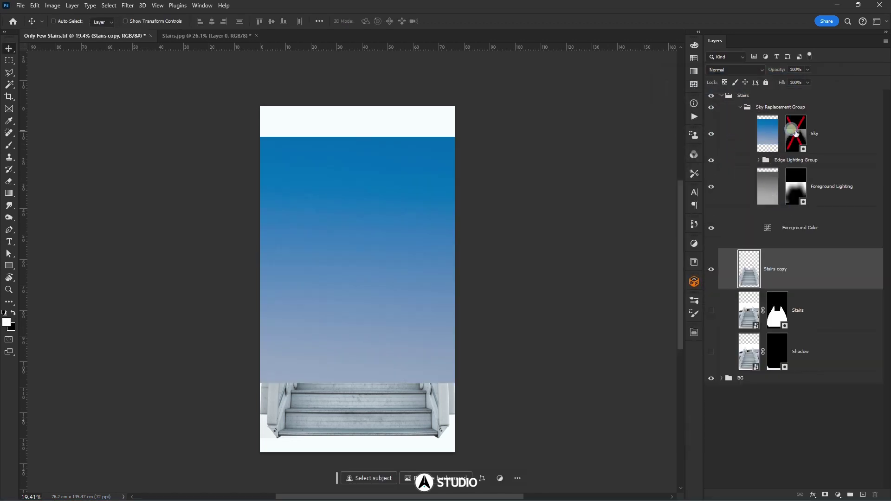
right_click(825, 132)
key(Escape)
right_click(796, 135)
click(810, 153)
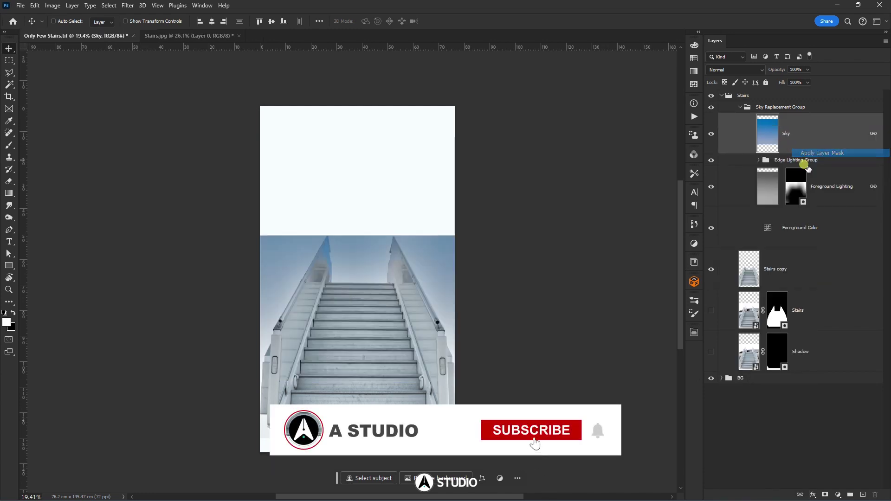
right_click(792, 182)
click(810, 201)
key(ctrl+z)
key(ctrl+z)
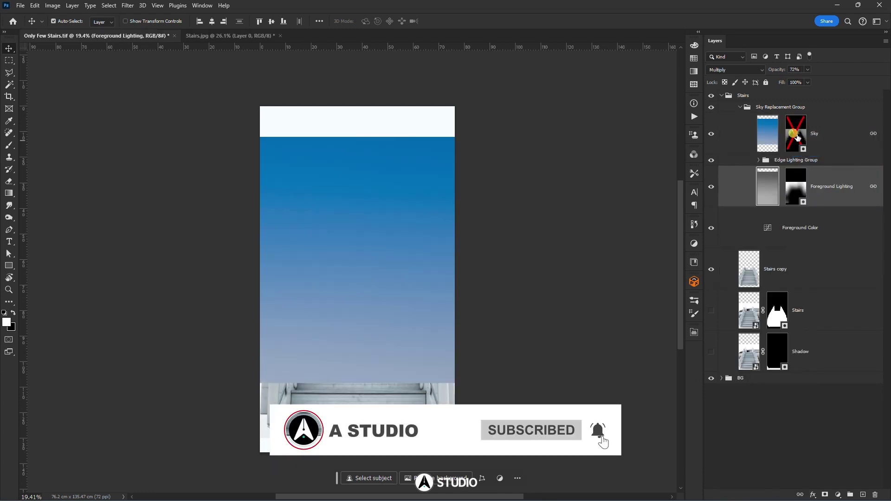
- Delete the masks of the Sky and Foreground Lighting layers and remove the Edge Lighting Group
right_click(798, 137)
click(810, 159)
right_click(794, 185)
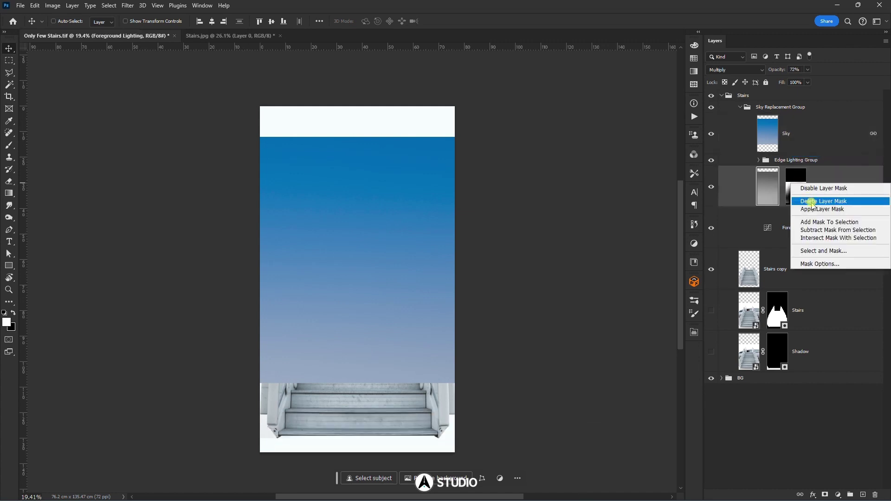
click(812, 203)
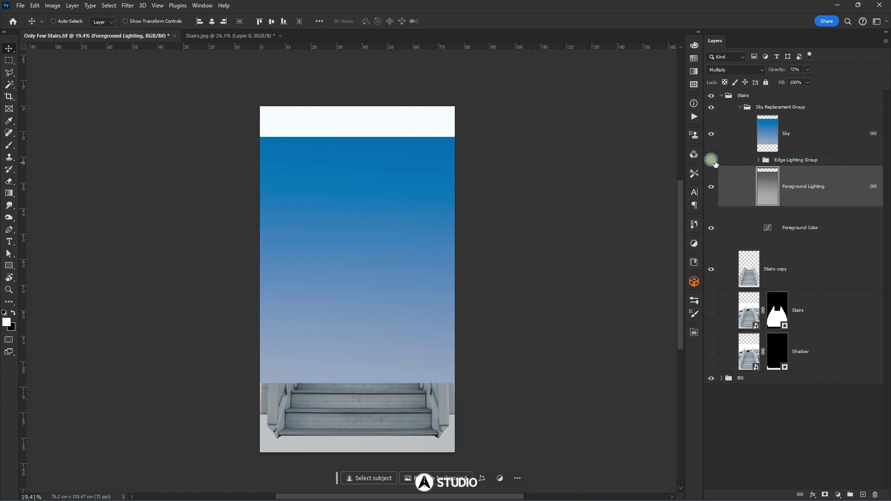
click(782, 160)
key(Delete)
- Move the Sky Replacement Group out of the Stairs group and place it between Stairs and BG
click(741, 108)
click(763, 106)
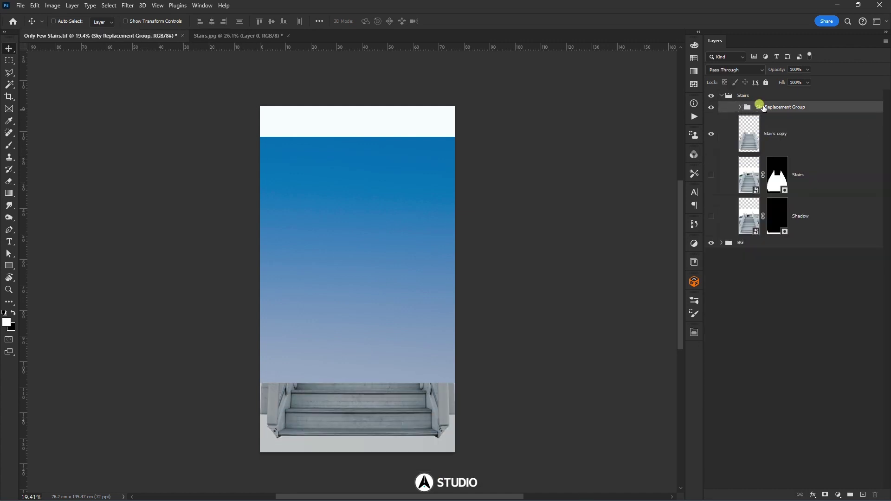
drag(785, 109, 750, 116)
click(724, 110)
click(723, 108)
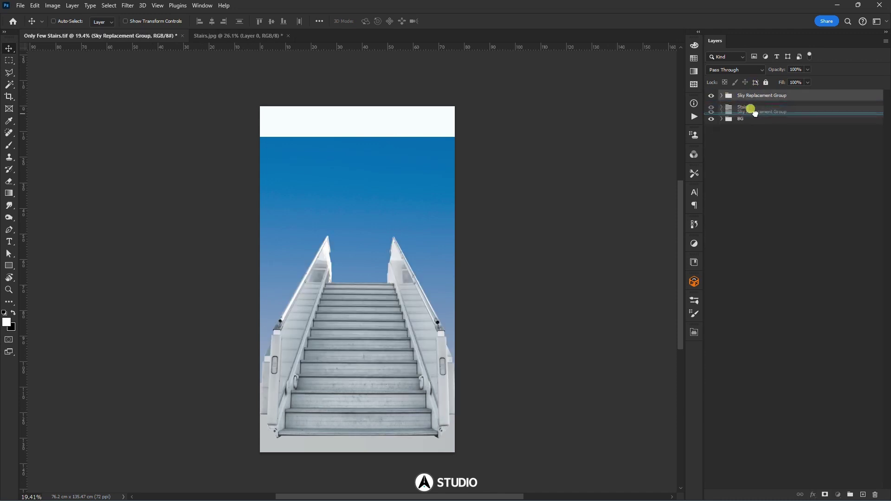
- Scale the Sky Replacement Group to about 119% so the sky reaches the canvas's upper edge
key(ctrl+t)
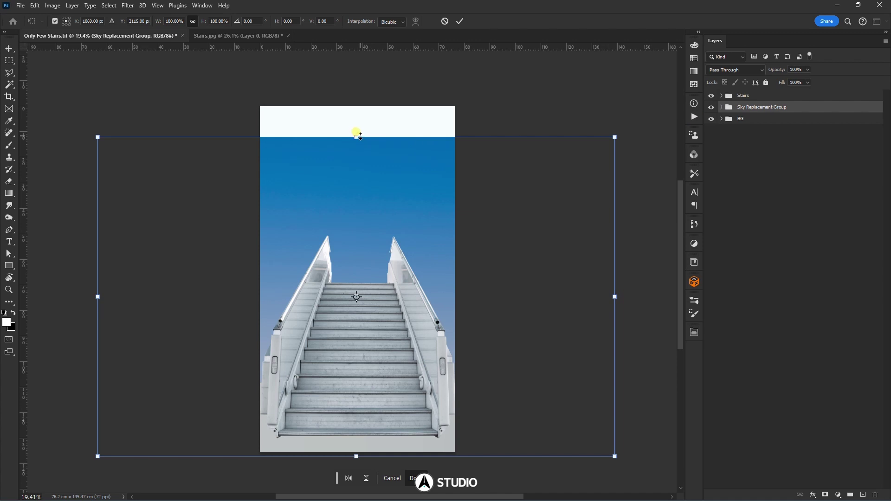
drag(360, 137, 369, 107)
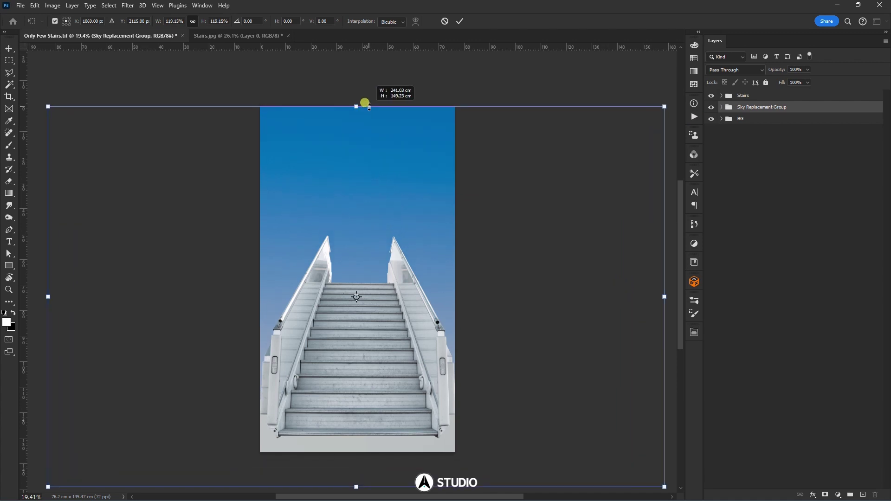
drag(381, 321, 388, 303)
key(Return)
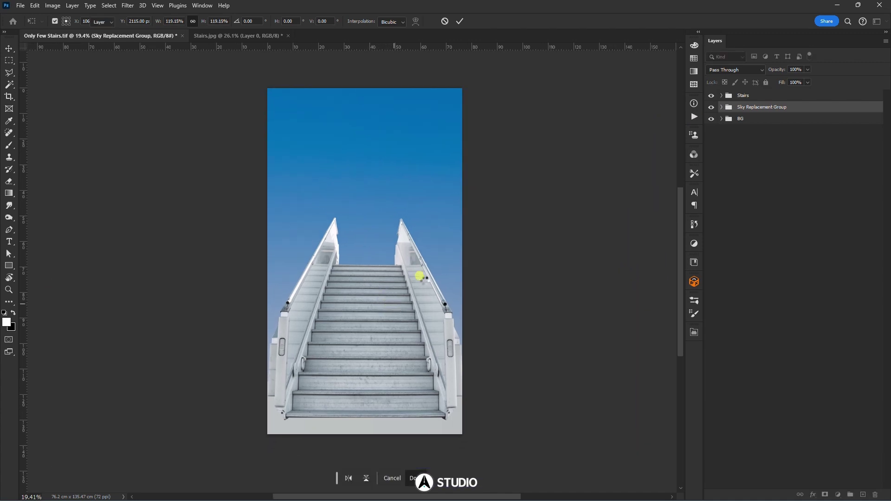
drag(436, 242, 447, 122)
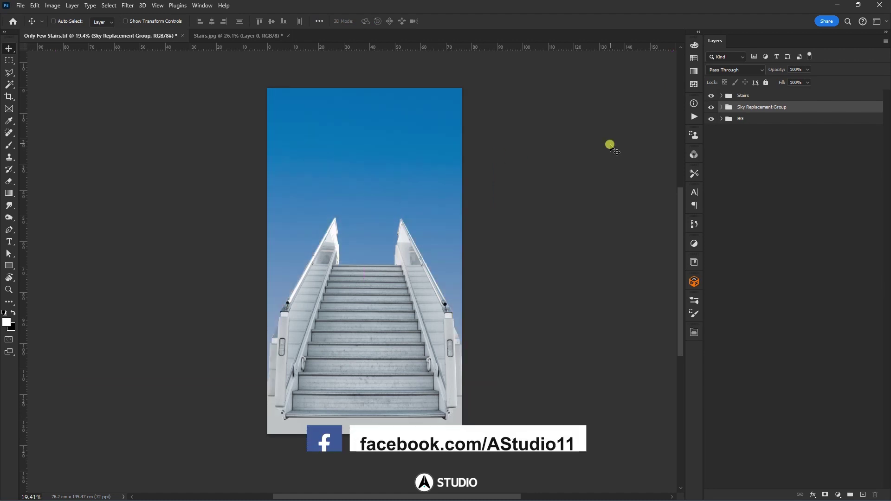
- Check the effect of the Foreground Lighting layer by toggling its visibility
click(721, 107)
click(738, 180)
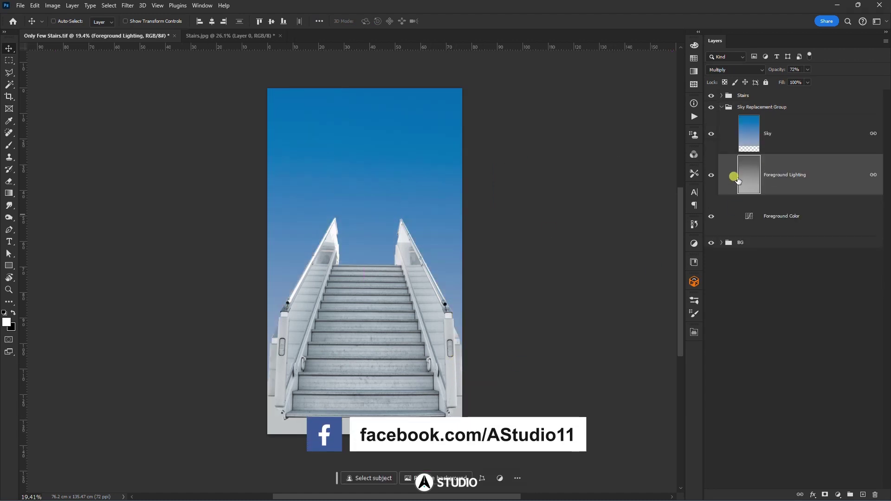
click(708, 177)
click(708, 178)
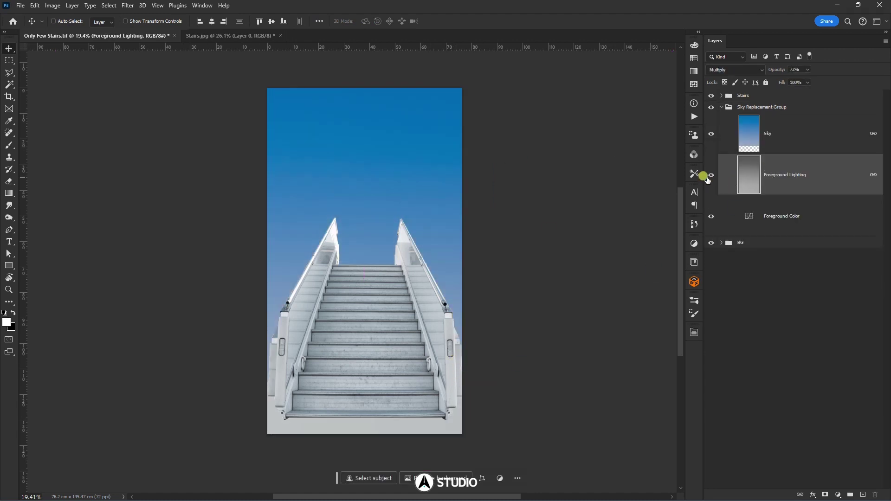
- Show the original Stairs and Shadow layers again and delete the Stairs copy layer
click(721, 95)
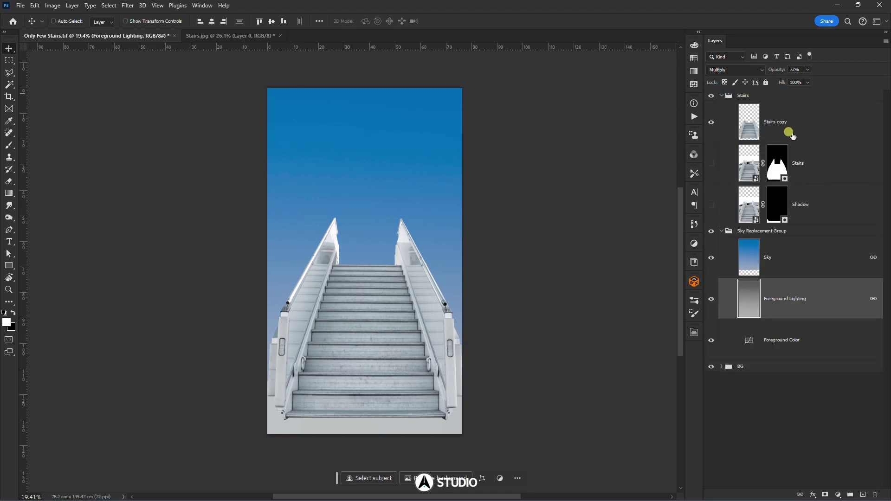
click(715, 166)
click(711, 204)
click(789, 119)
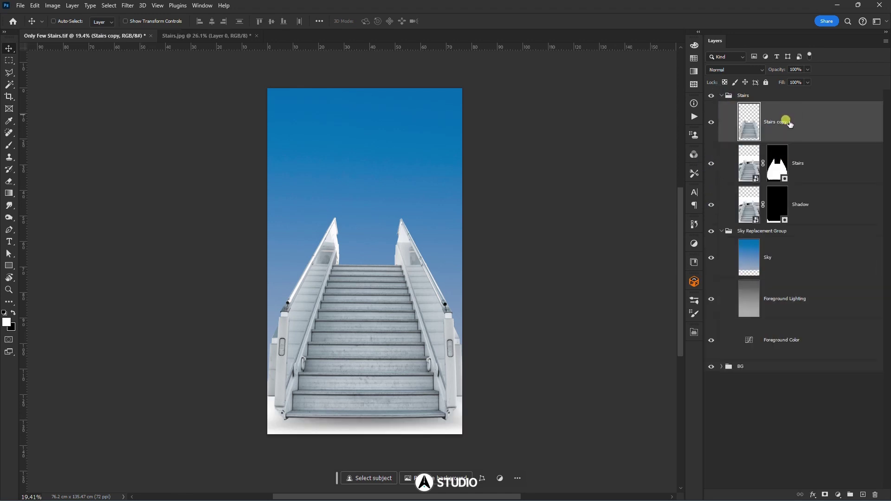
key(Delete)
- Set the Shadow layer's blend mode to Multiply
click(728, 151)
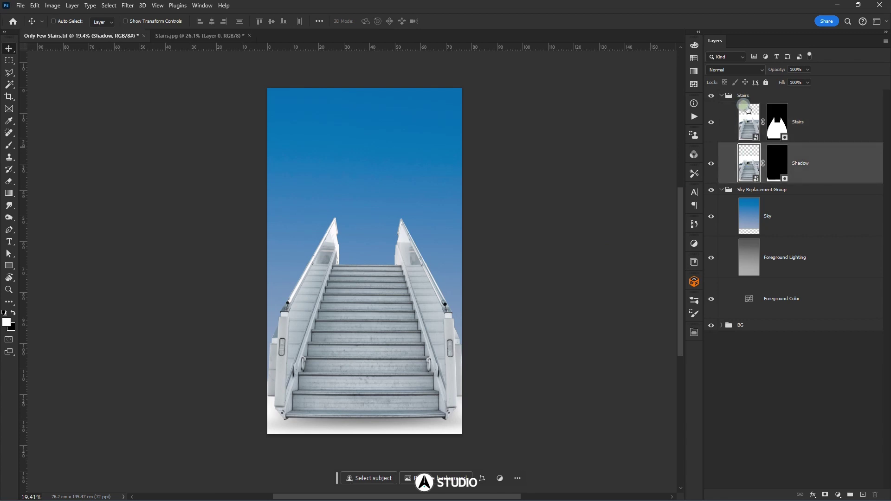
click(736, 70)
click(726, 112)
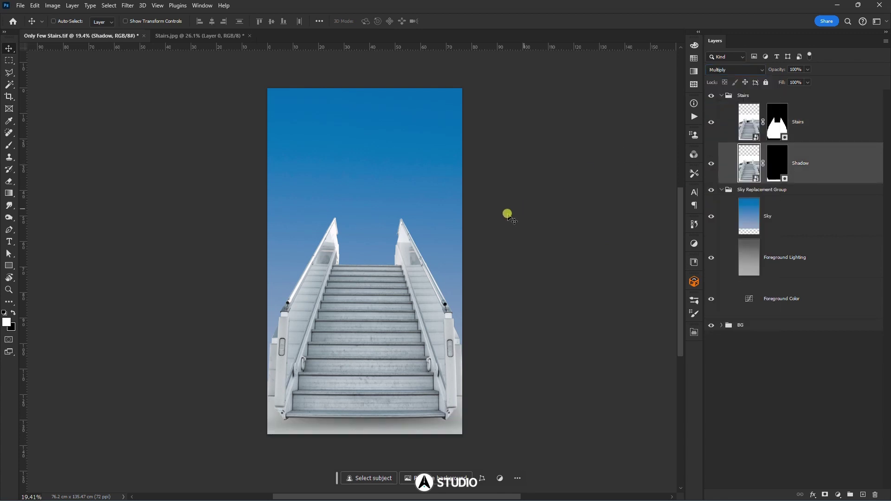
- Disable the Sky layer's link to Foreground Lighting and move the sky down on the canvas
click(772, 232)
drag(484, 203, 496, 121)
click(873, 216)
drag(555, 232, 575, 281)
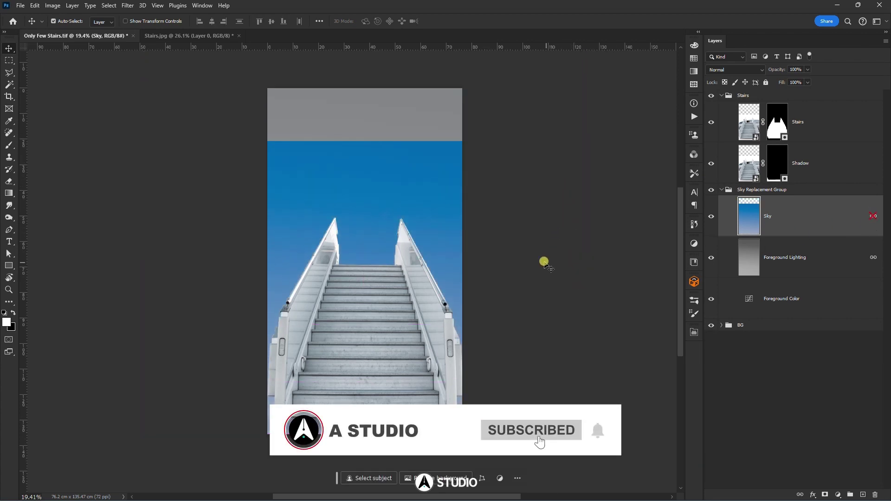
- Scale the Sky layer to about 118% up to the canvas's upper edge, and raise its lower edge
key(ctrl+t)
drag(362, 140, 364, 89)
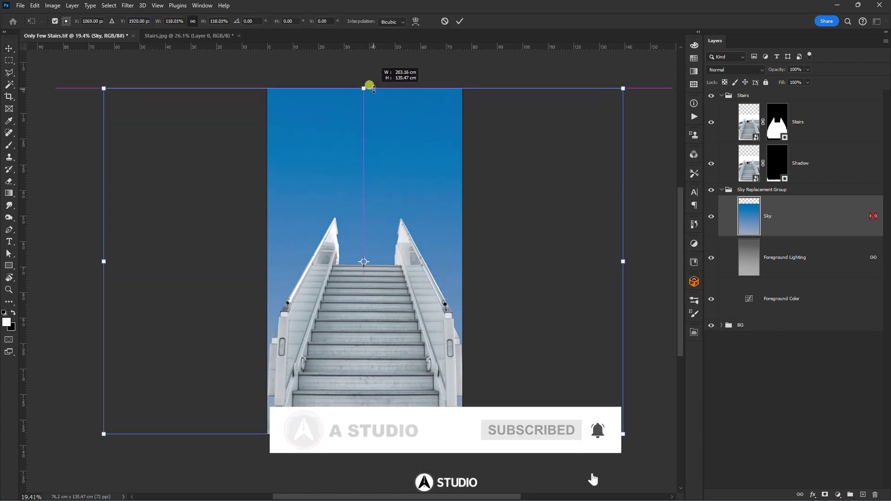
drag(363, 434, 374, 394)
key(Return)
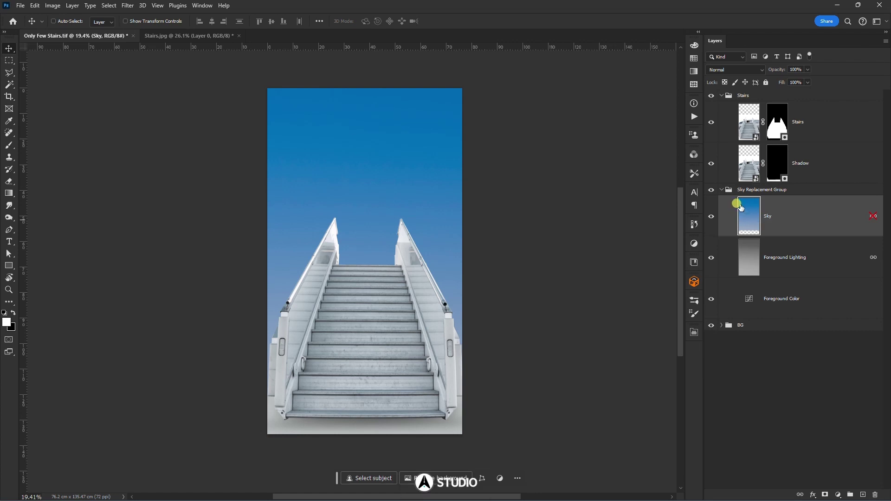
- Open the Camera Raw Filter for the Stairs layer and adjust its Light settings
click(779, 112)
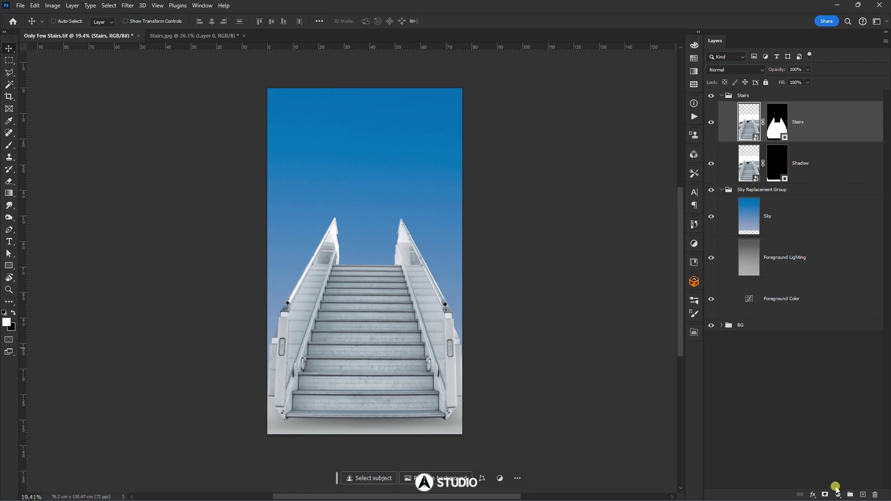
click(127, 5)
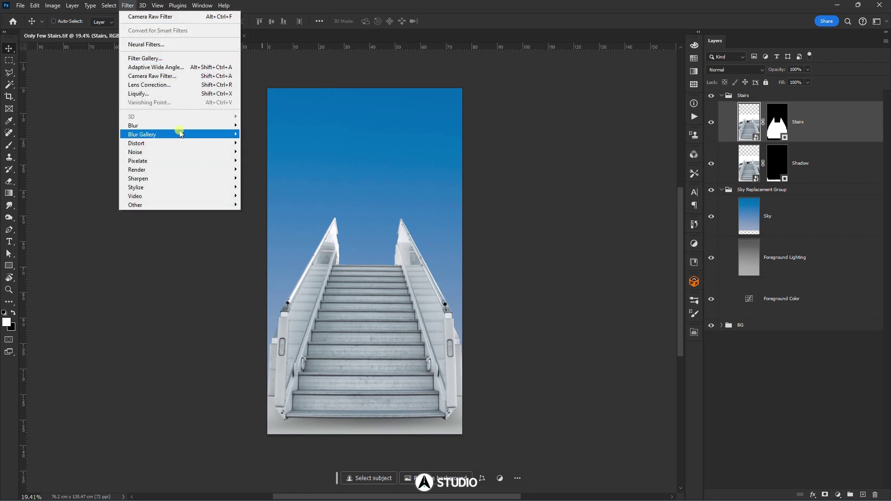
click(156, 76)
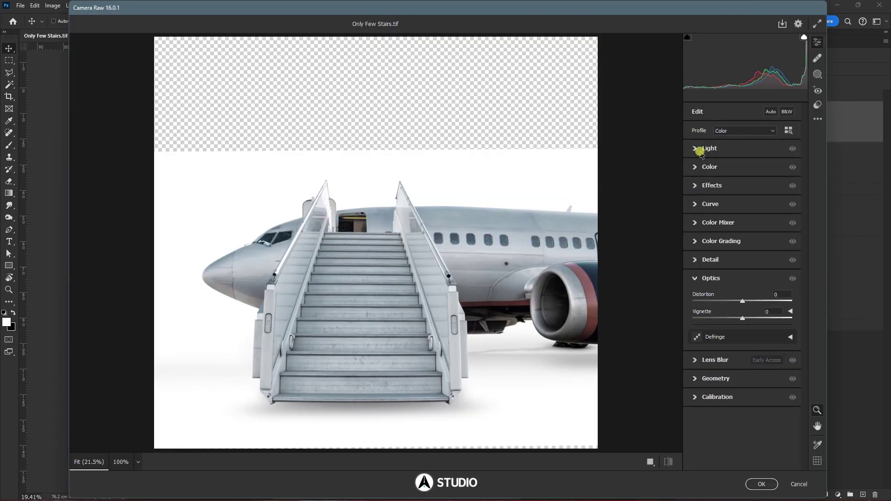
click(698, 148)
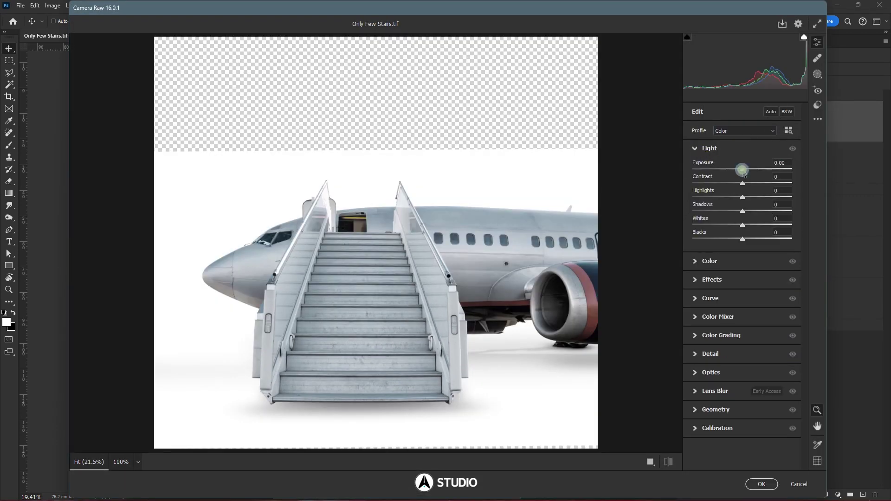
drag(743, 170, 751, 239)
- Set Temperature -8, Tint +3, Vibrance +26, Texture +38, Clarity +11, Dehaze +9, Vignette +15 and Grain 3
click(698, 261)
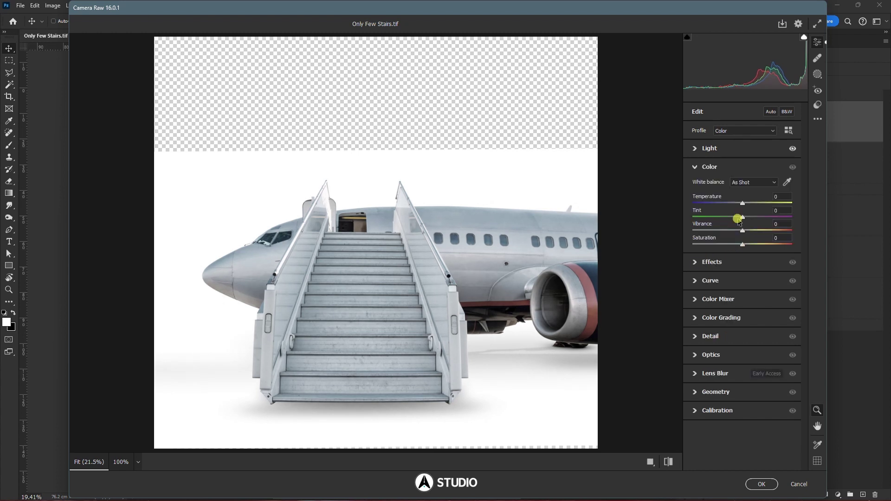
drag(743, 202, 760, 231)
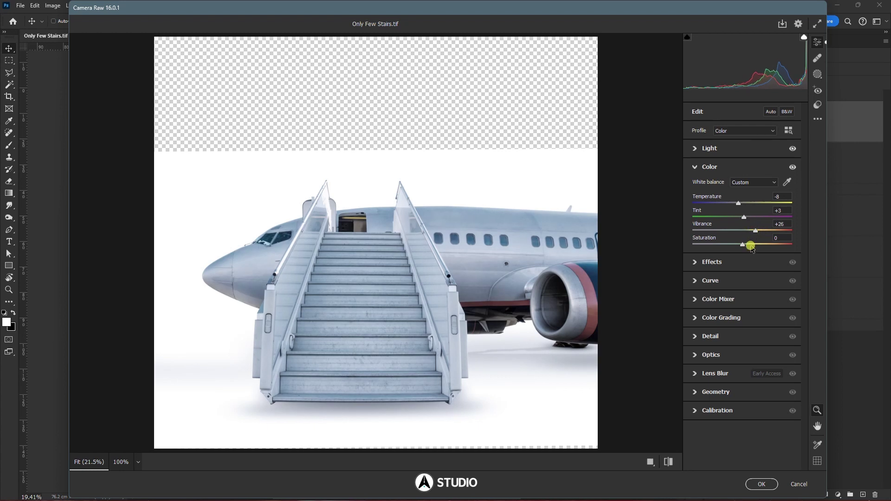
click(724, 262)
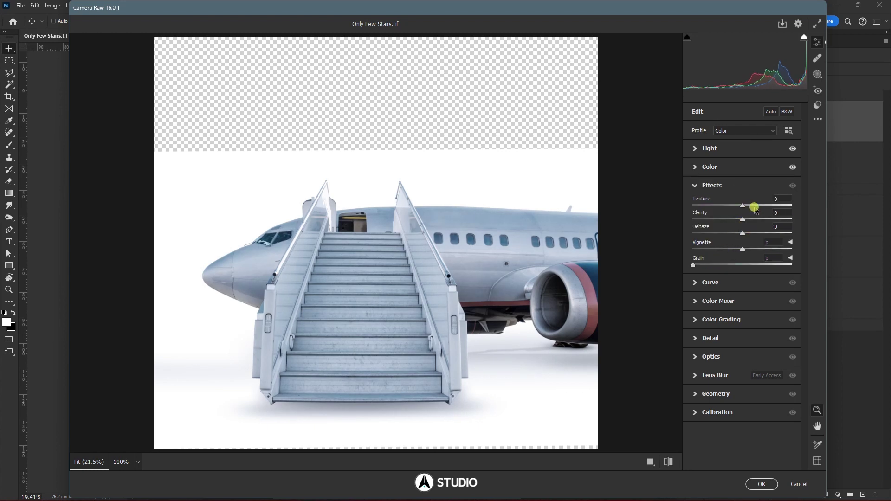
drag(744, 222, 751, 221)
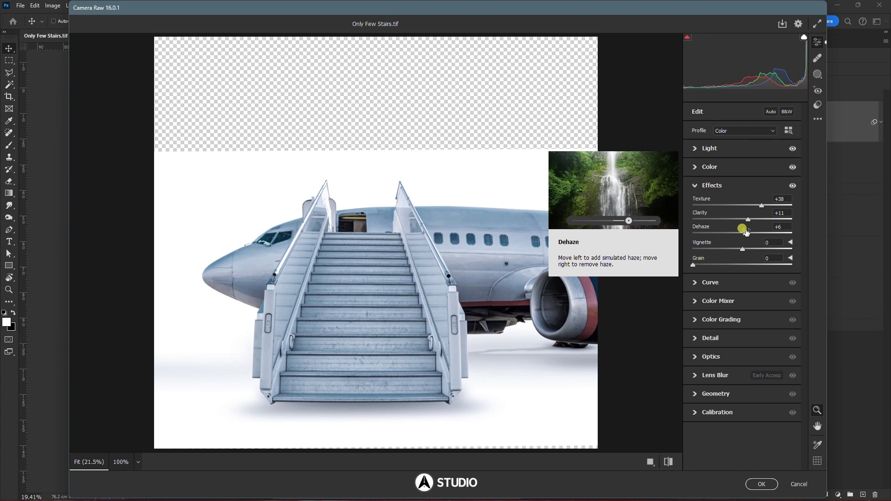
drag(743, 249, 751, 251)
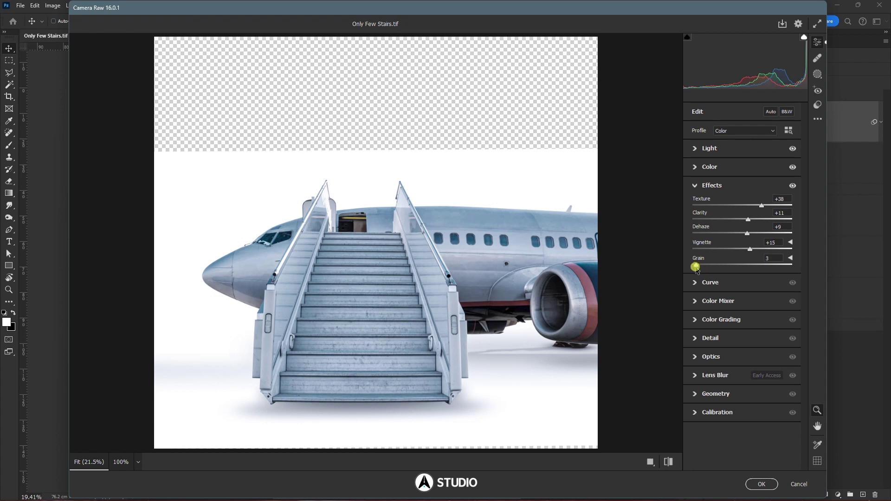
- Set the curve's Highlights to -29, Lights +11, Darks +1 and Shadows +7, and add a point with input 103 and output 105
click(694, 282)
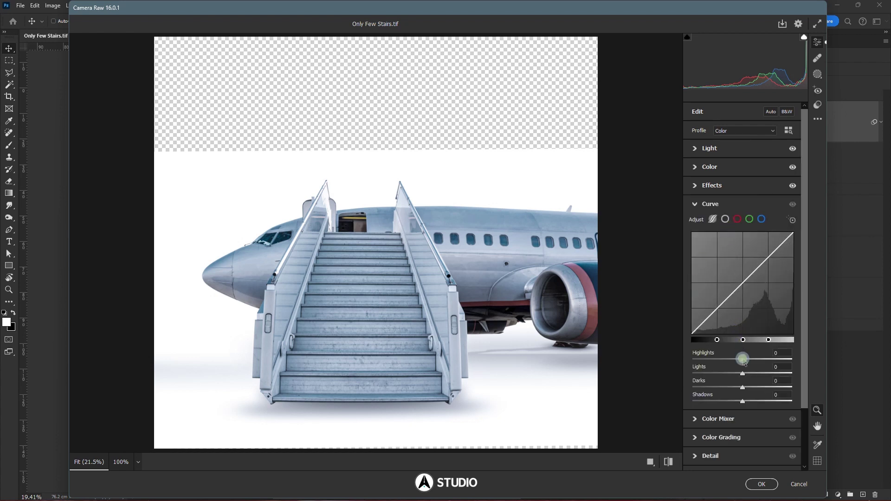
drag(743, 360, 742, 393)
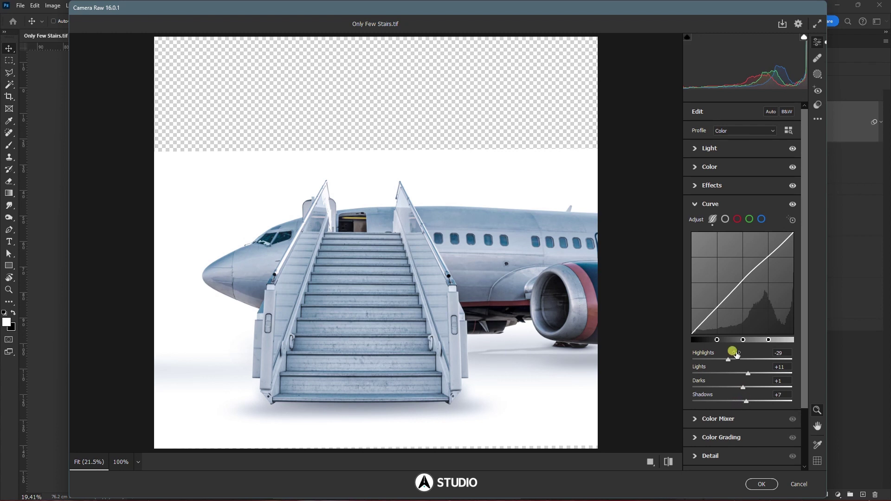
click(725, 219)
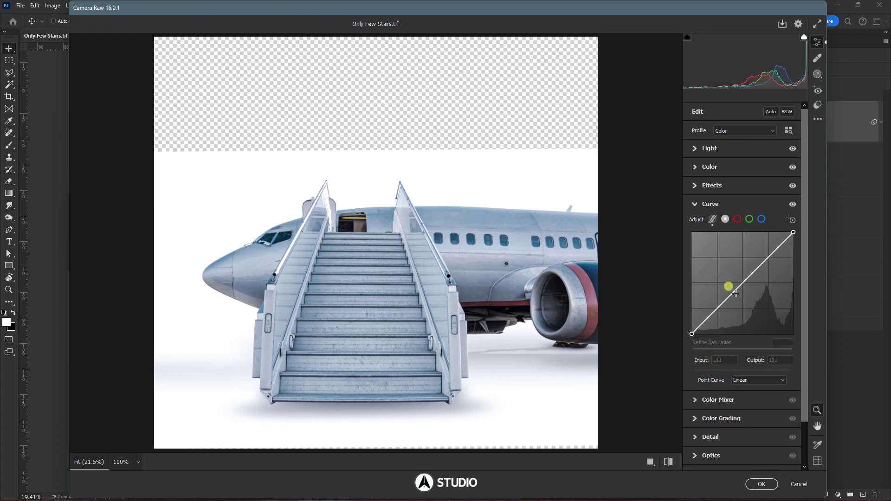
drag(735, 293, 733, 292)
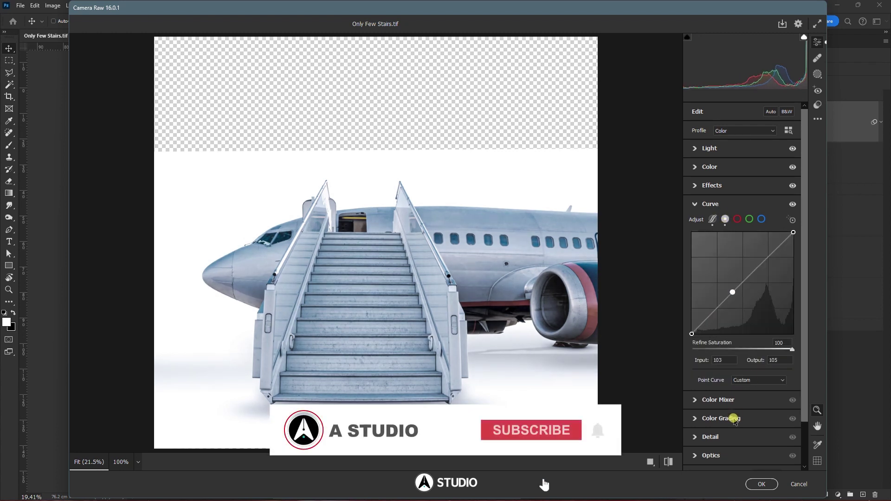
click(692, 204)
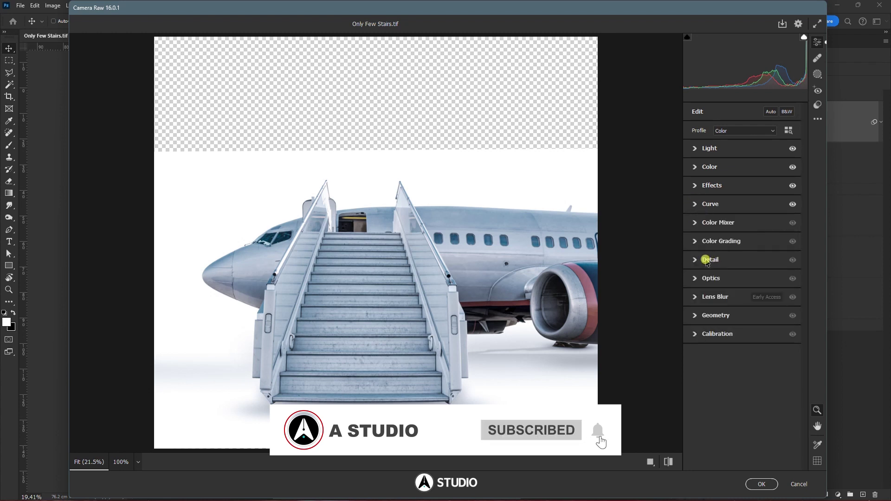
- Set Sharpening to 34 and Noise Reduction to 31, and apply the Camera Raw filter to the Stairs layer
click(707, 260)
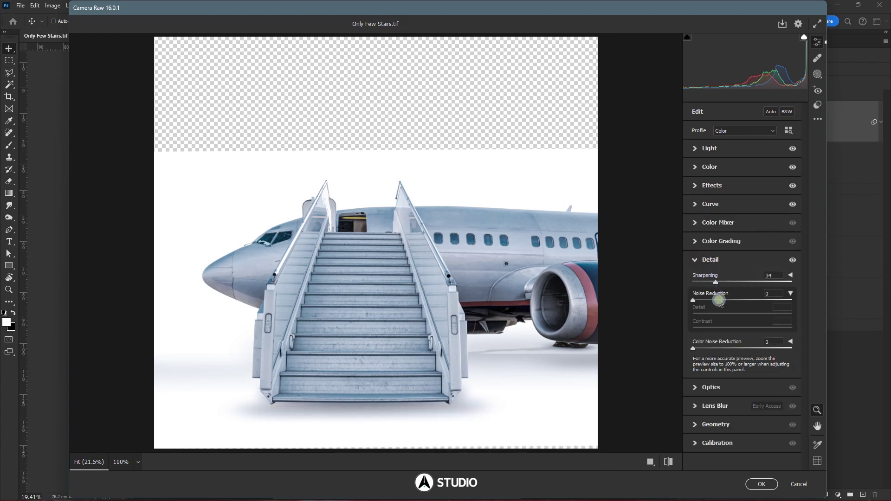
drag(720, 301, 723, 300)
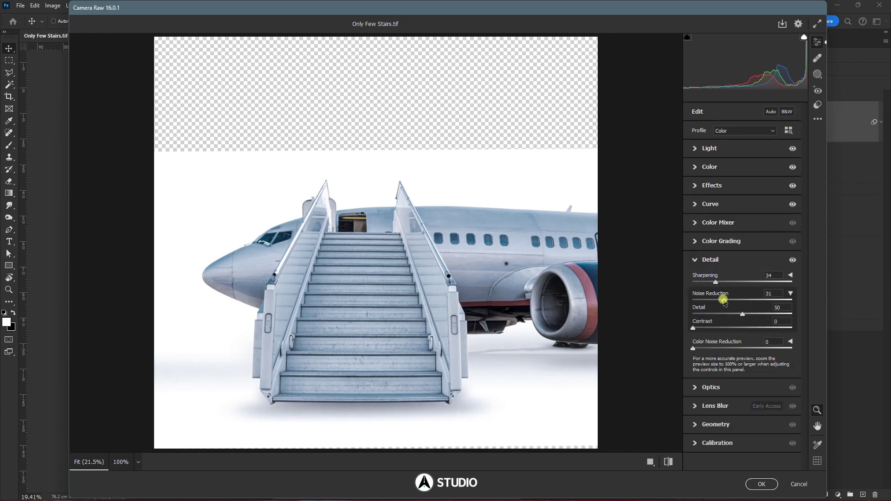
click(701, 262)
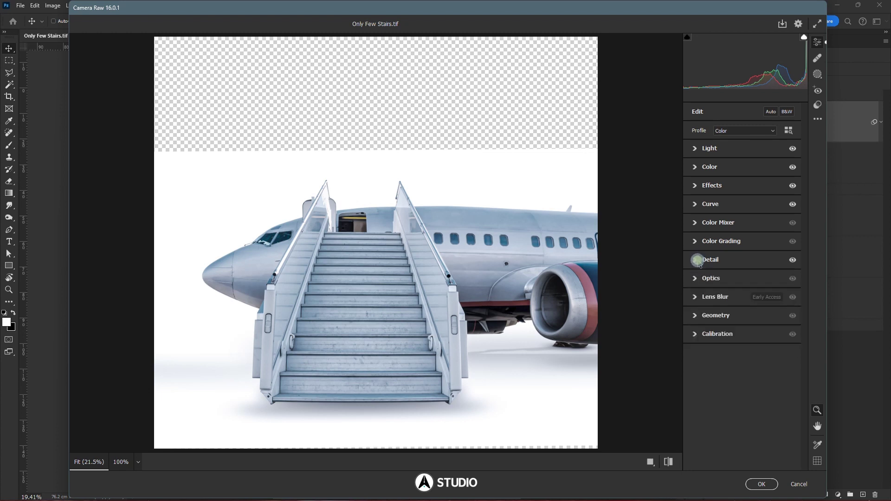
click(761, 484)
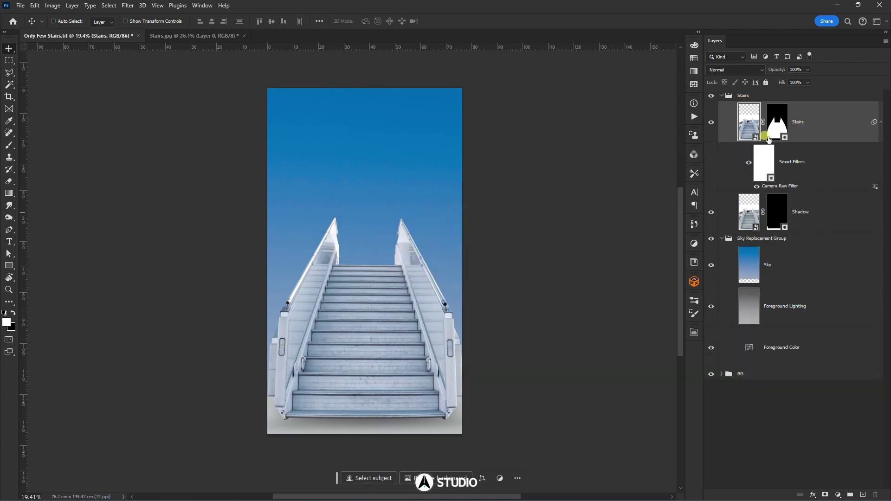
- Collapse the Sky Replacement Group, the Stairs layer's smart filter list and the Stairs group
click(721, 95)
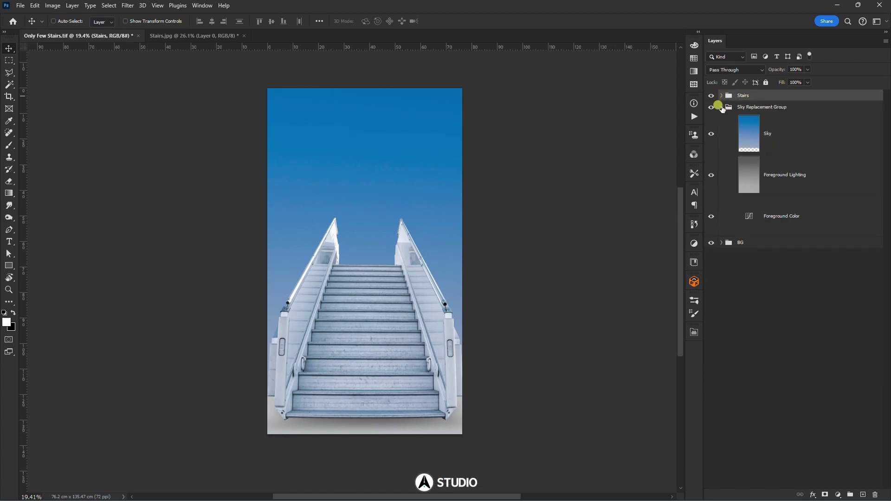
click(721, 107)
click(712, 108)
click(711, 107)
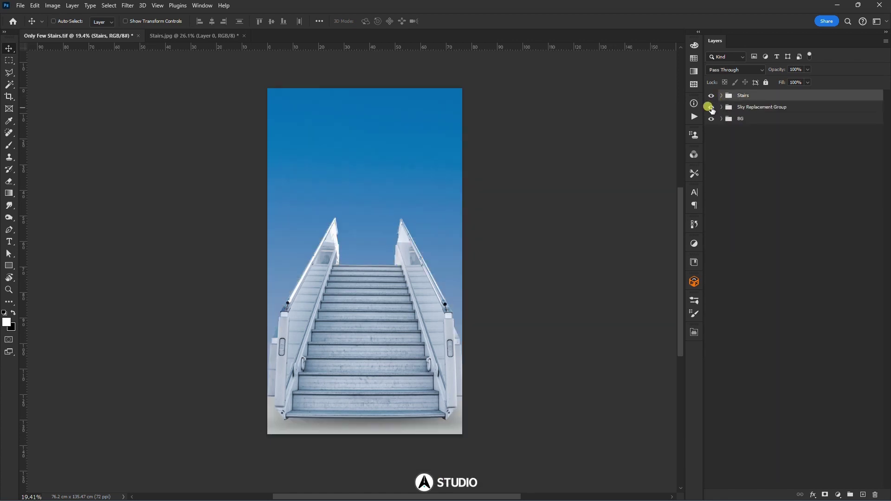
click(720, 96)
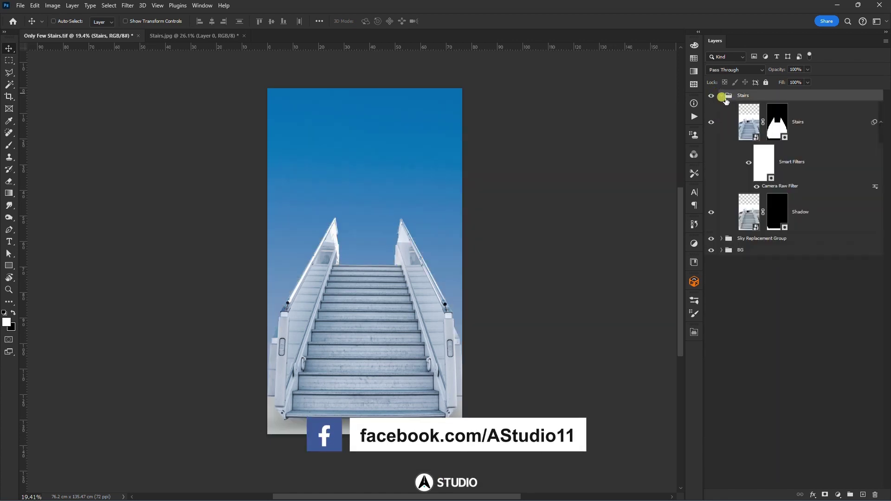
click(876, 121)
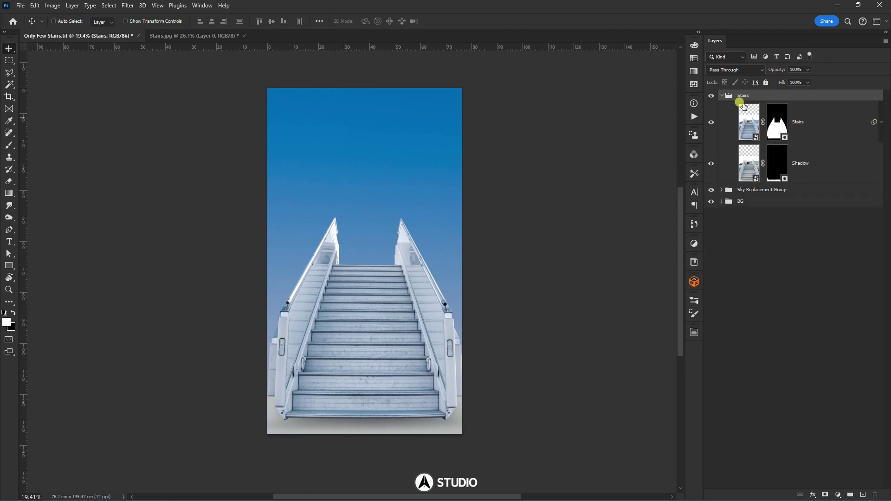
click(721, 96)
- Add a layer mask to the Stairs group, try a 43% opacity gradient over the stairs' upper part, and undo the gradient
key(g)
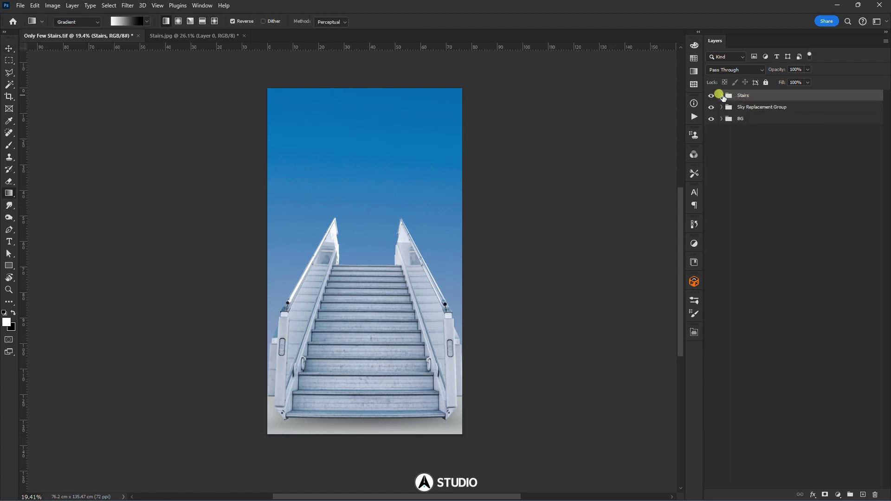
click(825, 494)
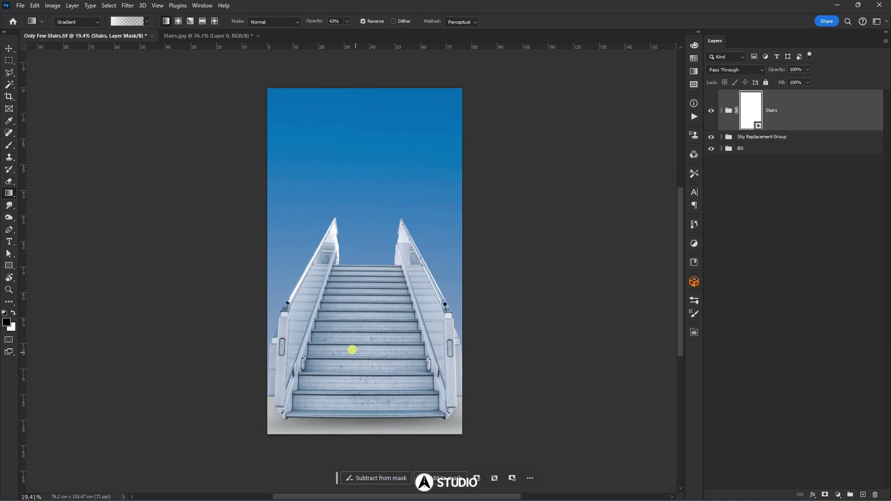
drag(356, 353, 357, 247)
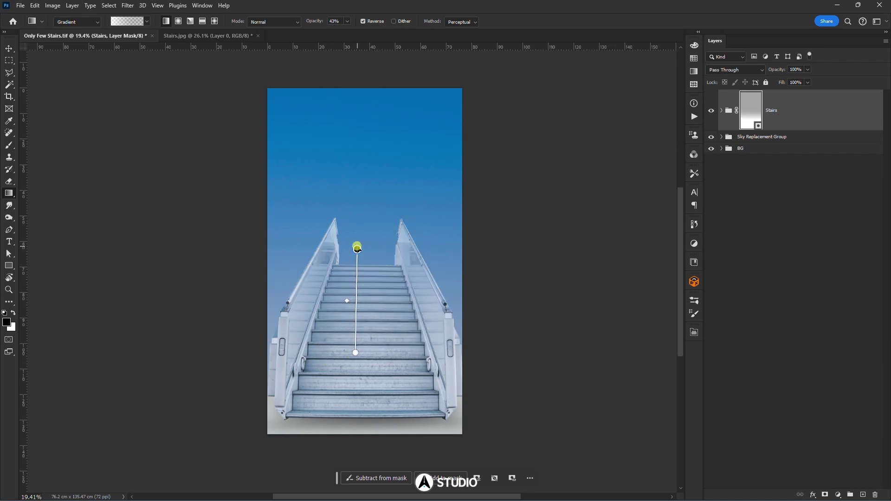
key(ctrl+z)
- Fade the stairs' upper part on the group mask using the first Basics gradient at 100% opacity
click(147, 21)
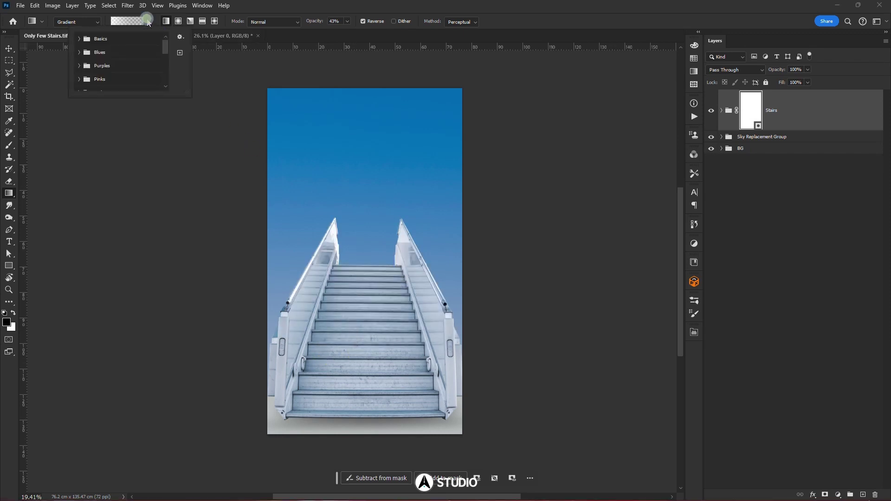
click(78, 39)
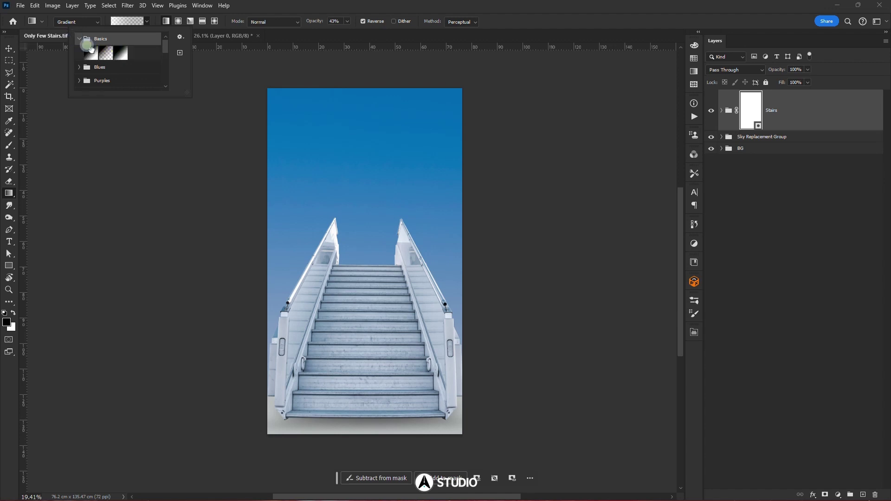
click(91, 52)
drag(384, 349, 383, 281)
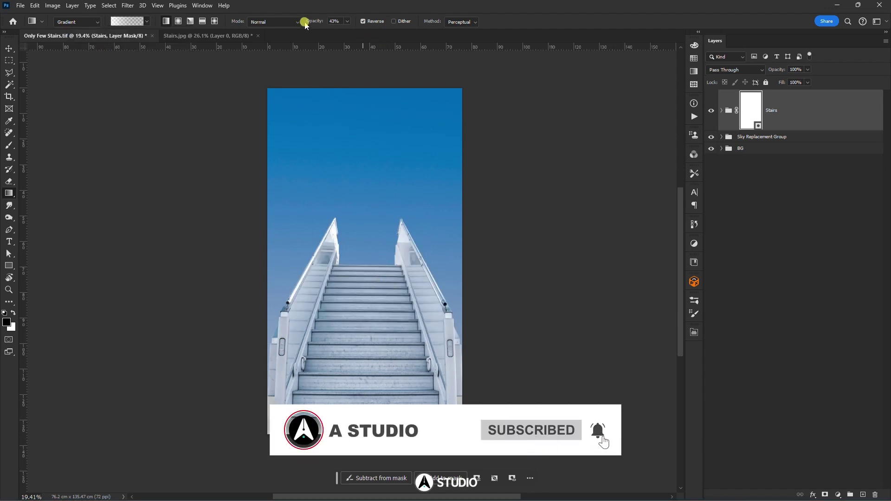
drag(305, 24, 468, 30)
drag(359, 331, 364, 234)
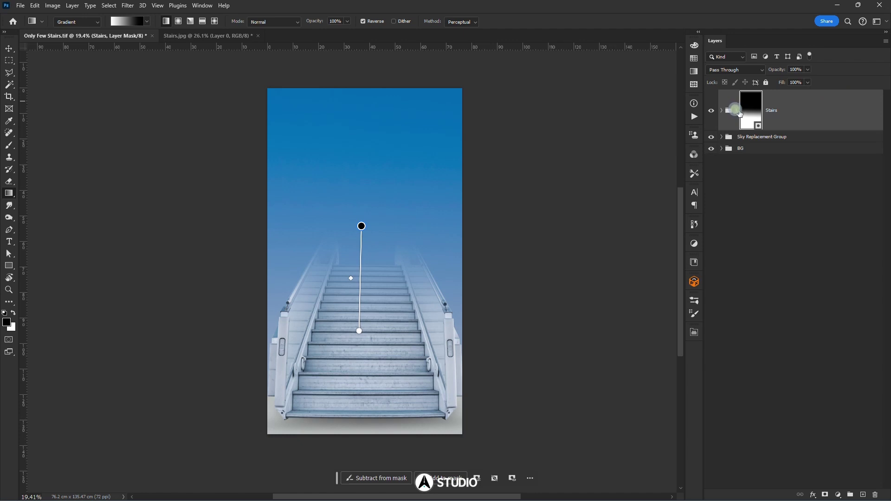
- Unlink the Stairs group's mask, shift it upward, and paint the black strip at the mask's lower edge white
key(v)
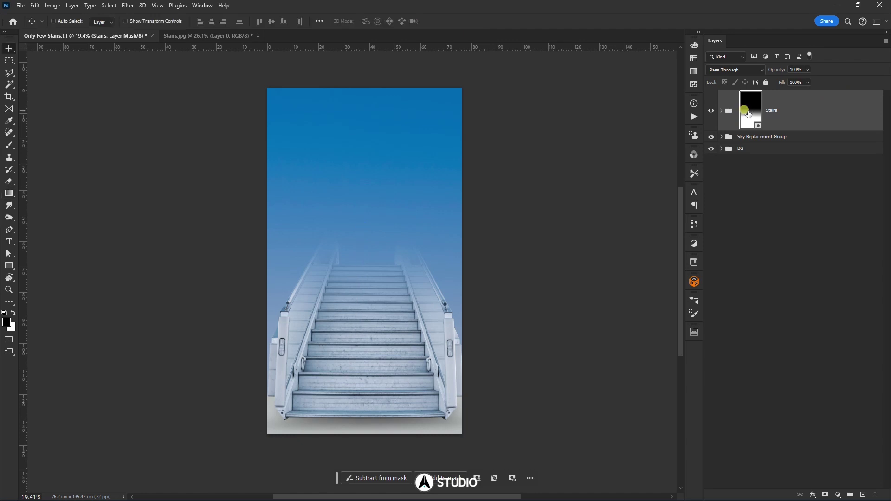
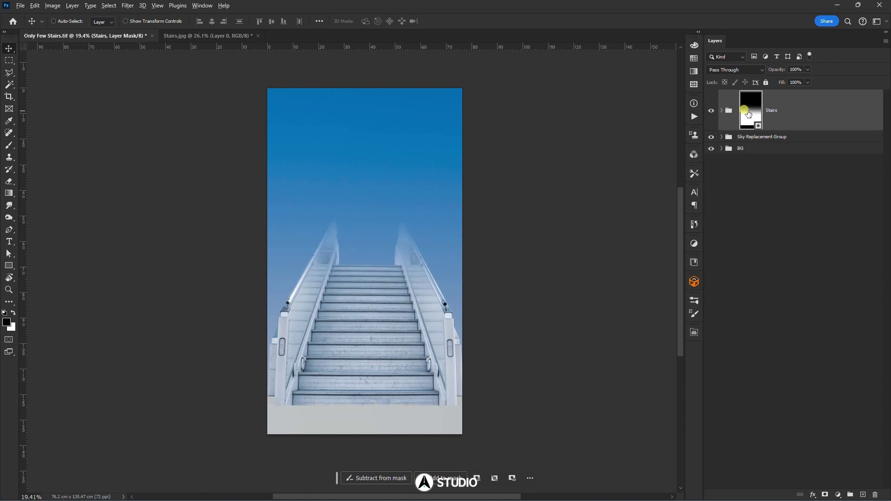
alt+click(748, 113)
key(b)
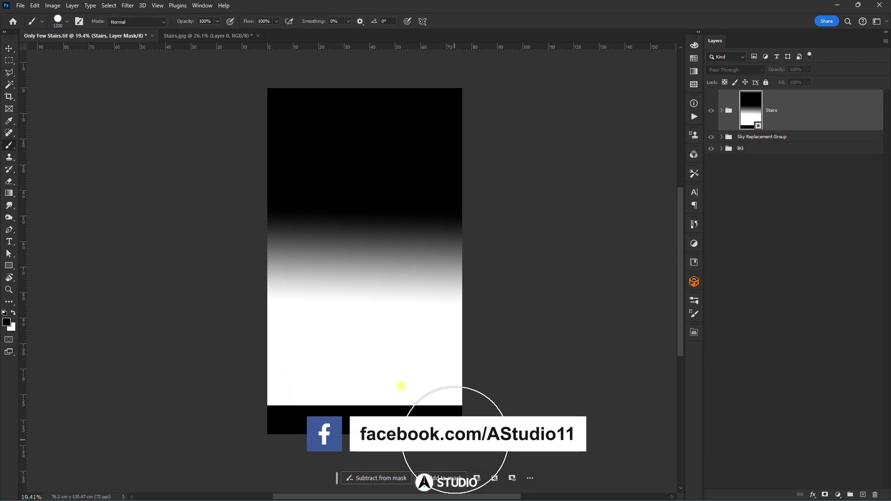
key(x)
alt+click(753, 114)
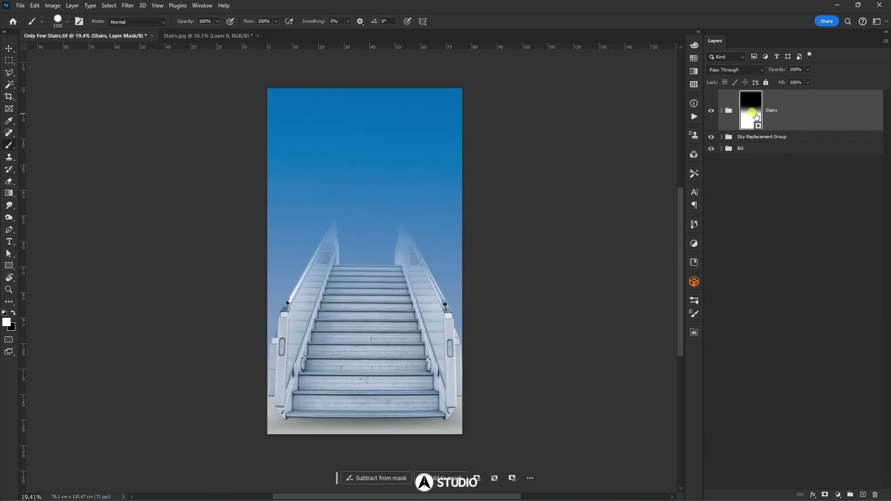
key(v)
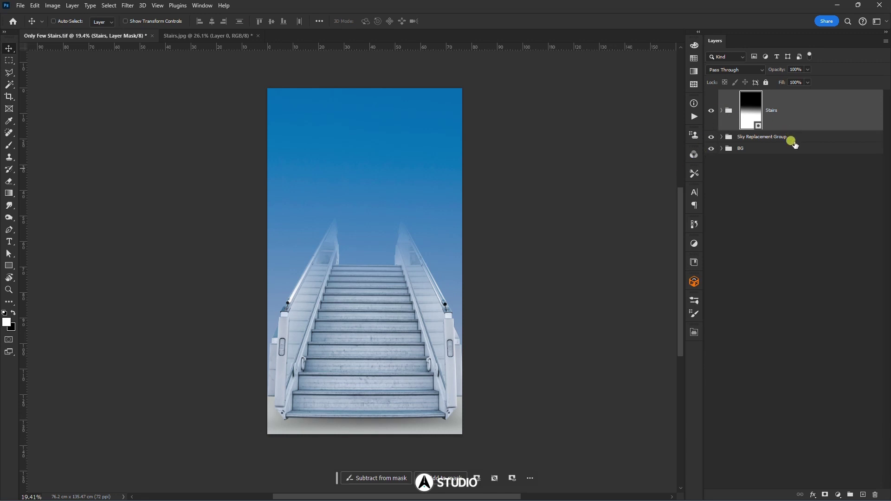
- Add a new layer above the Stairs group, try a white Cloud Texture brush stroke across the sky, and undo it
click(863, 493)
key(b)
right_click(339, 193)
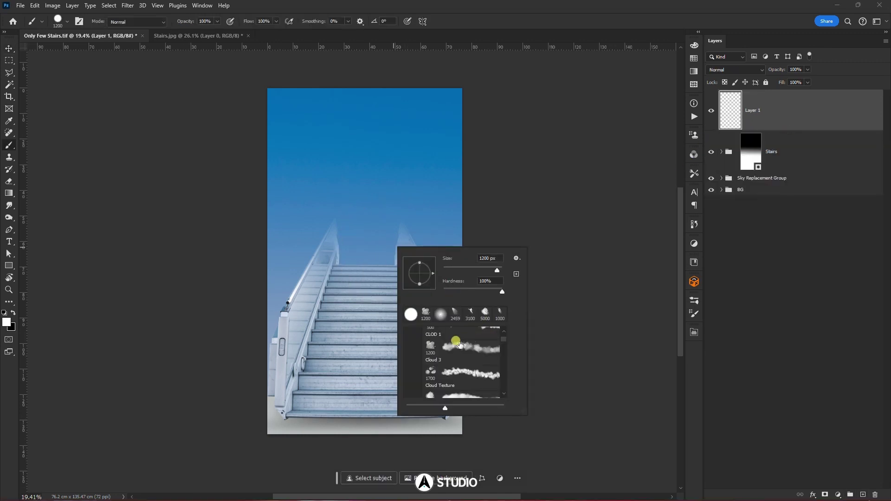
double_click(438, 375)
drag(330, 203, 434, 204)
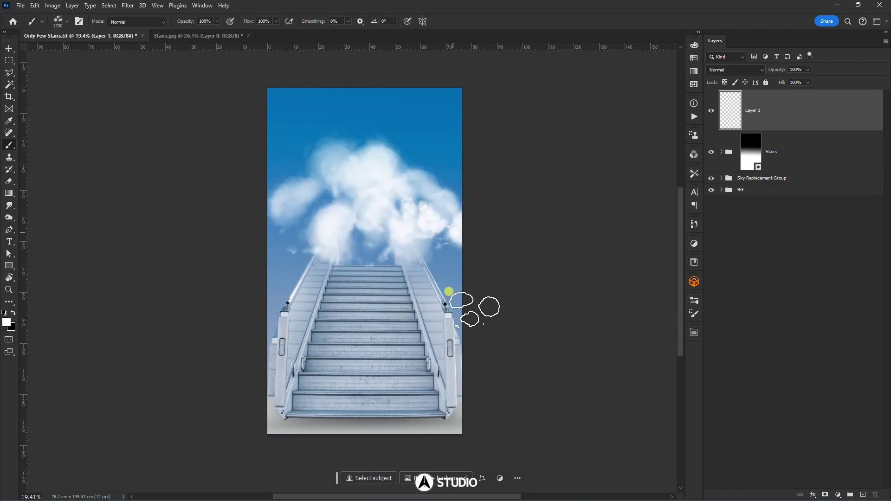
key(ctrl+z)
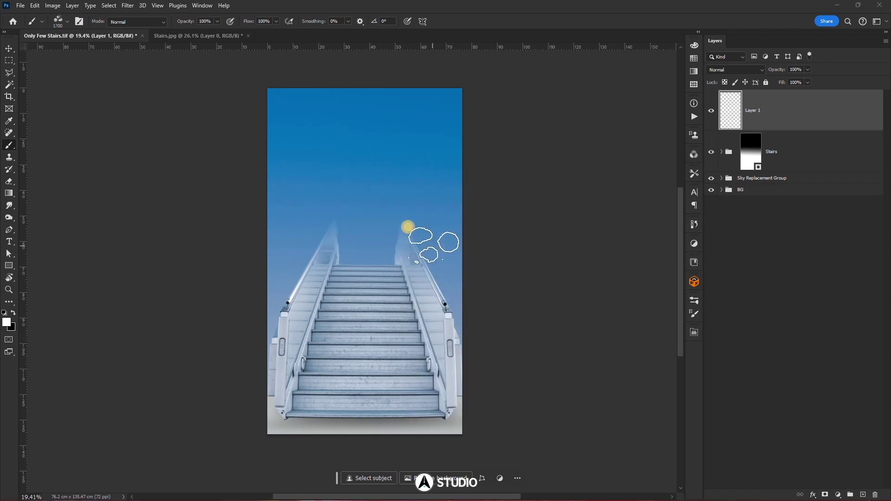
- Try painting clouds over the stairs' upper end with the 1100 px Cloud 2 brush and undo the stroke
right_click(437, 247)
click(499, 357)
click(502, 375)
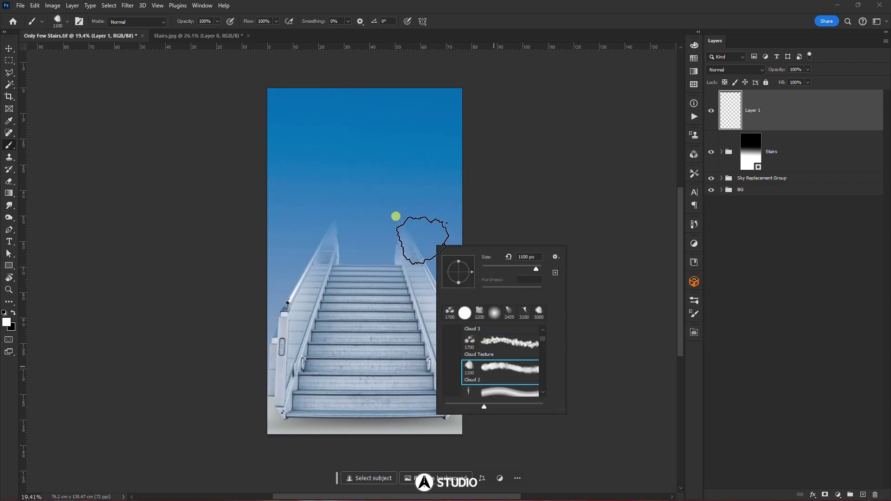
drag(398, 215, 227, 223)
key(ctrl+z)
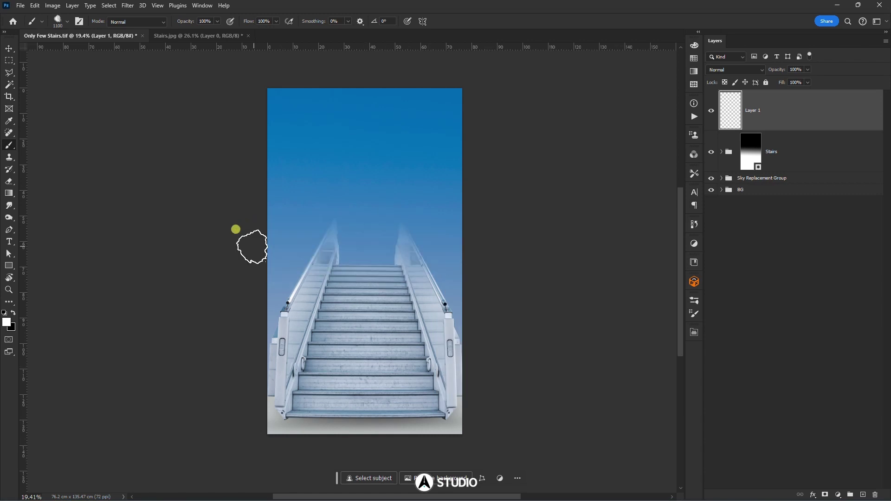
- Stamp a white cloud over the stairs' upper end with the 2500 px Clouds 3 brush
right_click(402, 214)
scroll(426, 325, down, 8)
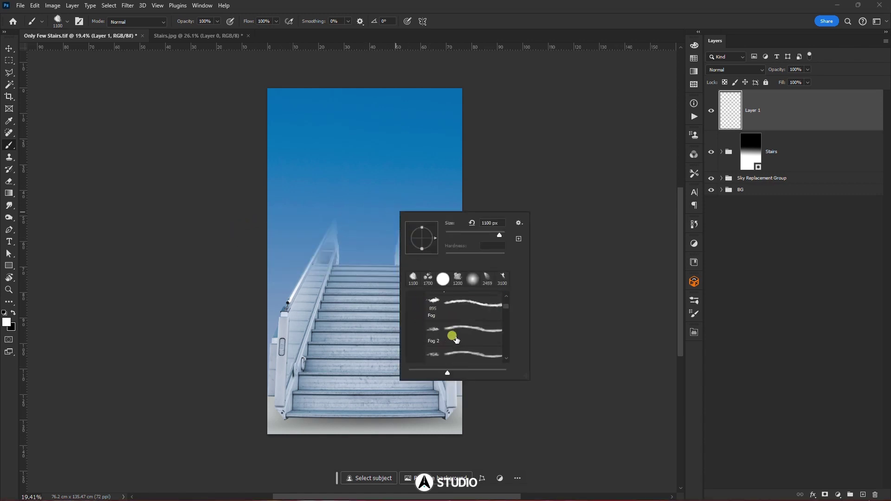
scroll(452, 343, down, 6)
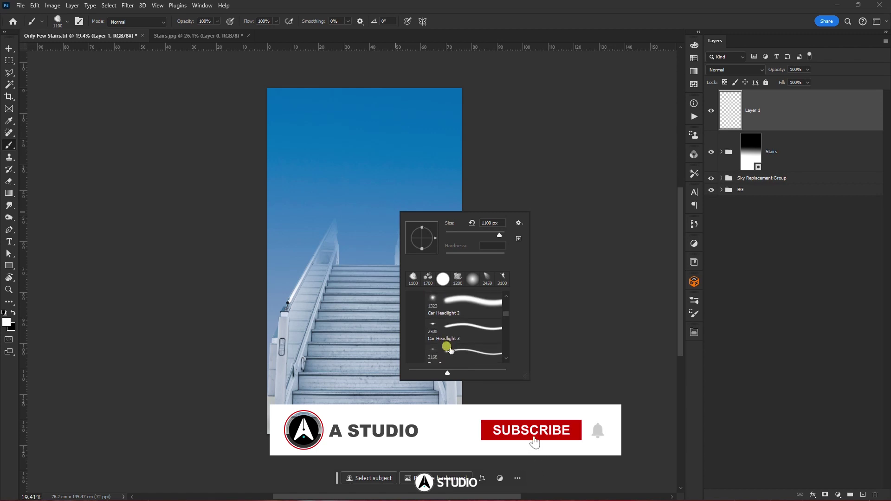
scroll(441, 336, down, 3)
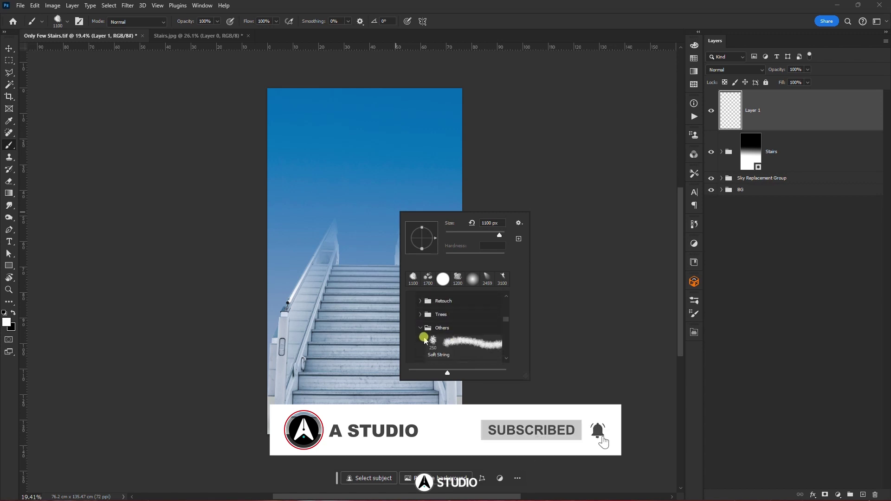
scroll(434, 327, down, 2)
scroll(424, 322, up, 4)
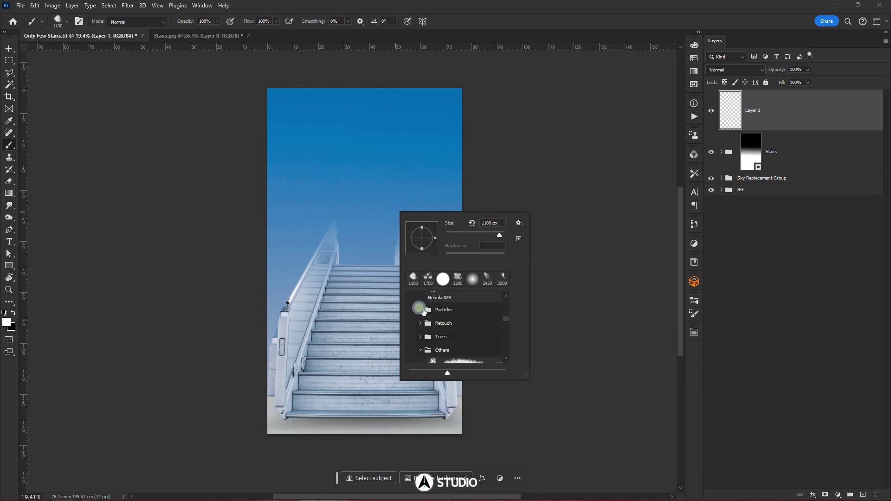
click(423, 311)
scroll(453, 321, down, 2)
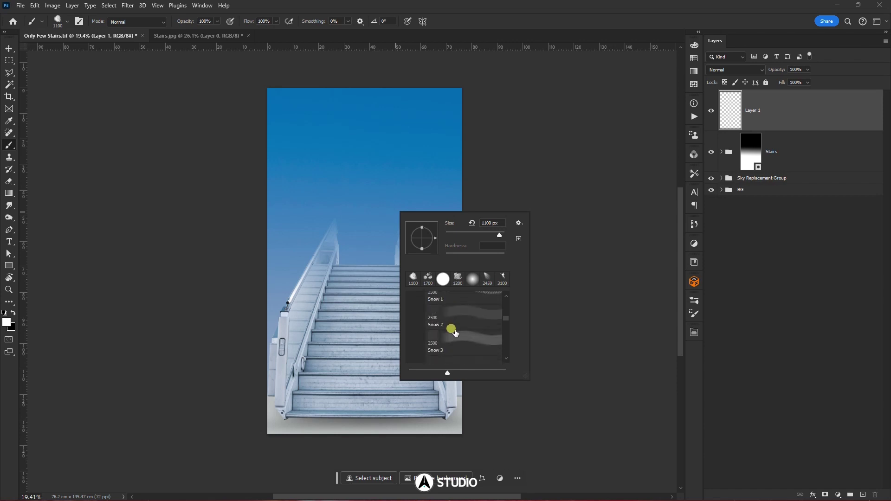
scroll(455, 335, down, 2)
scroll(457, 340, down, 5)
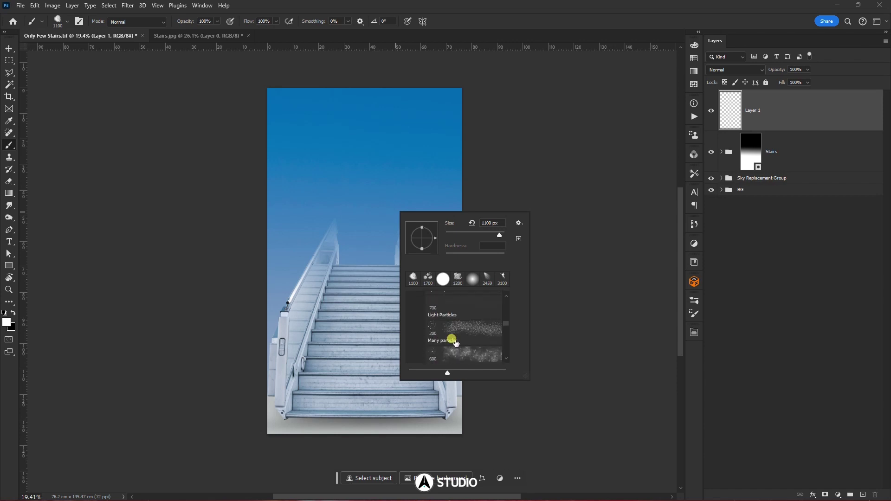
scroll(467, 337, down, 5)
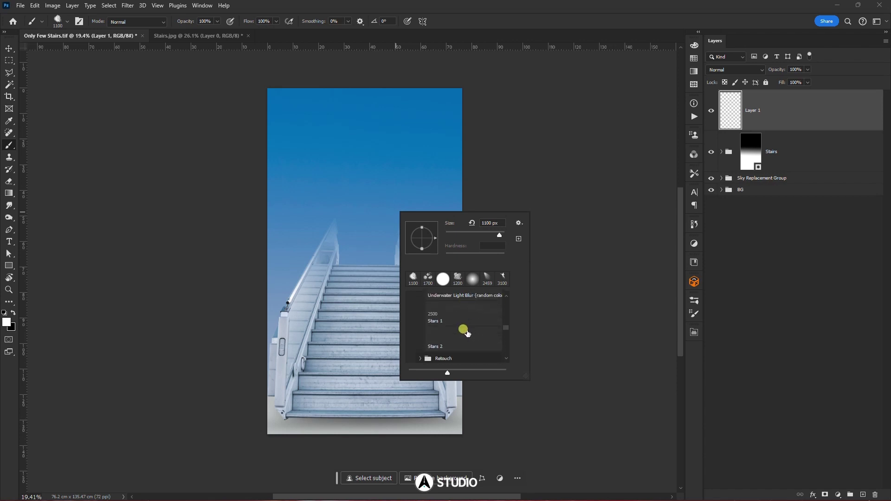
scroll(432, 330, down, 6)
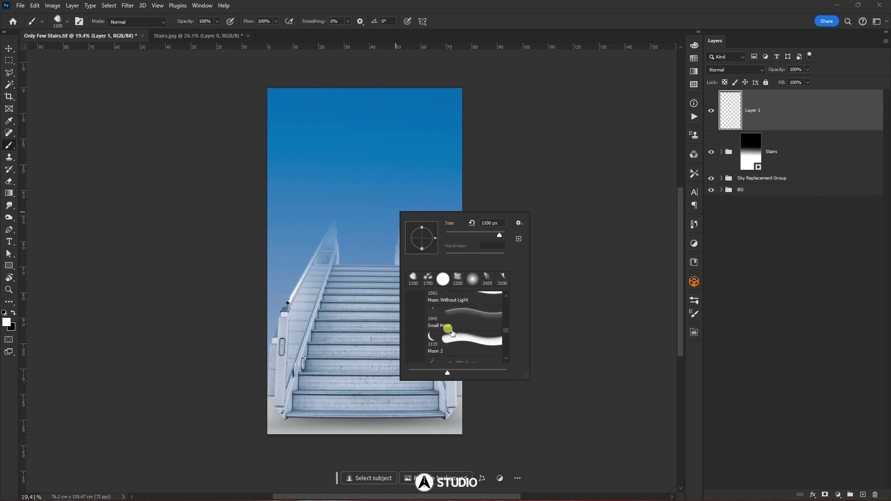
scroll(454, 336, down, 2)
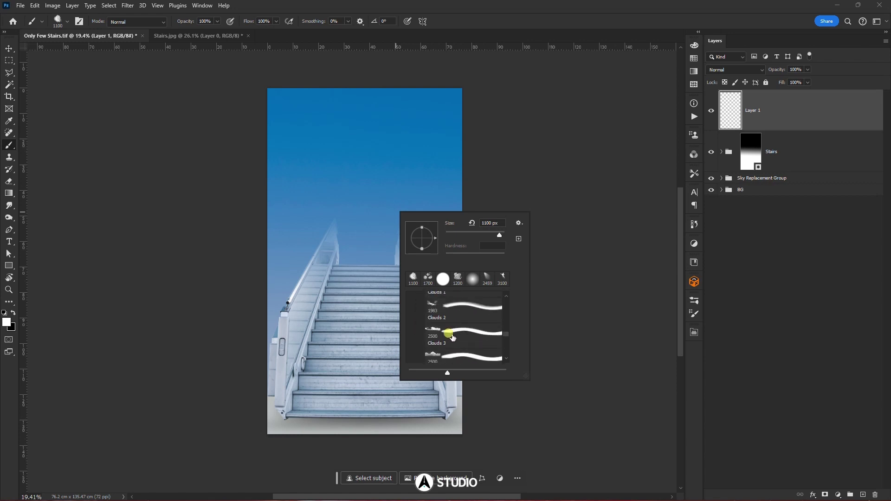
click(453, 337)
click(389, 278)
click(391, 279)
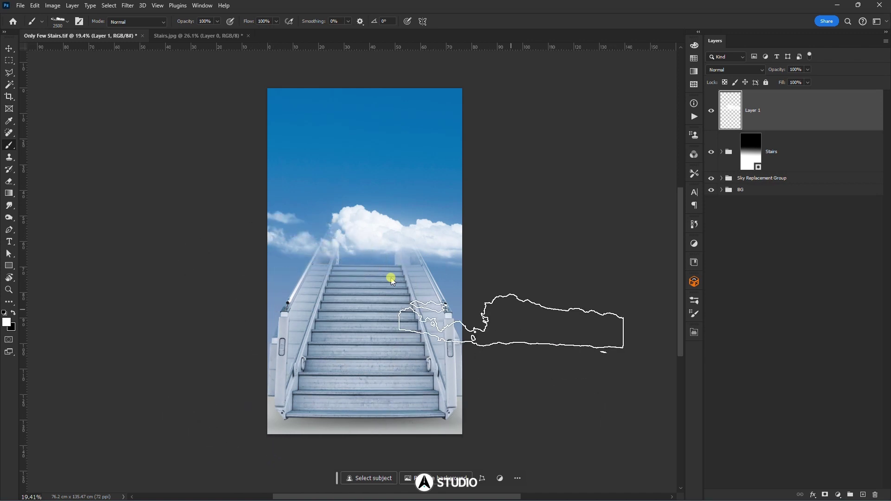
- Enlarge the Layer 1 cloud with Free Transform and shift it so it spans the canvas width behind the stairs' upper end
key(v)
key(ctrl+t)
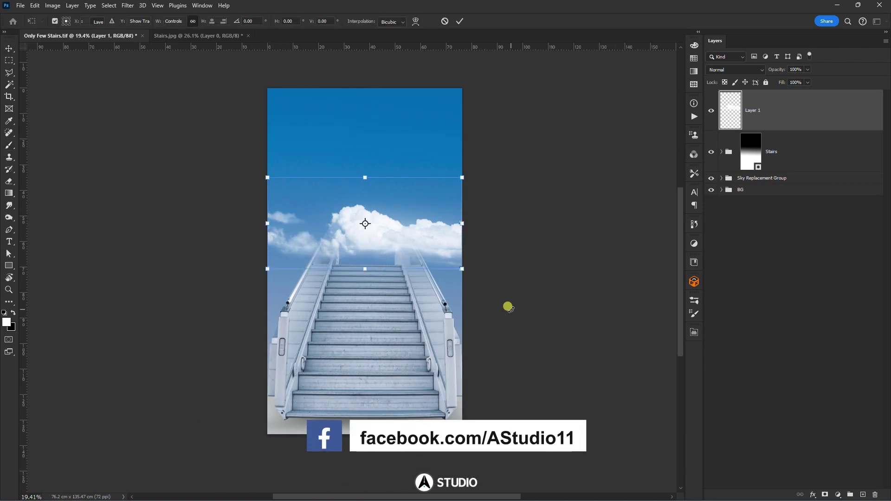
drag(463, 223, 479, 223)
drag(437, 236, 420, 235)
drag(243, 222, 160, 216)
drag(382, 243, 381, 237)
key(Return)
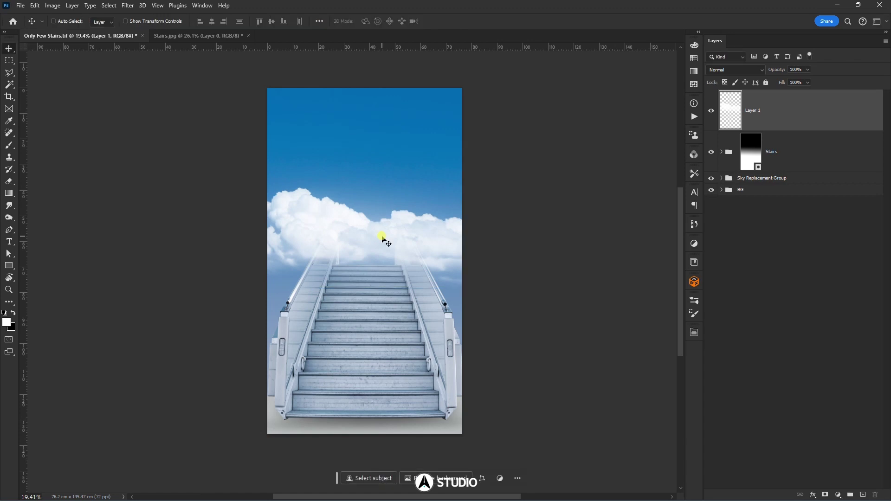
- Add another layer, try stamping clouds above the first one with the 2500 px Clouds 4 brush, and undo the stamps
click(862, 495)
key(b)
right_click(423, 348)
click(430, 341)
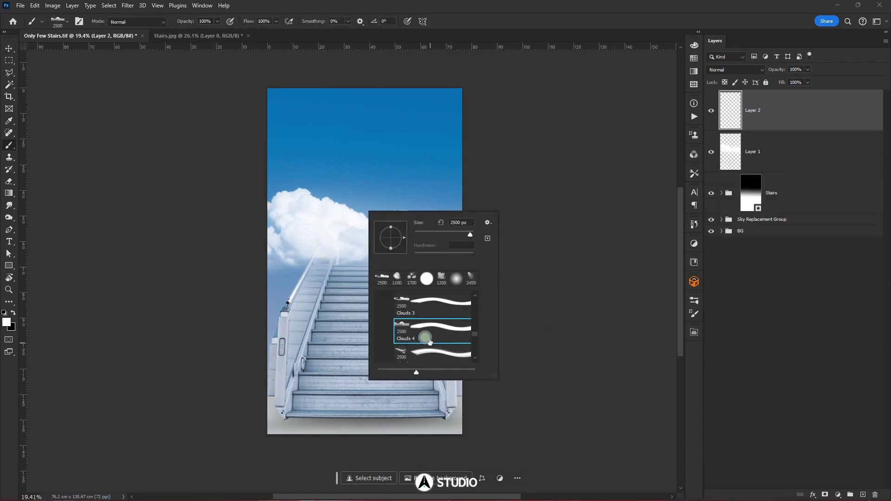
click(376, 166)
key(ctrl+z)
click(384, 202)
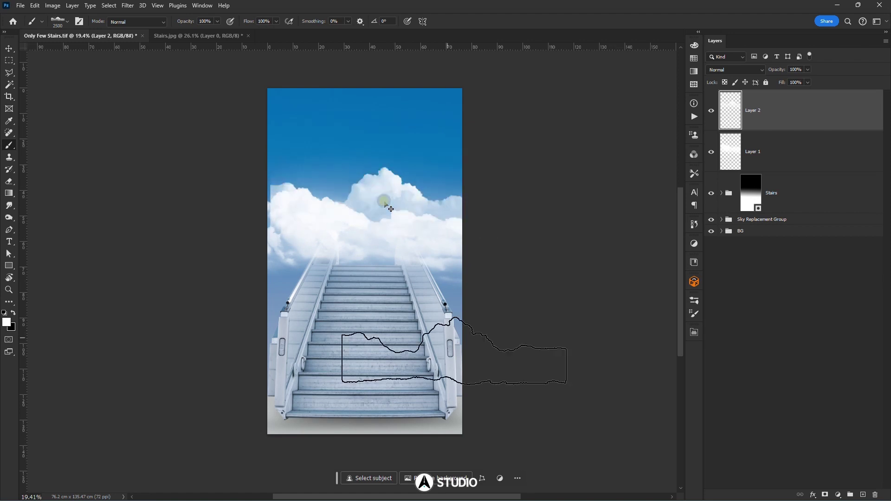
key(ctrl+z)
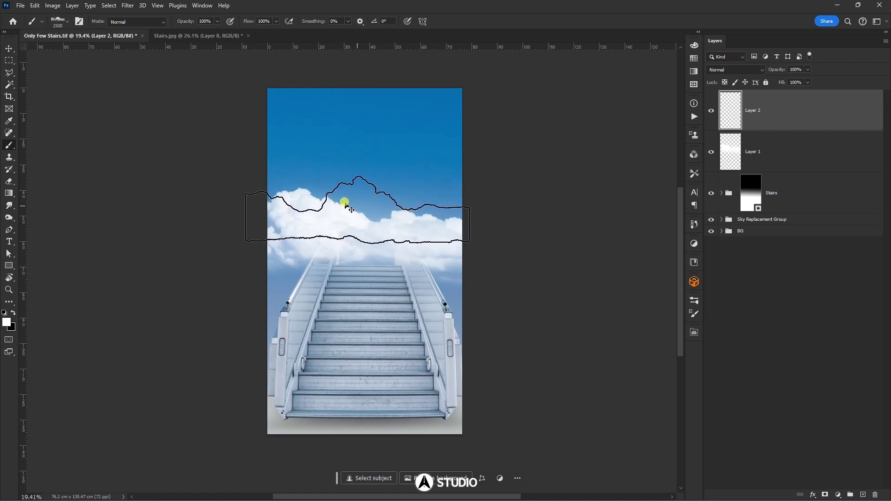
- Stamp a Clouds 4 cloud on Layer 2 with the brush enlarged to 2900 px and move it slightly upward
key(bracketright)
key(bracketright)
key(bracketright)
click(366, 206)
key(v)
drag(403, 193, 400, 179)
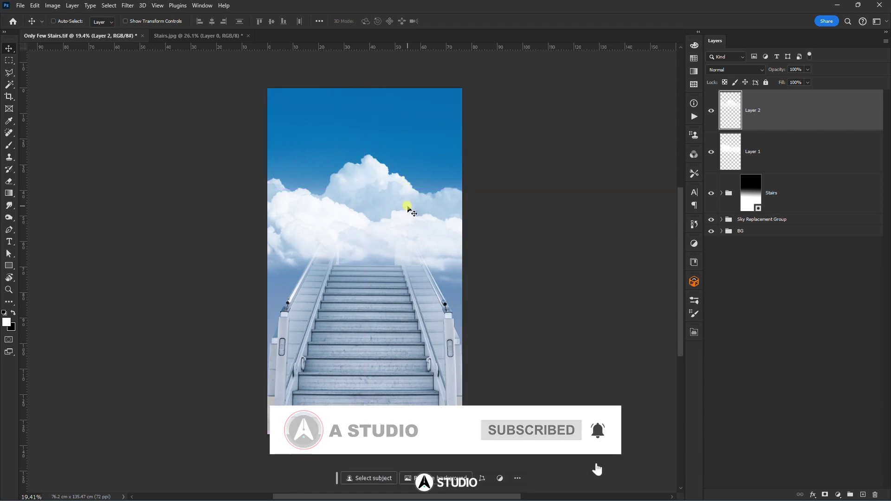
- Add a third cloud layer and stamp wispy clouds over the upper steps with the Clouds 5 brush at 3100 px
click(863, 495)
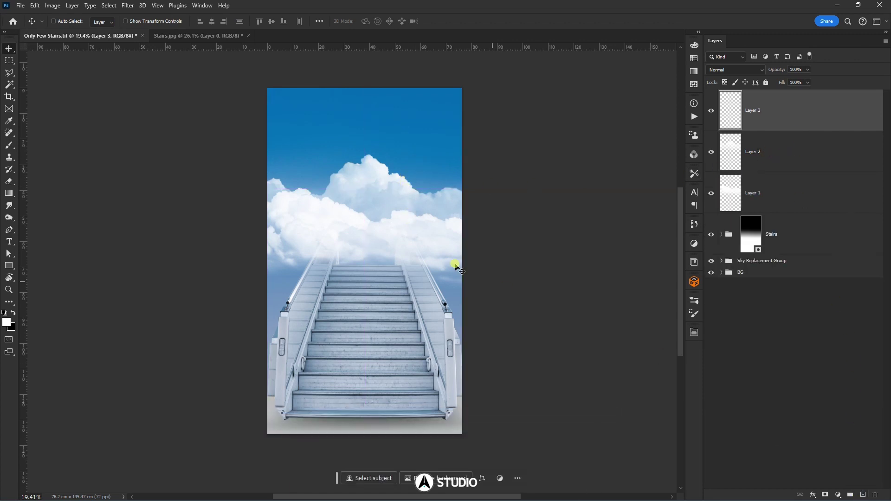
key(b)
right_click(353, 181)
click(416, 312)
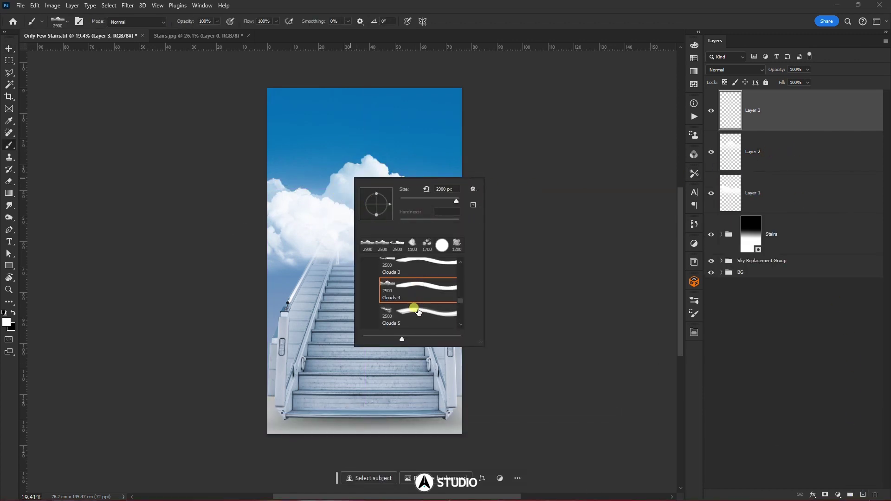
click(386, 177)
key(ctrl+z)
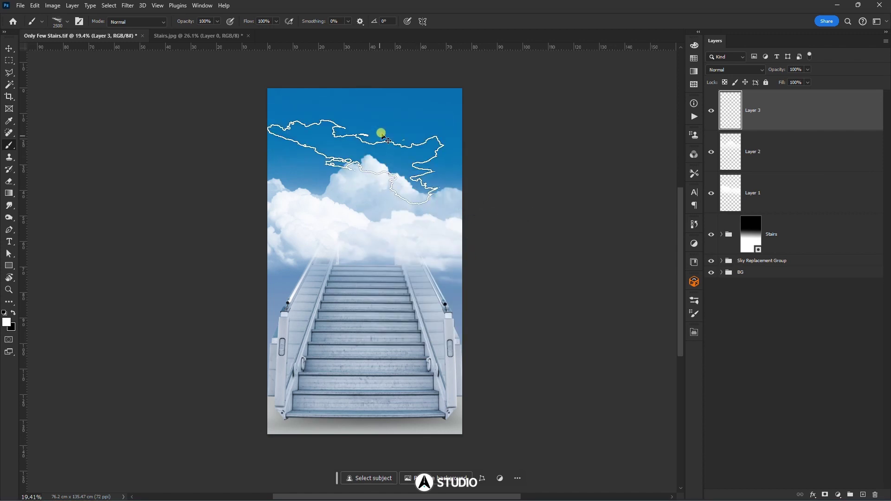
key(bracketright)
click(382, 136)
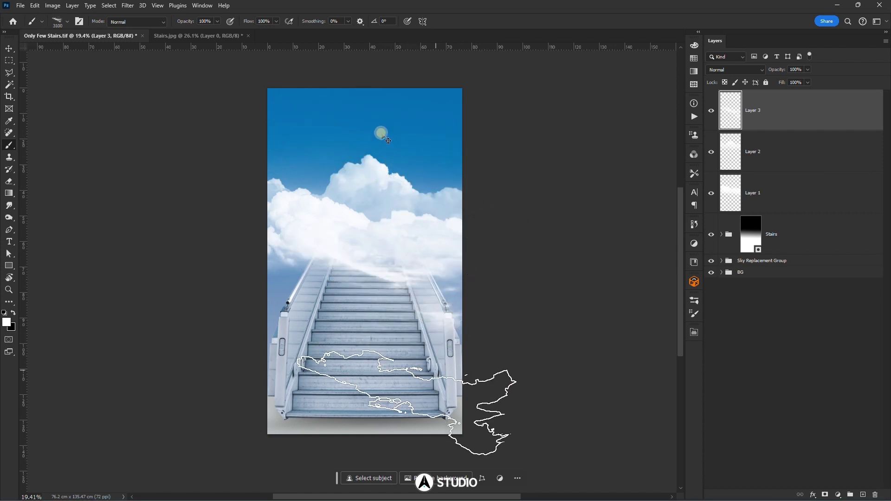
- Enlarge the wispy clouds on Layer 3 to about 113% and rotate them slightly counterclockwise
key(v)
key(ctrl+t)
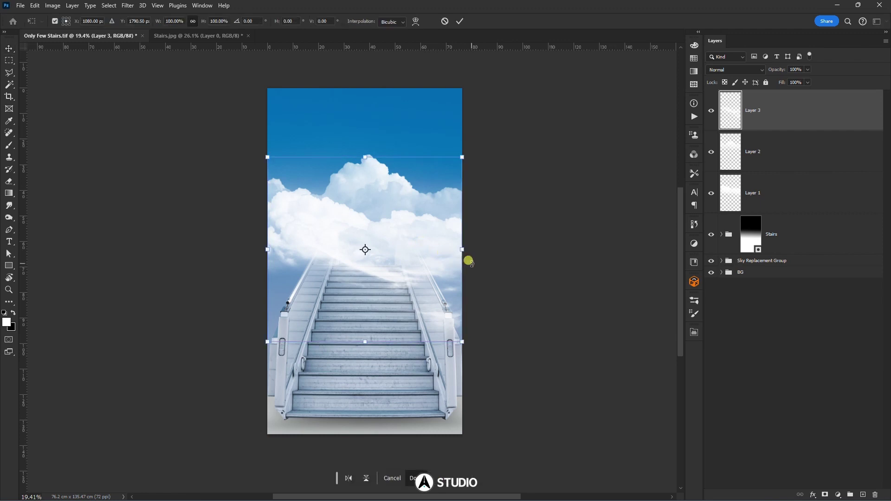
mouse_move(462, 249)
mouse_down()
mouse_move(474, 248)
mouse_move(447, 248)
mouse_up()
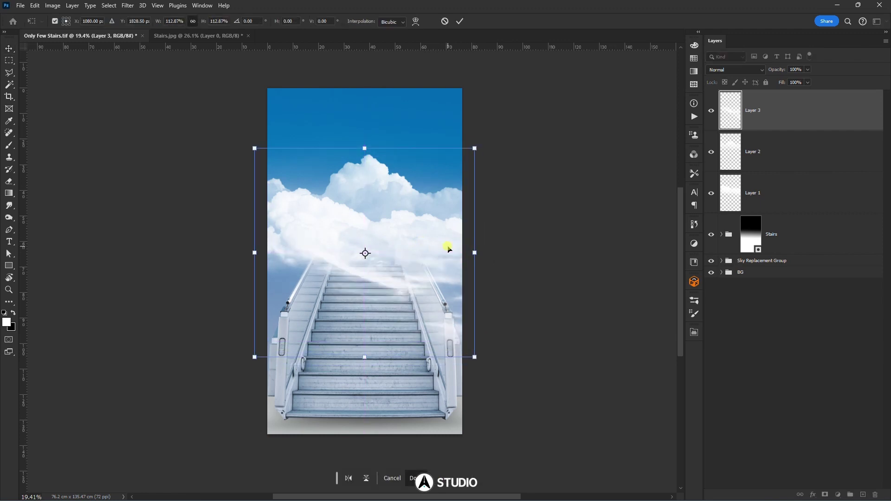
drag(491, 198, 487, 189)
key(Return)
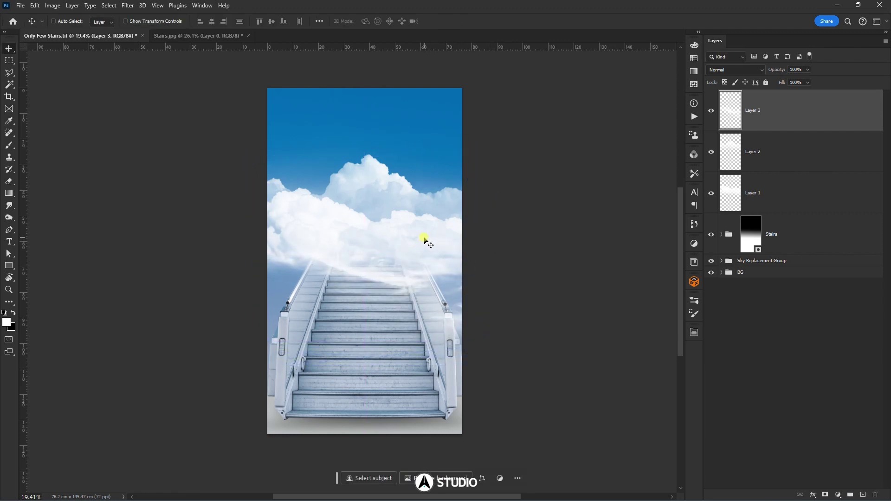
- Duplicate the Layer 2 cloud and place the copy directly beneath the original
key(c)
key(v)
ctrl+click(357, 180)
drag(788, 153, 786, 166)
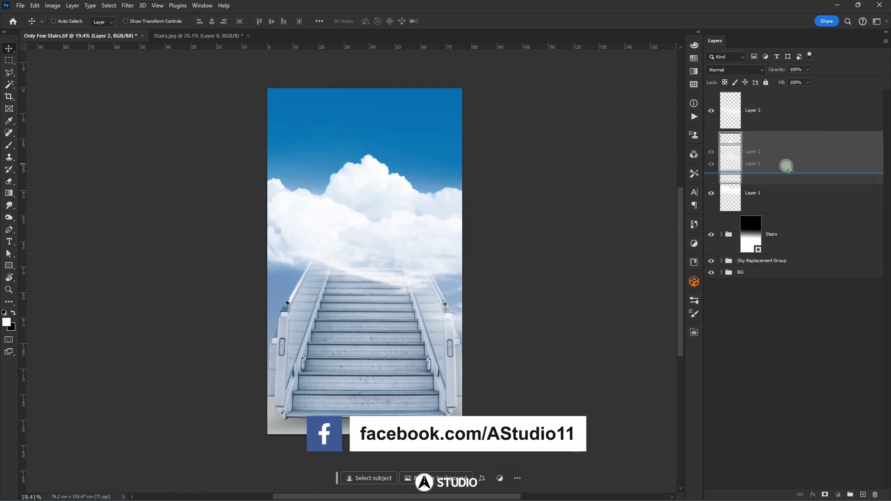
- Scale Layer 2 copy down, shift its peak to the right of the original, and order the copy below Layer 1
key(ctrl+t)
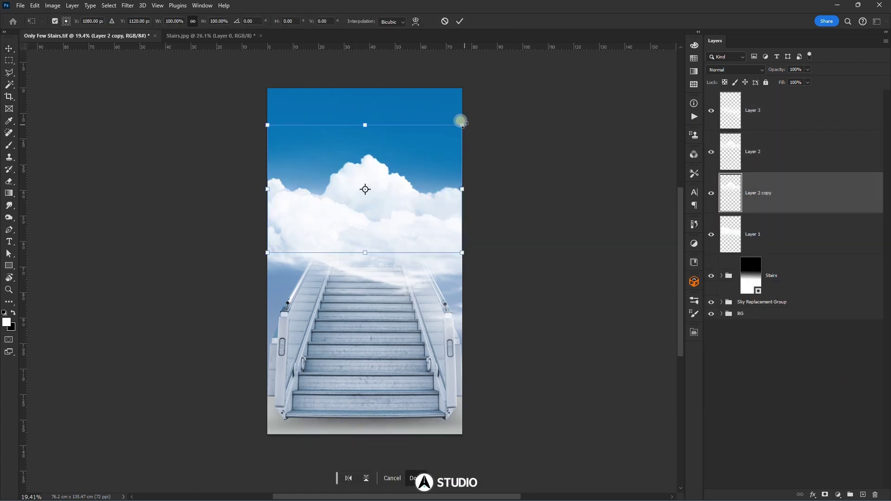
drag(462, 123, 433, 135)
drag(404, 176, 463, 180)
key(Return)
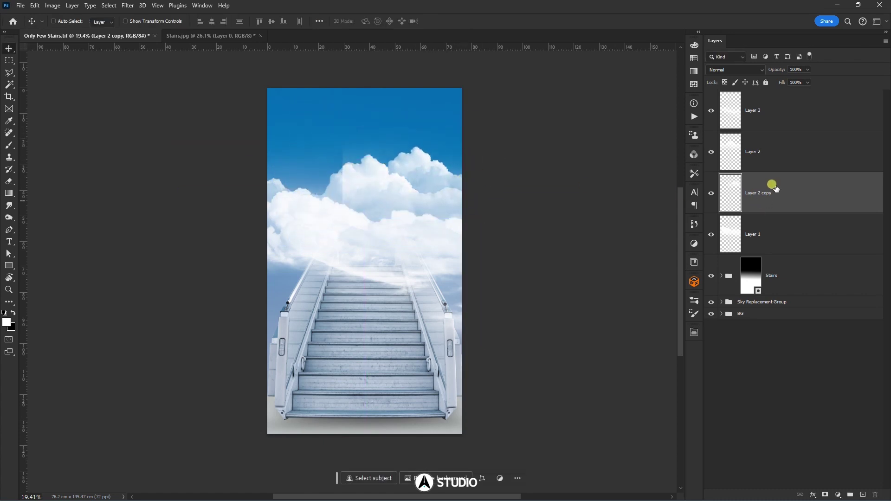
drag(777, 188, 778, 235)
drag(388, 152, 445, 146)
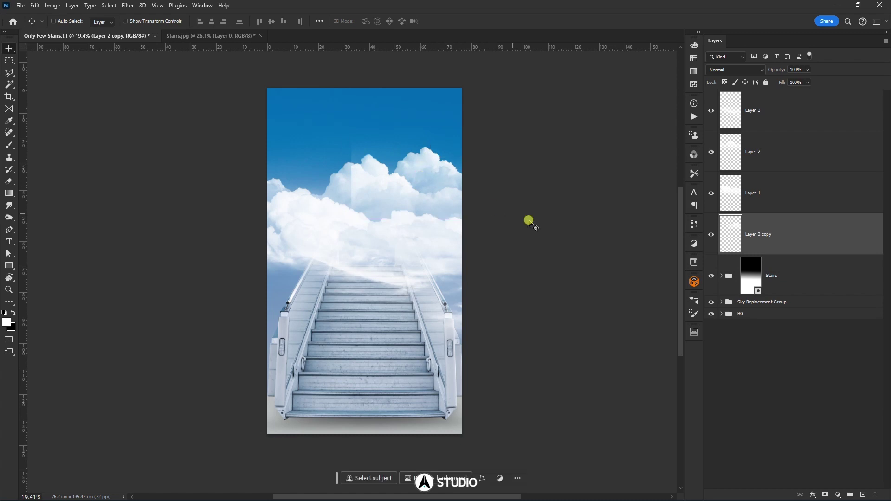
- Add a layer mask to Layer 2 copy and choose the Clouds 10 brush at 2500 px
click(824, 495)
key(b)
right_click(459, 269)
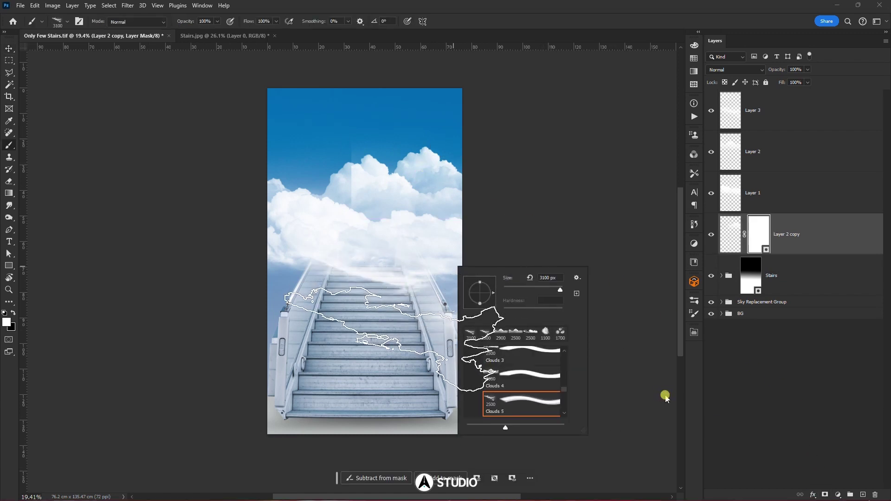
scroll(534, 390, down, 2)
click(517, 397)
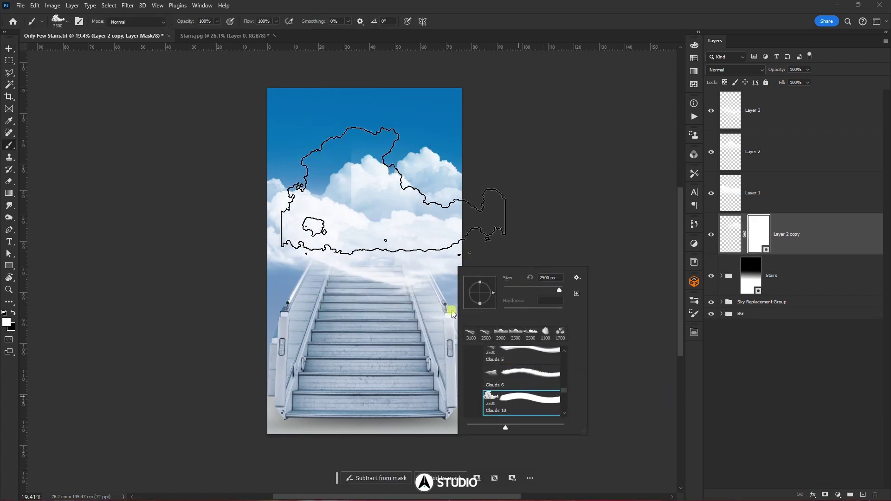
click(369, 151)
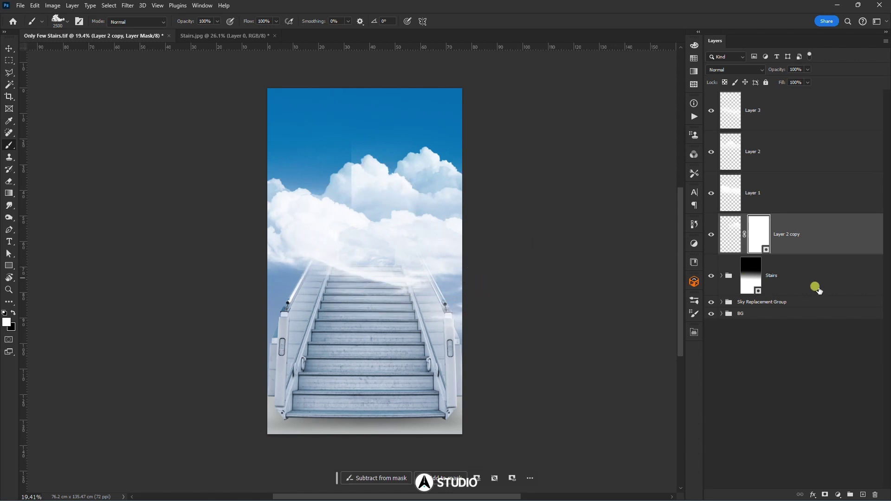
- Hide Layer 2 copy, then stamp one Clouds 10 cloud on a new layer above it and position it behind the front clouds
click(711, 234)
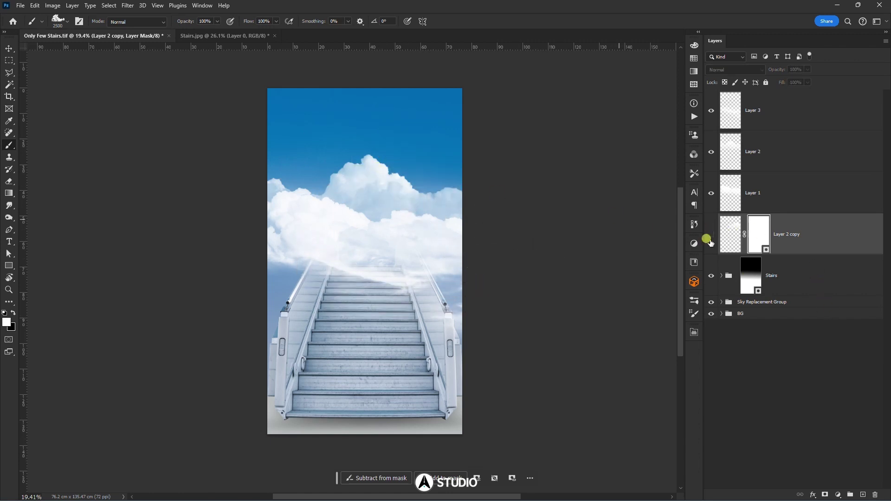
click(863, 495)
click(368, 151)
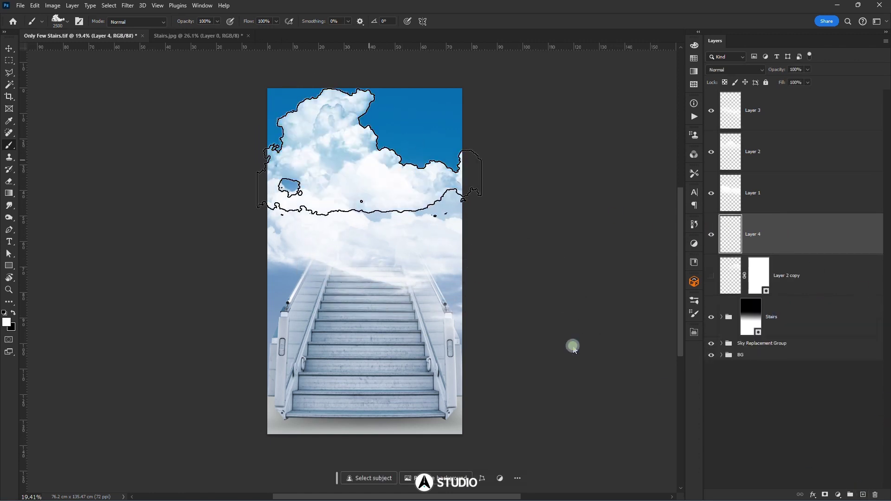
key(v)
drag(392, 253, 412, 193)
- Reposition the overlapping cloud layers so the Layer 2 peak stands to the right of the tall Layer 4 cloud
click(771, 194)
drag(519, 179, 519, 156)
click(781, 156)
drag(444, 110, 451, 141)
ctrl+click(383, 173)
drag(379, 165, 378, 176)
ctrl+click(441, 143)
drag(442, 143, 443, 138)
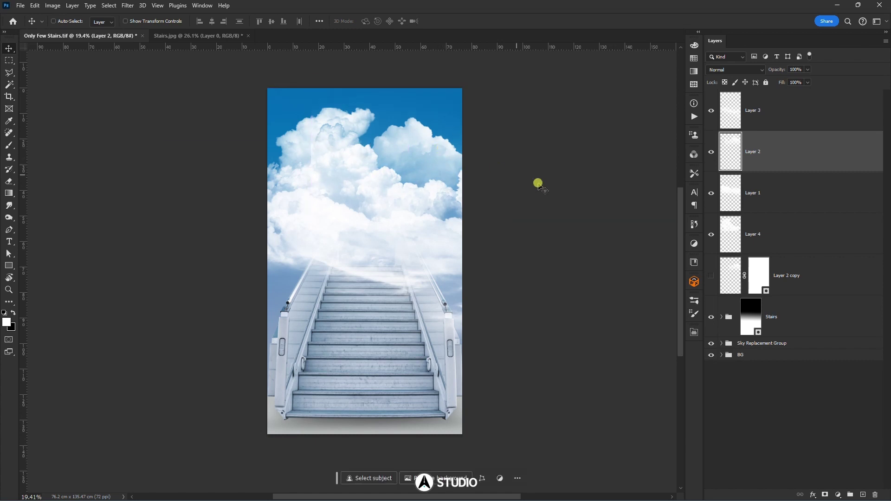
- Scale Layers 1 through 4 together to about 108% and shift the clouds up to fill the upper sky
click(770, 235)
shift+click(771, 109)
key(ctrl+t)
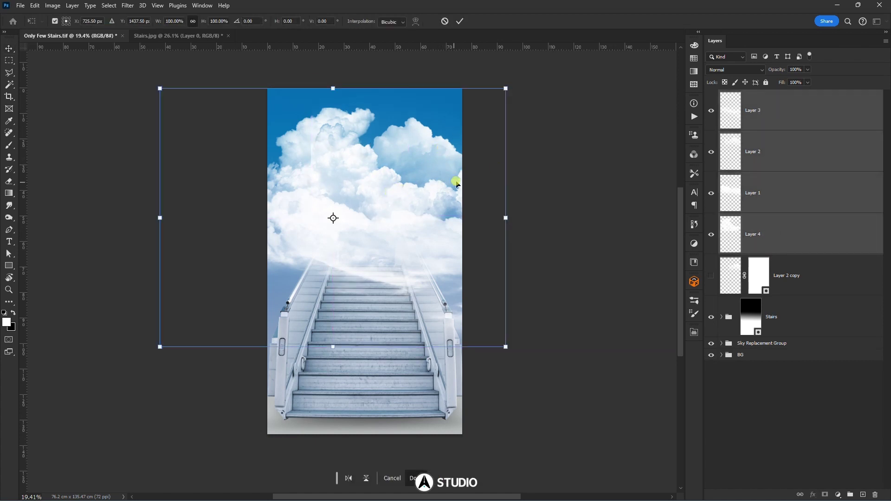
alt+click(506, 212)
drag(506, 219, 520, 217)
mouse_move(451, 178)
mouse_down()
mouse_move(451, 164)
mouse_move(454, 173)
mouse_up()
key(Return)
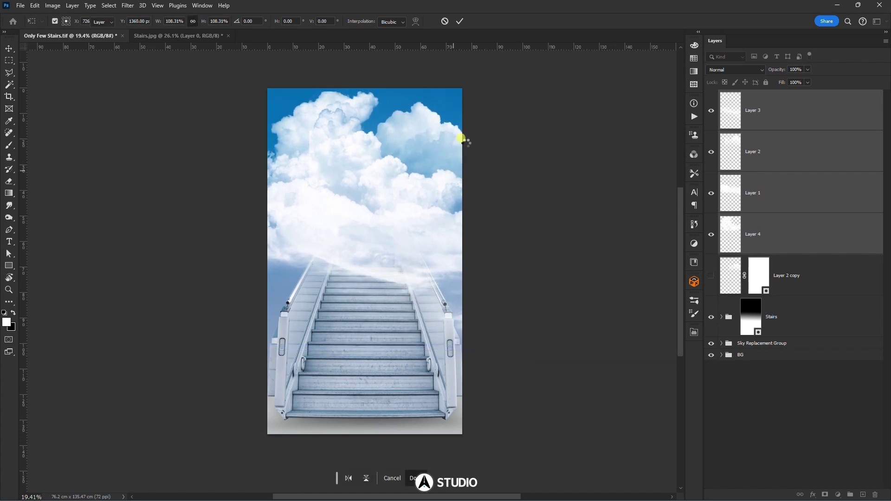
- Add a layer mask to Layer 2 and set up the Soft Round brush with black for painting on it
click(707, 211)
click(708, 233)
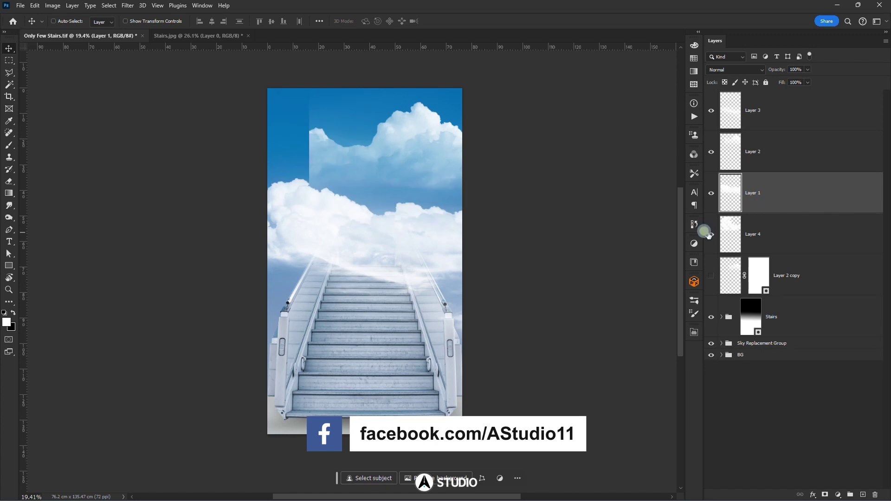
click(707, 234)
ctrl+click(427, 132)
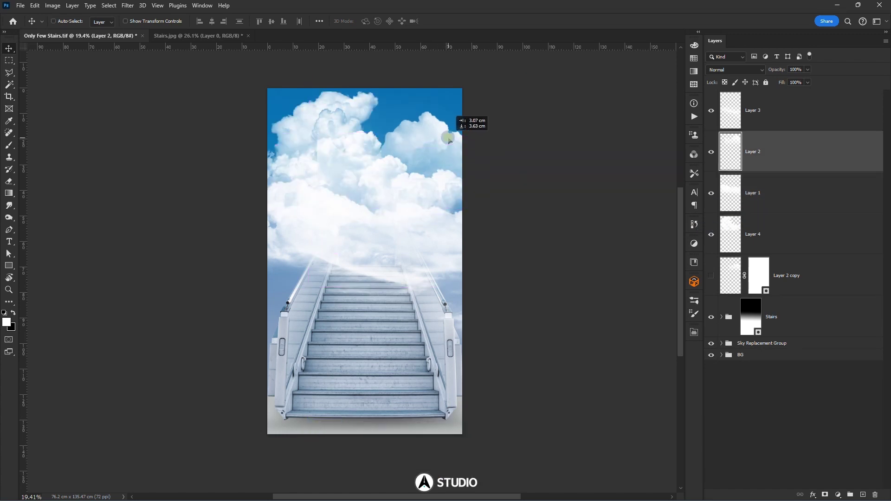
click(824, 494)
key(b)
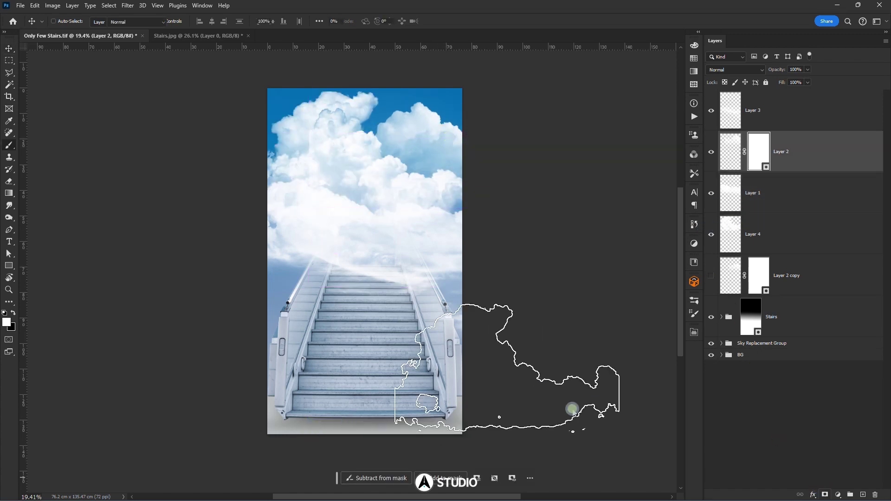
right_click(467, 344)
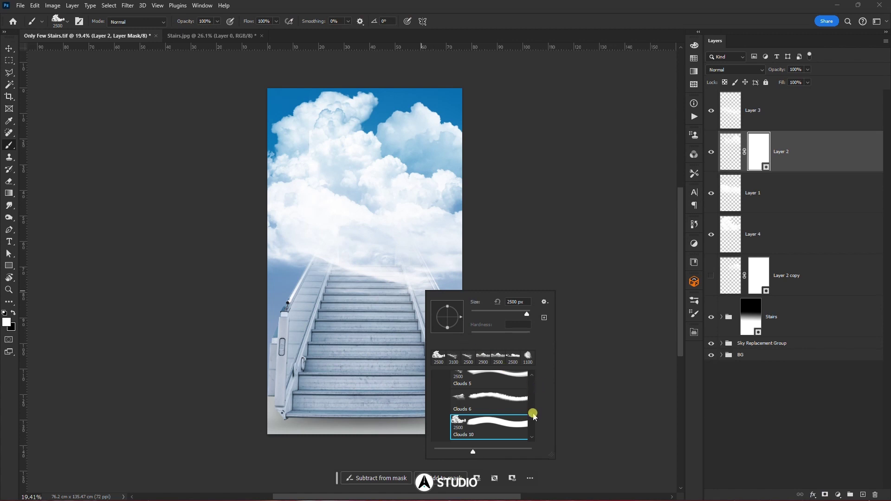
drag(534, 416, 535, 378)
click(437, 377)
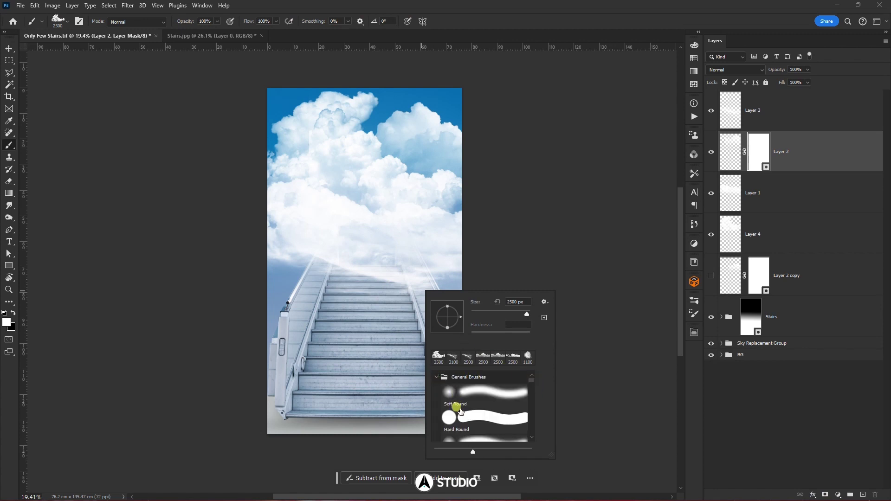
click(468, 397)
click(341, 246)
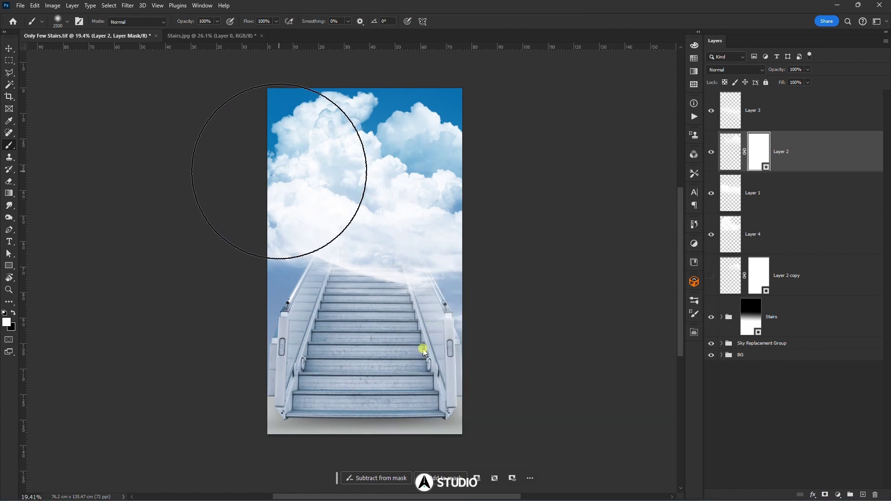
key(x)
click(293, 161)
click(291, 173)
click(292, 193)
key(ctrl+z)
key(ctrl+z)
key(ctrl+z)
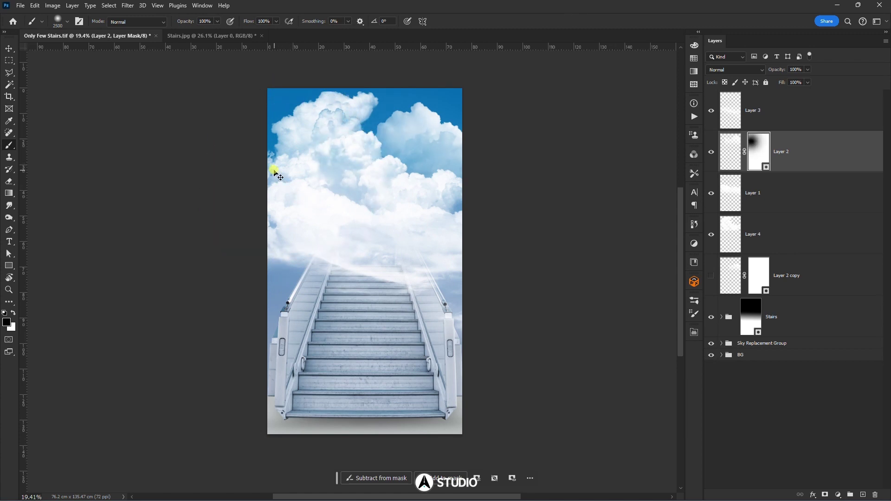
- Reduce the brush to 1200 px and paint black on Layer 2's mask over the cloud's hard left edge
key(bracketleft)
key(bracketleft)
key(bracketleft)
key(bracketleft)
key(bracketleft)
key(bracketleft)
key(bracketleft)
key(bracketleft)
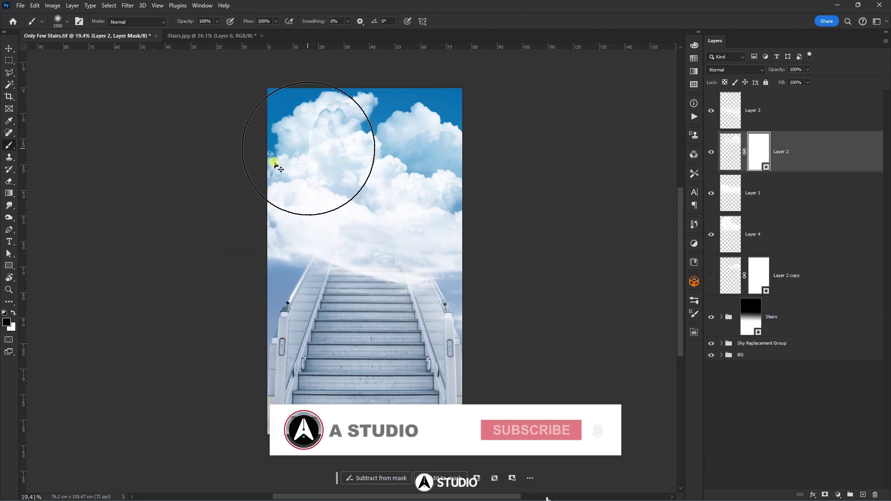
key(bracketleft)
key(bracketleft)
key(bracketleft)
key(bracketleft)
mouse_move(313, 136)
mouse_down()
mouse_move(311, 174)
mouse_move(310, 139)
mouse_up()
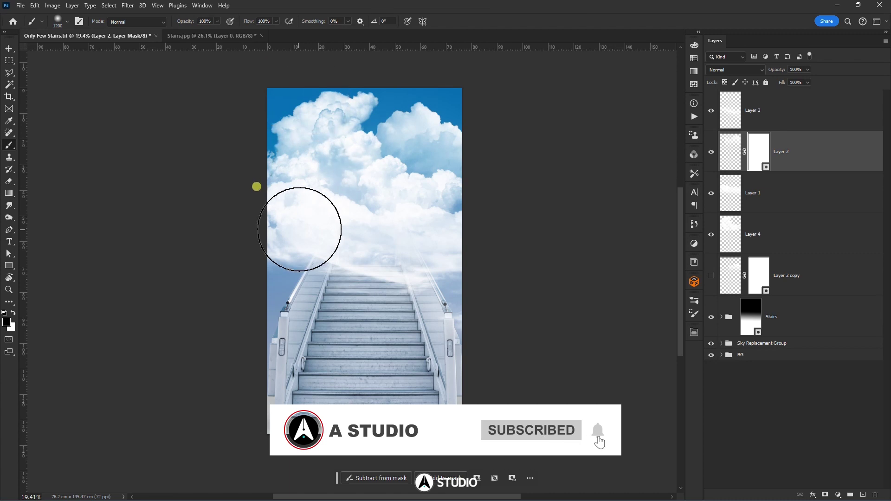
- Duplicate the Layer 2 cloud, order the copy below Layer 4, and position it in the canvas's upper-left corner
key(v)
drag(419, 141, 281, 125)
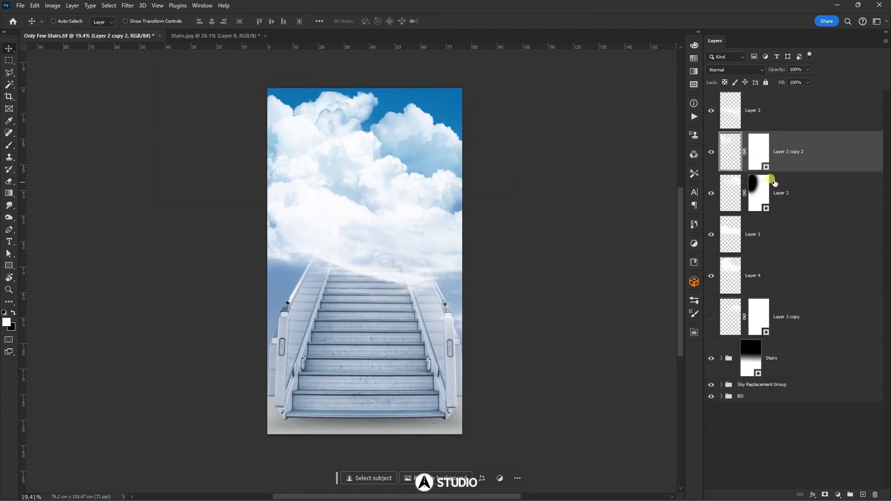
drag(810, 155, 794, 292)
drag(360, 178, 279, 116)
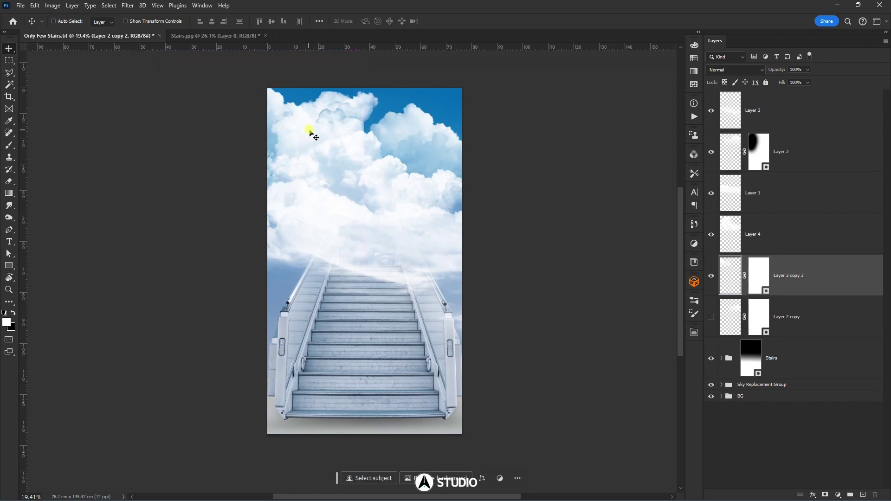
- Paint black on the upper-right part of Layer 2 copy 2's mask to hide the cloud's hard right edge
key(b)
drag(402, 141, 402, 180)
key(ctrl+z)
click(754, 273)
key(v)
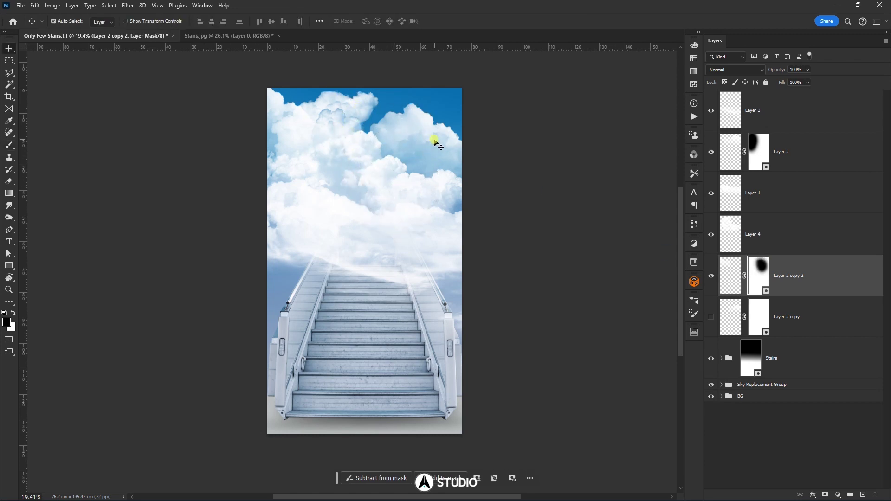
ctrl+click(435, 140)
click(789, 271)
- Show the hidden Layer 2 copy, try it in another position, and delete the layer
click(796, 314)
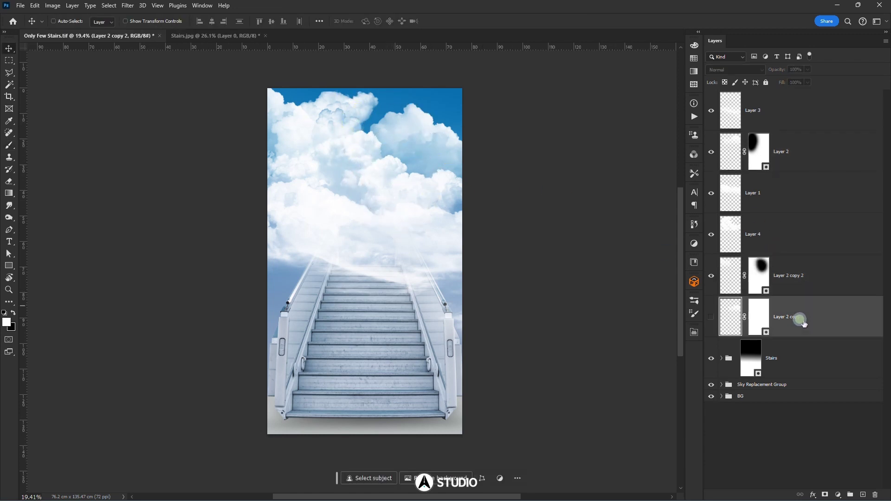
click(711, 316)
drag(507, 215, 416, 87)
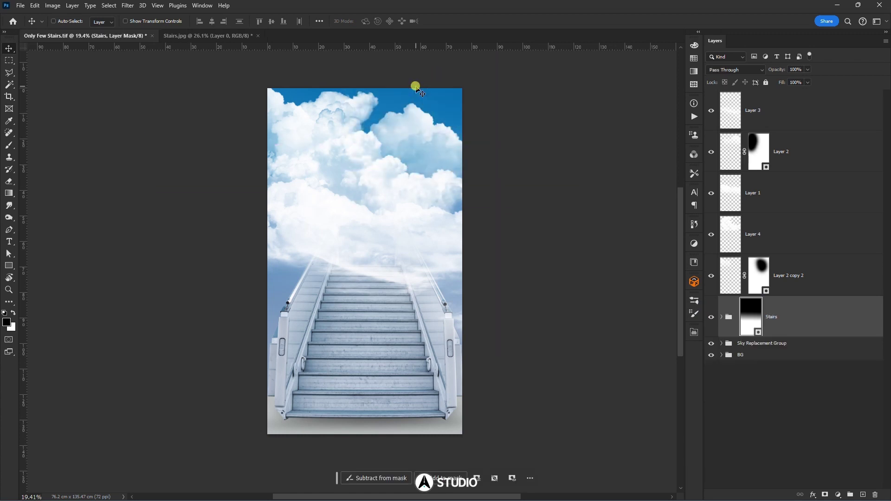
- Add a new layer above the Stairs group and ready the 1200 px Soft Round brush with white
key(b)
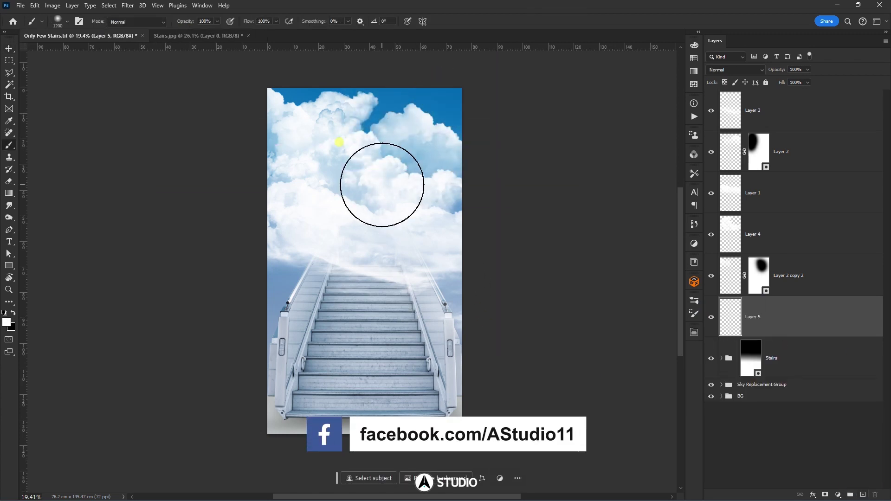
- Choose one of the Clouds brush presets for painting on Layer 5
right_click(386, 186)
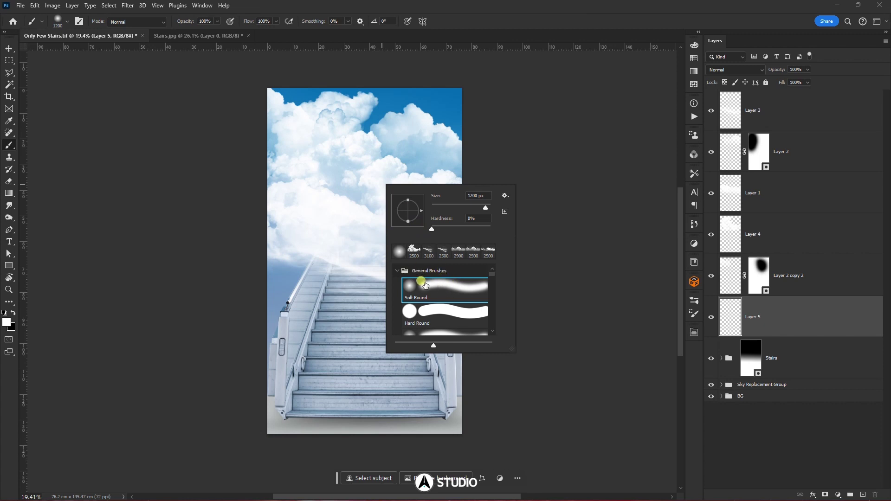
scroll(440, 292, down, 10)
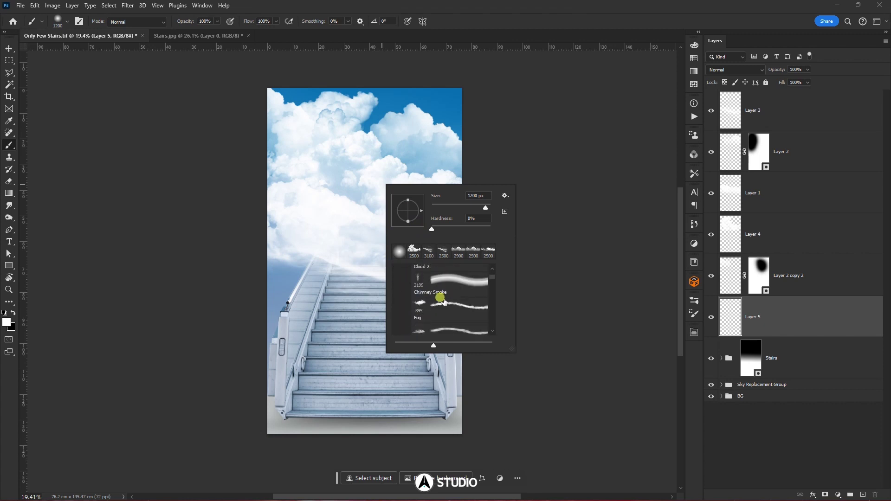
scroll(409, 292, up, 5)
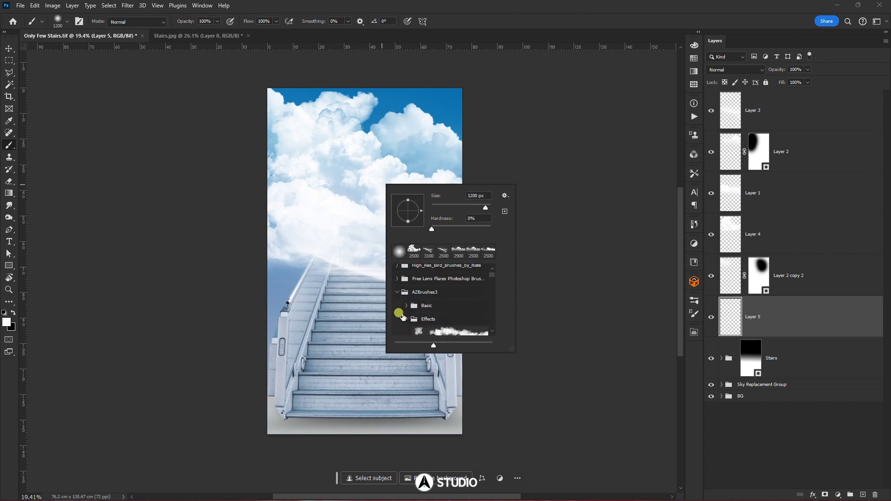
scroll(459, 315, down, 5)
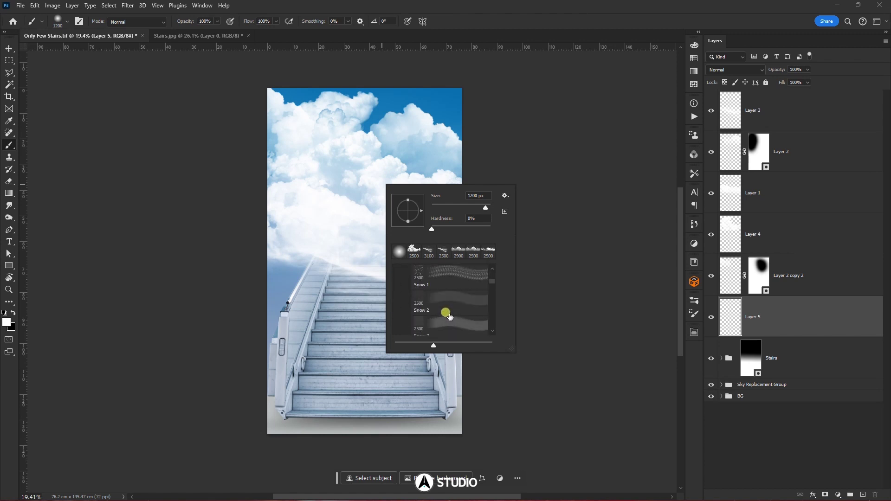
scroll(492, 290, down, 6)
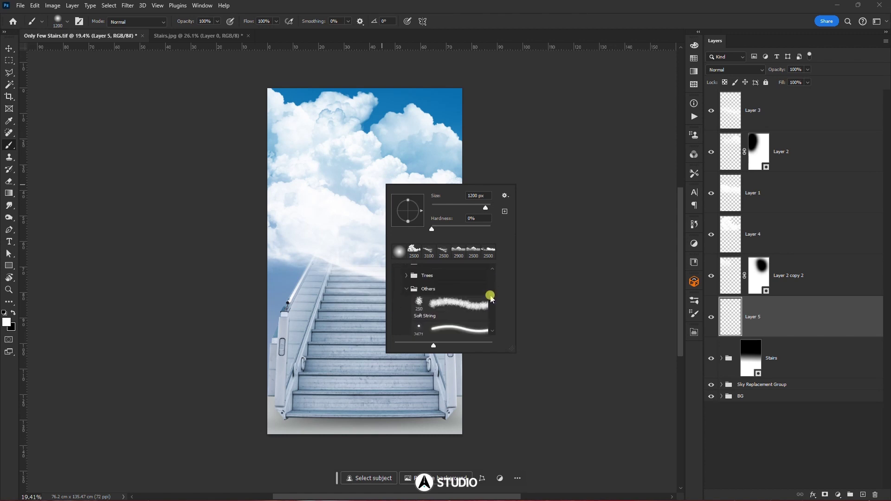
scroll(491, 298, down, 5)
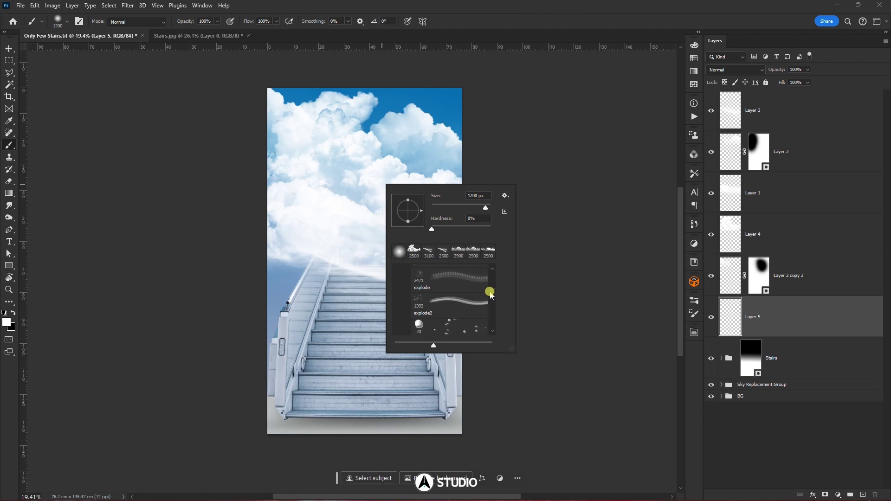
scroll(491, 302, down, 5)
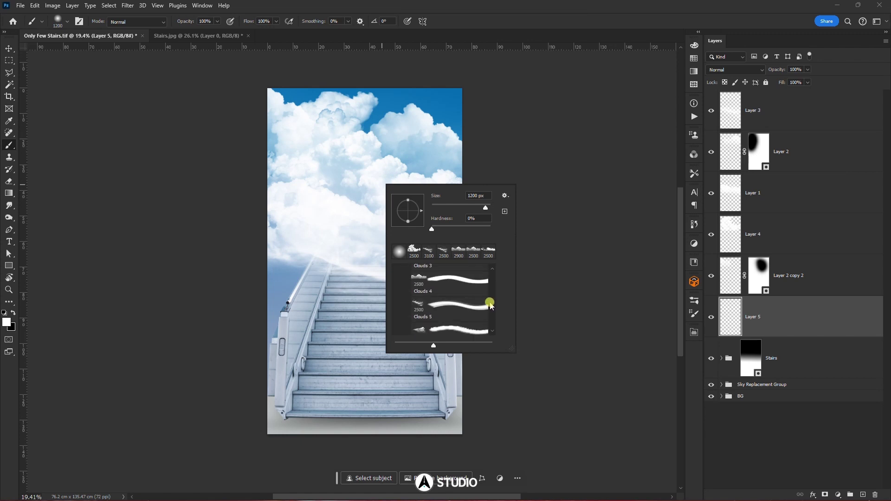
click(444, 329)
key(Return)
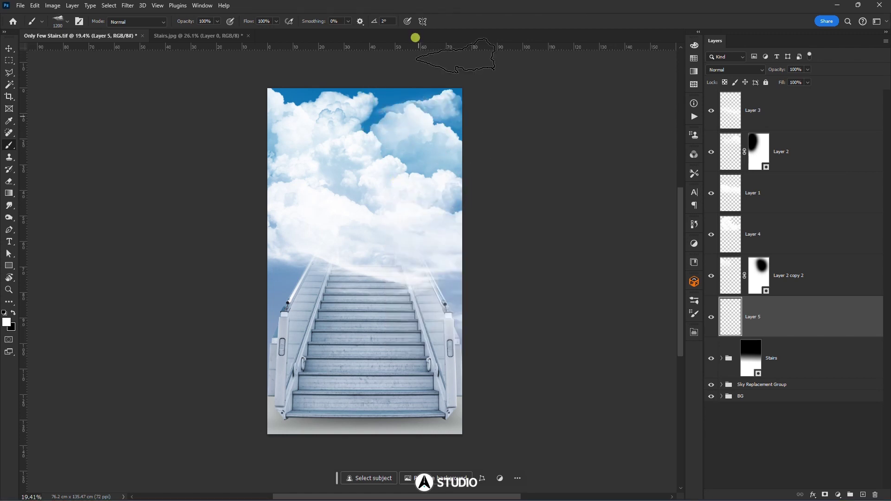
- Enlarge the cloud brush, stamp a large white cloud on Layer 5 and position it in the upper-right sky
key(bracketright)
key(bracketright)
key(bracketright)
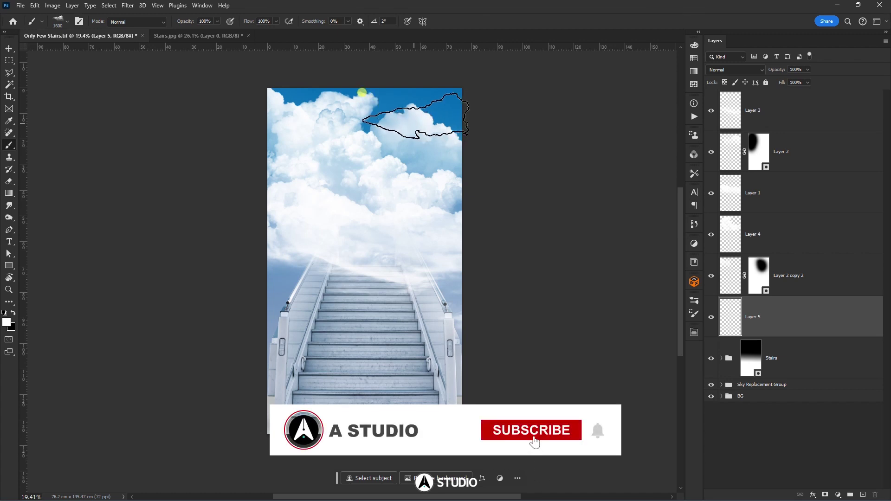
key(bracketright)
key(bracketright)
key(bracketright)
key(bracketright)
key(bracketright)
key(bracketright)
key(bracketright)
key(bracketright)
key(bracketright)
key(bracketright)
key(bracketright)
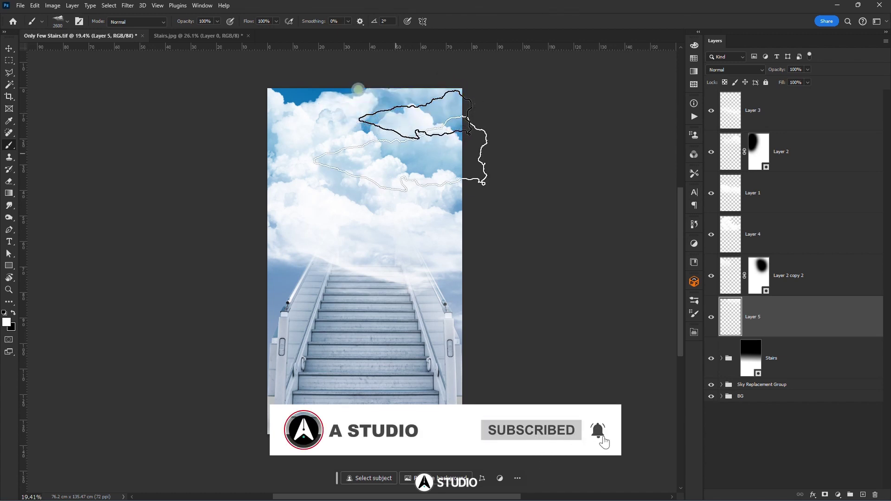
key(v)
mouse_move(439, 117)
mouse_down()
mouse_move(421, 125)
mouse_move(435, 116)
mouse_move(428, 104)
mouse_up()
- Stamp a cloud using a different cloud brush preset on Layer 5 and free-transform it to fill the upper-right sky
key(b)
key(period)
key(period)
click(392, 158)
key(v)
key(ctrl+t)
drag(534, 95, 533, 139)
mouse_move(466, 91)
mouse_down()
mouse_move(449, 95)
mouse_move(456, 103)
mouse_up()
key(Return)
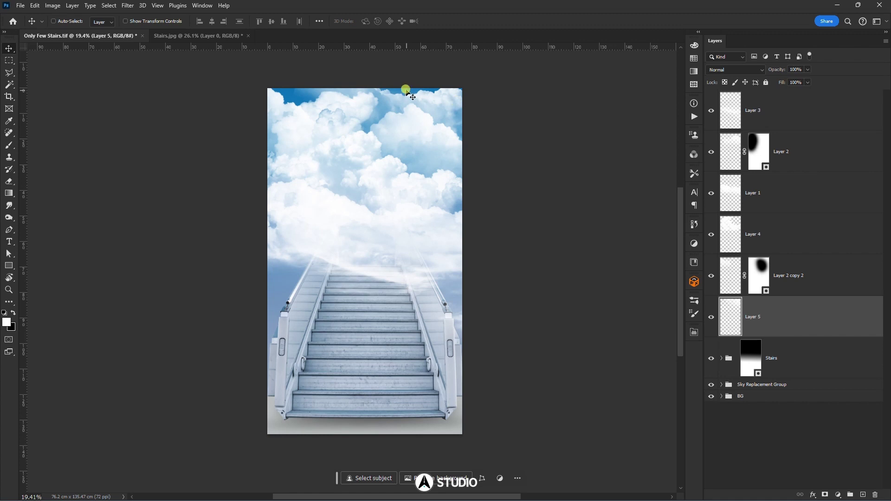
- Scale Layer 4's cloud up to about 110.8% and shift it slightly left over the sky
click(348, 154)
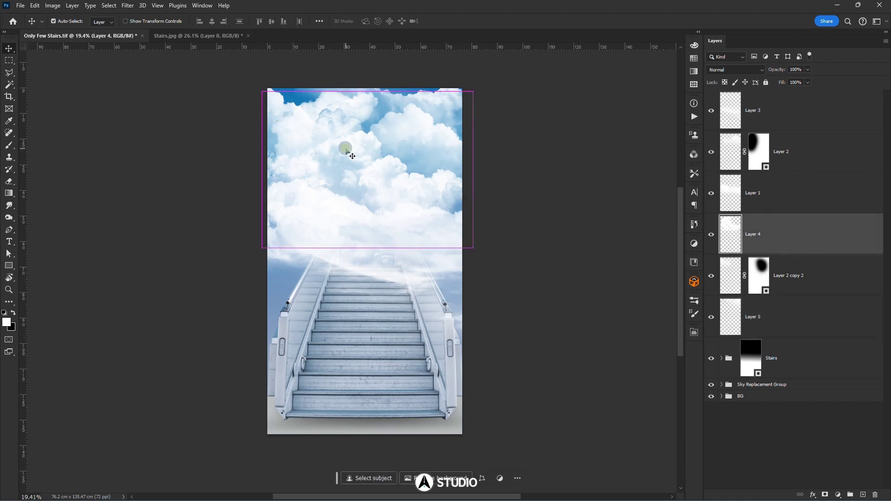
key(ctrl+t)
drag(257, 92, 235, 76)
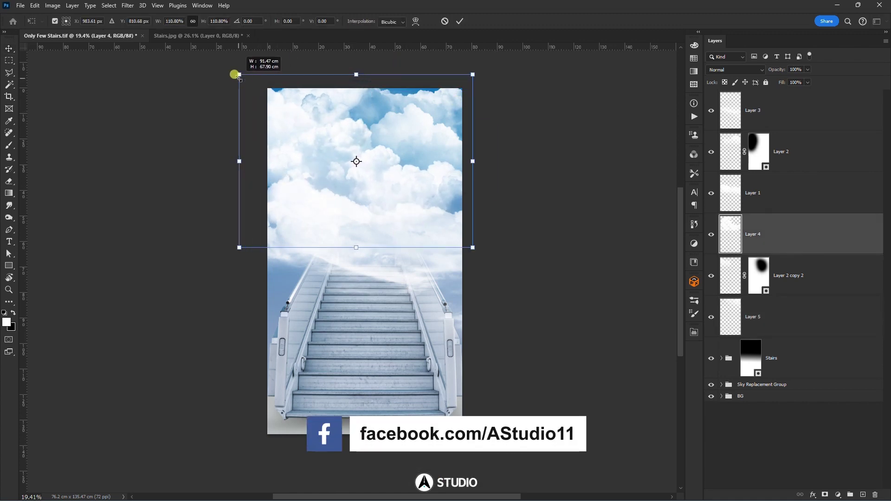
key(Return)
mouse_move(426, 181)
mouse_down()
mouse_move(451, 187)
mouse_move(415, 179)
mouse_up()
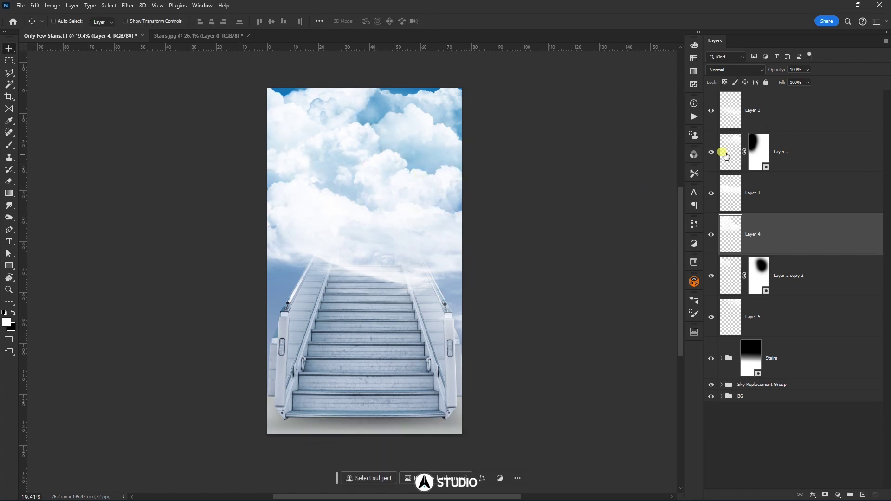
- Group all the cloud layers from Layer 3 down to Layer 5 and name the group Clouds
click(756, 117)
shift+click(791, 303)
key(ctrl+g)
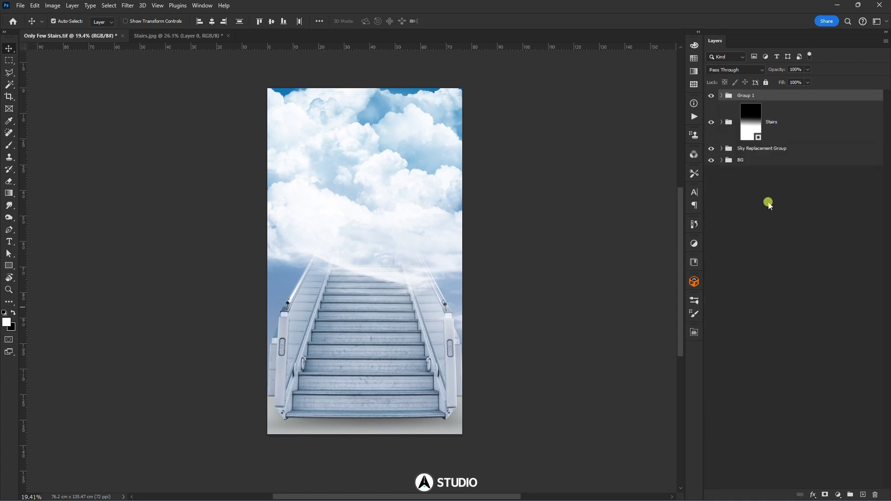
click(745, 97)
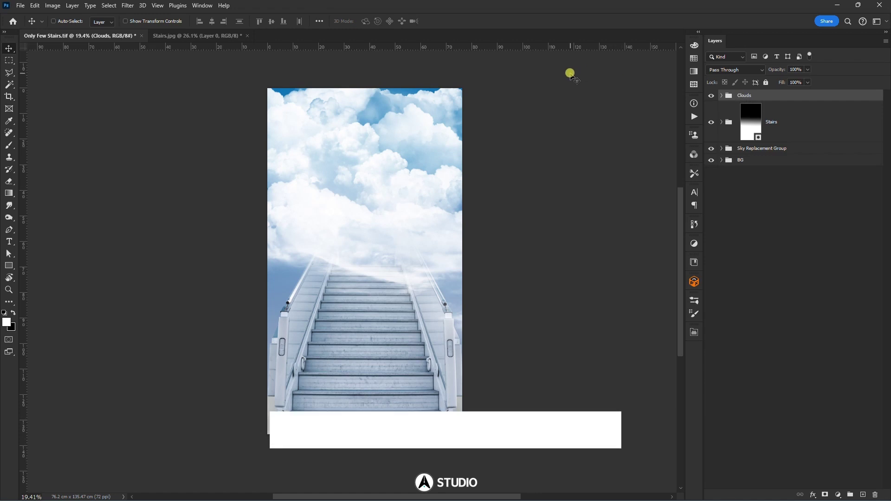
- Examine the image without the Clouds group and without the Stairs mask, then inspect the layers inside the Sky Replacement Group
click(711, 96)
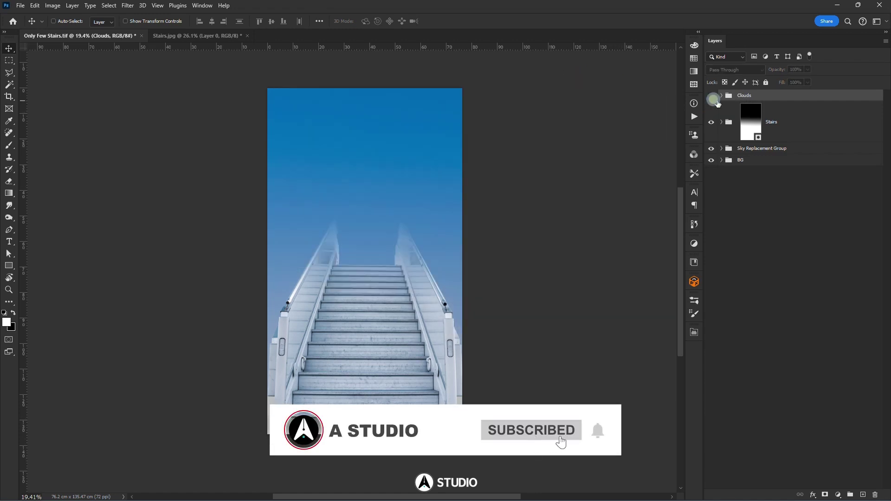
click(712, 96)
shift+click(755, 129)
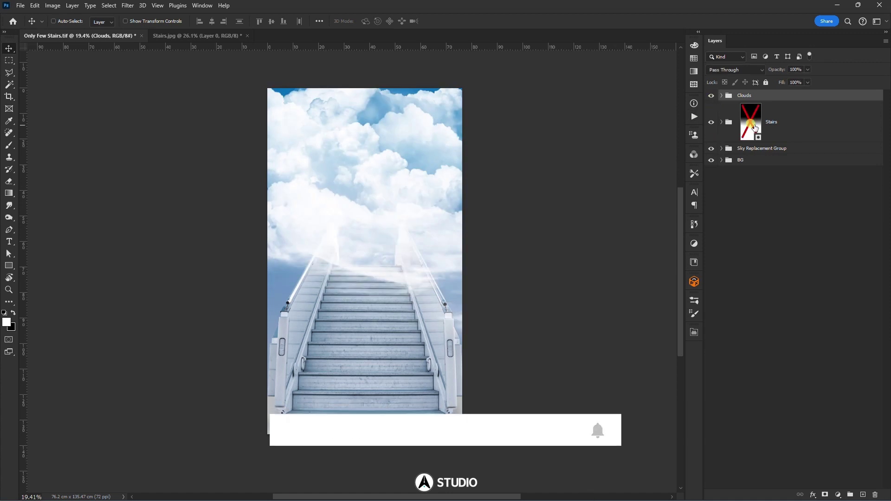
drag(445, 164, 446, 176)
key(ctrl+z)
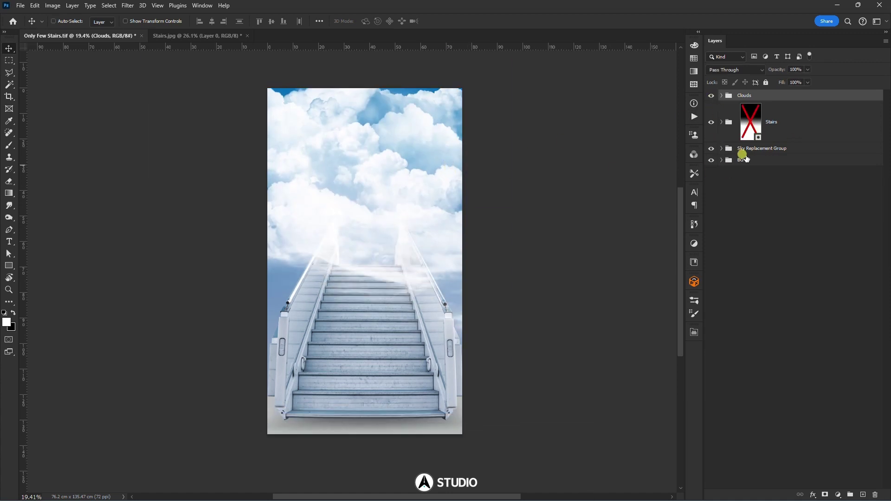
click(744, 130)
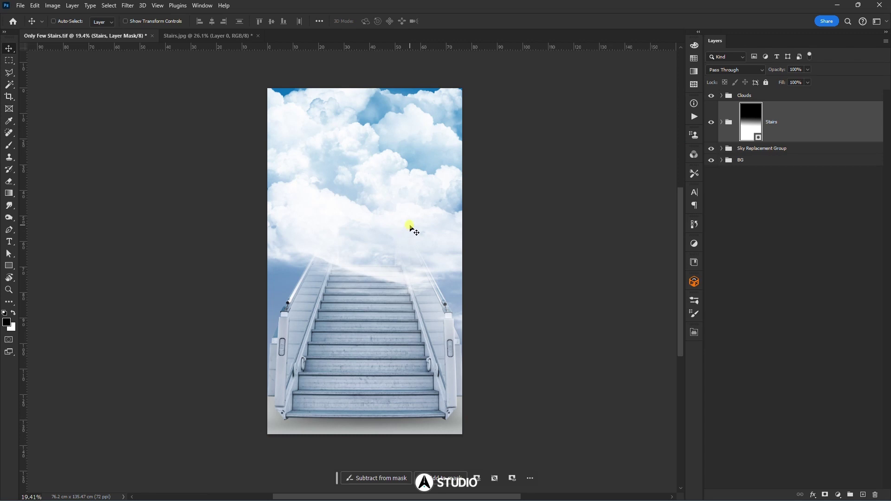
click(721, 149)
click(779, 176)
click(724, 147)
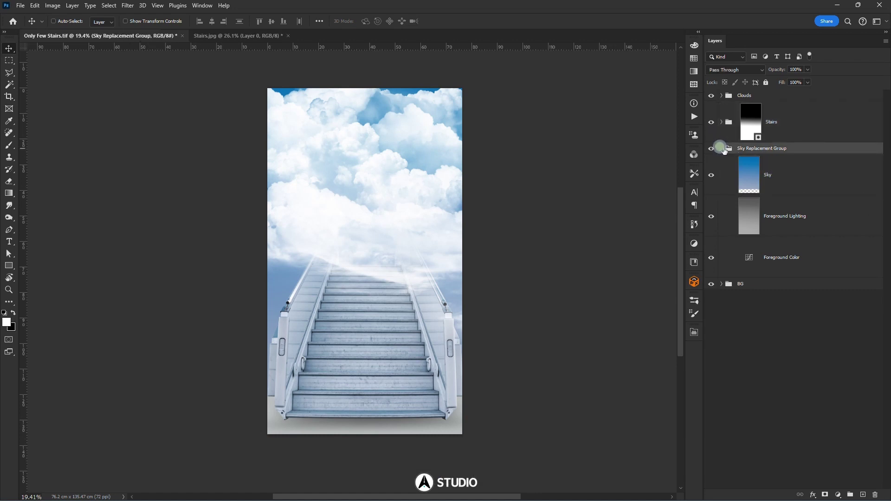
click(722, 149)
- Add a Photo Filter adjustment above the Stairs group using Warming Filter (85), 49% density and Preserve Luminosity
click(779, 123)
click(838, 494)
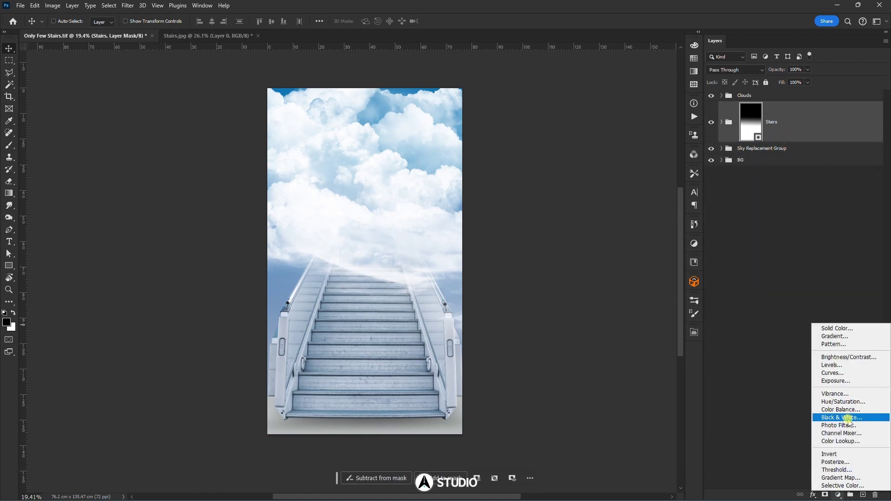
click(846, 425)
click(609, 336)
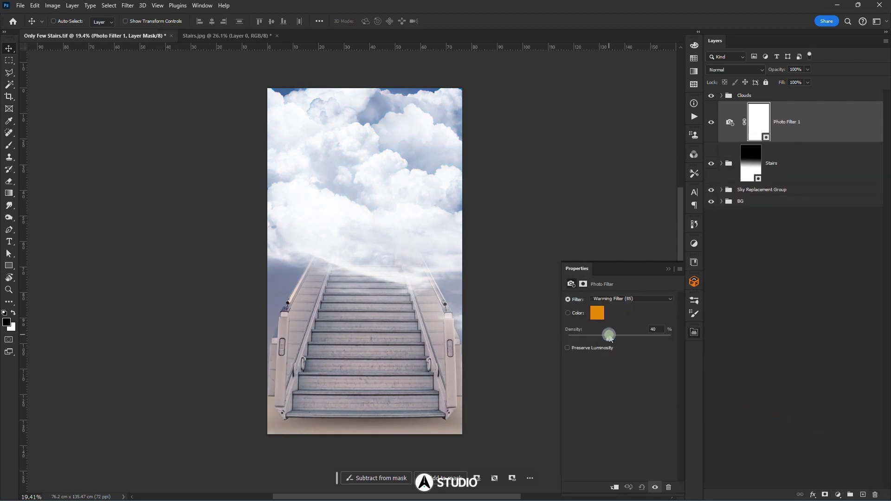
click(602, 351)
drag(612, 339, 623, 341)
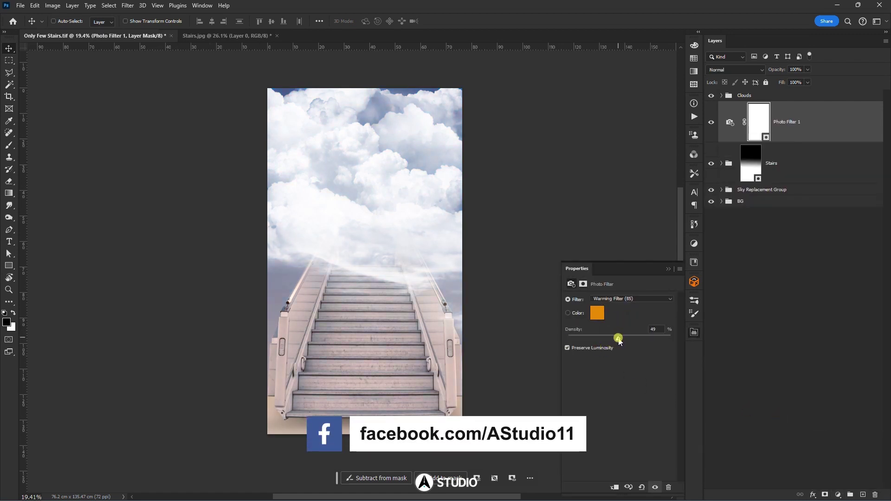
click(668, 281)
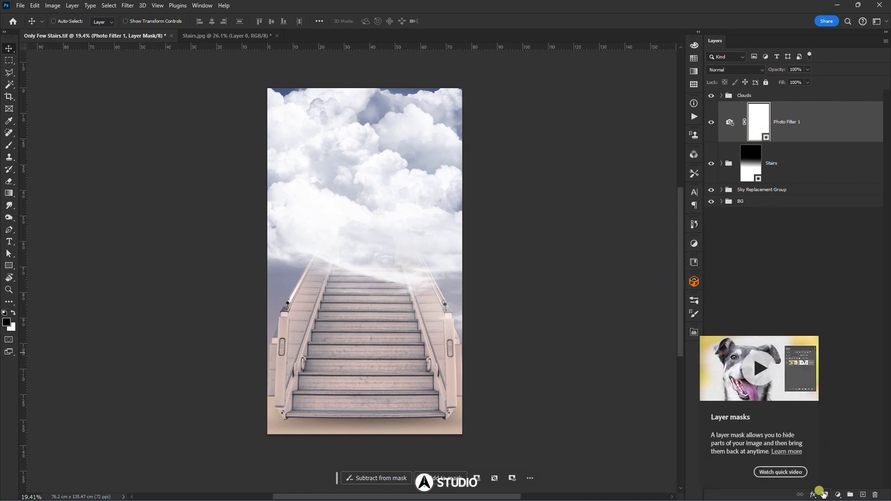
- Clip the Photo Filter to the Stairs group and fade its upper part with a black-to-white gradient on its mask
alt+click(791, 137)
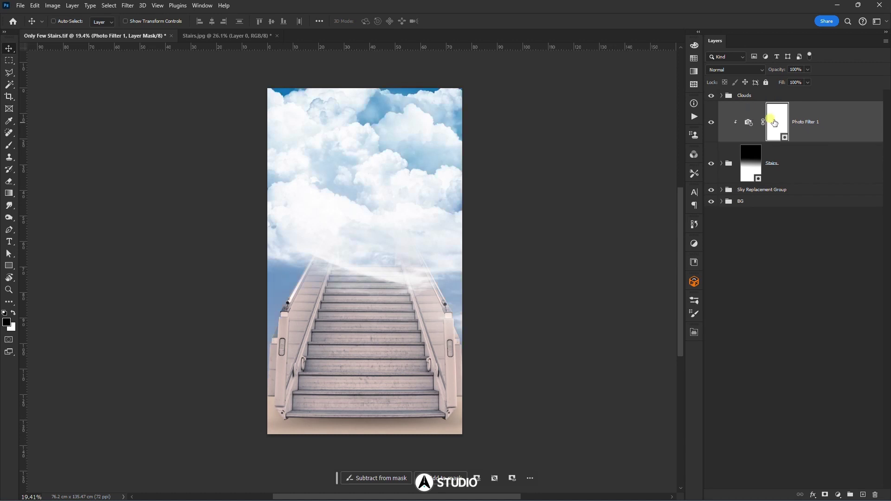
key(g)
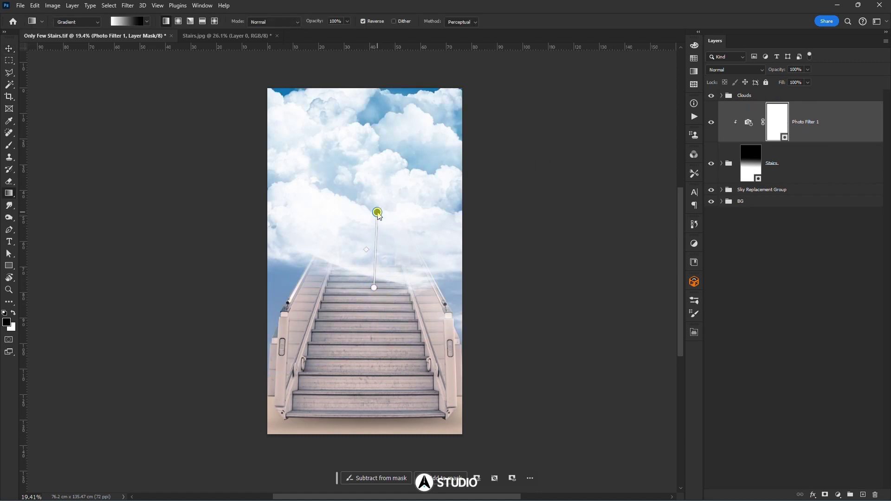
key(v)
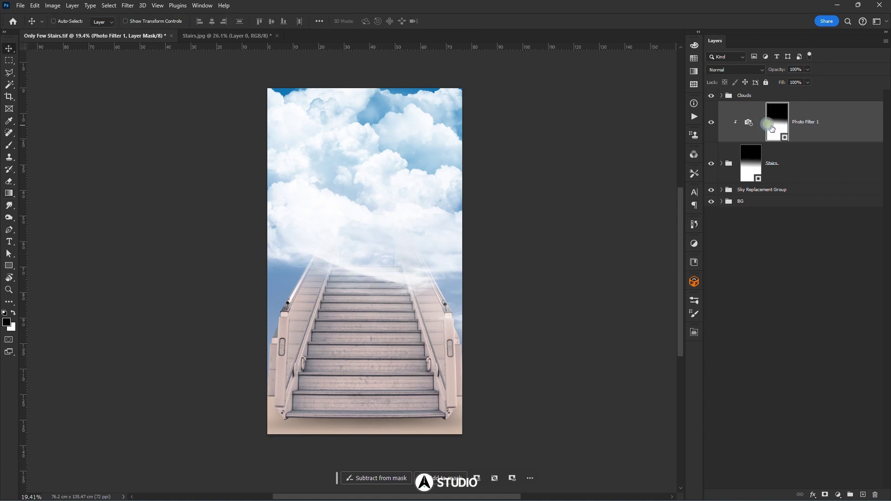
mouse_move(363, 237)
mouse_down()
mouse_move(368, 253)
mouse_move(372, 239)
mouse_up()
- Reduce the Photo Filter's density to about 39%, keeping Preserve Luminosity enabled
double_click(745, 123)
click(587, 347)
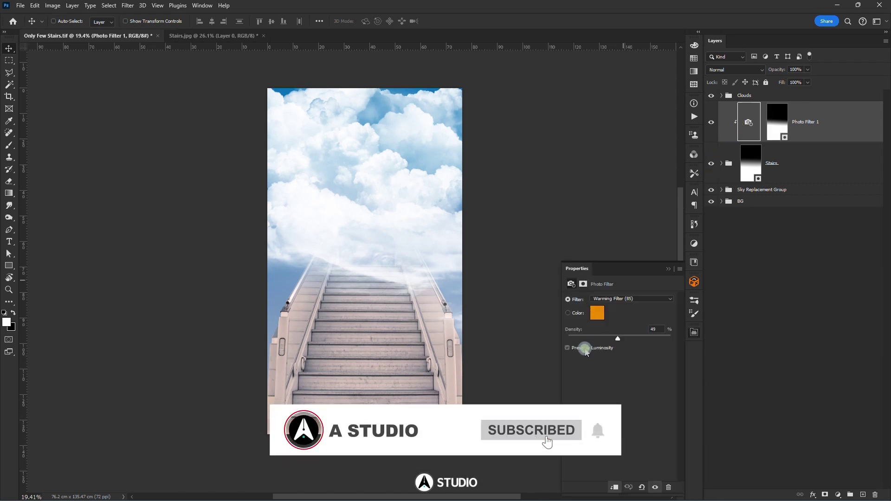
click(586, 348)
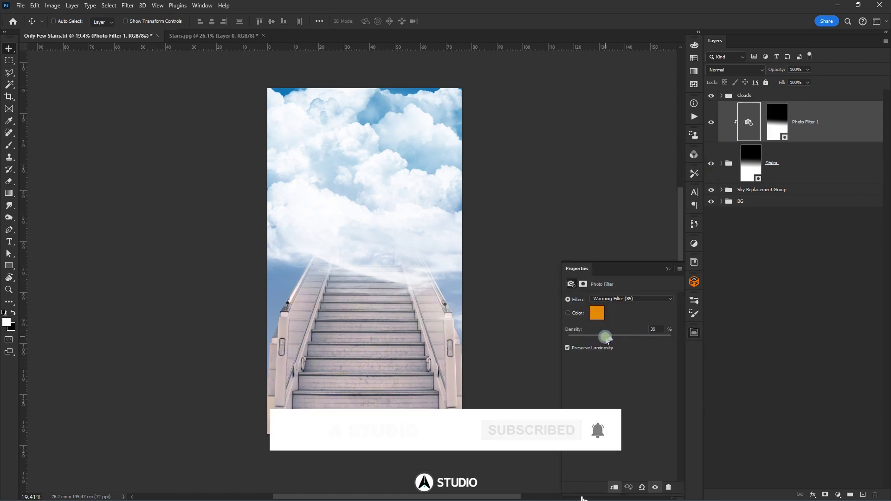
drag(617, 338, 609, 338)
click(666, 272)
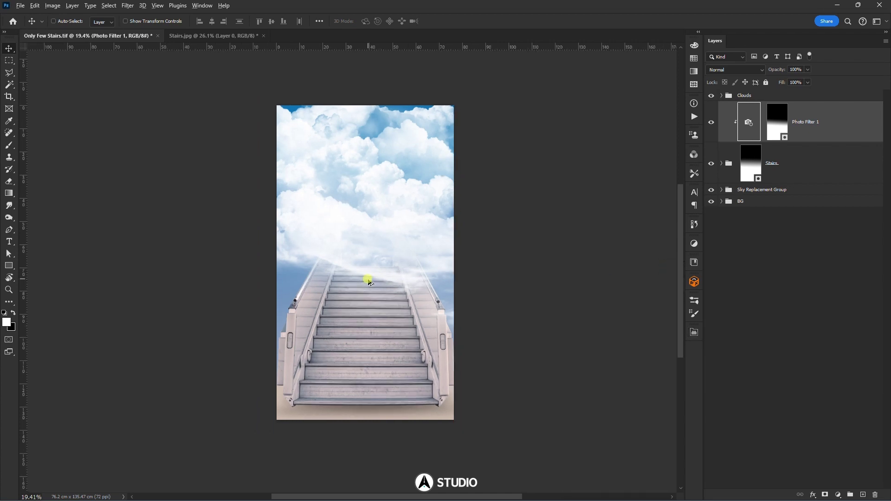
- Reposition the individual cloud layers slightly across the upper sky, including the cloud in the upper-right corner
scroll(367, 279, up, 2)
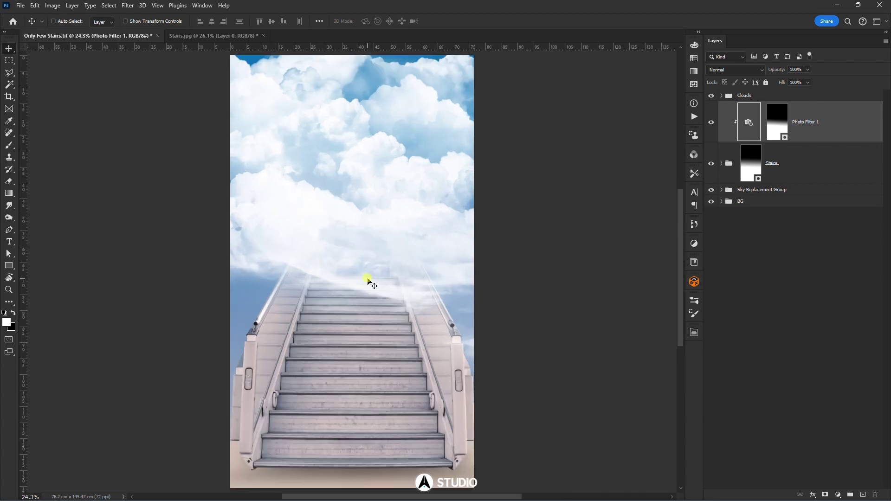
drag(366, 234, 370, 245)
ctrl+click(336, 89)
drag(340, 84, 342, 76)
ctrl+click(417, 122)
drag(426, 119, 433, 113)
ctrl+click(449, 84)
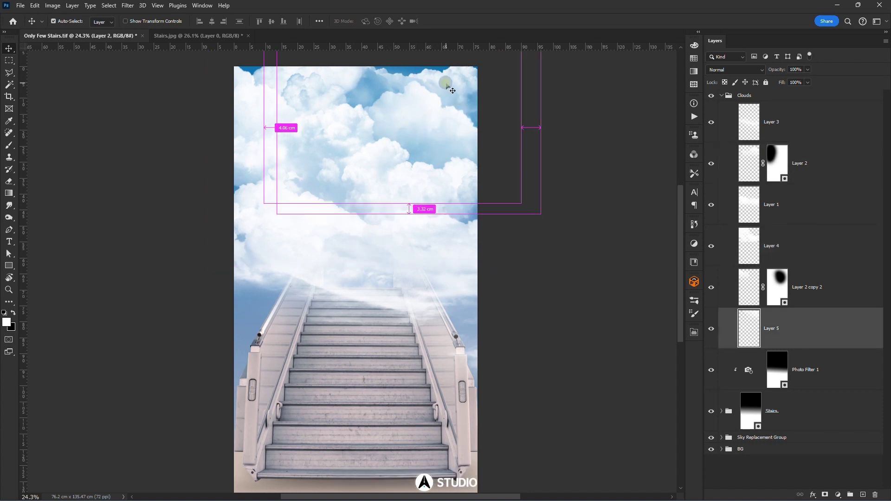
drag(456, 77, 453, 65)
mouse_move(449, 120)
mouse_down()
mouse_move(453, 113)
mouse_move(454, 122)
mouse_up()
- Duplicate the Layer 5 cloud, flip the copy horizontally and transform it to fill the upper-right sky
ctrl+click(458, 86)
drag(458, 85, 467, 102)
key(ctrl+t)
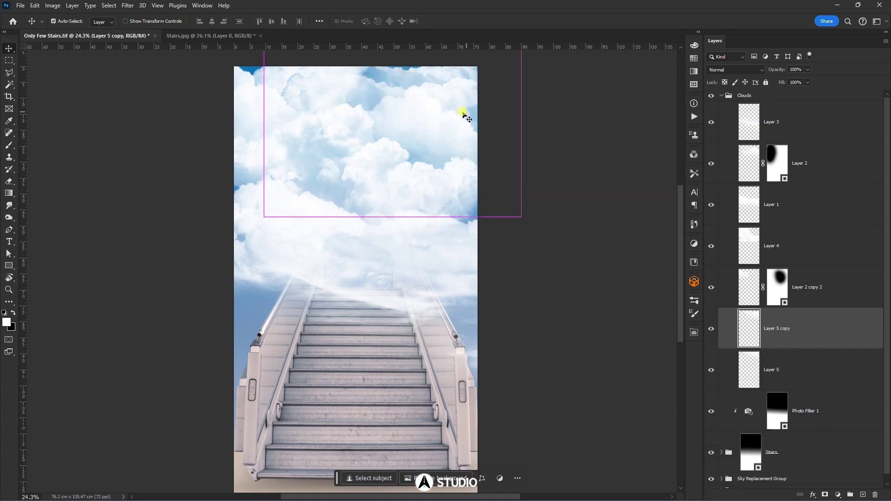
right_click(454, 106)
click(507, 288)
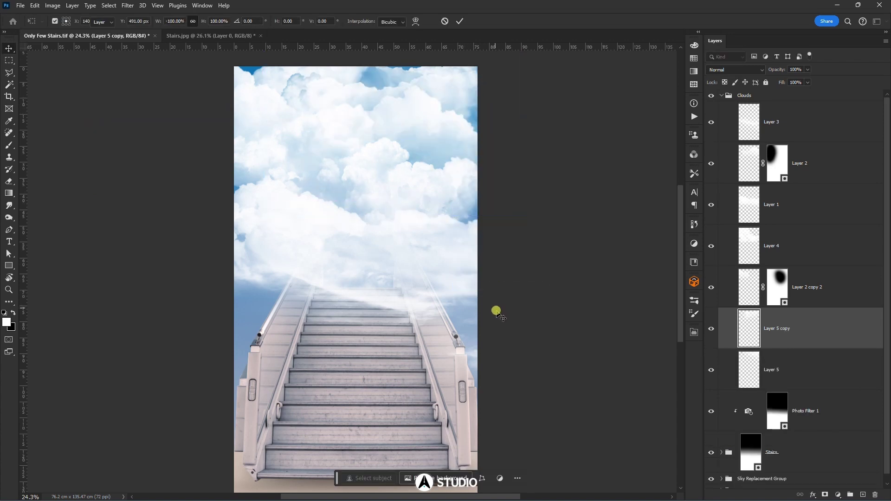
key(Return)
mouse_move(457, 109)
mouse_down()
mouse_move(448, 99)
mouse_move(464, 103)
mouse_move(445, 114)
mouse_up()
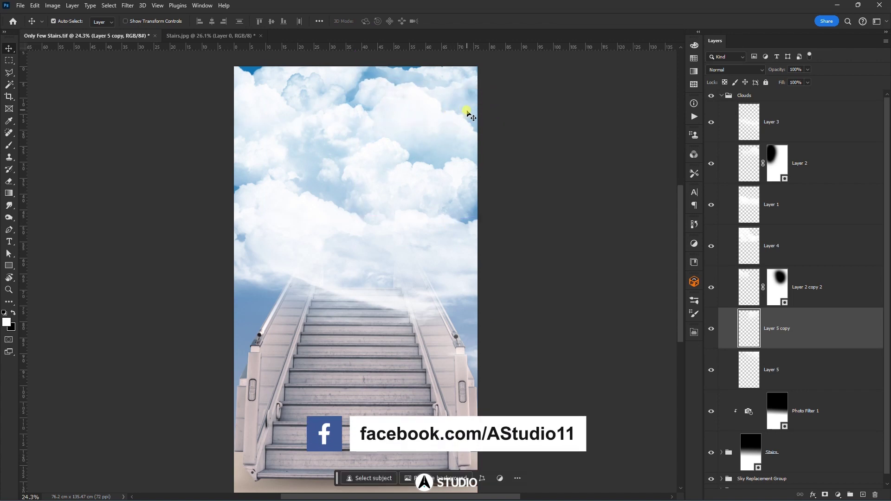
key(ctrl+t)
drag(561, 89, 611, 128)
key(Return)
- Shift the upper-sky clouds slightly up and left, and nudge the Layer 3 cloud over the top of the stairs
drag(391, 107, 364, 60)
drag(276, 73, 269, 66)
drag(330, 227, 316, 201)
key(ctrl+z)
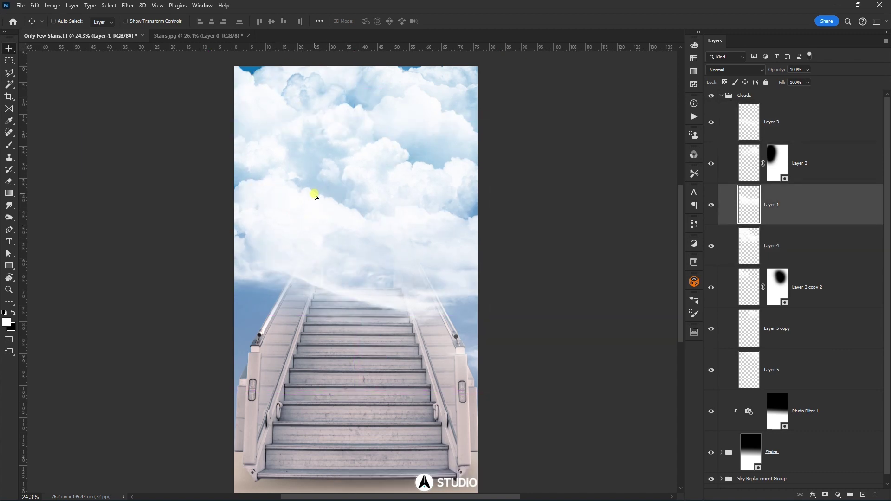
ctrl+click(378, 292)
mouse_move(378, 292)
mouse_down()
mouse_move(379, 303)
mouse_move(382, 294)
mouse_up()
scroll(386, 279, down, 2)
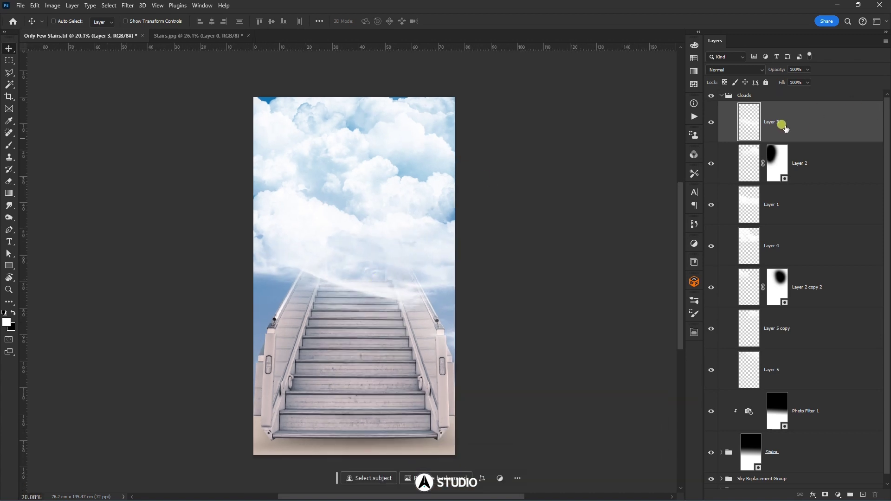
- Collapse the Clouds group and add a new layer above it inside a group named Birds
click(726, 97)
click(721, 95)
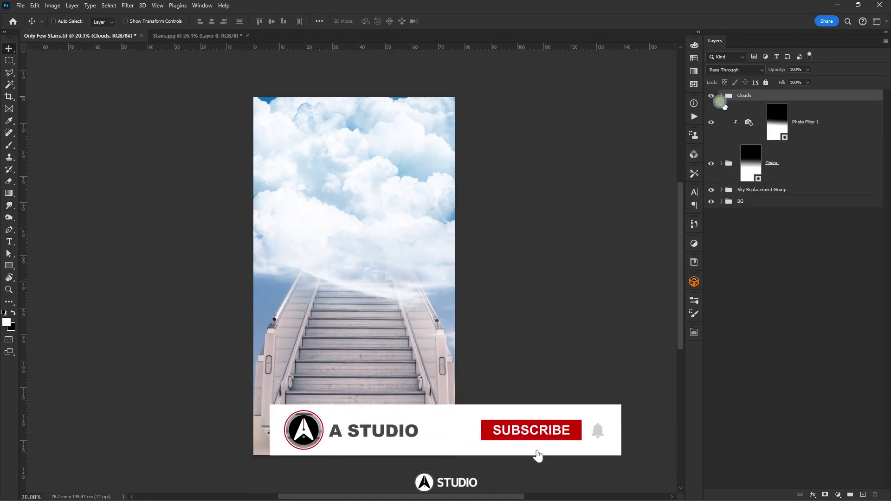
click(863, 494)
key(ctrl+g)
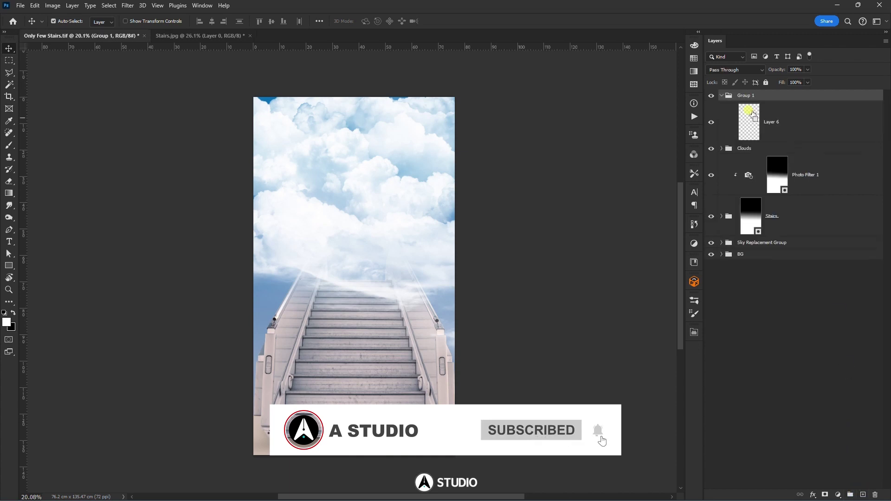
double_click(746, 96)
text(Birds)
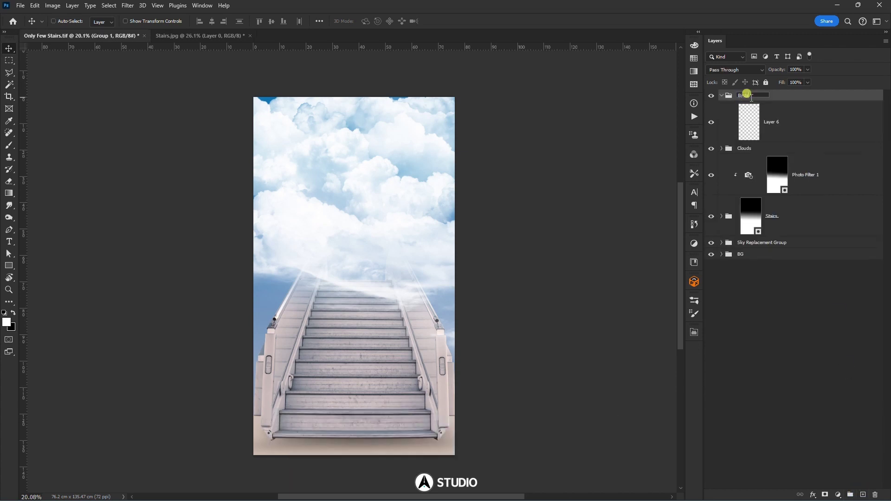
- On Layer 6, stamp a black line of flying birds across the upper sky with the Brids brush at 1500 px
click(795, 123)
key(b)
right_click(353, 205)
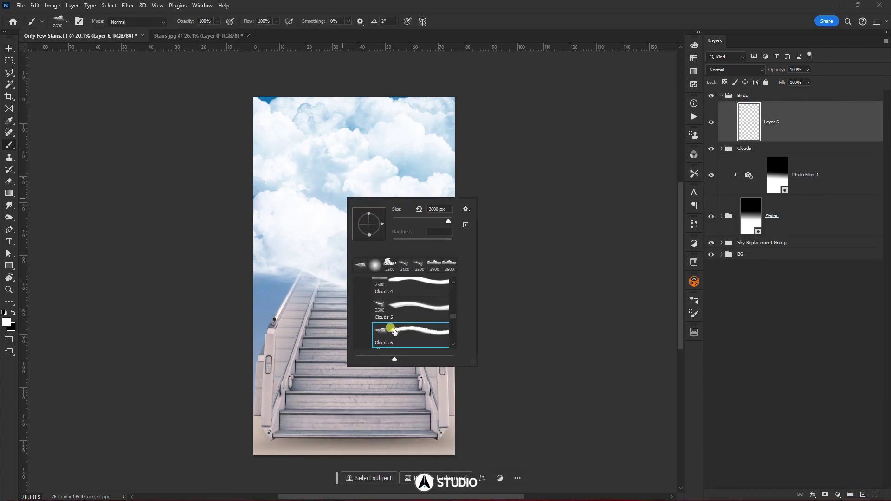
scroll(389, 328, down, 3)
scroll(393, 332, down, 5)
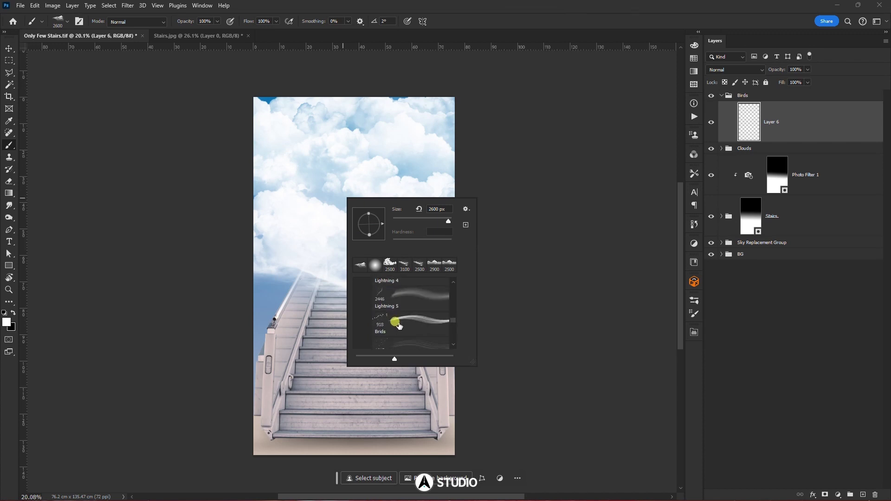
scroll(394, 329, up, 1)
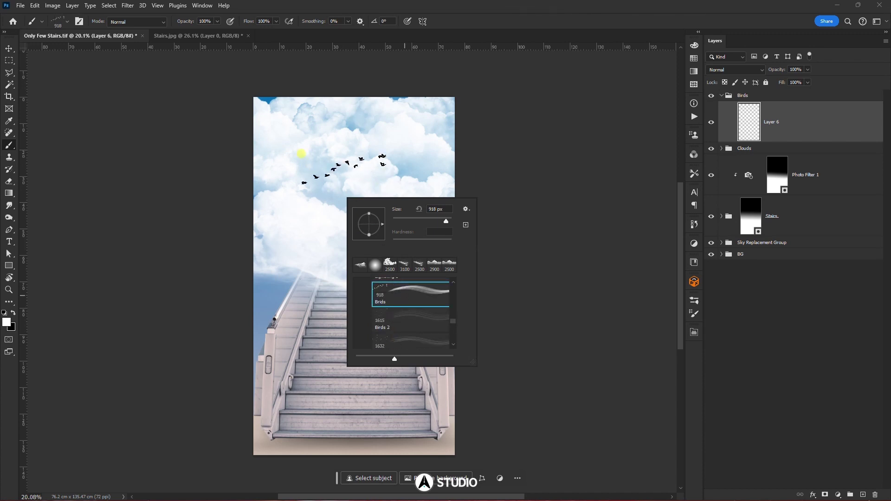
click(339, 169)
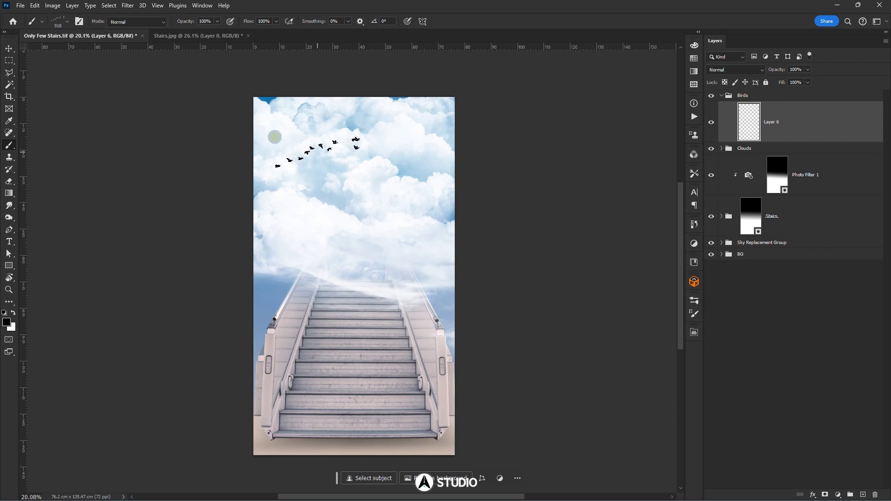
right_click(328, 160)
key(Escape)
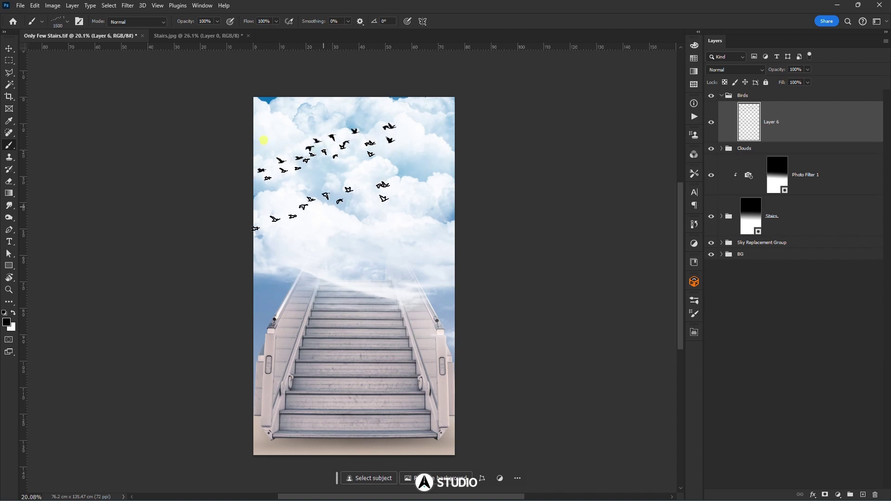
key(v)
key(b)
click(370, 158)
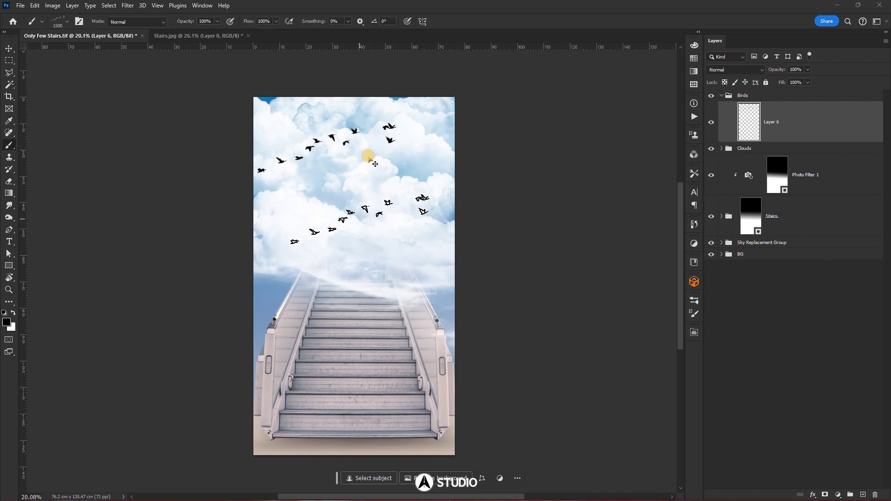
- Hide Layer 6 and stamp a scattered black flock on a new layer with the Birds 2 brush at 2100 px
right_click(366, 217)
click(423, 339)
key(Escape)
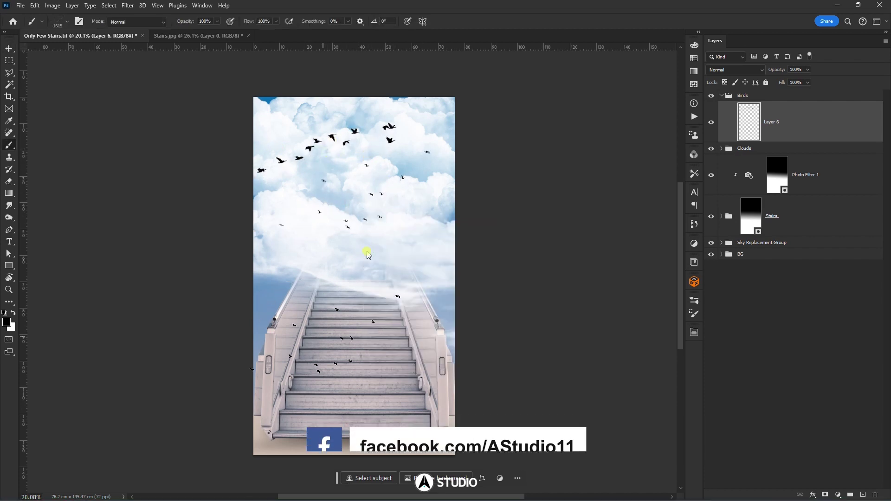
click(711, 123)
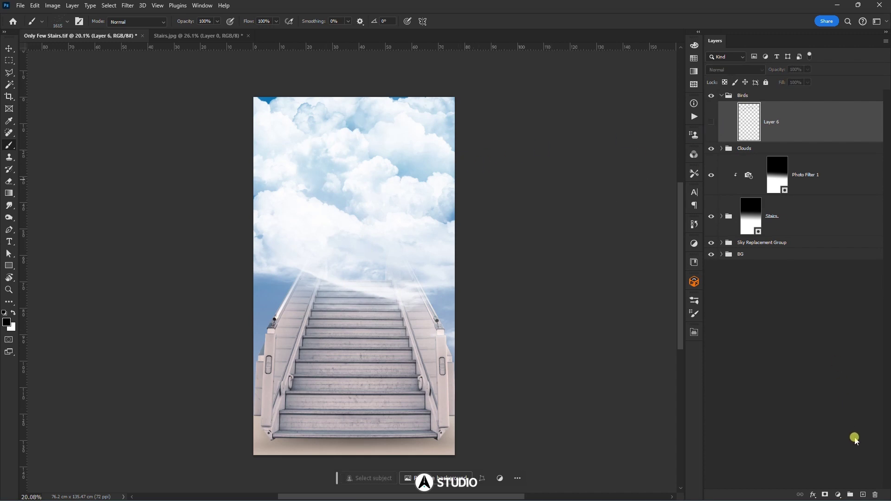
click(862, 494)
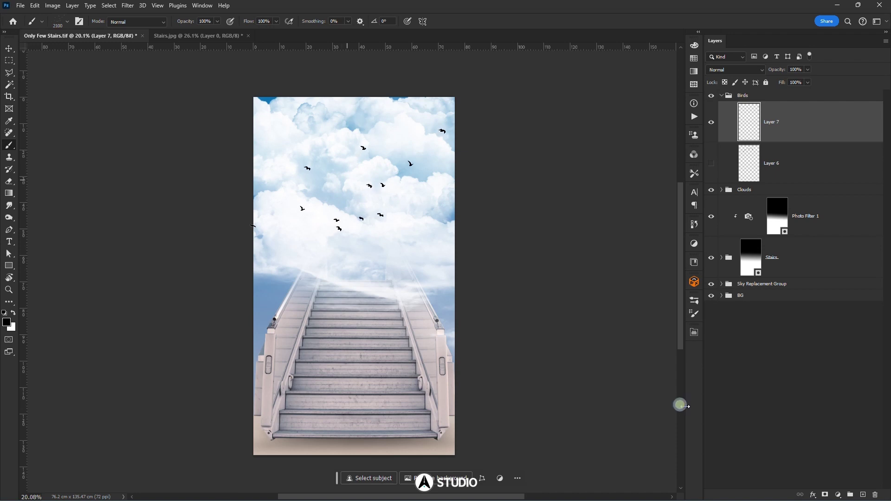
- Move the scattered flock on Layer 7 upward in the sky and enlarge it with Free Transform
key(v)
drag(370, 188, 371, 170)
key(ctrl+t)
drag(440, 160, 417, 165)
key(Return)
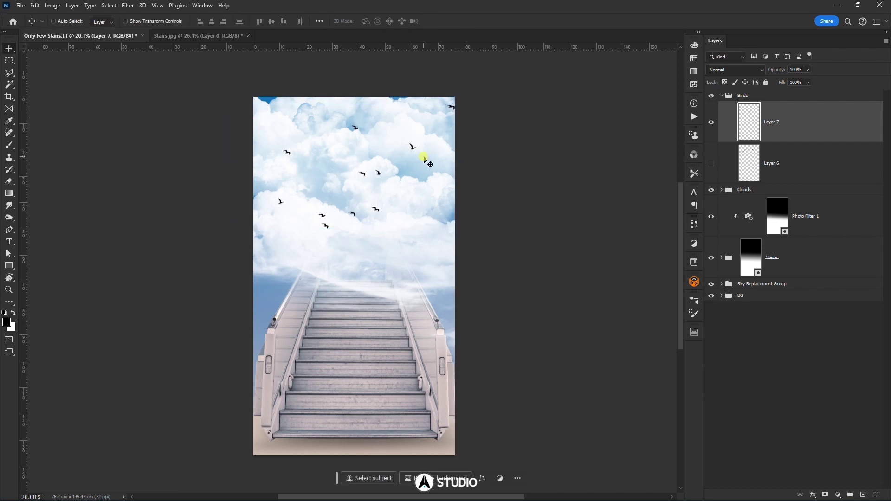
- Nudge the Layer 7 flock left and slightly up so the upper-right bird sits inside the canvas
key(shift+Left)
key(shift+Left)
key(shift+Left)
key(shift+Up)
key(shift+Up)
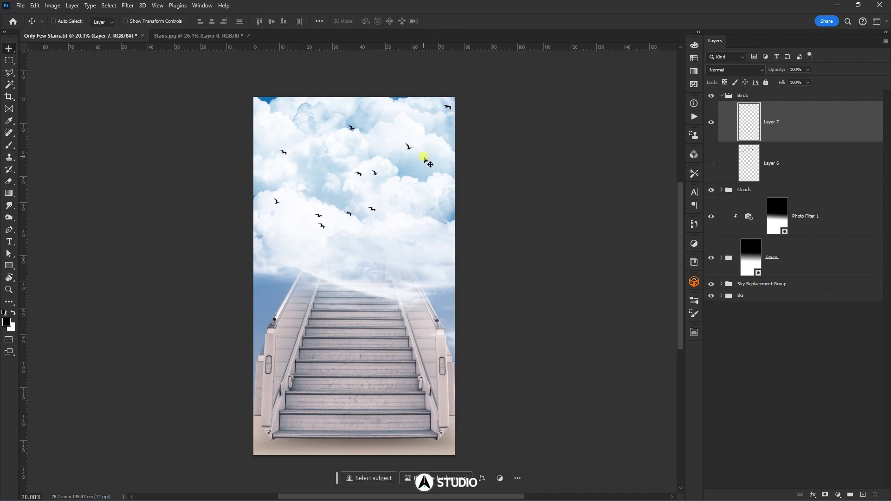
key(shift+Left)
key(shift+Left)
key(shift+Left)
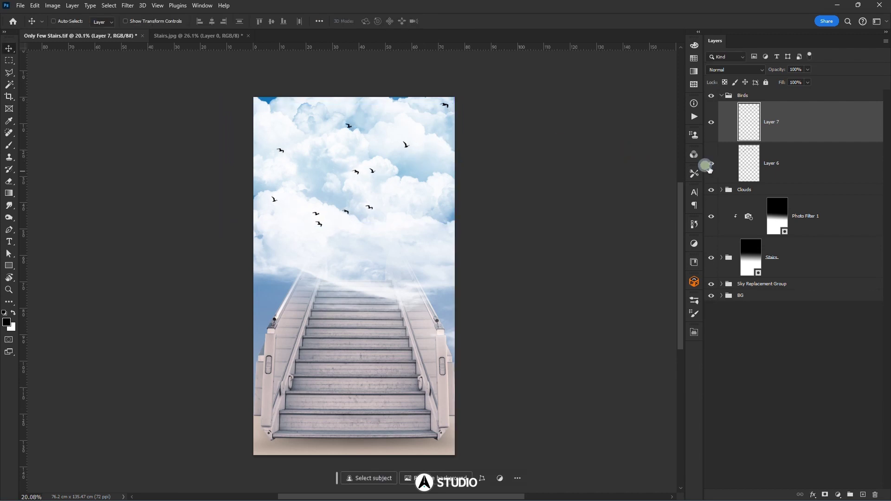
- Compare Layer 6 with the scattered flock, delete Layer 6 and collapse the Birds group
click(711, 163)
click(796, 167)
key(Delete)
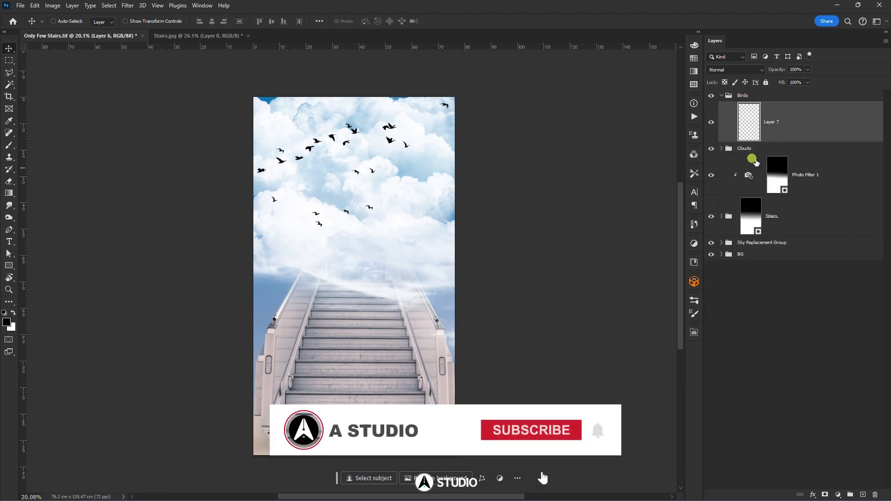
click(726, 95)
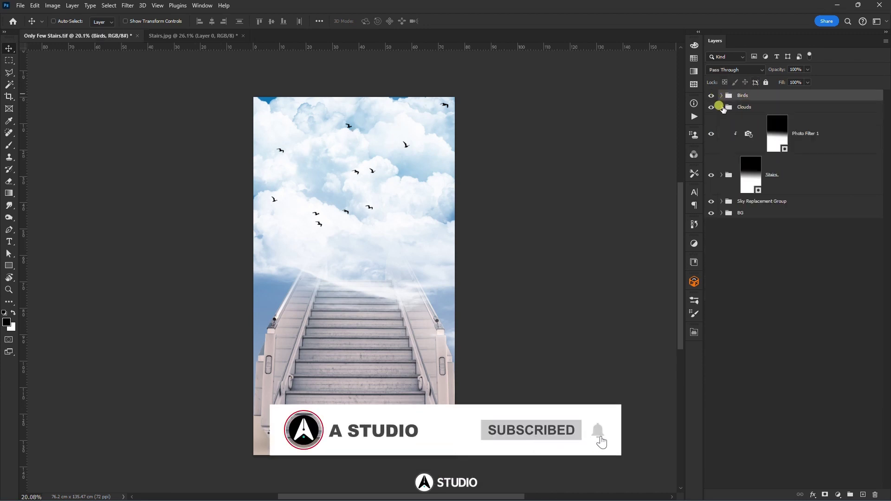
- Group the Stairs and Shadow layers together inside the existing Stairs group
click(849, 133)
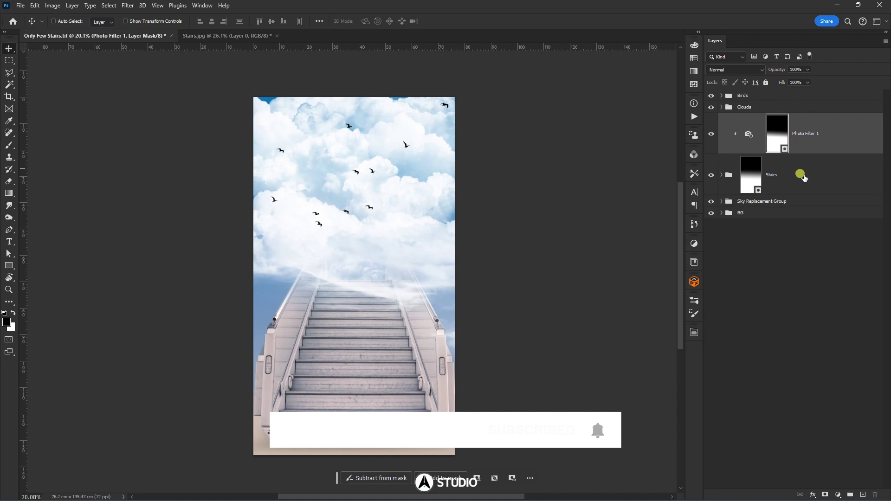
click(727, 178)
click(721, 175)
click(819, 206)
shift+click(813, 251)
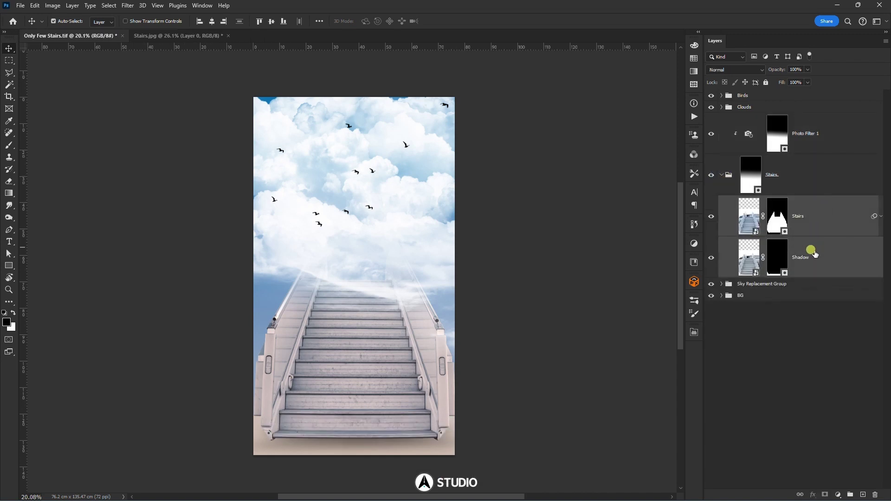
key(ctrl+g)
- Move the Photo Filter into the Stairs group, clip it to Group 1 and collapse the Stairs group
drag(825, 135, 793, 195)
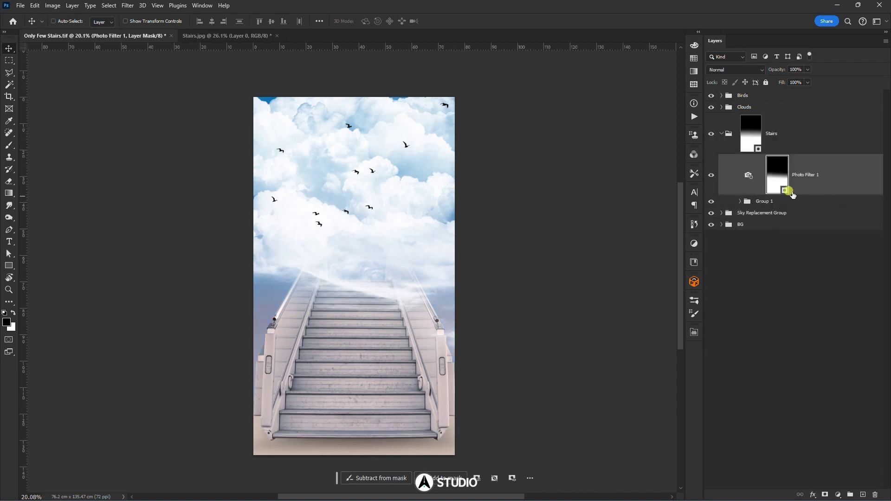
alt+click(774, 194)
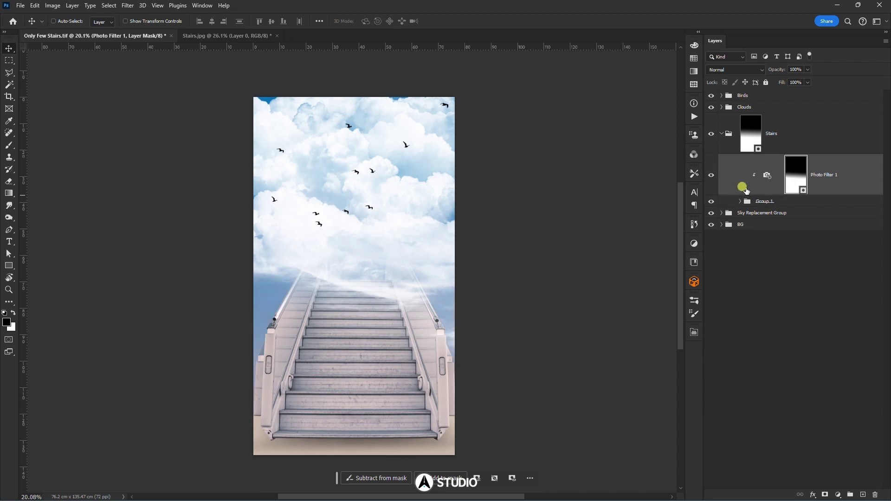
click(711, 176)
click(723, 133)
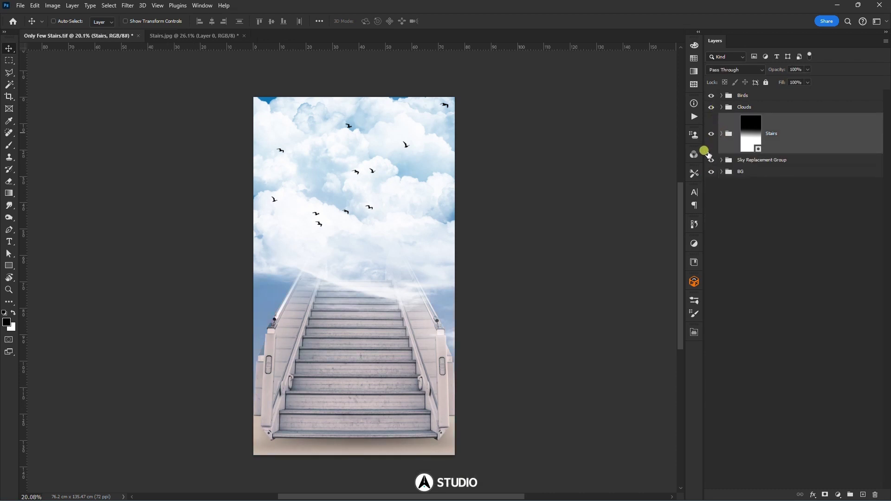
- Add a new layer above the Birds group and place it in a group named Rain
click(754, 98)
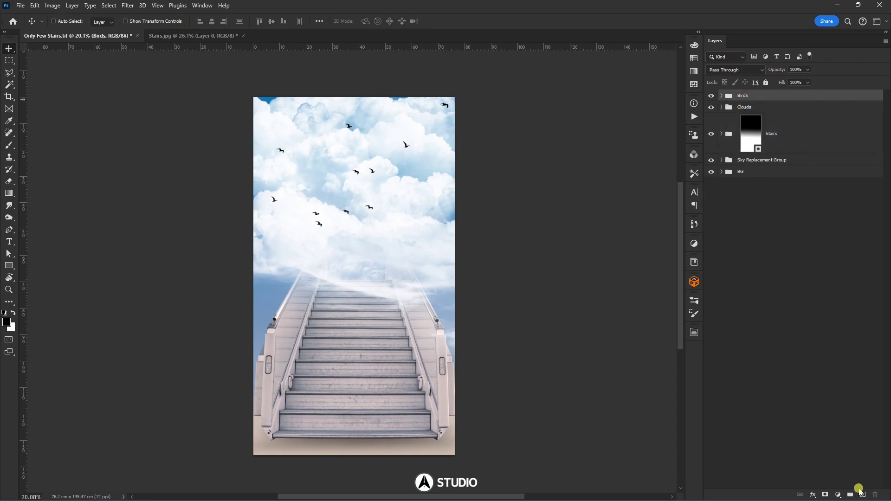
click(862, 494)
key(b)
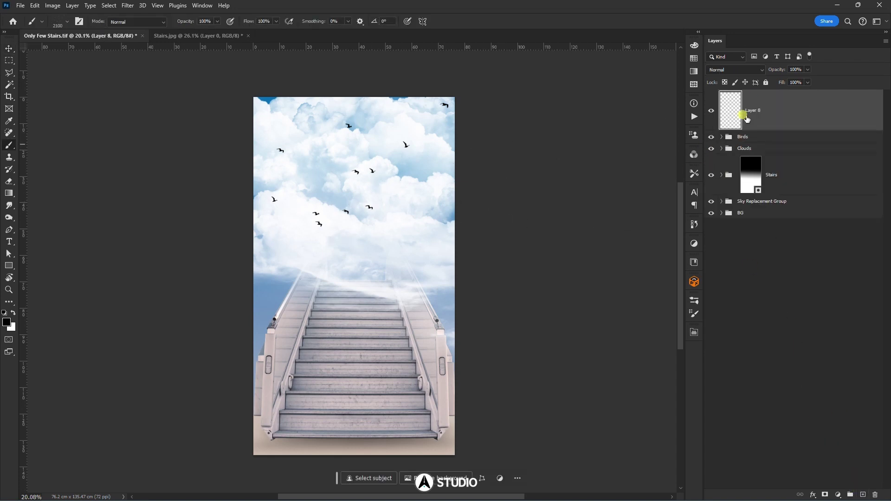
key(ctrl+g)
click(752, 98)
text(Ra)
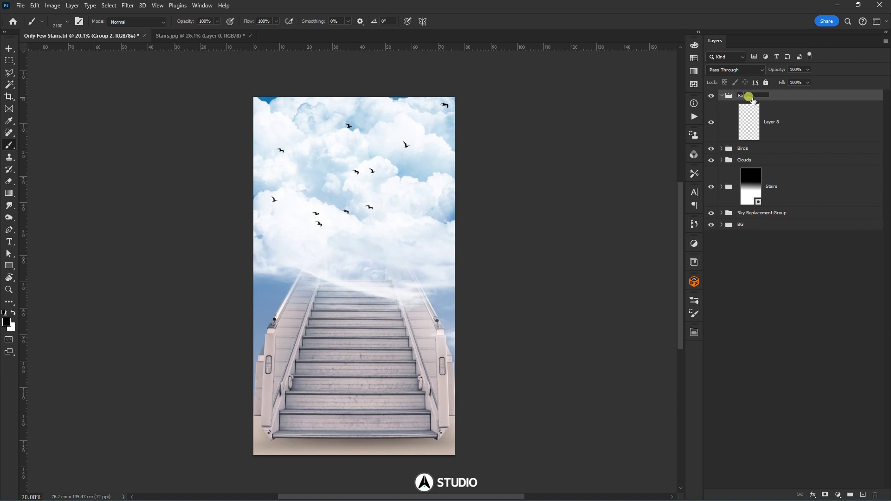
text(in)
key(Return)
- Select Layer 8 in the Rain group and choose the Rain 2 brush with the default black foreground colour
key(v)
click(763, 119)
key(g)
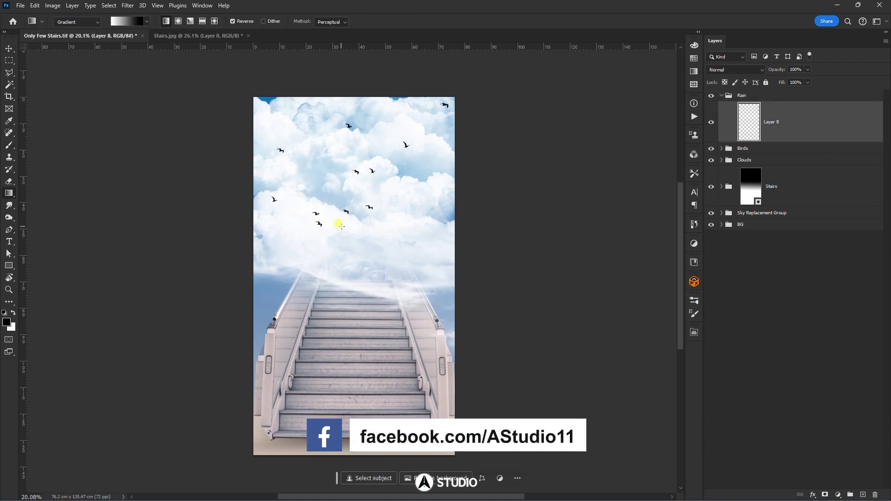
key(b)
right_click(379, 226)
scroll(431, 337, down, 3)
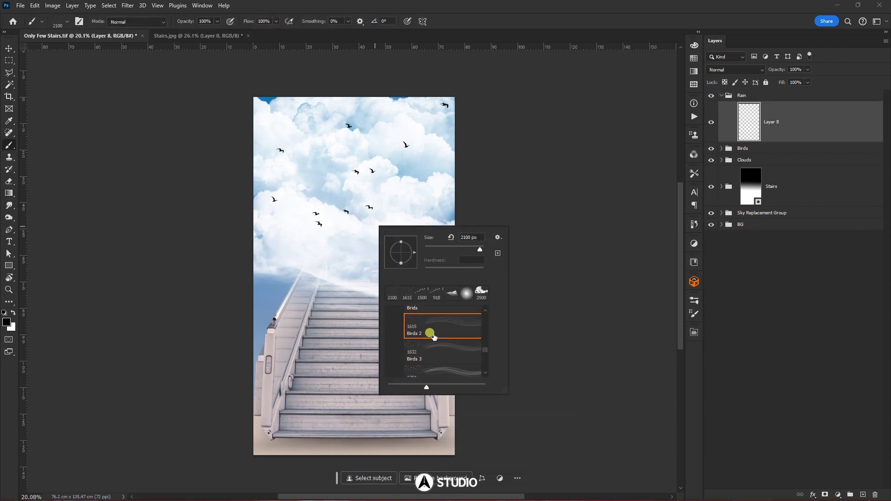
scroll(434, 338, down, 5)
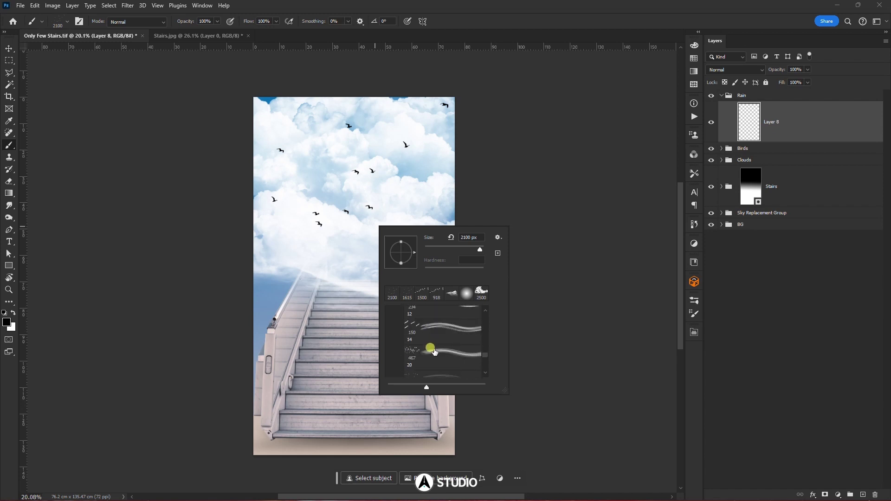
scroll(434, 348, down, 6)
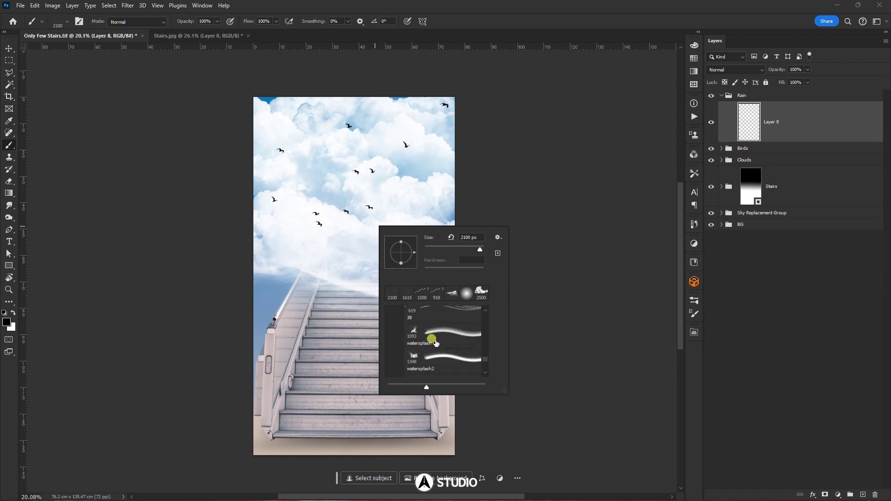
scroll(436, 343, down, 5)
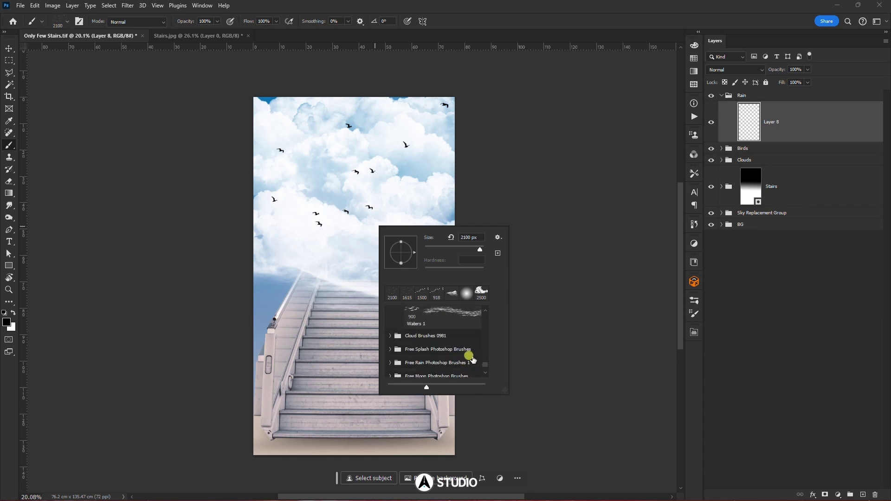
drag(487, 368, 487, 325)
scroll(418, 357, up, 1)
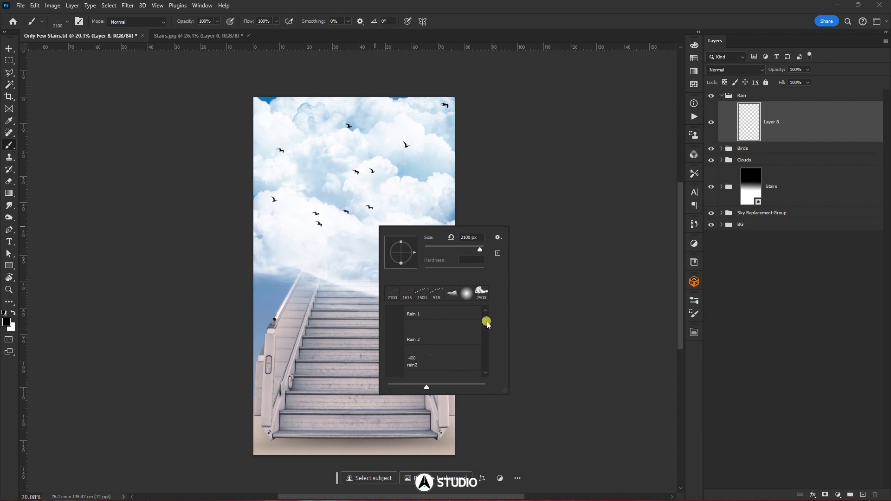
click(435, 344)
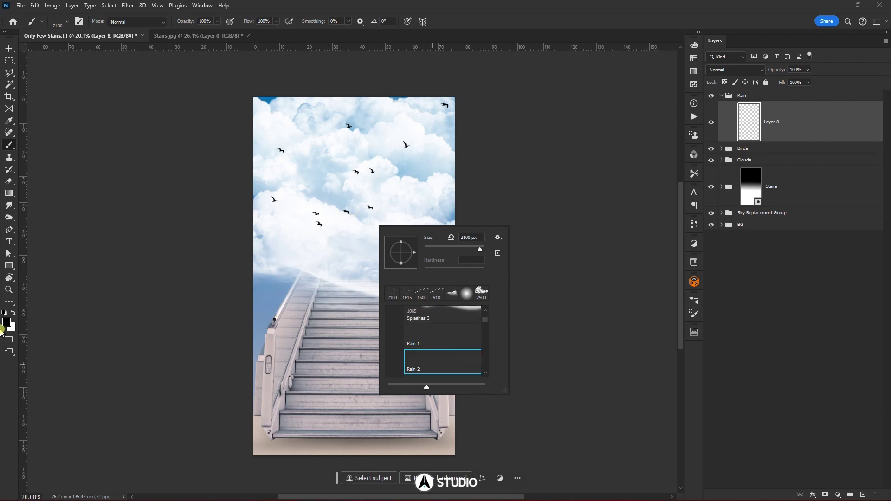
click(5, 316)
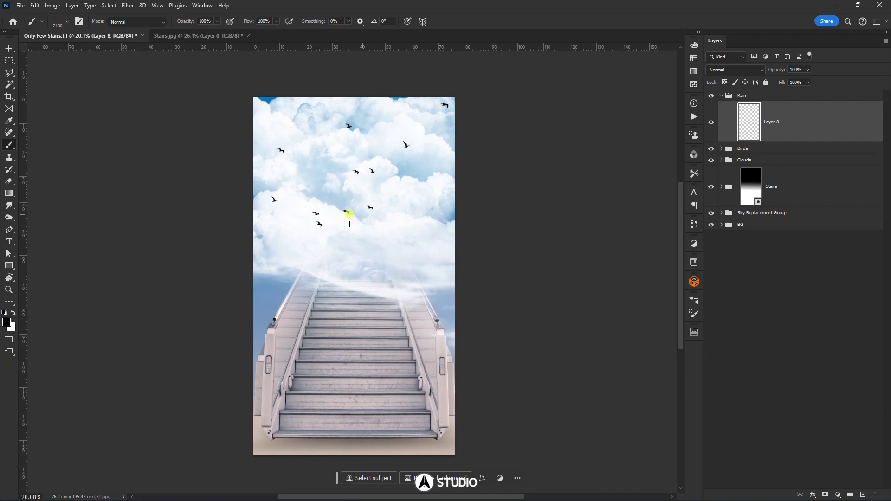
- Try stamping the Rain 2 brush on the clouds at 354 px and again at 1457 px
right_click(349, 179)
click(464, 202)
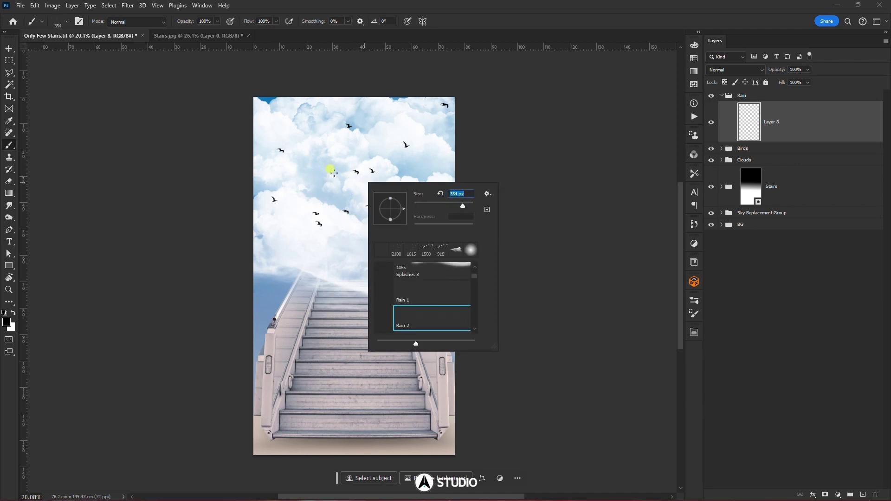
click(329, 161)
scroll(374, 172, up, 2)
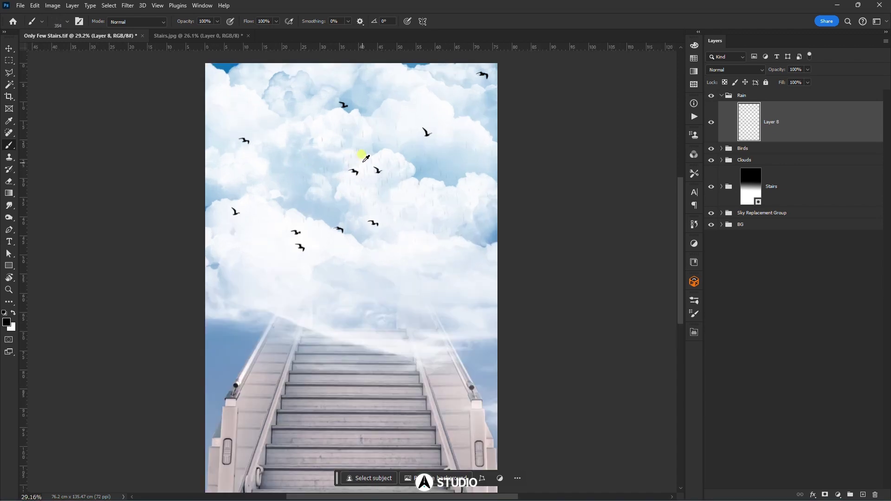
right_click(446, 149)
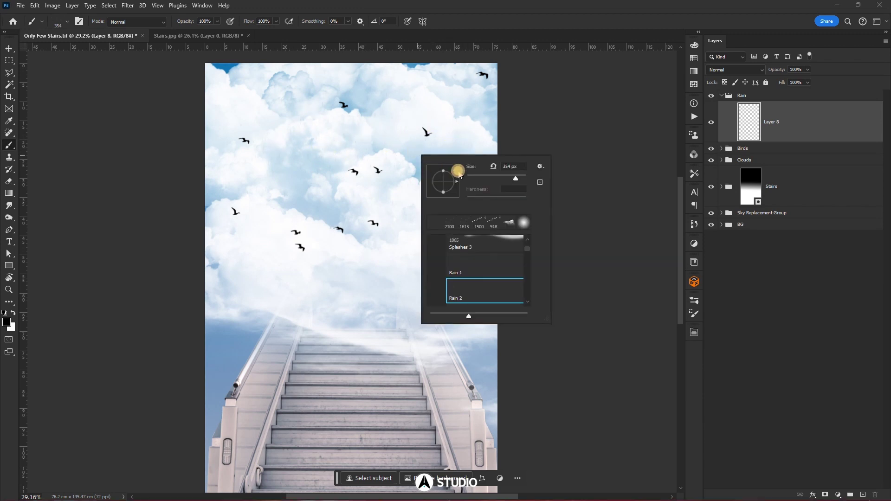
drag(517, 178, 521, 178)
click(343, 160)
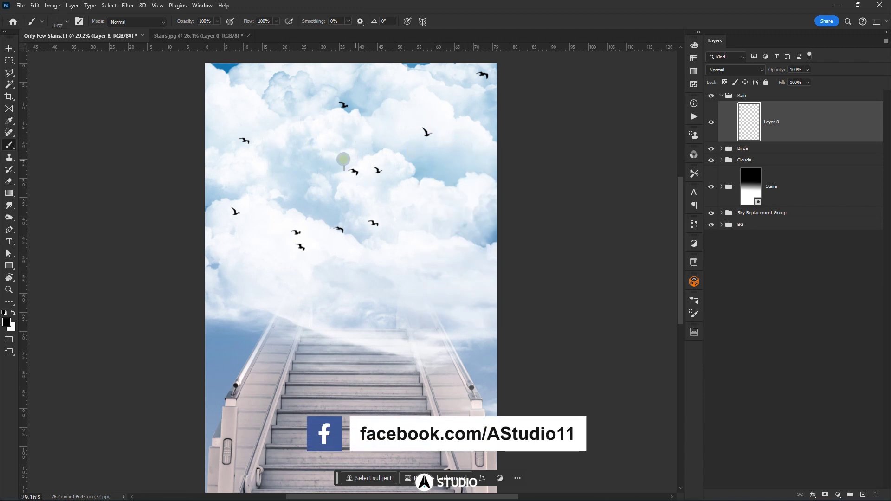
key(bracketleft)
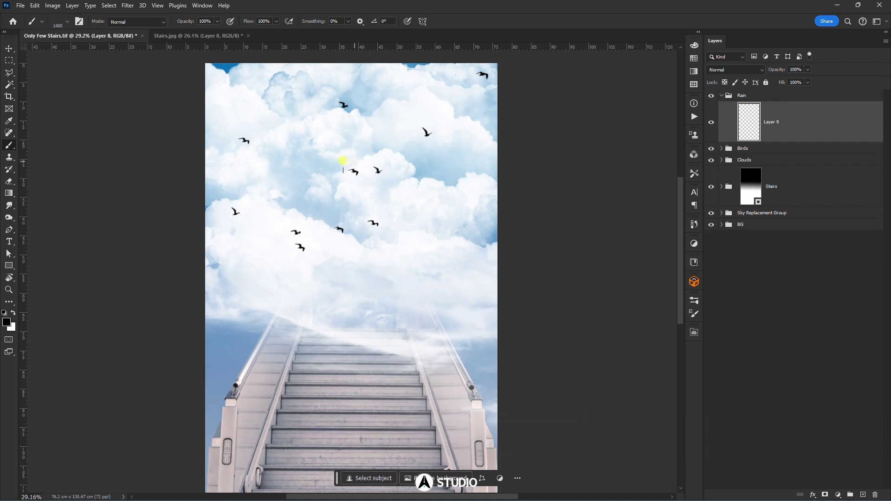
key(bracketleft)
- Try painting Rain 2 streaks across the clouds at a brush size of 1102 px and undo them
right_click(276, 145)
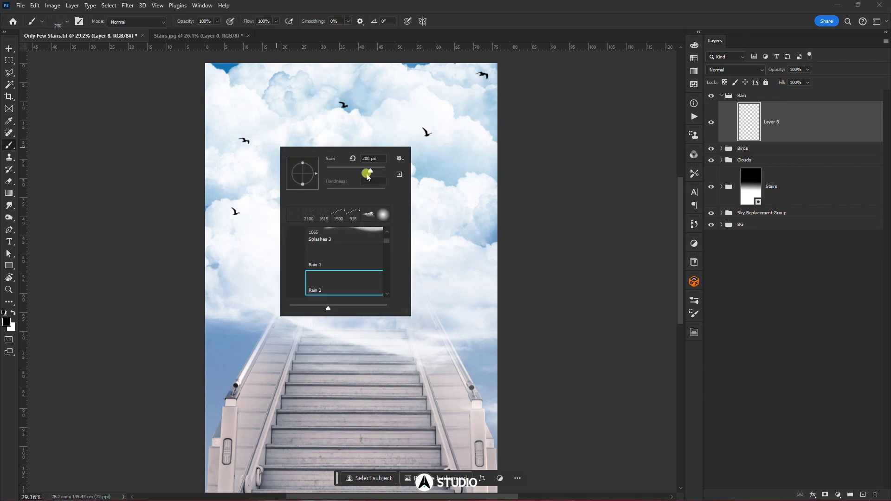
drag(374, 168, 380, 168)
click(262, 154)
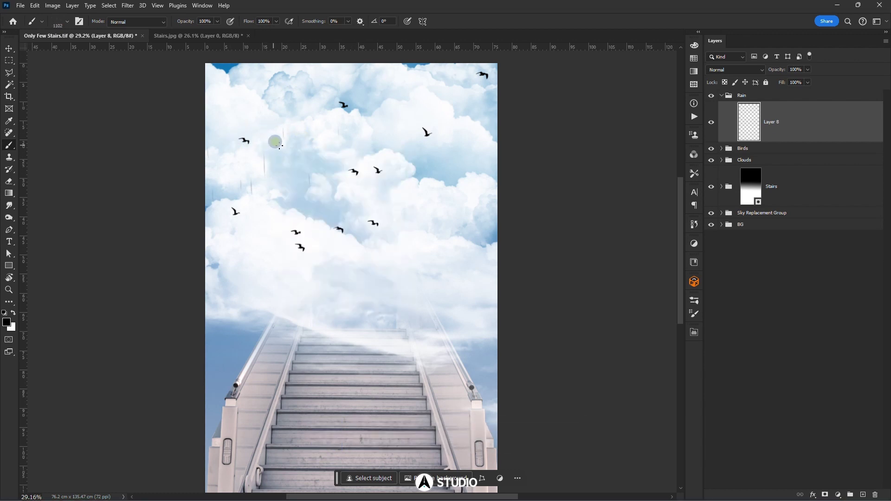
drag(278, 144, 435, 147)
drag(411, 189, 438, 255)
key(ctrl+z)
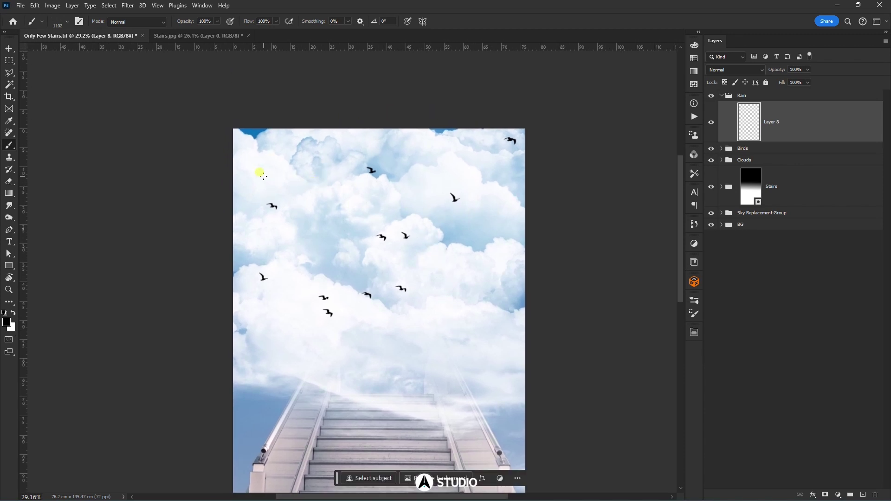
- Try painting Rain 2 streaks over the sky with the brush at 511 px and undo them
right_click(290, 202)
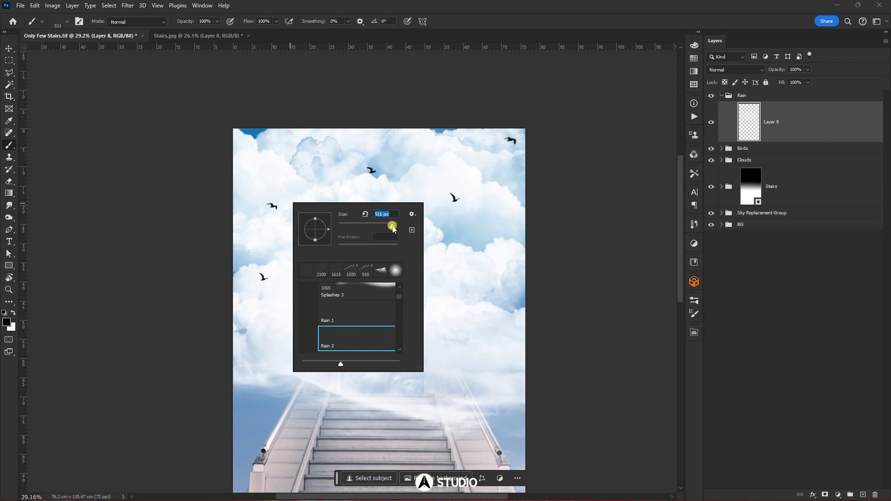
key(Return)
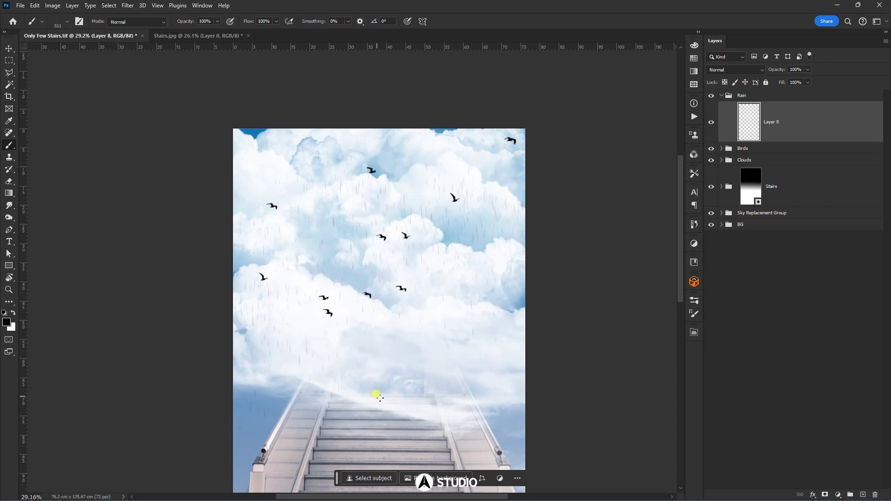
key(ctrl+z)
- Try painting with the Rain 1 brush at 511 px over the cloudy sky
right_click(414, 219)
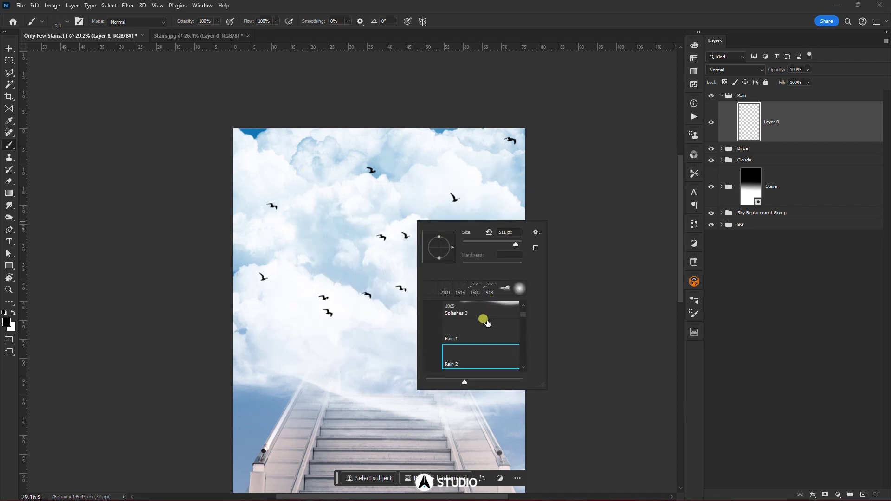
click(478, 334)
drag(352, 233, 481, 233)
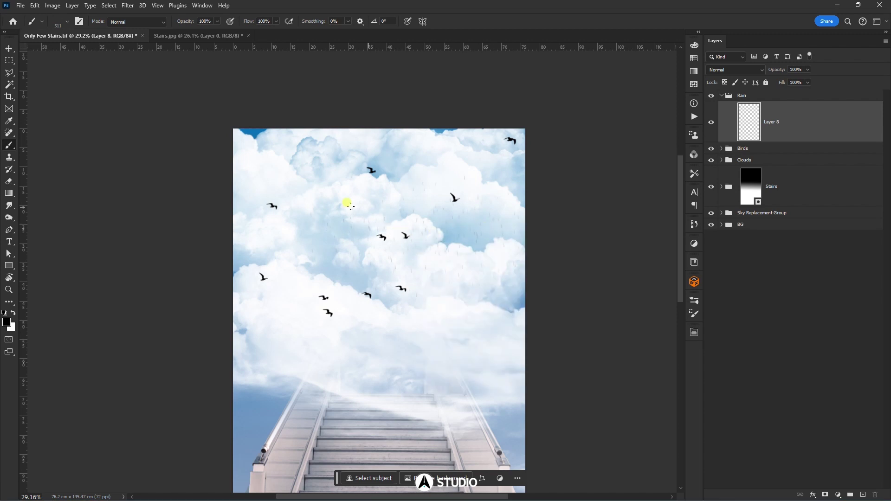
scroll(441, 255, down, 2)
drag(426, 252, 391, 207)
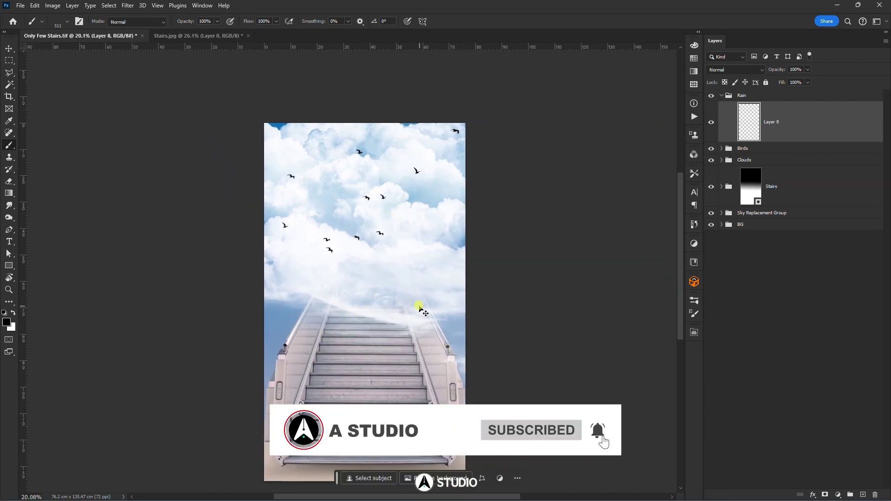
- Try the rain2 brush at 400 px with a stroke over the clouds
key(x)
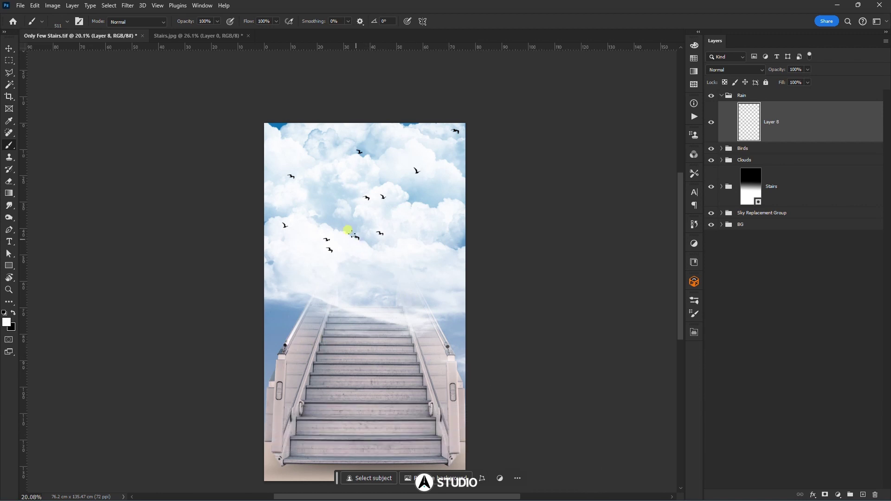
right_click(324, 206)
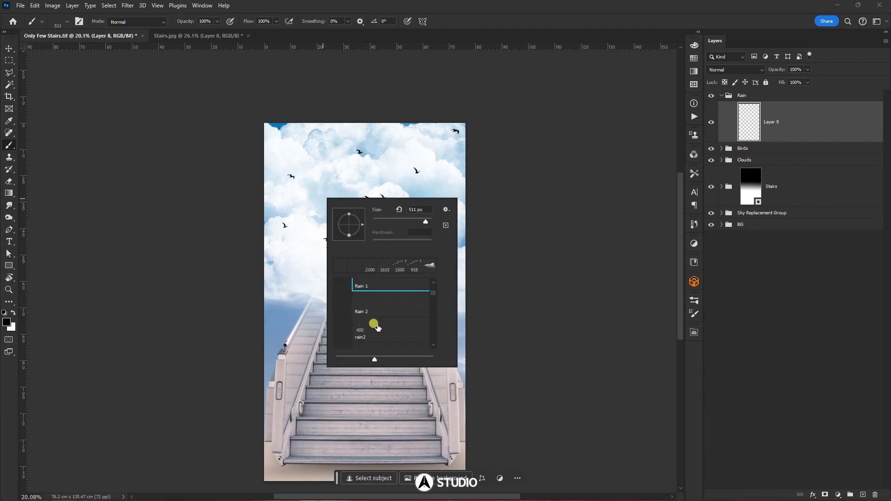
click(378, 342)
drag(318, 189, 385, 189)
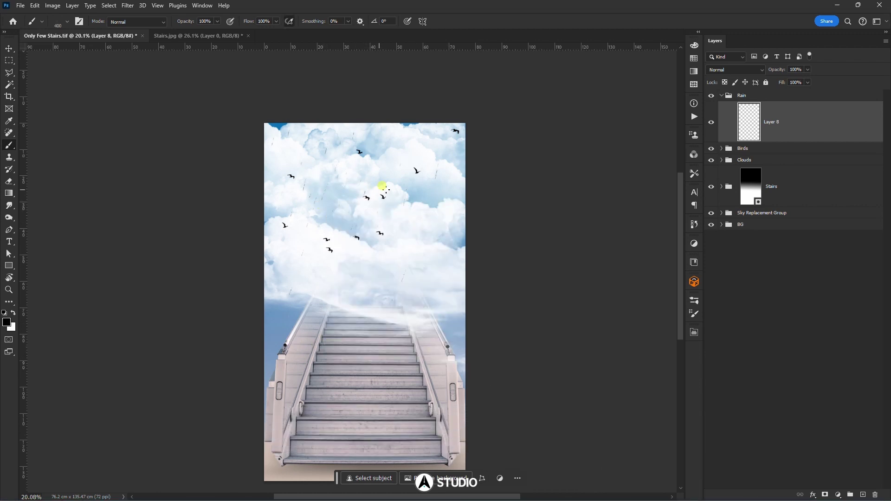
right_click(321, 187)
key(Escape)
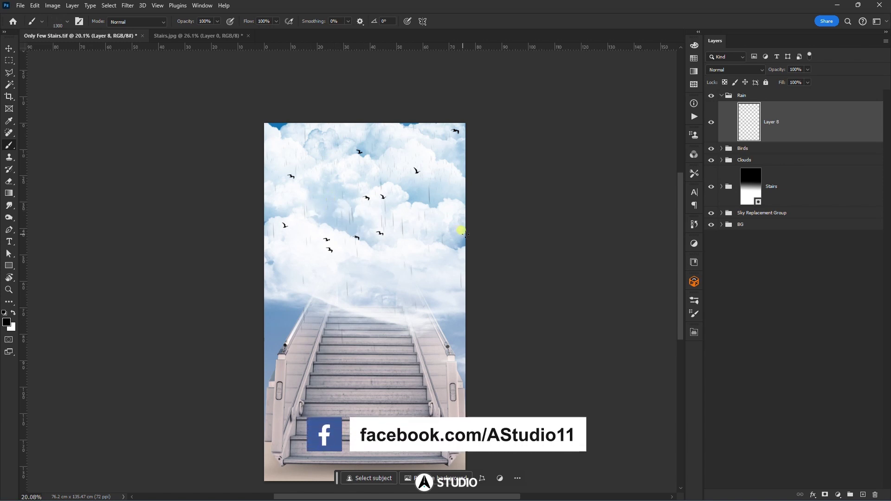
- Reduce the rain brush to 1000 px, paint rain streaks across the clouds on Layer 8 and shift them slightly upward
key(bracketleft)
key(bracketleft)
key(bracketleft)
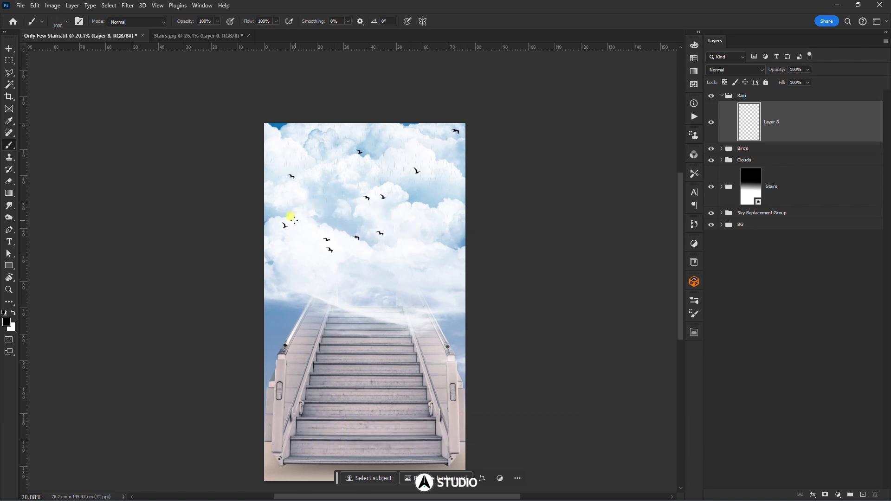
mouse_move(288, 222)
mouse_down()
mouse_move(346, 239)
mouse_move(485, 237)
mouse_up()
scroll(456, 222, down, 2)
scroll(432, 236, up, 3)
key(v)
drag(424, 237, 412, 212)
- Add a layer mask to Layer 8, fade the rain out towards the stairs with a linear gradient and collapse the Rain group
key(g)
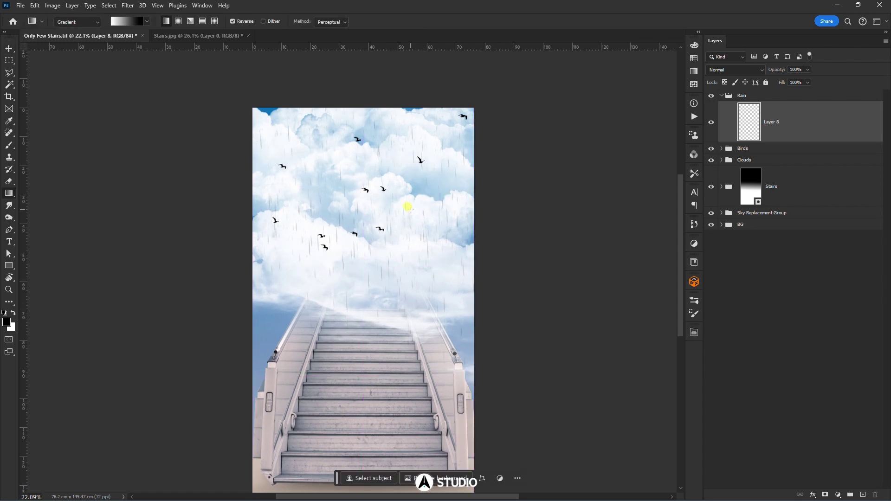
click(825, 495)
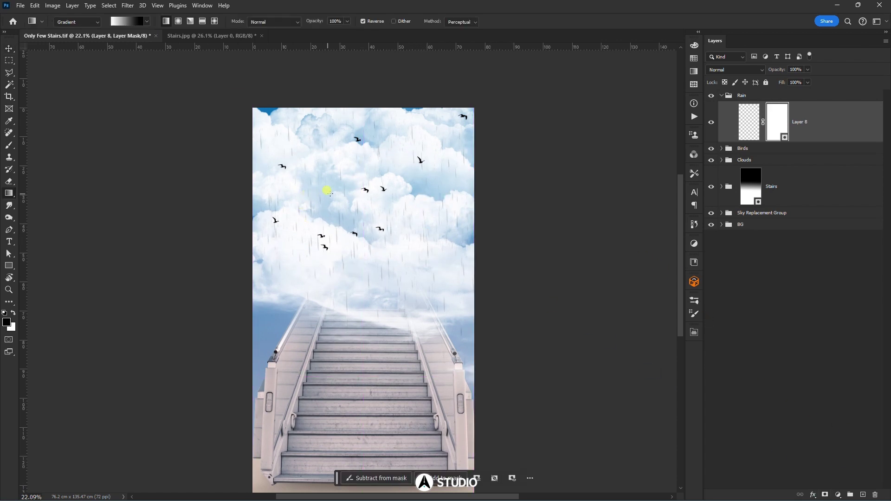
drag(374, 223, 381, 296)
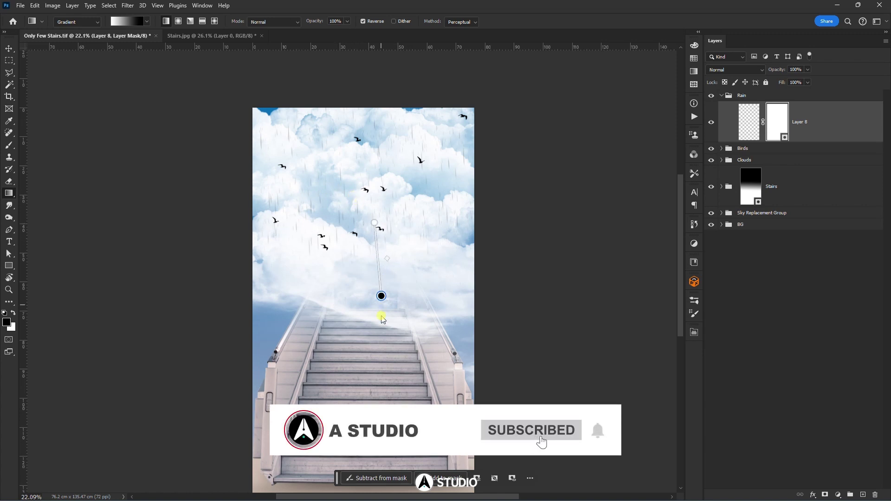
drag(367, 155, 389, 362)
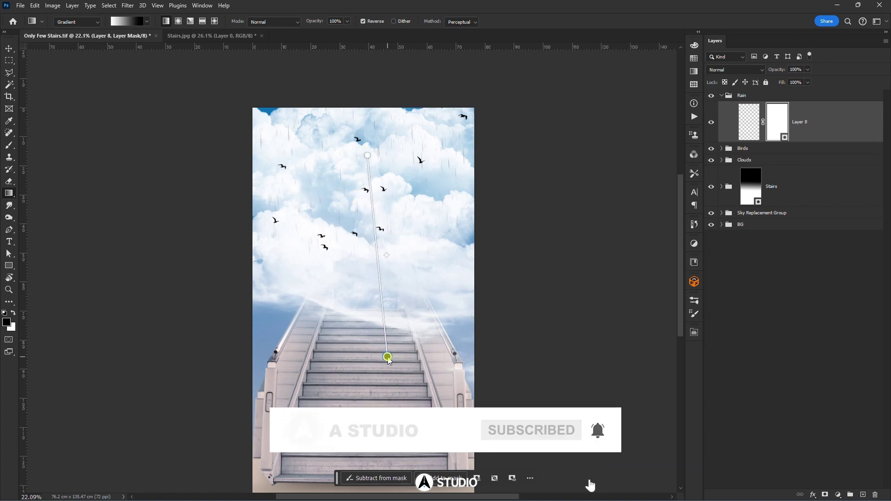
key(v)
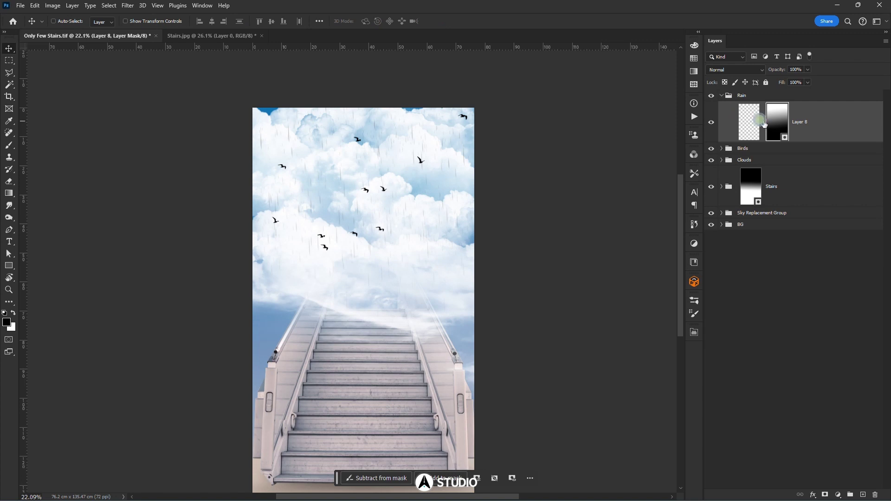
drag(417, 217, 417, 207)
click(722, 95)
scroll(425, 179, down, 2)
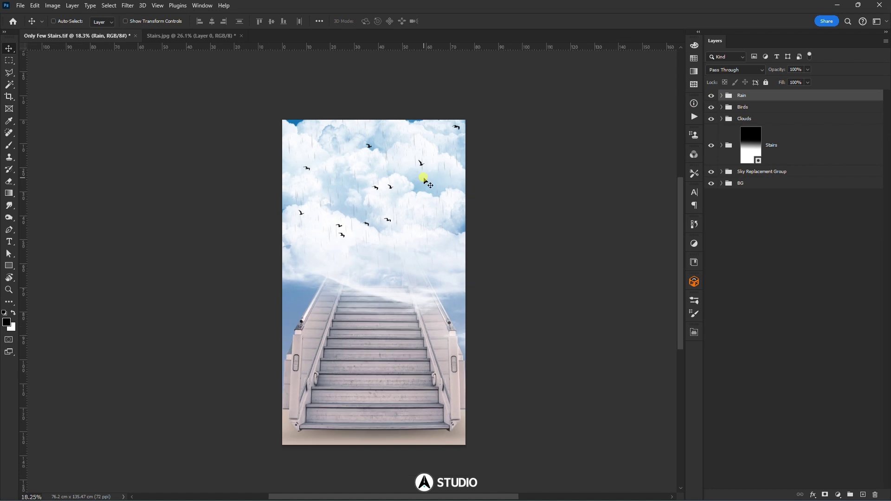
- Add a Color Overlay to Layer 8 with blue sampled from the sky beside the stairs, shifted to a deeper, more saturated blue
click(721, 95)
double_click(822, 108)
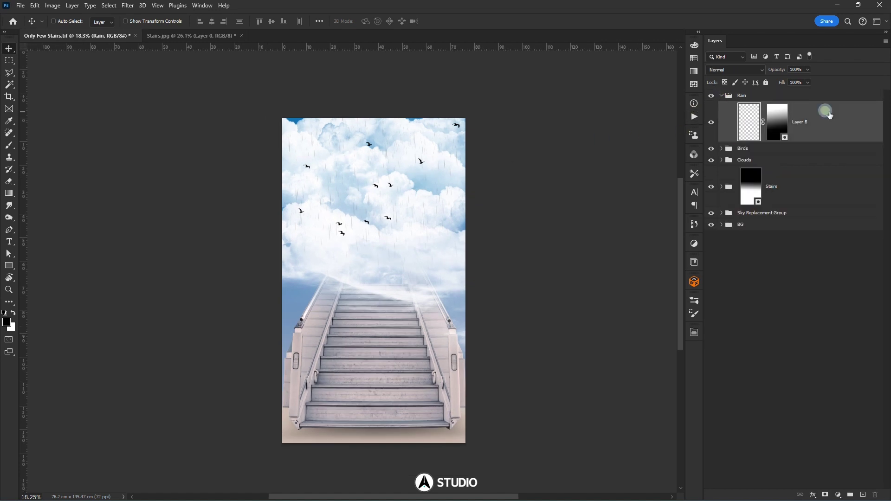
click(564, 322)
click(750, 233)
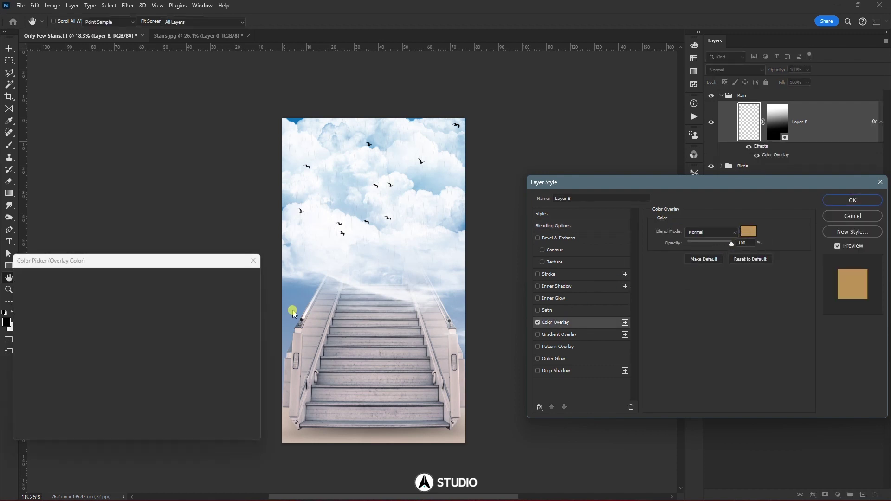
click(293, 290)
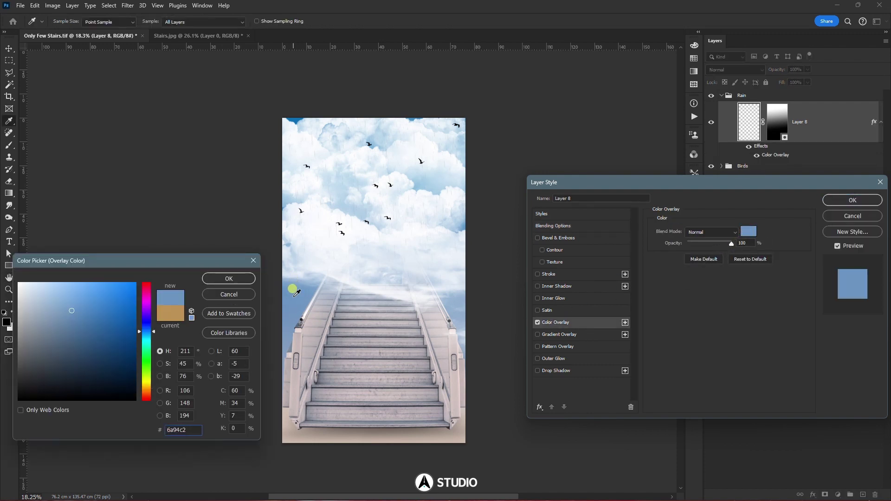
drag(112, 321, 119, 335)
click(228, 279)
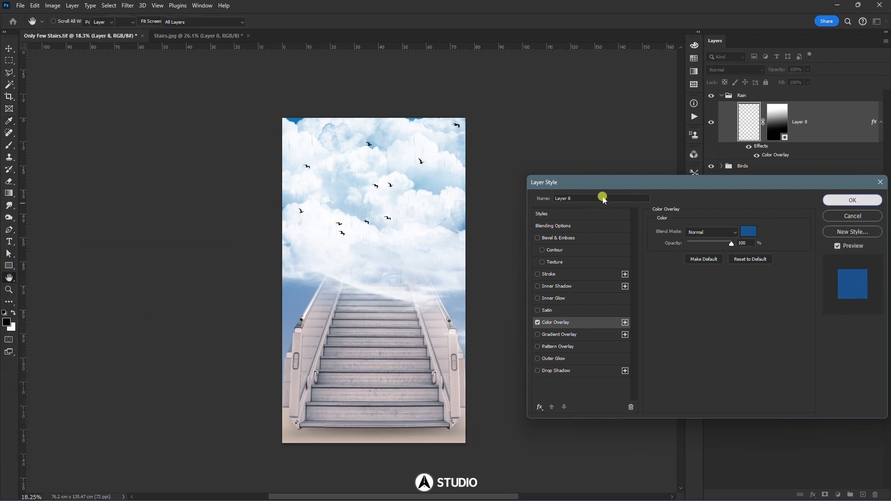
key(Return)
- Enlarge the Layer 8 rain streaks slightly with Free Transform so they extend past the canvas edge
key(ctrl+t)
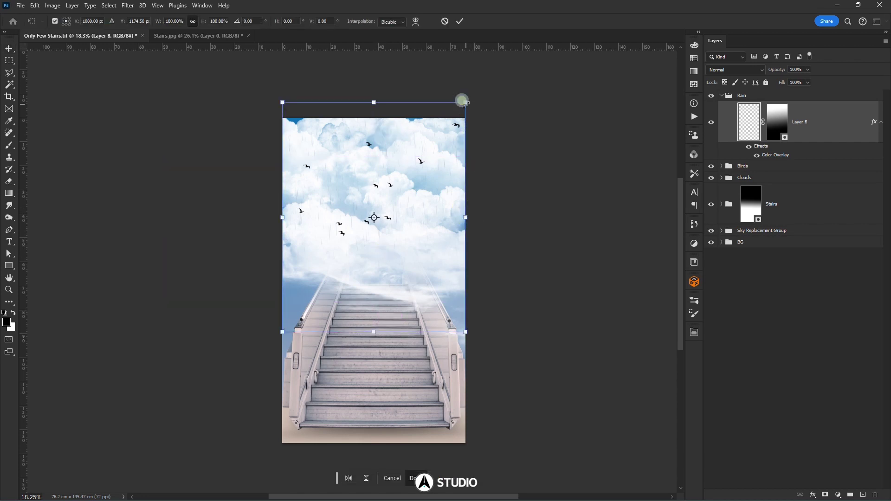
mouse_move(469, 102)
mouse_down()
mouse_move(464, 98)
mouse_move(478, 92)
mouse_move(481, 99)
mouse_up()
key(Return)
key(ctrl+0)
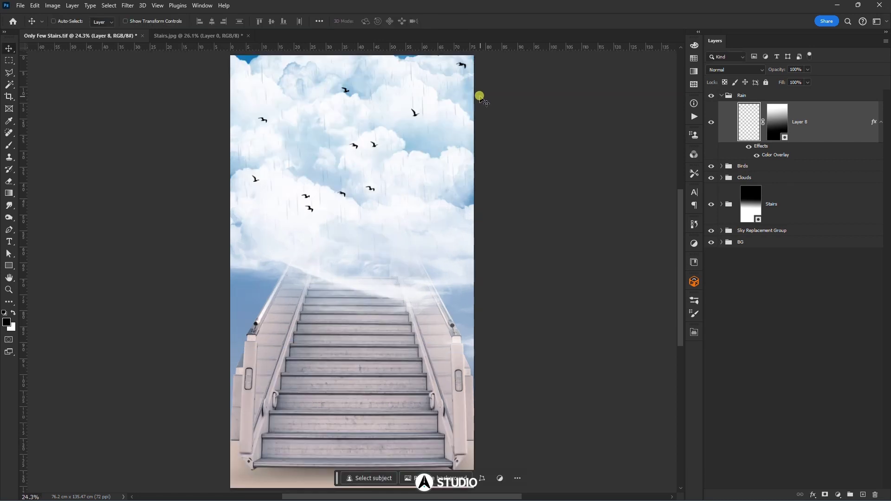
drag(434, 144, 435, 153)
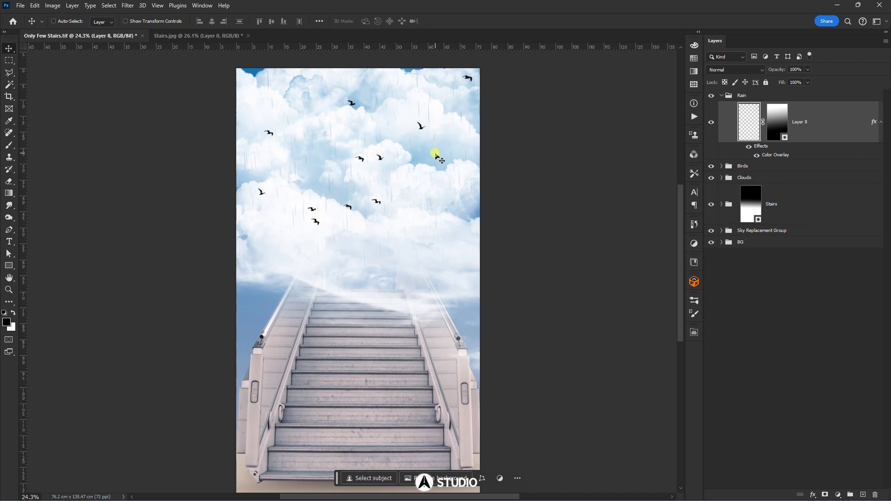
key(ctrl+0)
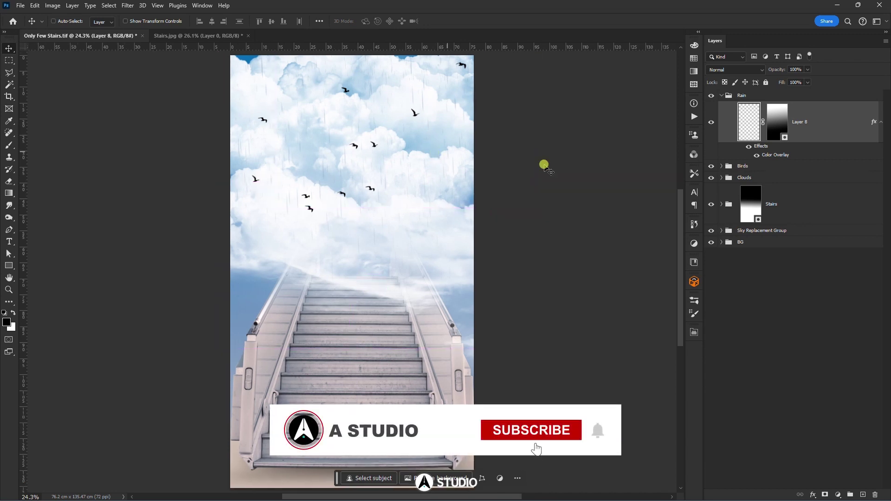
- Add a Brightness/Contrast adjustment clipped to the Sky Replacement Group and set its brightness to -28
click(765, 206)
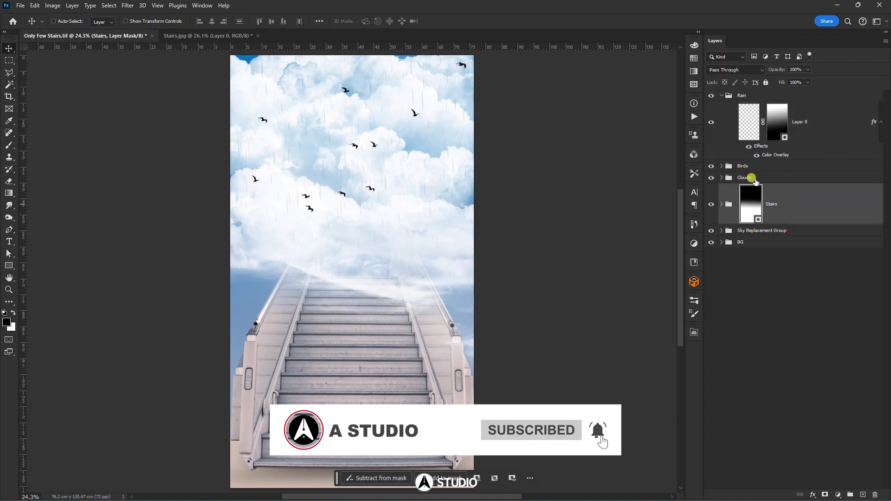
click(753, 178)
click(762, 231)
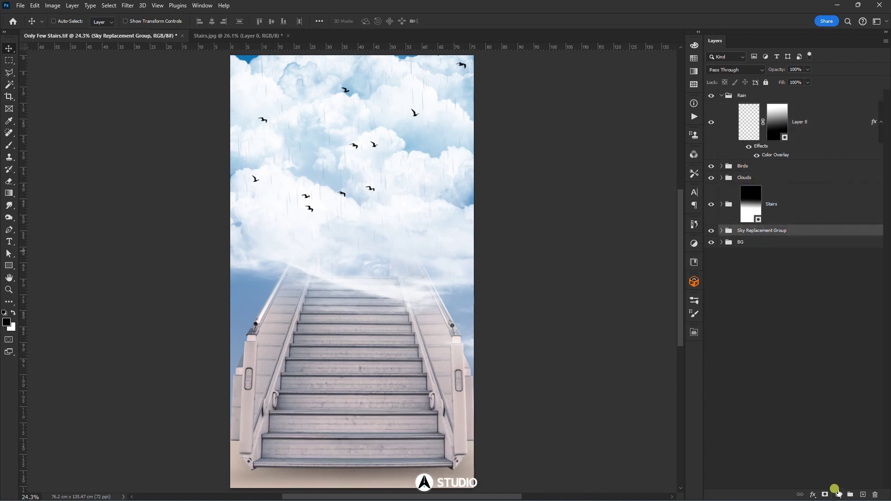
click(839, 495)
click(846, 360)
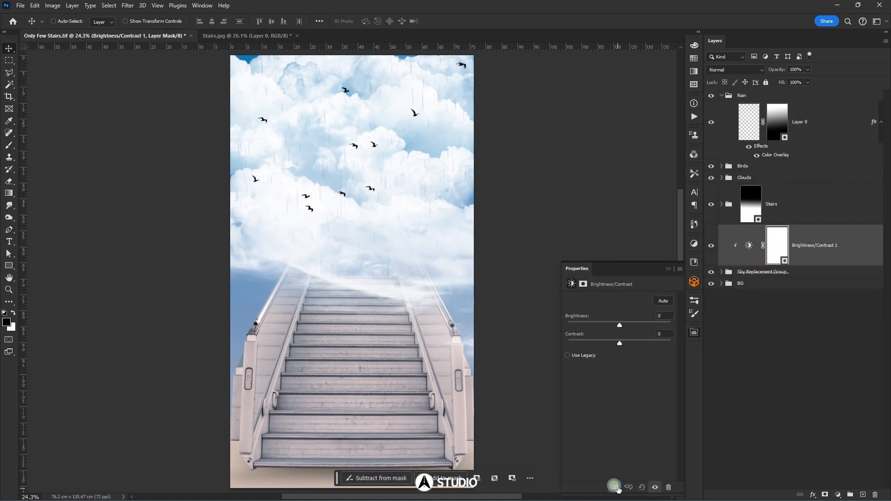
drag(621, 325, 610, 326)
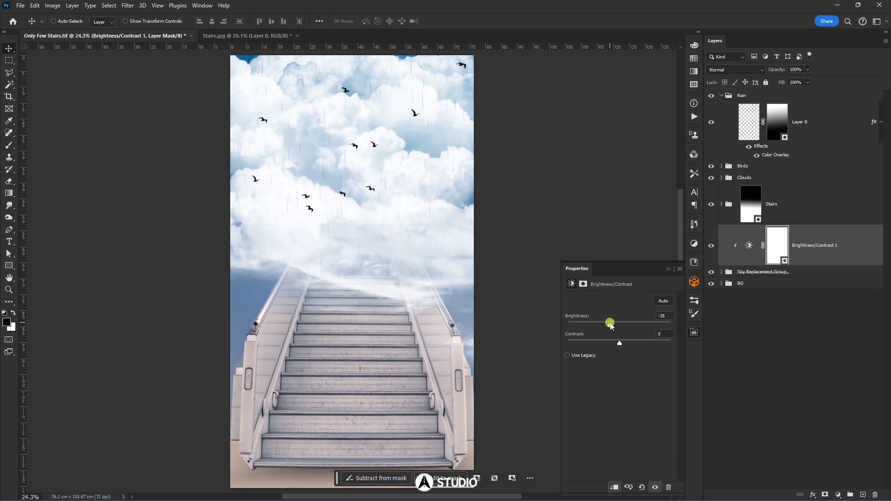
- Move the Brightness/Contrast adjustment to the top of the layer stack, setting brightness to -40 and contrast to -1
drag(825, 245, 798, 181)
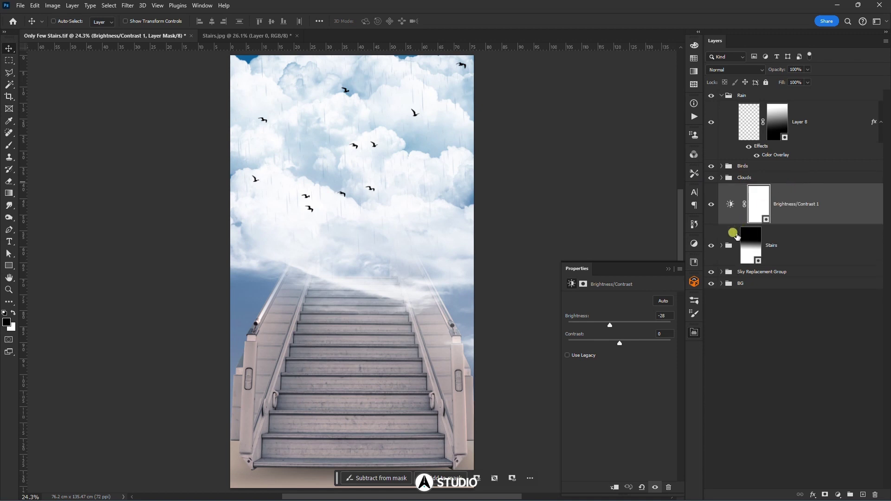
drag(609, 326, 611, 346)
drag(804, 203, 802, 174)
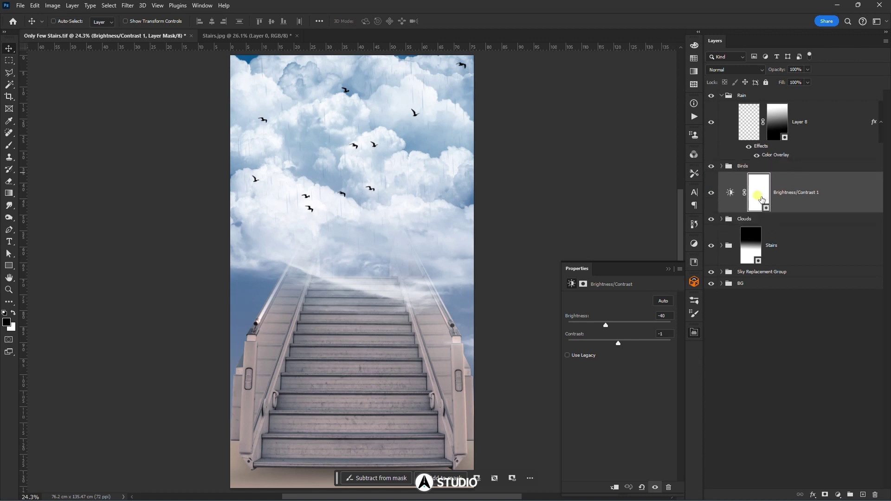
drag(811, 91, 810, 91)
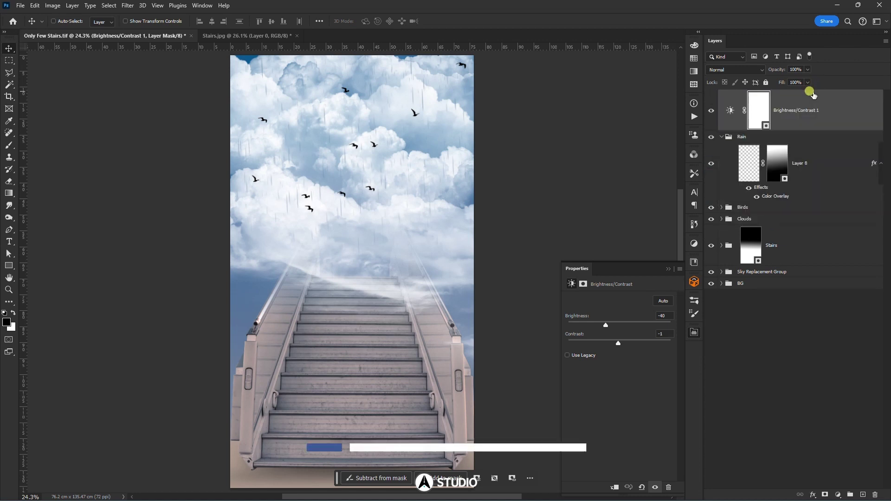
- Set the Brightness/Contrast adjustment to brightness -33 and contrast 34
click(728, 110)
drag(606, 320, 603, 328)
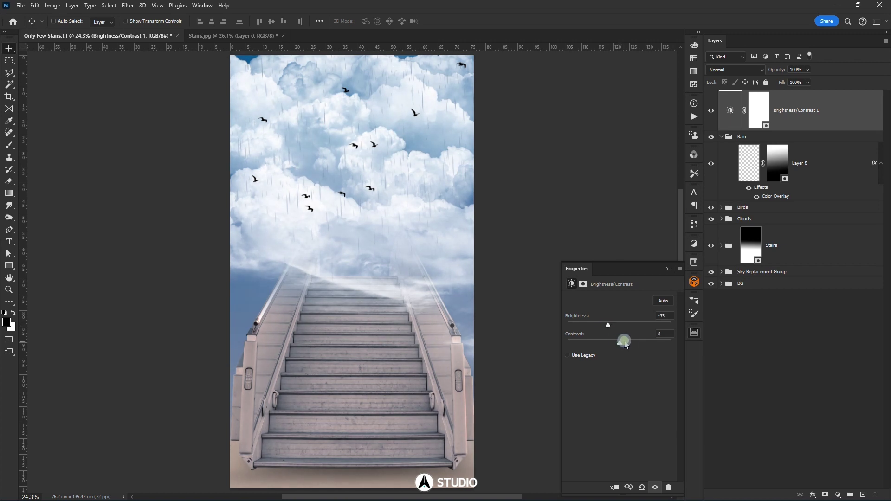
drag(618, 344, 637, 342)
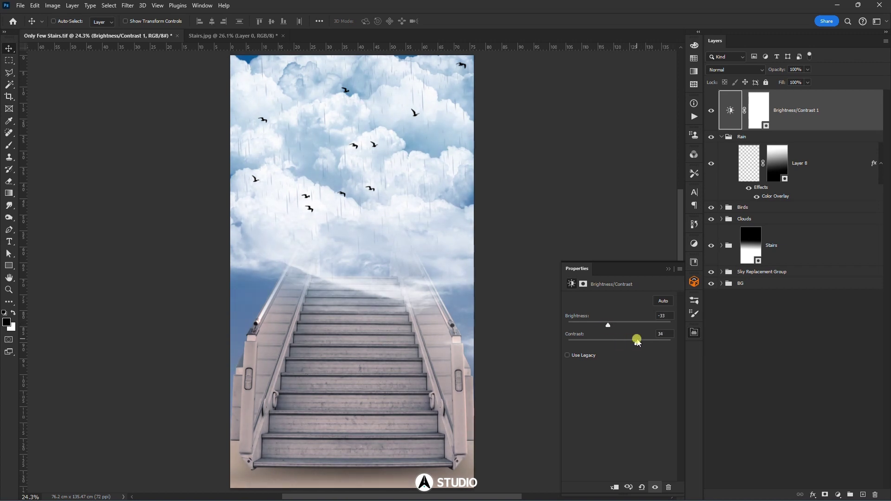
click(671, 268)
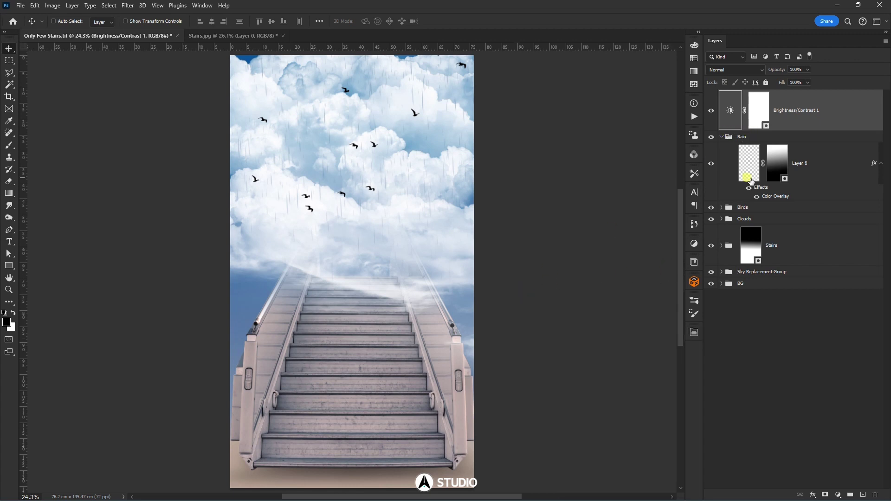
- Lower the Clouds group towards the stairs and scale it to 106.64%
click(746, 223)
drag(444, 190, 440, 196)
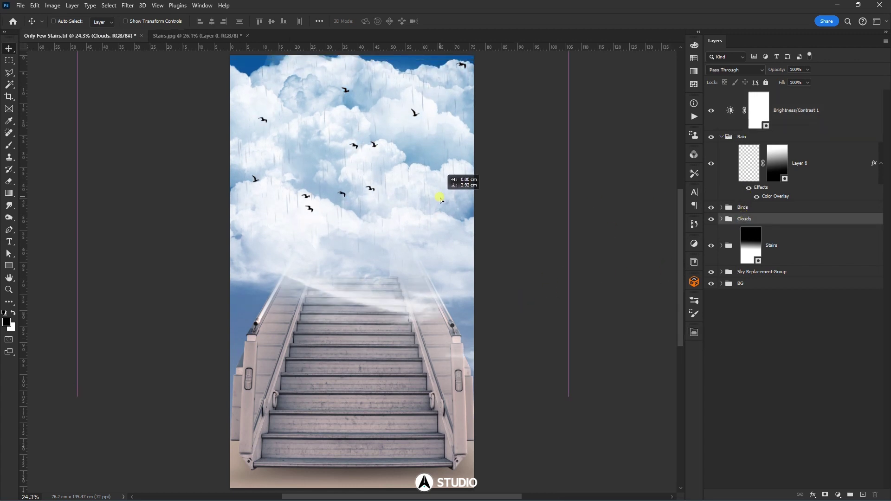
scroll(439, 195, down, 2)
key(ctrl+t)
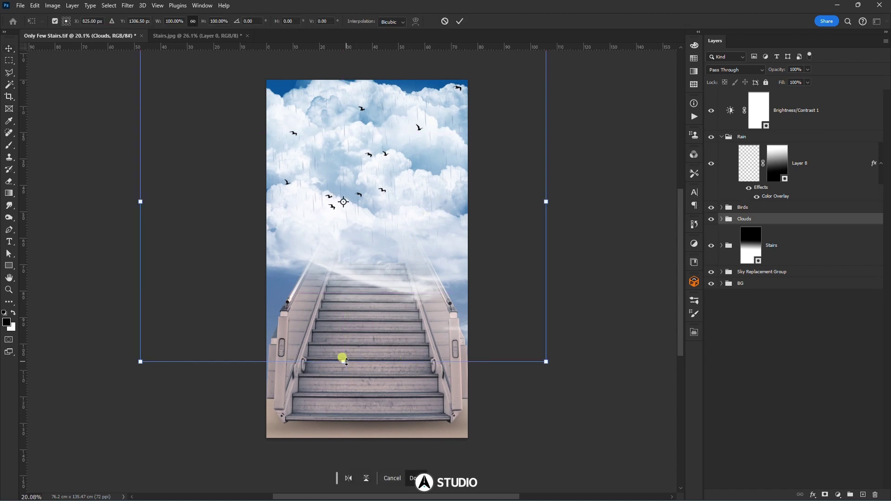
drag(347, 361, 346, 372)
drag(404, 233, 404, 248)
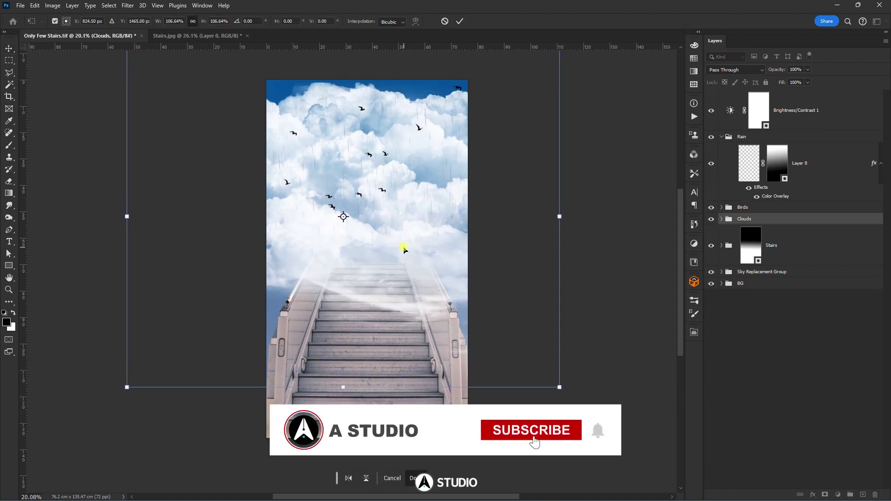
key(Return)
key(Return)
- Reposition the Layer 4, Layer 2 and upper-left clouds to cover the open sky near the image's upper edge
ctrl+click(374, 92)
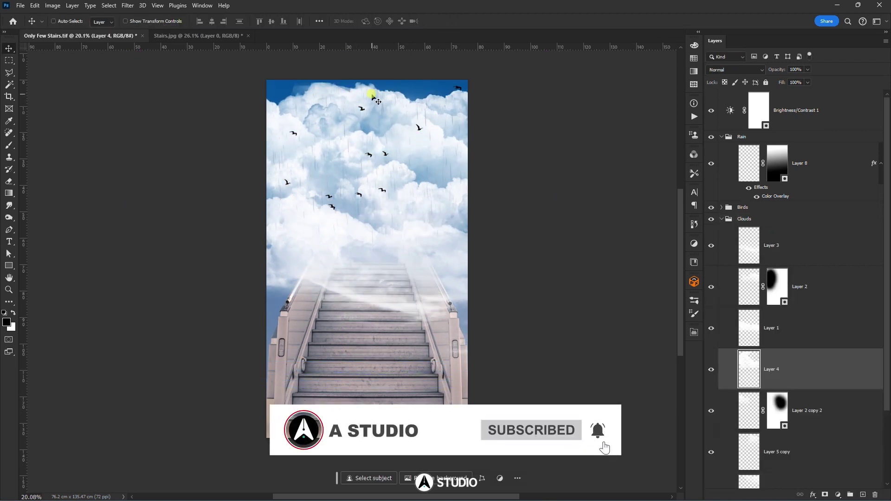
drag(374, 91, 444, 106)
ctrl+click(395, 107)
ctrl+click(432, 140)
drag(433, 141, 433, 133)
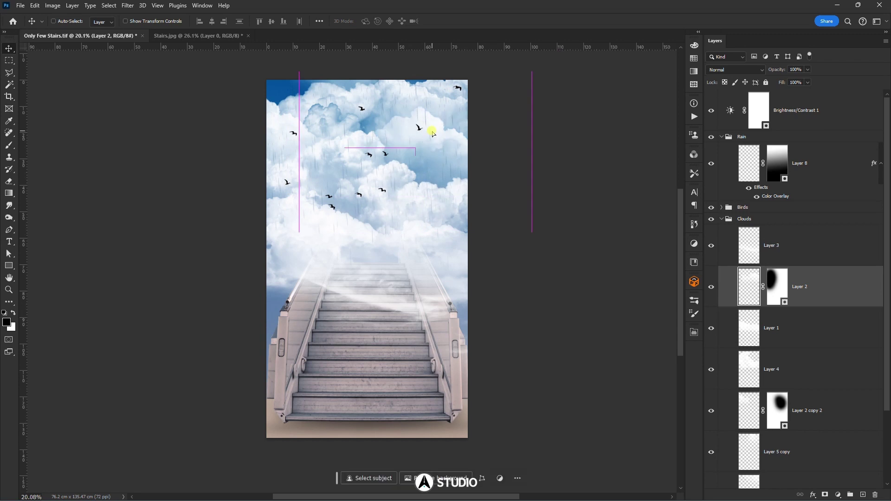
ctrl+click(278, 106)
drag(277, 105, 310, 79)
- Enlarge the Layer 4 cloud slightly, move it up towards the upper-right sky and collapse the Clouds group
ctrl+click(324, 95)
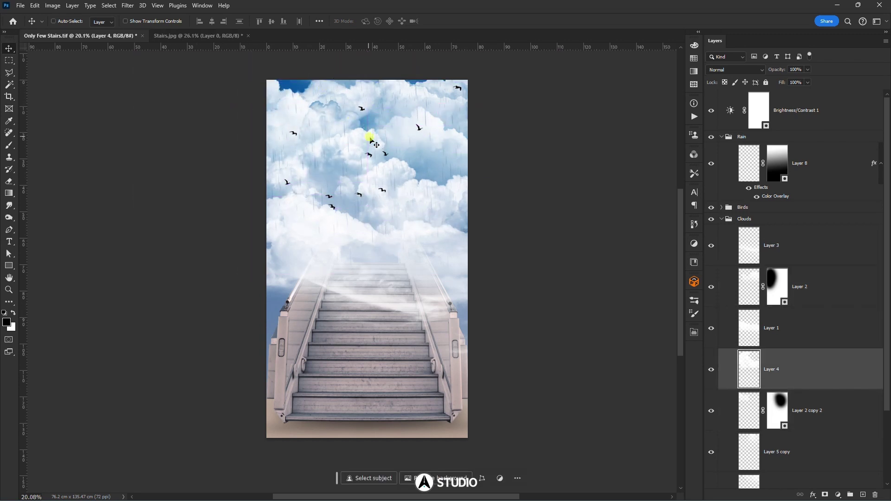
key(ctrl+t)
drag(497, 174, 502, 174)
drag(419, 149, 444, 94)
key(Return)
ctrl+click(436, 117)
ctrl+click(444, 90)
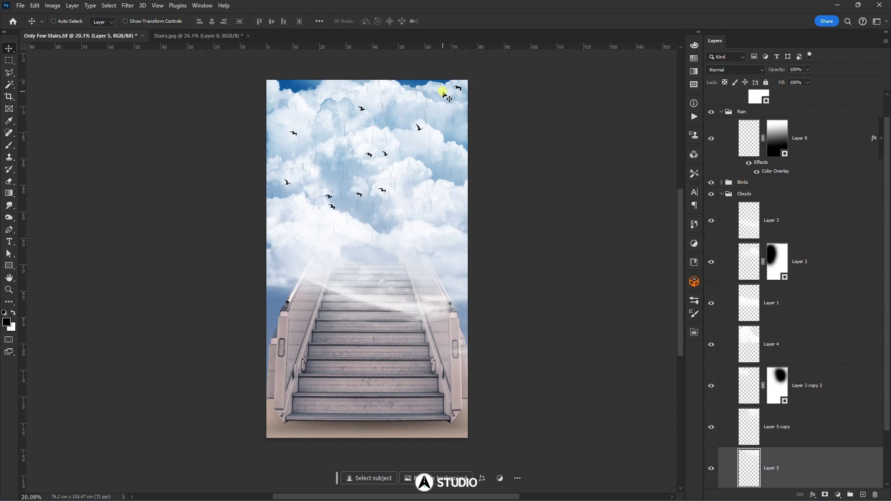
click(726, 195)
click(721, 194)
- Scale the Stairs group's layer mask to 93.01% height with Free Transform, lowering its upper edge
click(754, 246)
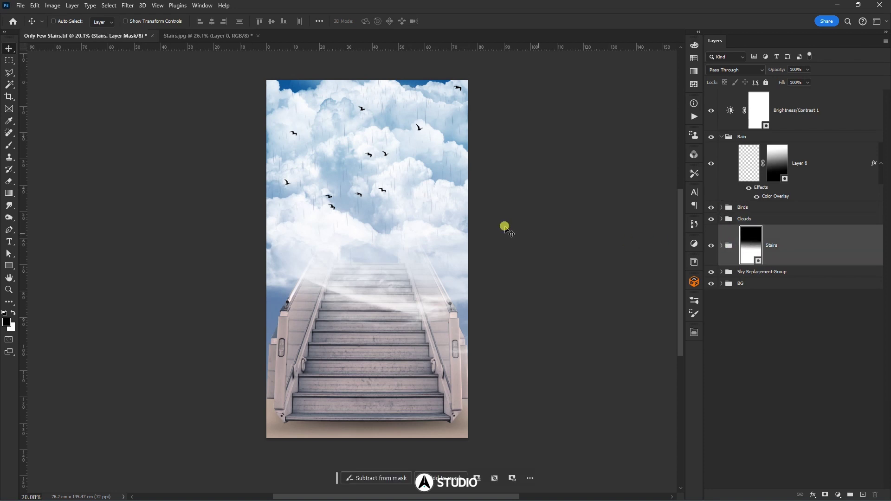
drag(438, 223, 438, 223)
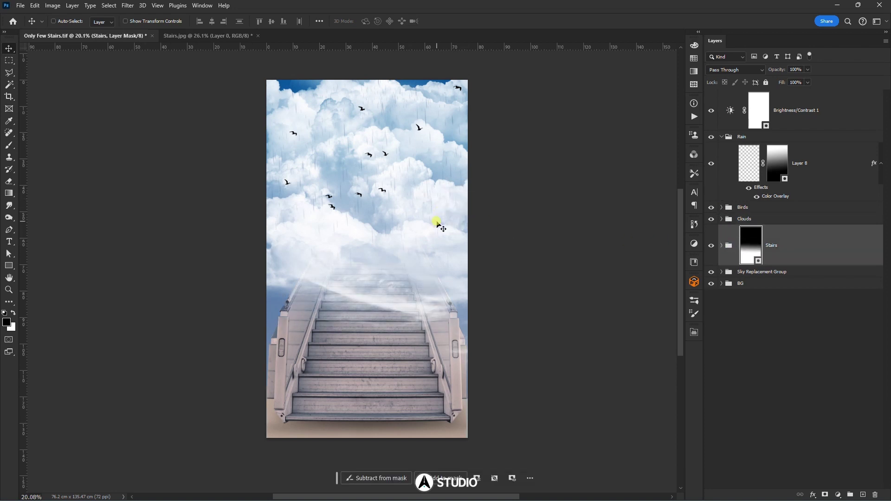
key(ctrl+t)
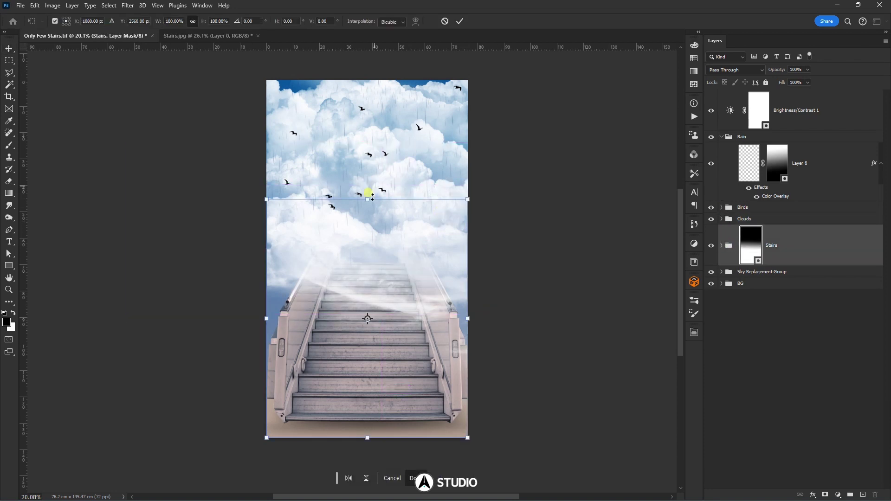
drag(370, 200, 388, 219)
key(ctrl+z)
drag(370, 438, 391, 438)
key(Return)
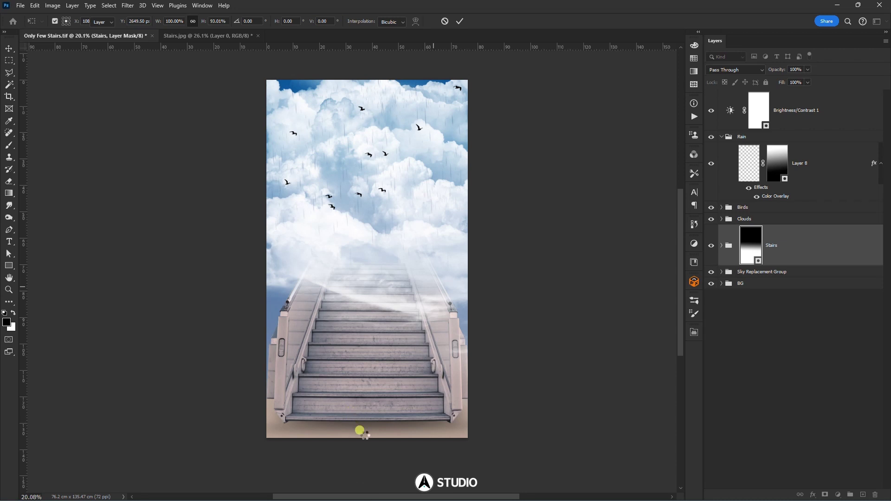
- Stretch the Stairs group's mask to 105% height and 105.51% width so it extends past the canvas edges
key(ctrl+t)
click(739, 253)
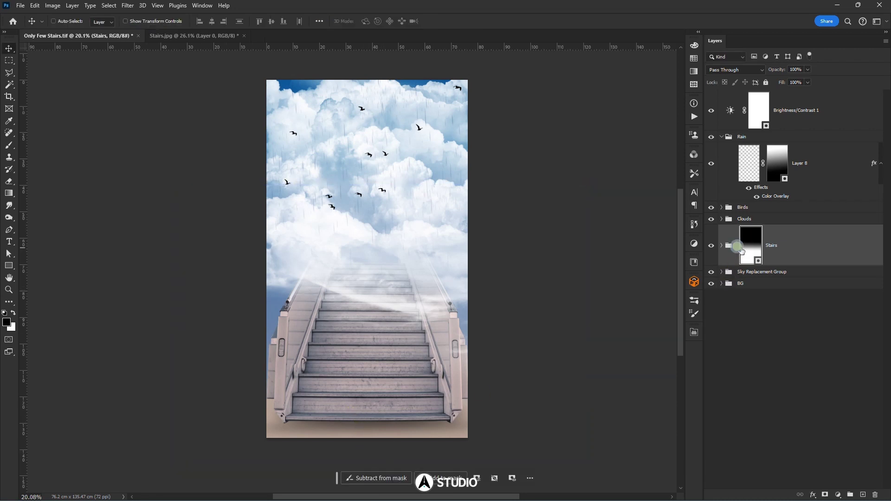
key(ctrl+t)
drag(364, 438, 368, 448)
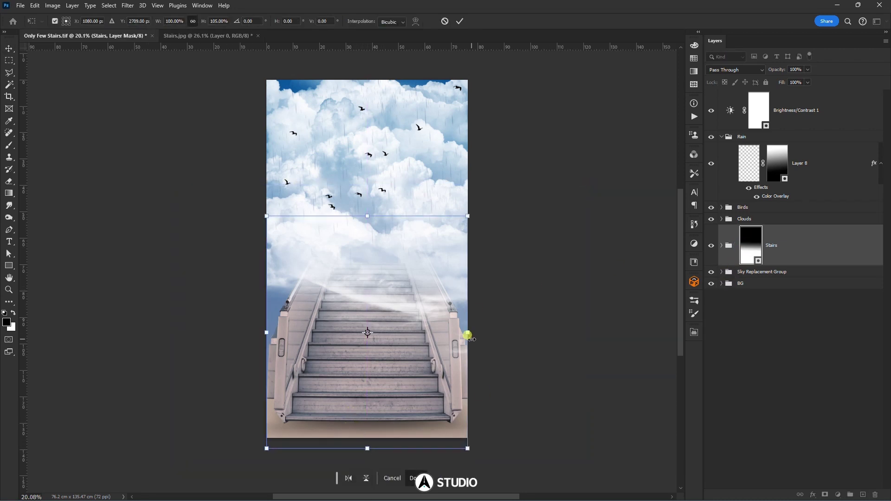
drag(467, 332, 472, 333)
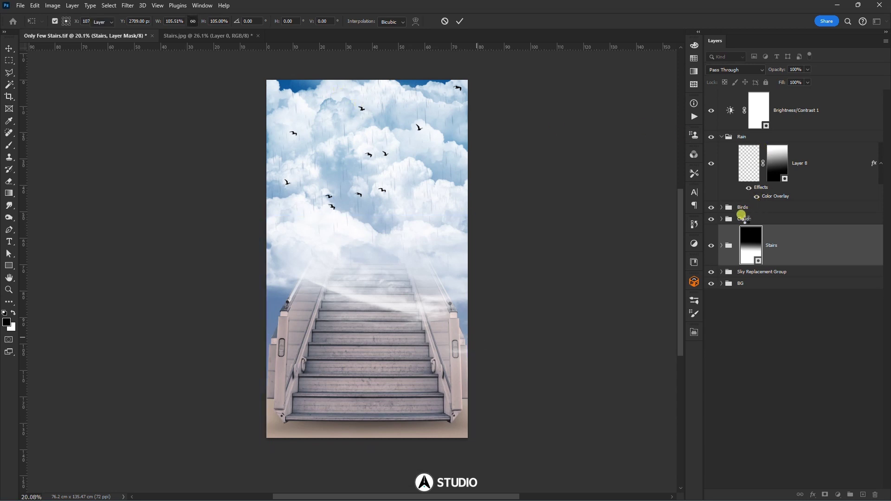
key(Return)
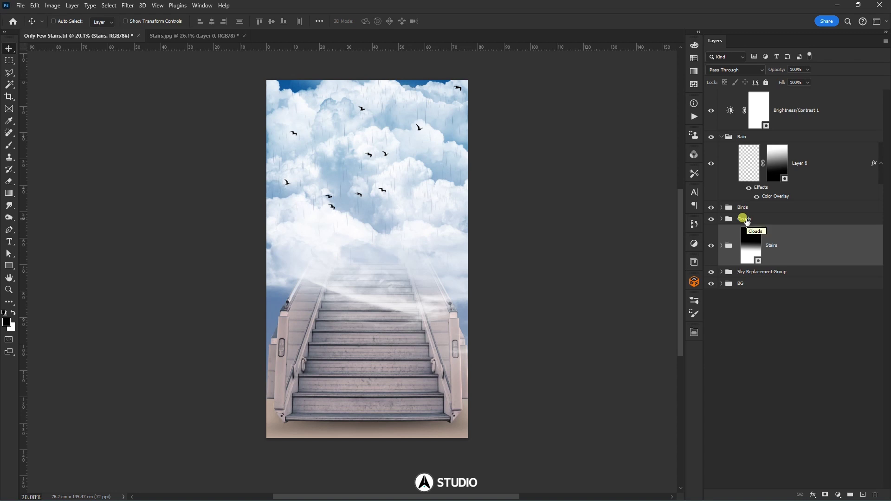
- Relink the layer mask to the Stairs group
click(734, 247)
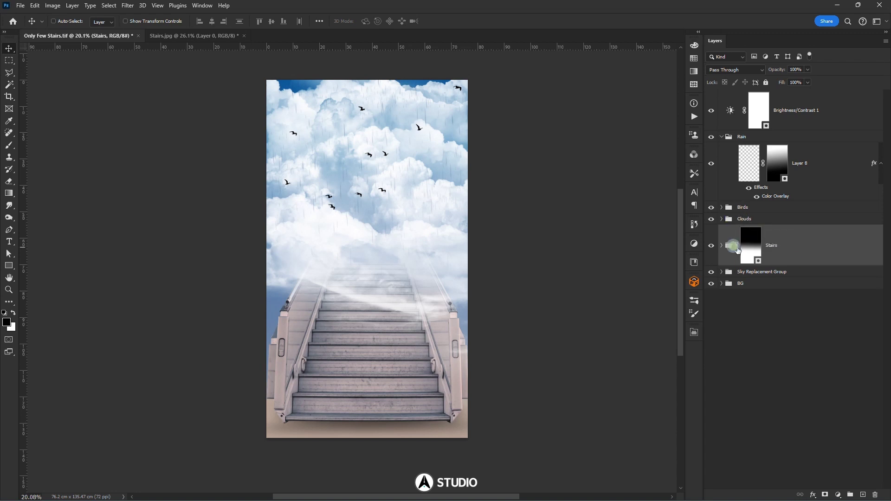
ctrl+click(762, 223)
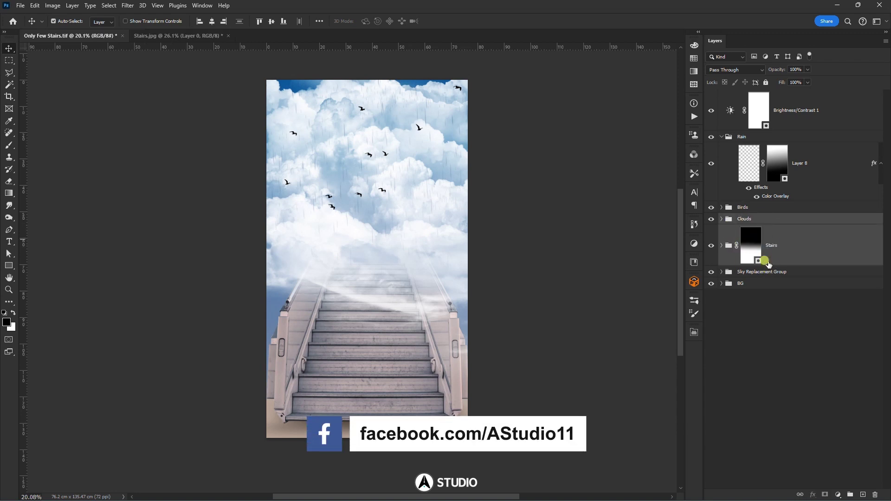
key(ctrl+t)
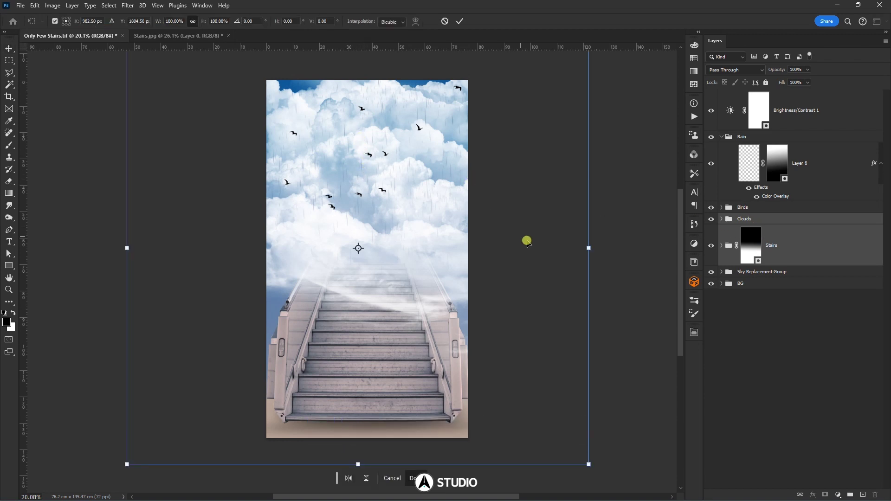
drag(590, 251, 594, 251)
key(ctrl+z)
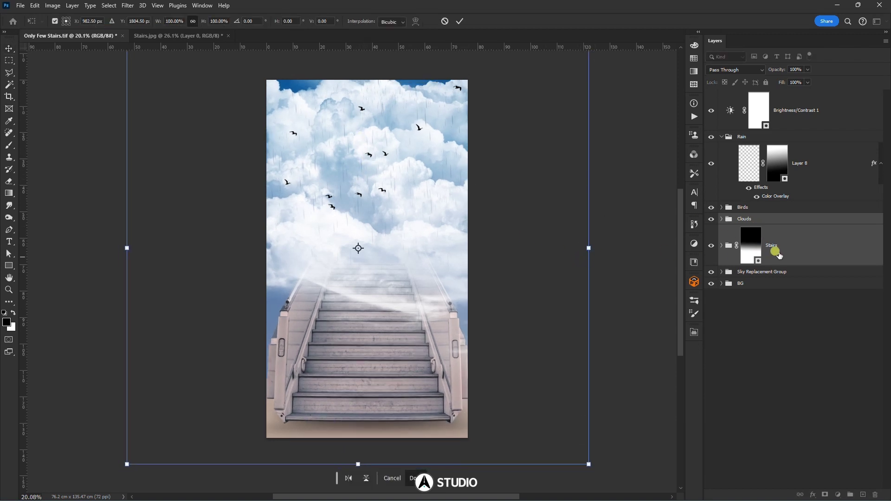
key(Escape)
- Scale the Clouds group to about 102.81% with Free Transform and move it up about 3 cm
click(781, 220)
key(ctrl+t)
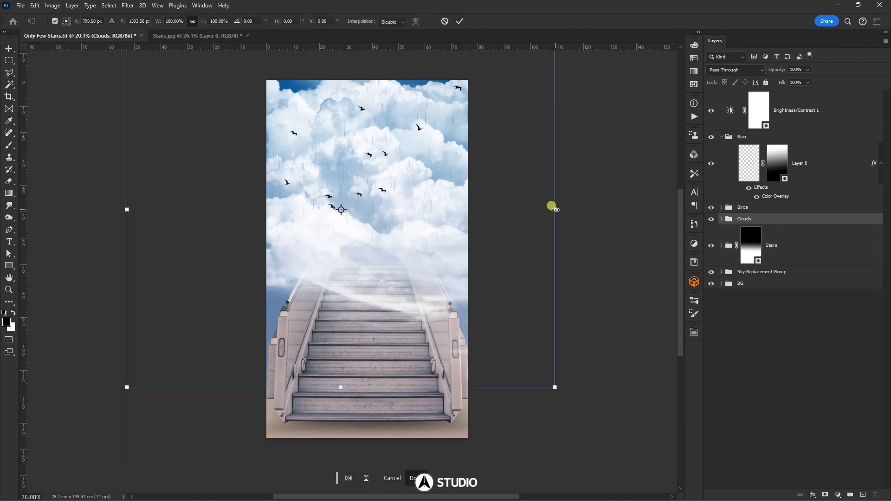
drag(553, 207, 557, 201)
mouse_move(469, 184)
mouse_down()
mouse_move(471, 169)
mouse_move(470, 176)
mouse_up()
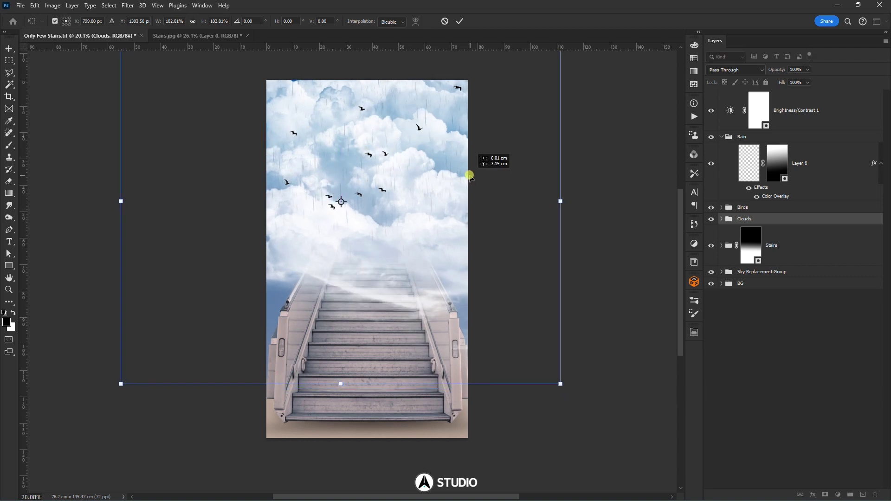
key(Return)
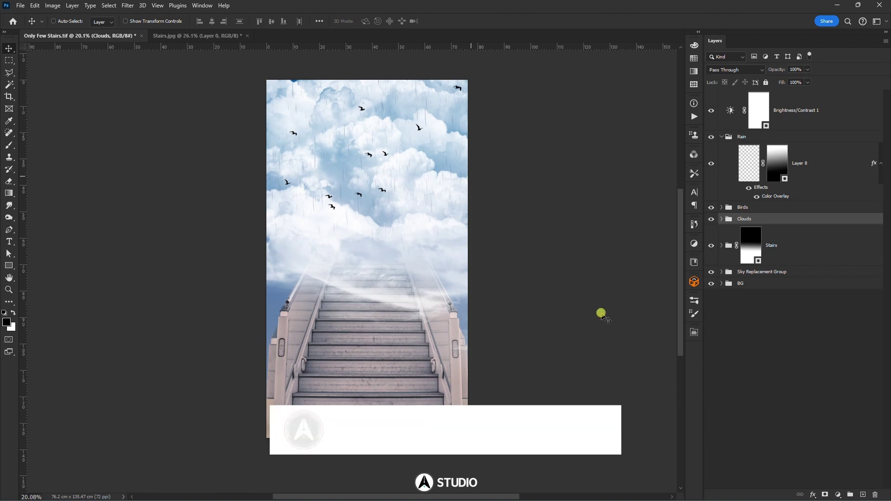
click(755, 489)
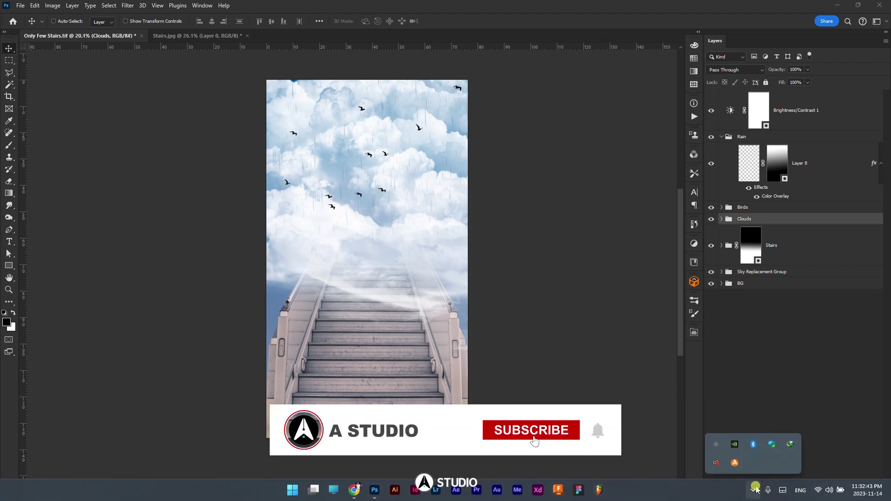
click(717, 463)
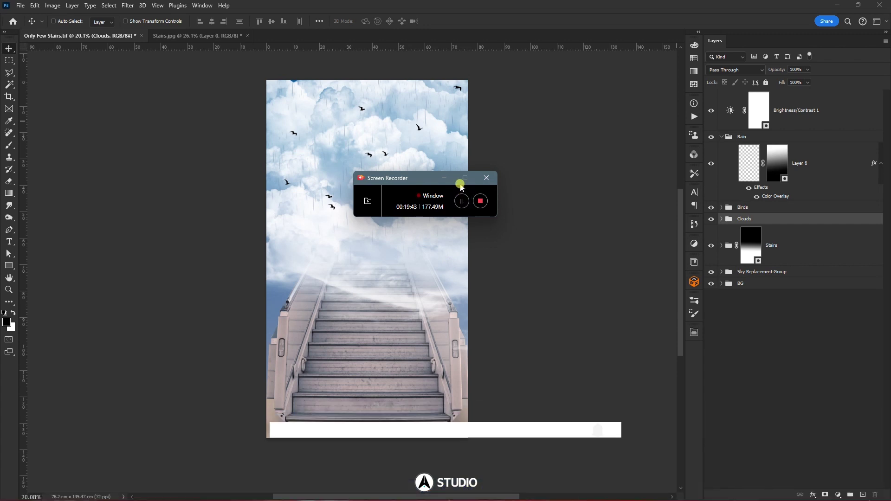
click(444, 178)
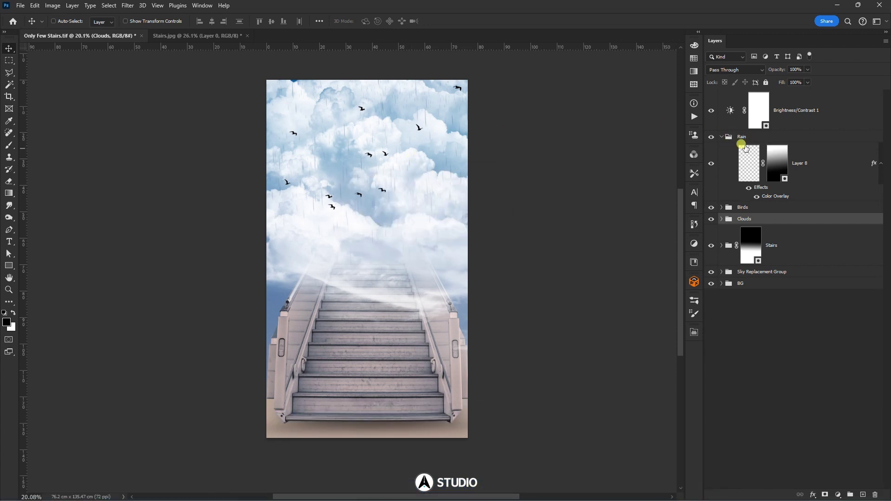
- Duplicate Layer 7 in the Birds group, shrink the copy into a small distant flock in the upper sky, and set its opacity to 50%
click(721, 137)
click(721, 149)
click(775, 168)
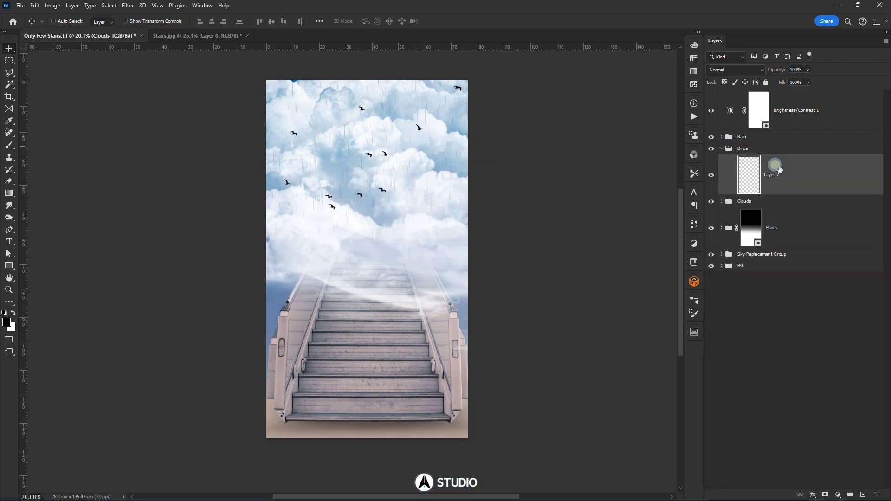
key(ctrl+j)
key(ctrl+t)
drag(459, 147, 397, 116)
key(Return)
key(5)
scroll(398, 116, up, 2)
scroll(398, 123, down, 2)
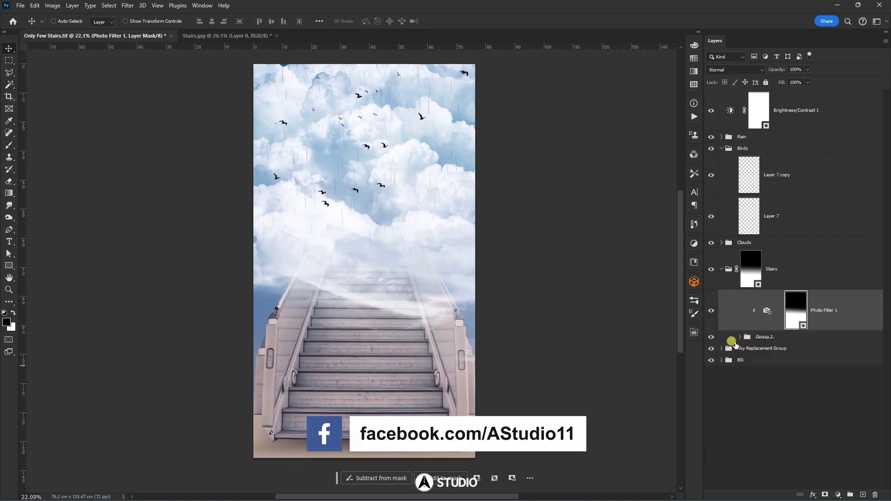
- Collapse the Stairs group and scale it together with its mask to about 104.13%, raising its upper edge
click(728, 269)
click(722, 269)
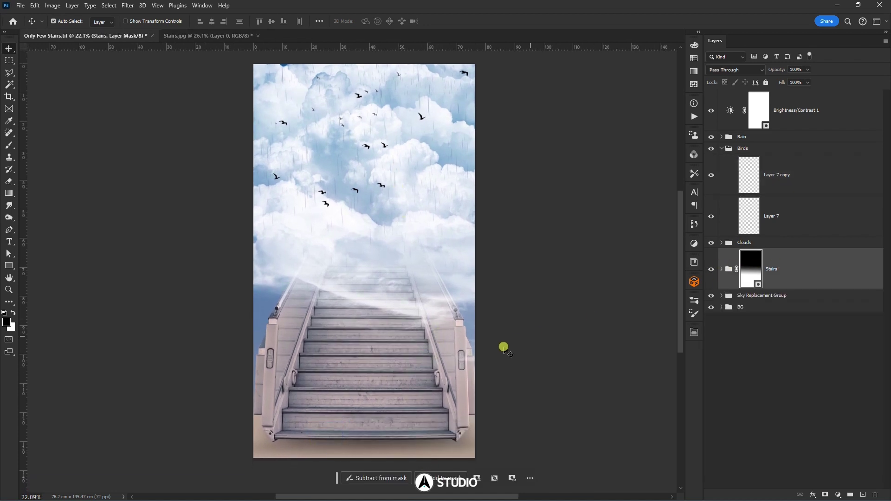
key(ctrl+t)
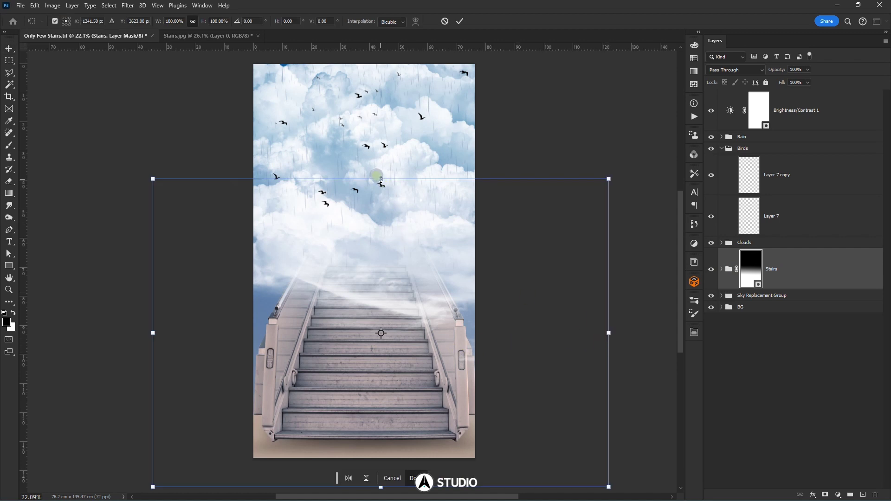
drag(381, 181, 381, 165)
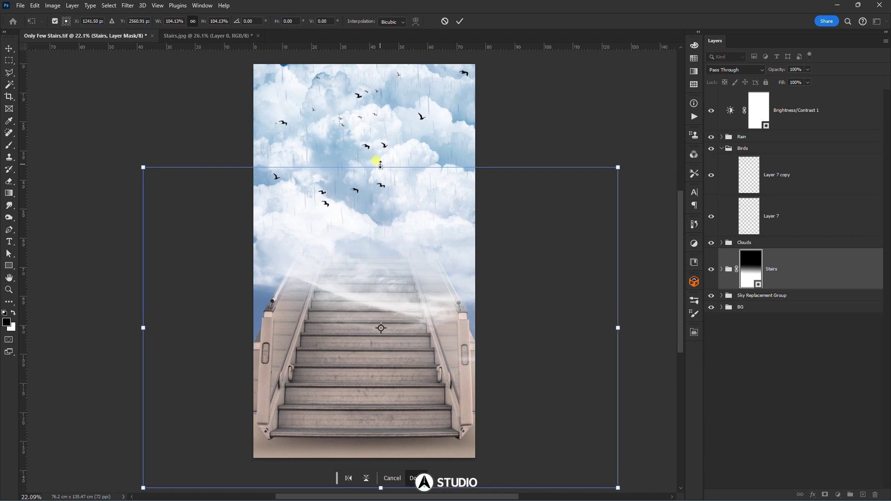
key(Return)
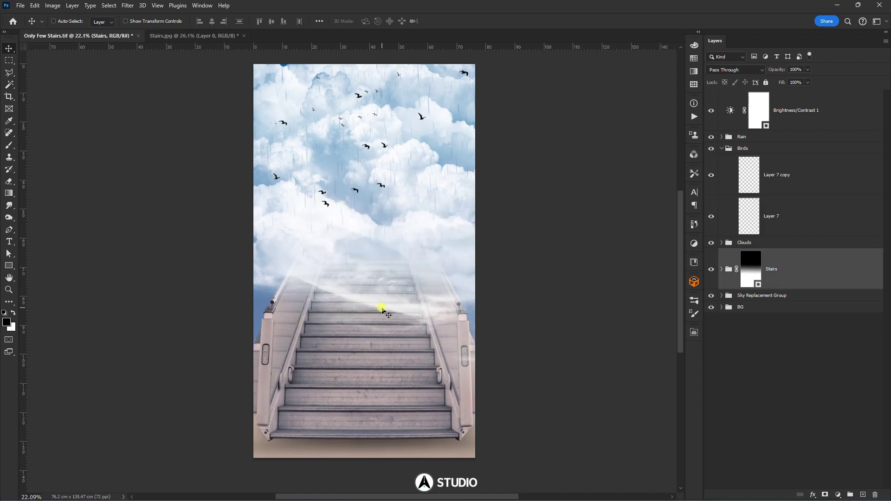
scroll(398, 344, down, 1)
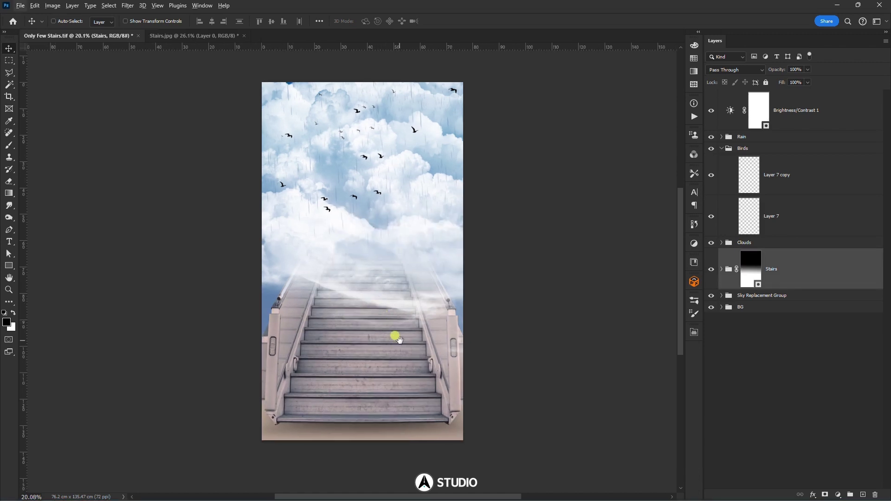
scroll(402, 315, up, 1)
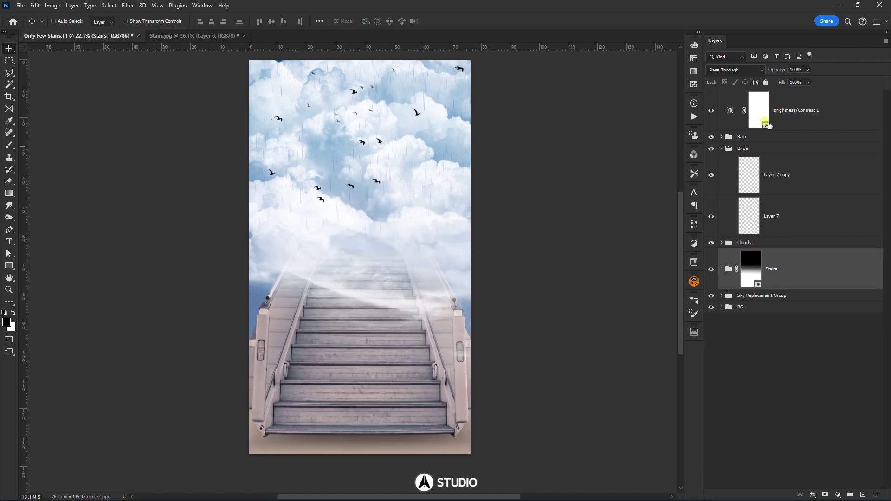
- Collapse the Birds group and compare the stairs with the Stairs group's mask disabled and enabled
click(722, 148)
drag(428, 159, 431, 170)
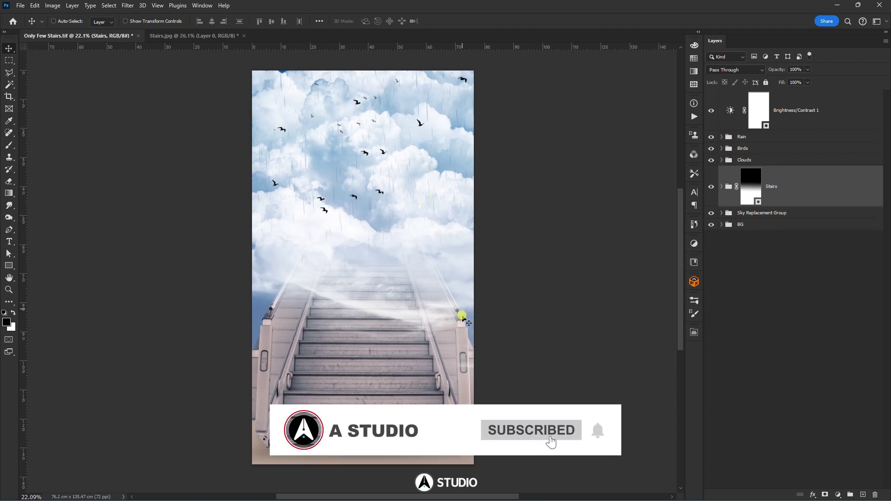
drag(424, 312, 432, 306)
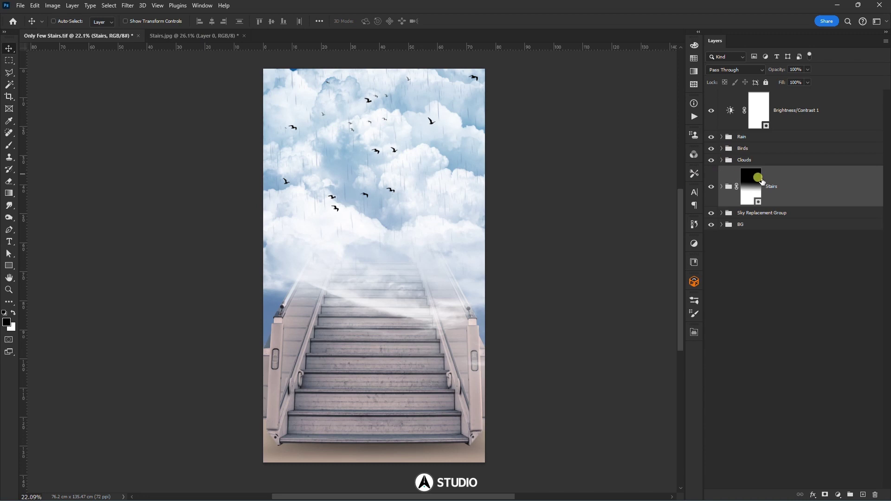
shift+click(757, 190)
shift+click(757, 190)
- Nudge the clouds above the stairs and the Layer 4 cloud into slightly different positions, and collapse the Clouds group
ctrl+click(437, 233)
drag(427, 239, 440, 230)
ctrl+click(421, 198)
drag(440, 187, 440, 191)
drag(365, 126, 356, 131)
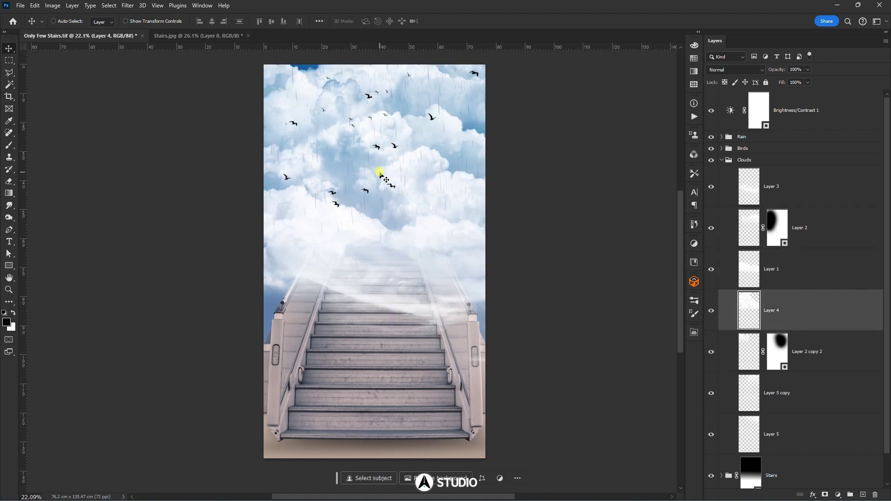
click(721, 160)
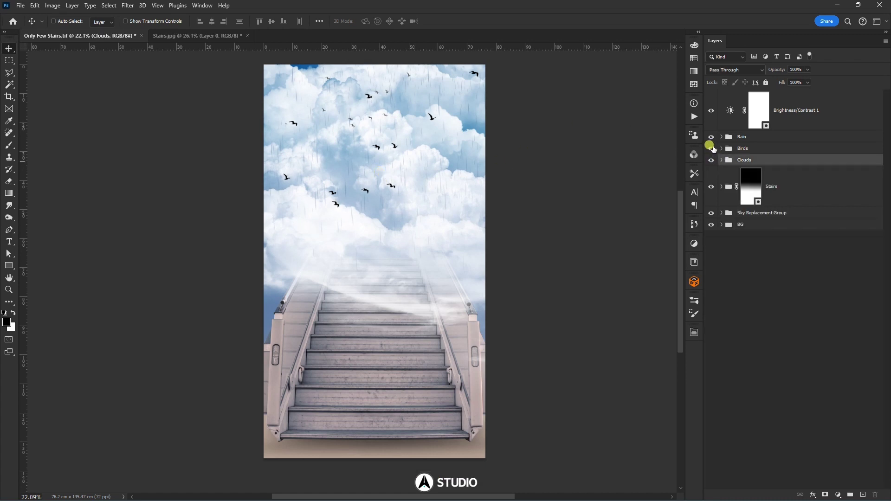
- Enlarge the Rain group to about 105.44% with Free Transform and shift it down about 1.2 cm
click(739, 139)
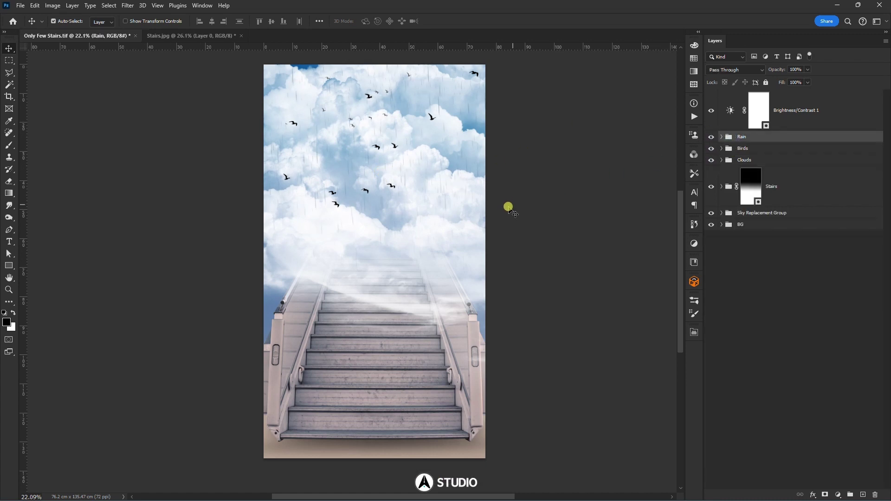
key(ctrl+t)
drag(375, 332, 377, 345)
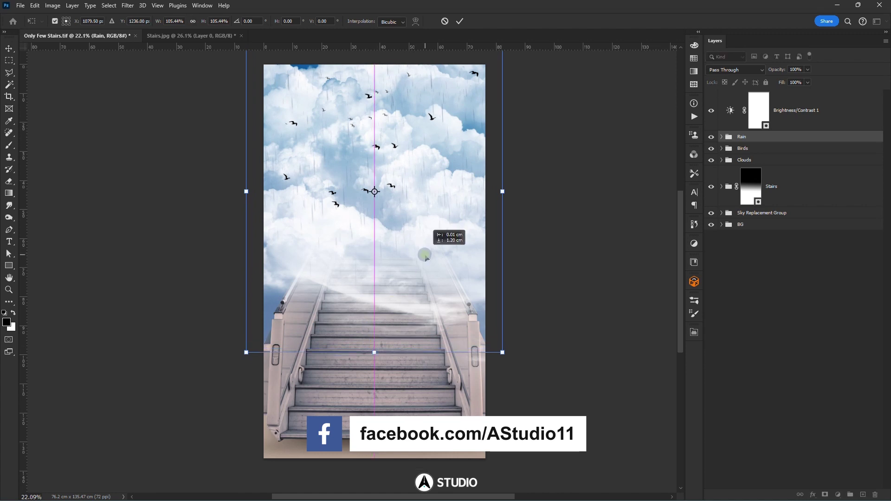
mouse_move(424, 254)
mouse_down()
mouse_move(427, 278)
mouse_move(427, 259)
mouse_up()
key(Return)
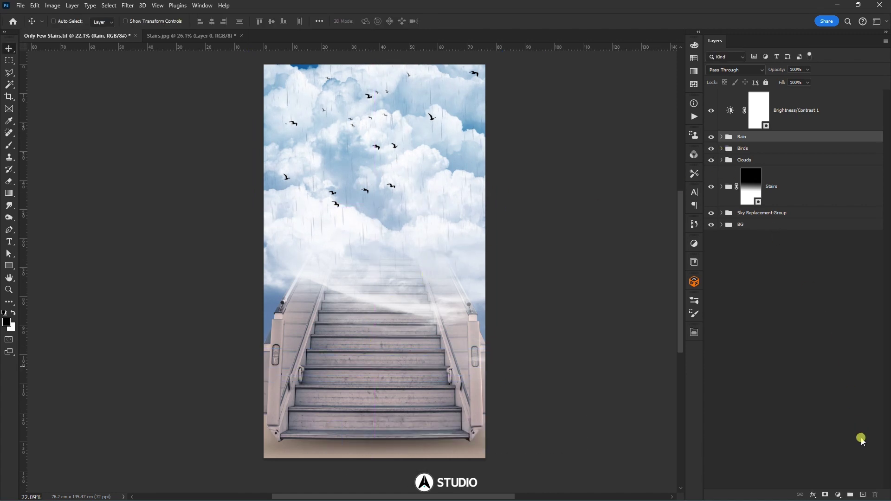
- Add a new empty layer above the Rain group and place it in a group named Water Splash
click(862, 493)
key(ctrl+g)
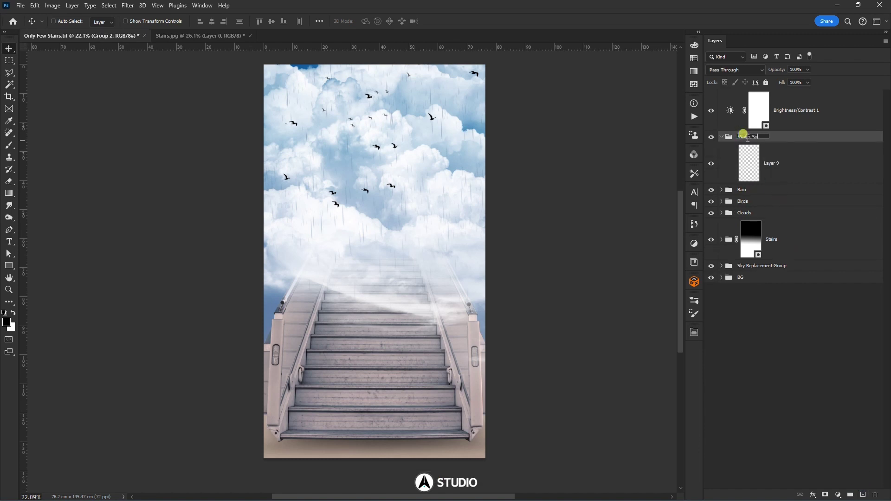
key(Return)
- Select Layer 9 in the Water Splash group and choose splash brush 3 from the Free Splash Photoshop Brushes set
click(778, 158)
key(b)
right_click(251, 279)
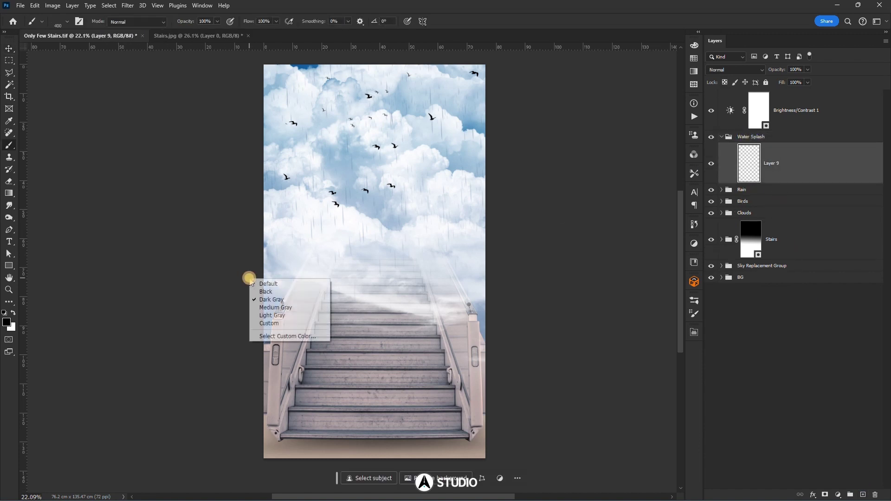
right_click(348, 259)
scroll(389, 370, up, 1)
scroll(390, 374, down, 5)
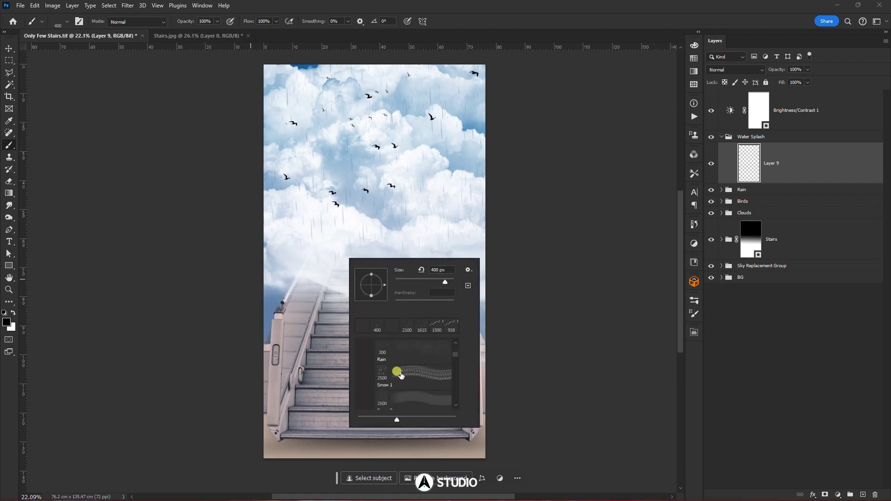
scroll(402, 379, down, 5)
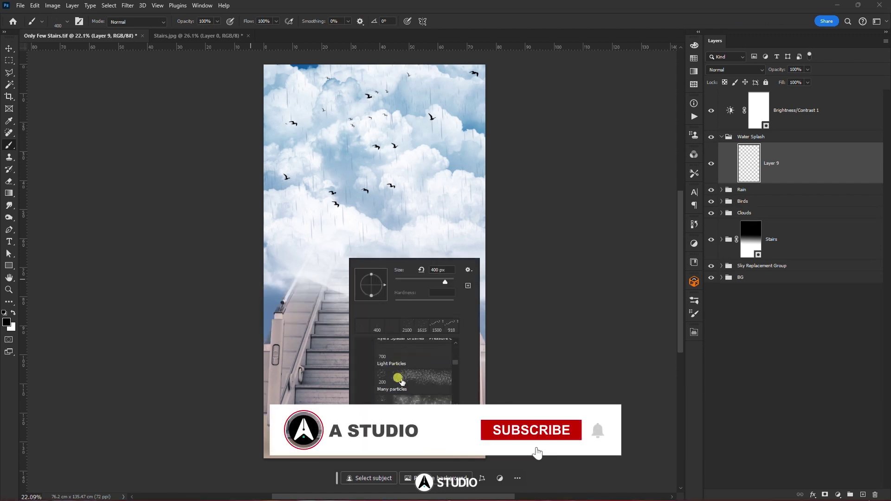
scroll(402, 387, down, 5)
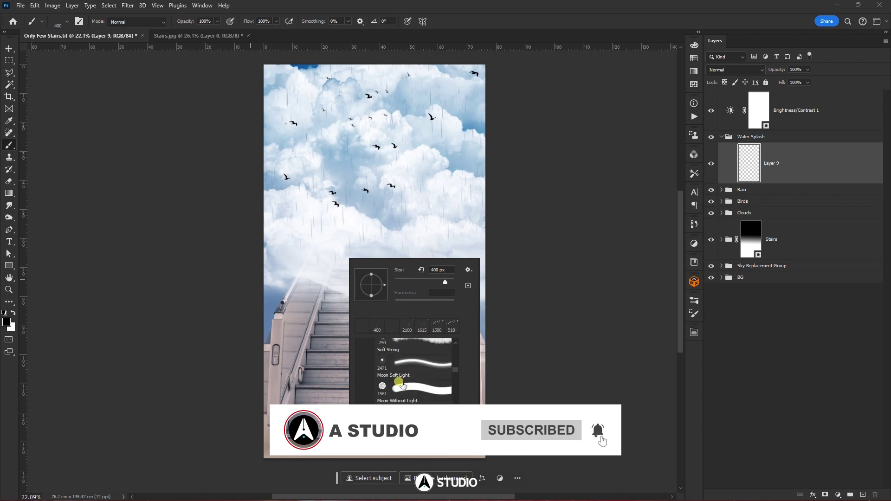
scroll(402, 387, down, 5)
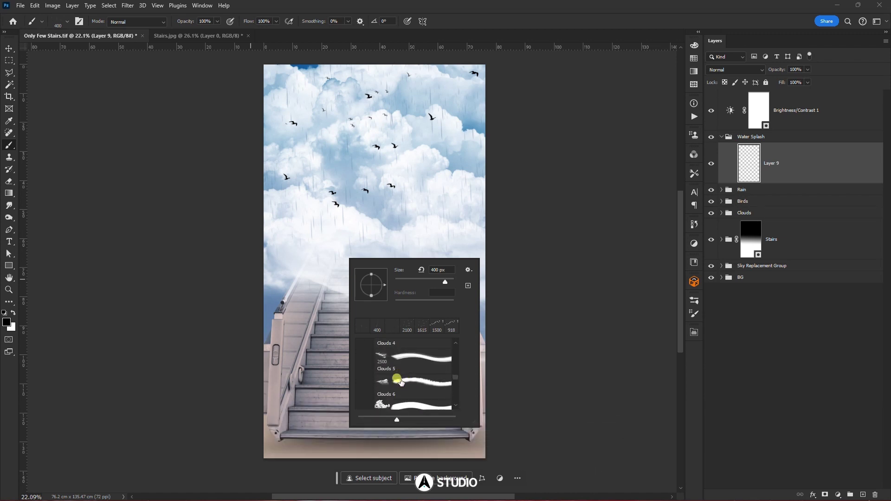
scroll(396, 390, down, 5)
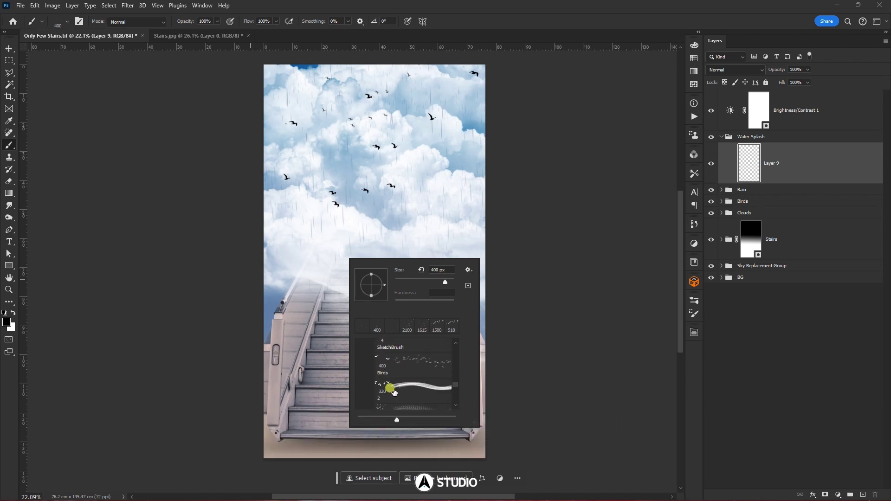
scroll(391, 395, down, 5)
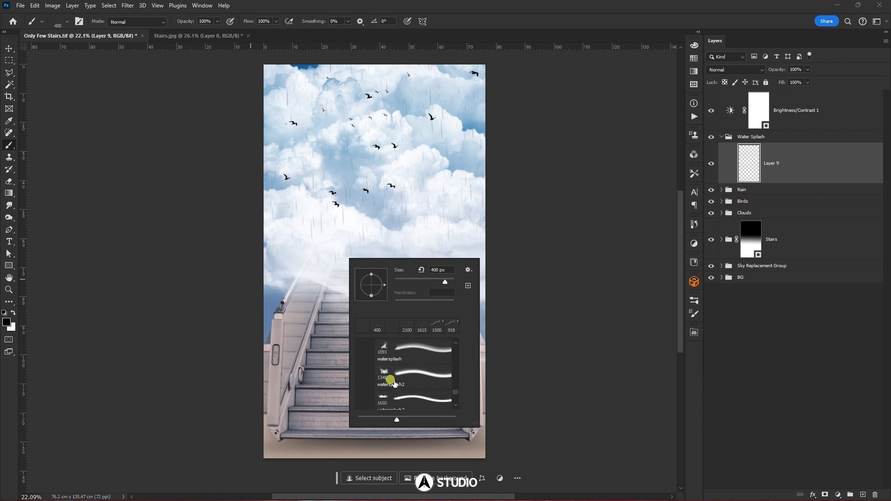
scroll(391, 388, down, 5)
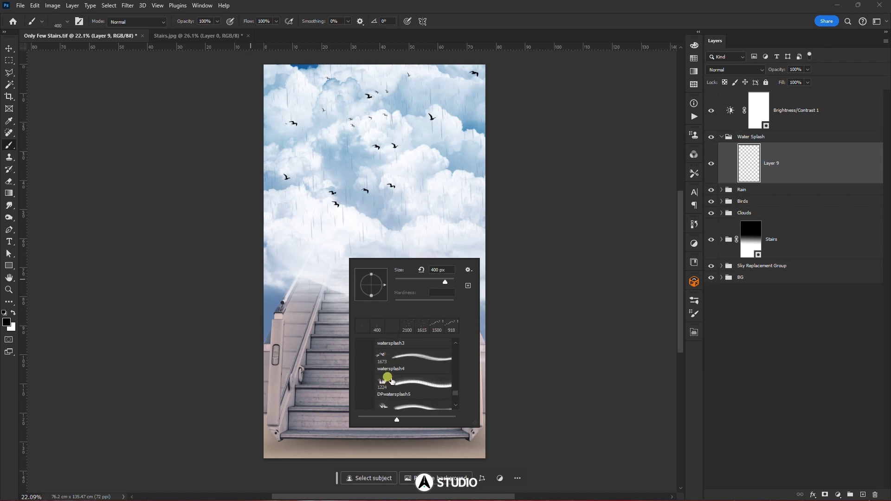
scroll(393, 389, down, 3)
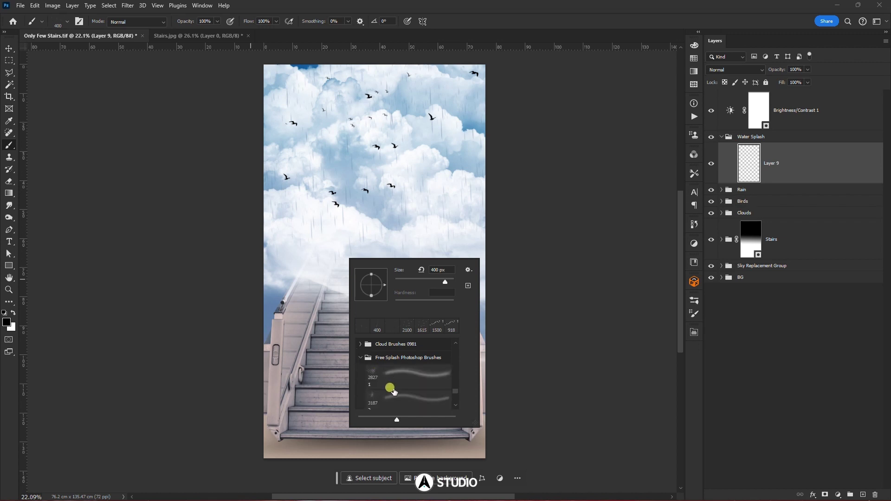
scroll(393, 393, down, 1)
click(394, 388)
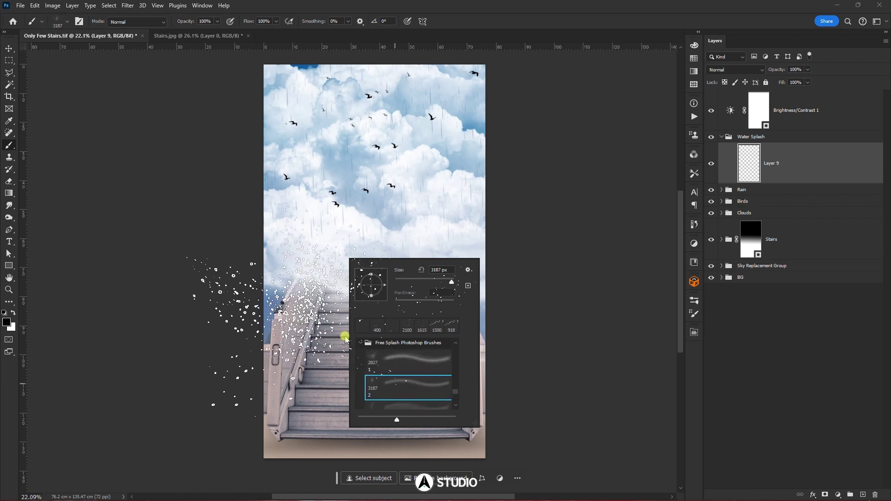
scroll(394, 368, down, 1)
click(396, 380)
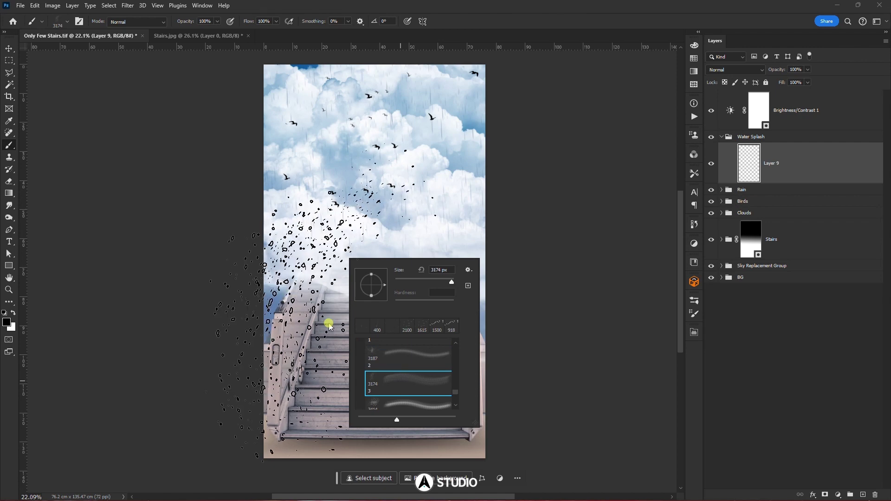
- Reduce the splash brush to 900 px and switch the foreground colour to white
click(330, 324)
key(bracketleft)
key(bracketleft)
key(bracketleft)
key(bracketleft)
key(bracketleft)
key(bracketleft)
key(bracketleft)
key(bracketleft)
key(bracketleft)
key(bracketleft)
key(bracketleft)
key(bracketleft)
key(bracketleft)
key(bracketleft)
key(bracketleft)
key(bracketleft)
key(bracketleft)
key(bracketleft)
key(bracketleft)
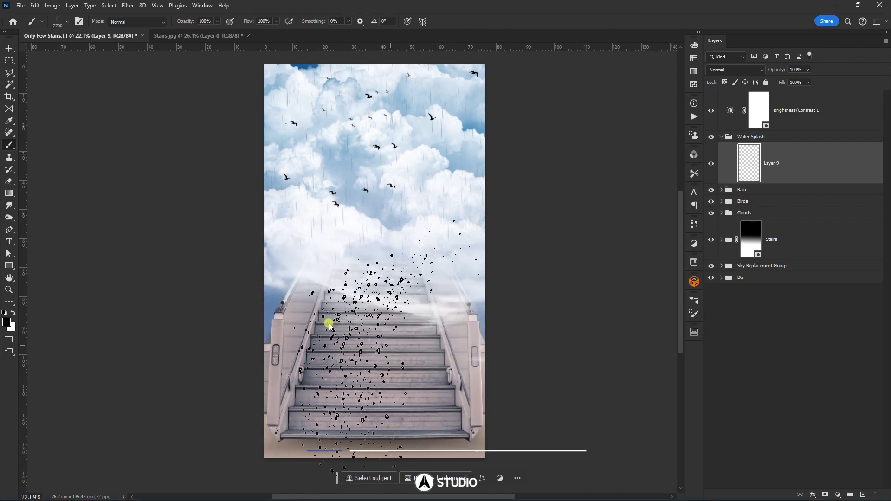
key(bracketleft)
key(bracketleft)
key(bracketleft)
key(bracketleft)
key(x)
scroll(332, 367, up, 3)
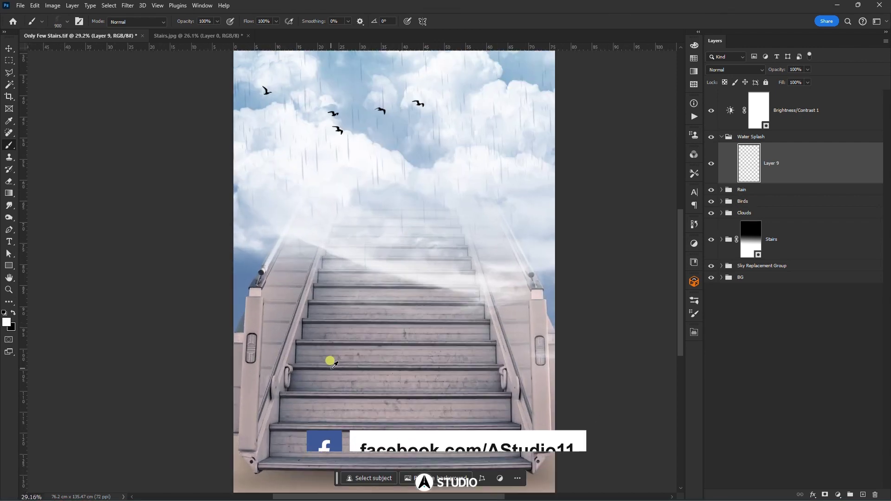
click(322, 362)
click(312, 374)
key(ctrl+z)
key(bracketleft)
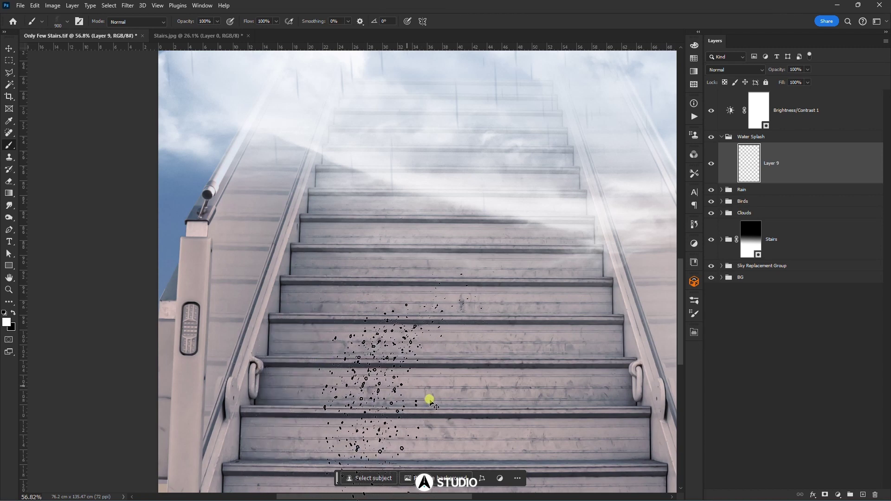
key(ctrl+z)
- Reduce the splash brush size to 250 px for small droplets on the steps
key(bracketleft)
key(bracketleft)
key(bracketleft)
key(bracketleft)
key(bracketleft)
key(bracketleft)
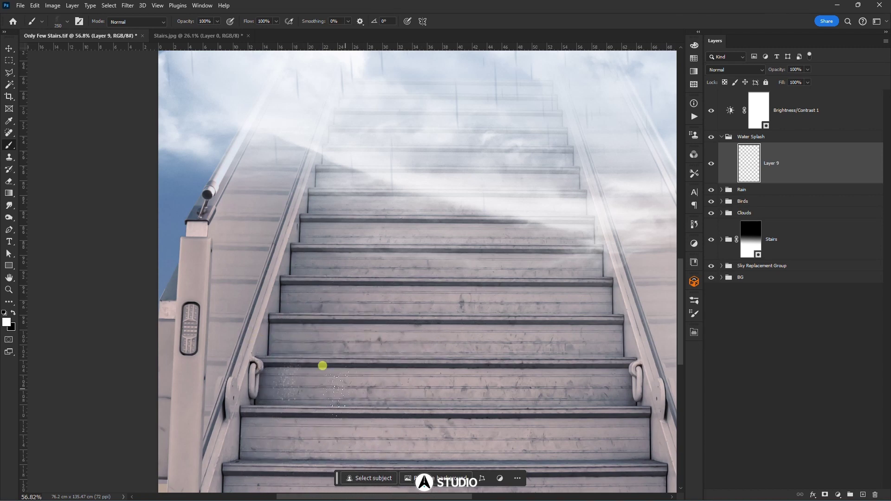
- Enable the brush's Shape Dynamics with Size Jitter 8%, Minimum Diameter 11%, Angle Jitter 24% and Roundness Jitter 9%
right_click(358, 320)
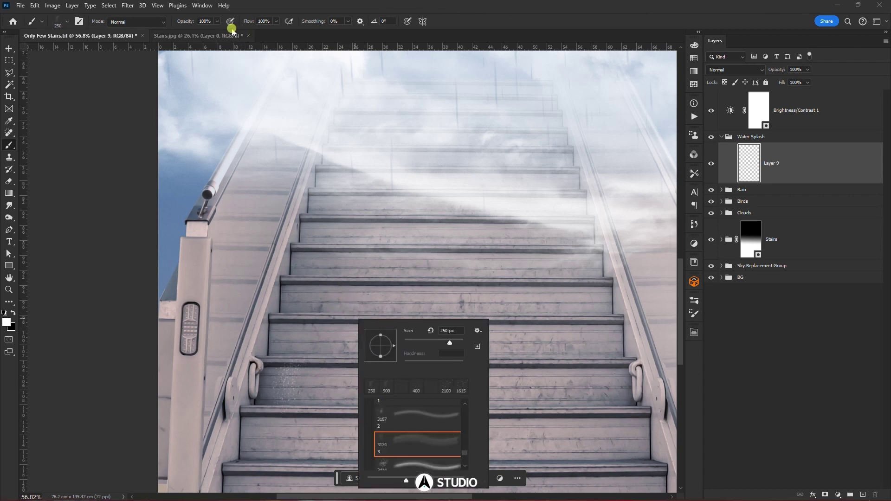
click(197, 5)
click(219, 86)
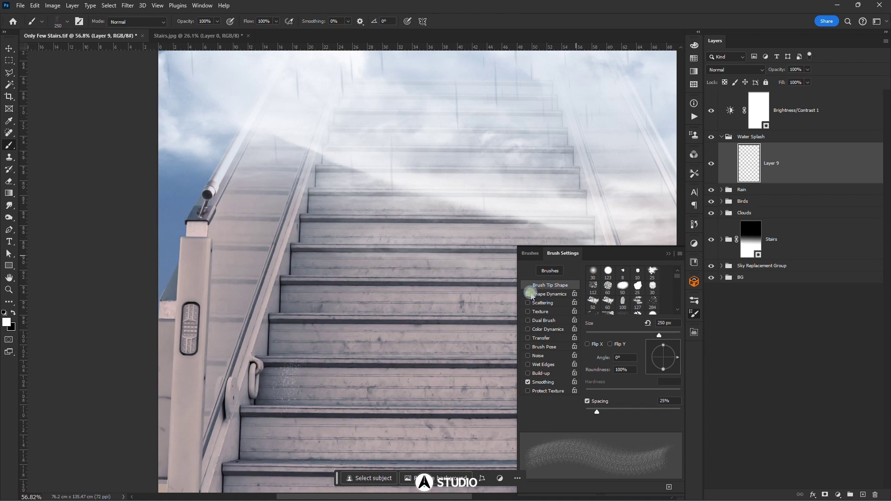
click(531, 295)
click(589, 278)
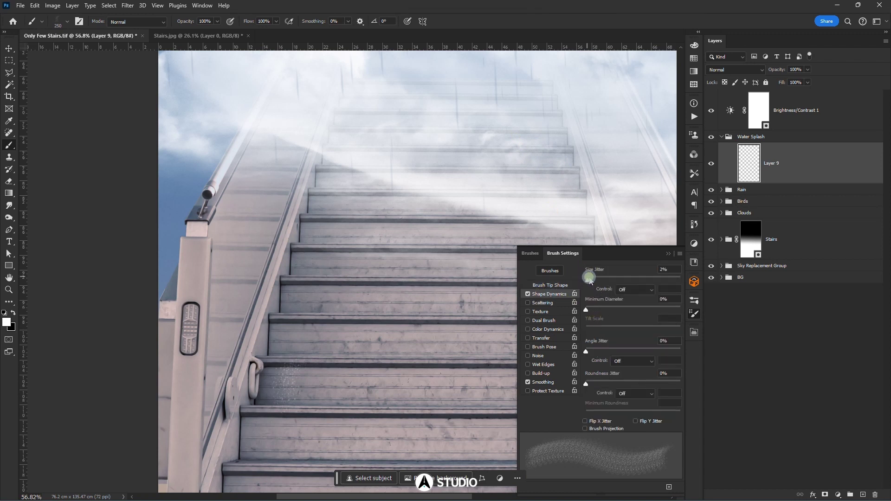
drag(589, 278, 593, 279)
drag(594, 356, 617, 351)
drag(586, 309, 596, 310)
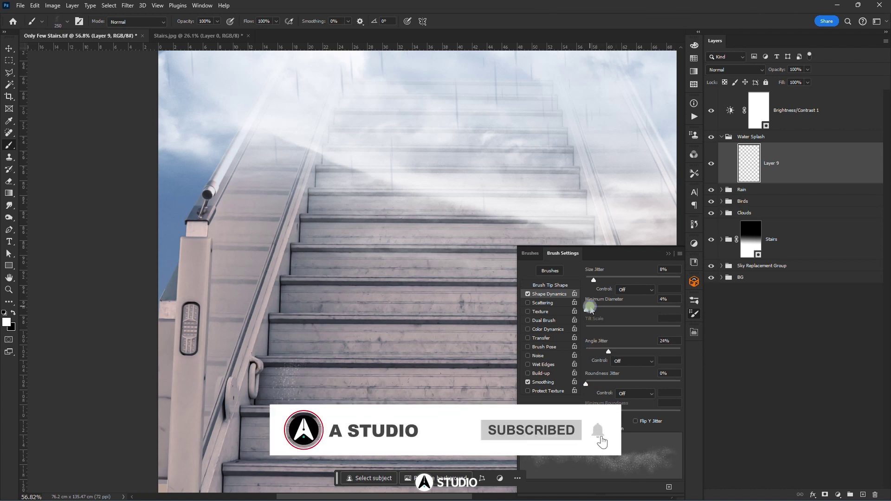
drag(585, 384, 594, 384)
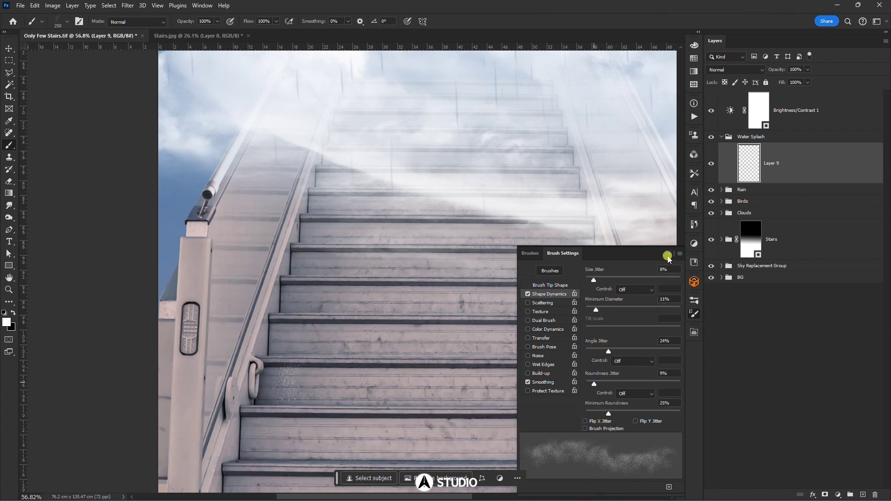
click(668, 254)
- Paint white splash droplets across the stair steps on Layer 9, reducing the brush to 175 px for the farther steps
mouse_move(291, 381)
mouse_down()
mouse_move(417, 388)
mouse_move(587, 374)
mouse_up()
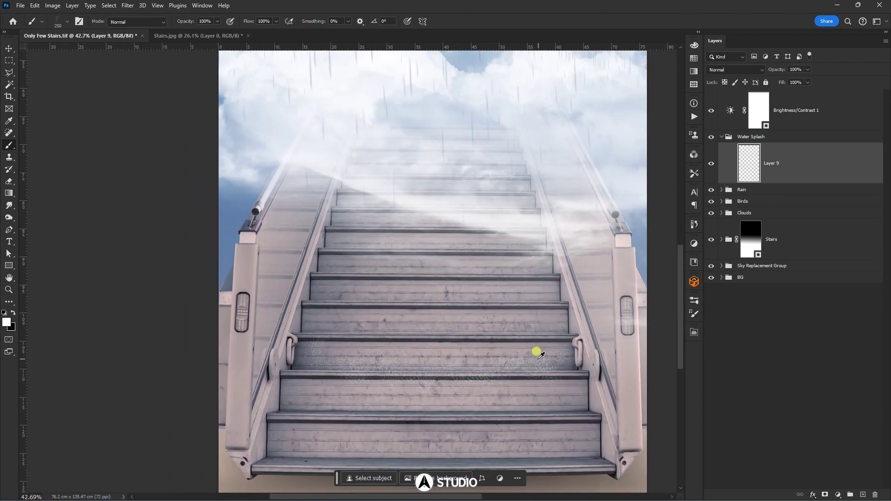
drag(332, 360, 319, 350)
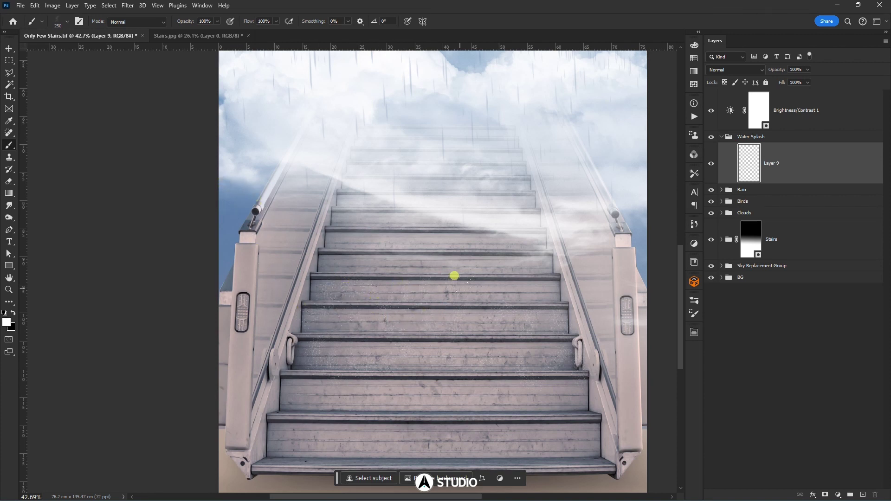
key(bracketleft)
key(bracketleft)
key(bracketleft)
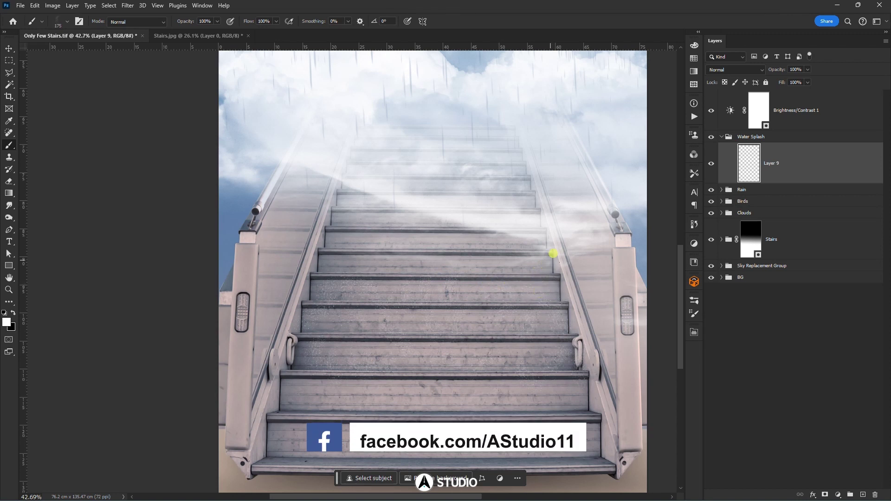
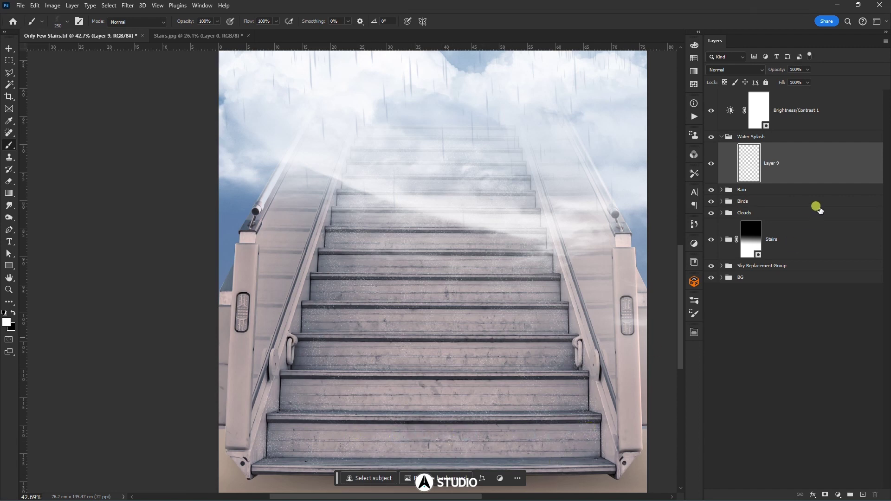
- Move Layer 9 with the splashes from the Water Splash group into the Stairs group
key(v)
drag(790, 163, 788, 240)
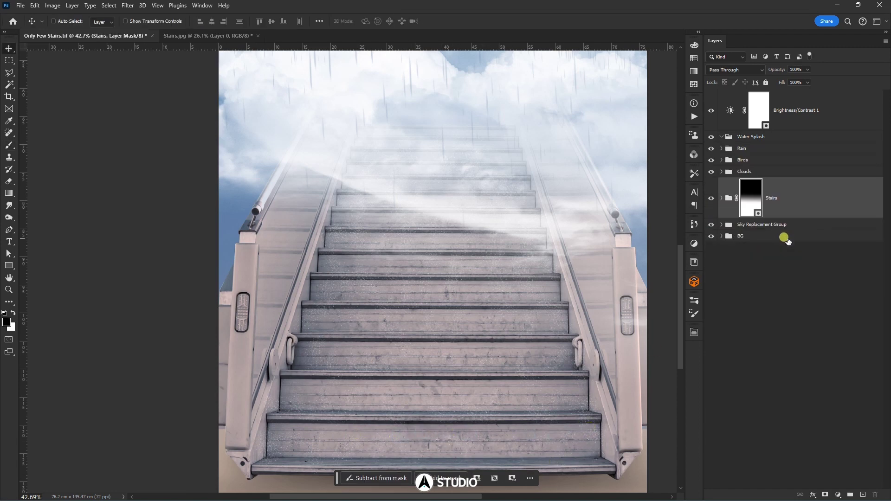
scroll(521, 296, down, 3)
drag(495, 296, 467, 314)
scroll(477, 313, down, 1)
- Add a new layer above Layer 9 inside the Stairs group and collapse the group
key(b)
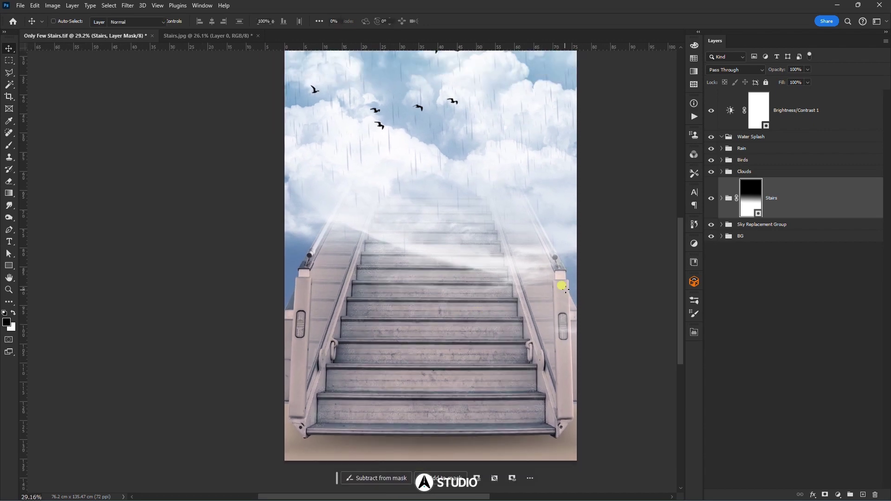
scroll(562, 287, up, 2)
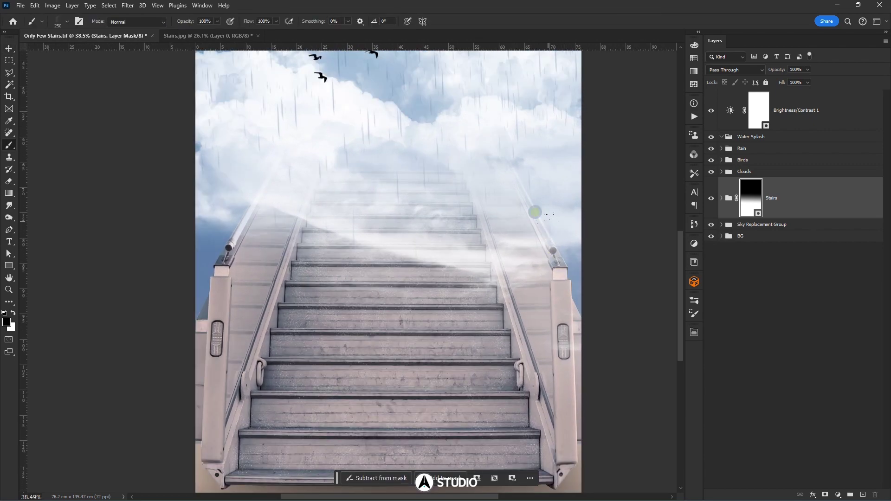
click(721, 198)
key(ctrl+shift+alt+n)
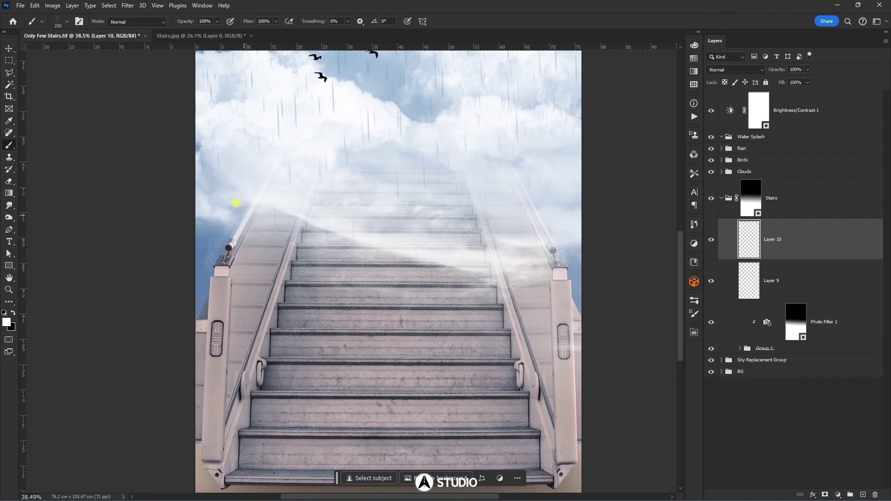
key(v)
scroll(299, 153, down, 1)
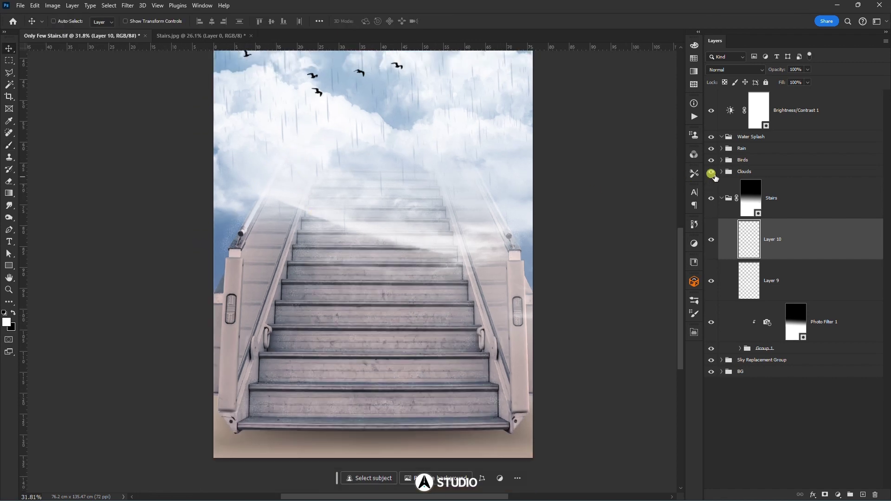
click(722, 198)
- Add the white three-line text "ONLY / A FEW / STAIRS" in Caviar Dreams Regular, 200 pt, above the Brightness/Contrast layer, over the clouds
click(787, 114)
scroll(369, 201, down, 3)
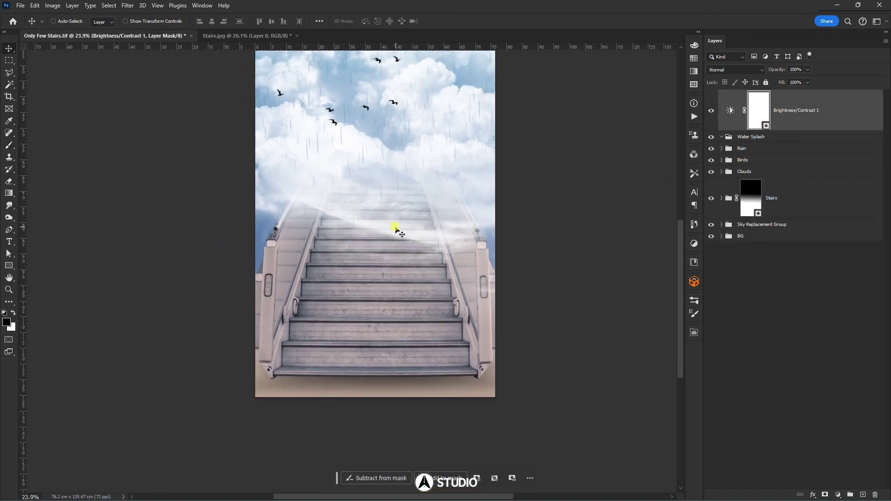
drag(409, 284, 406, 295)
key(t)
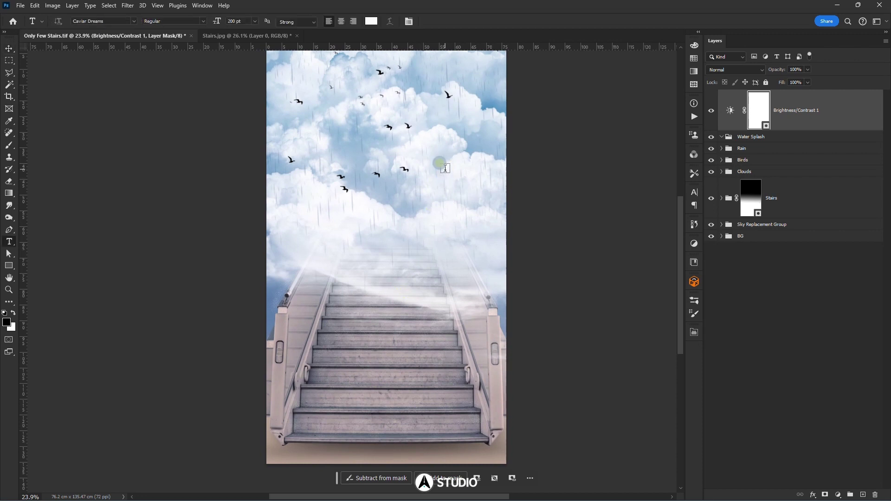
click(445, 168)
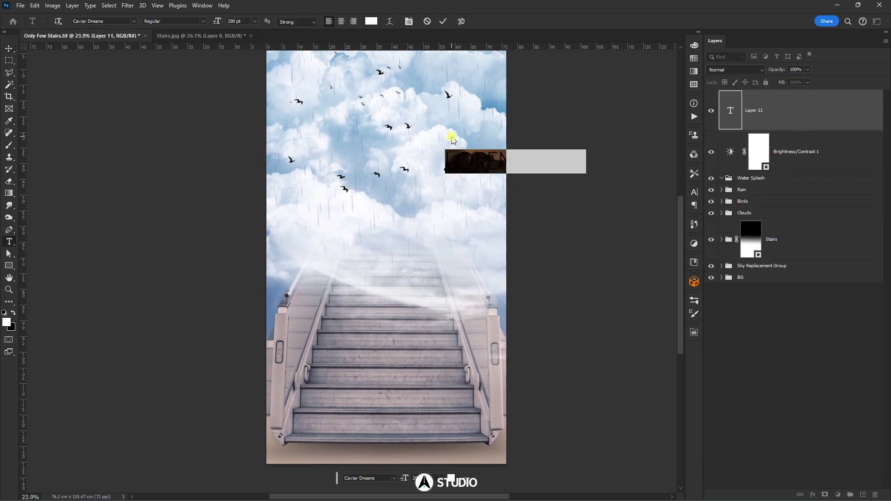
text(ONL)
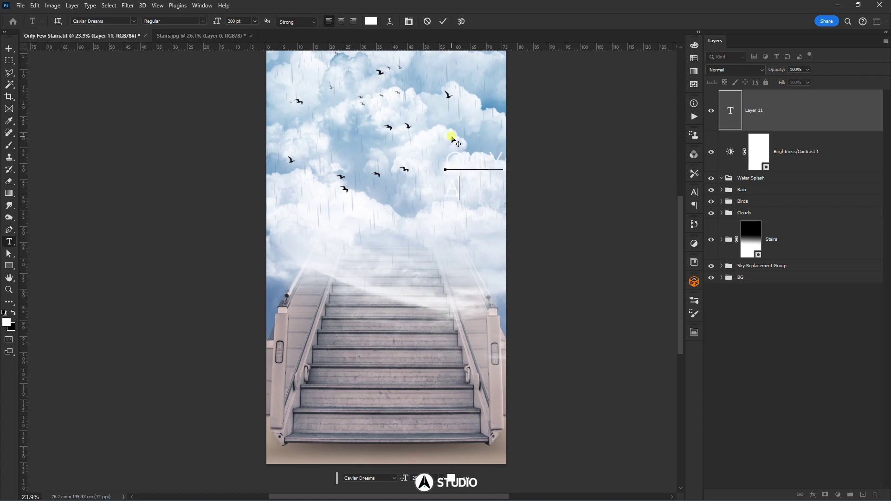
text(Y A FEW)
key(Return)
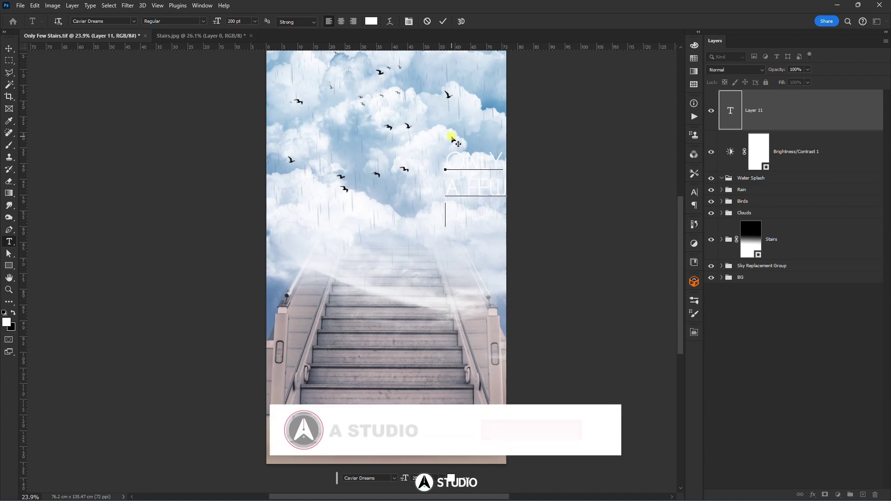
text(STairs)
key(ctrl+Return)
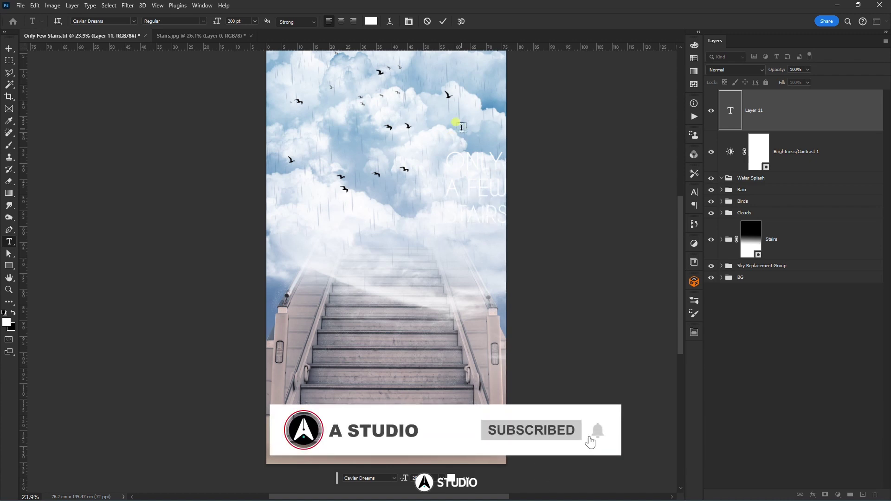
- Shift the "ONLY A FEW STAIRS" title slightly left so it fits inside the canvas edge
key(v)
drag(479, 185, 466, 185)
key(t)
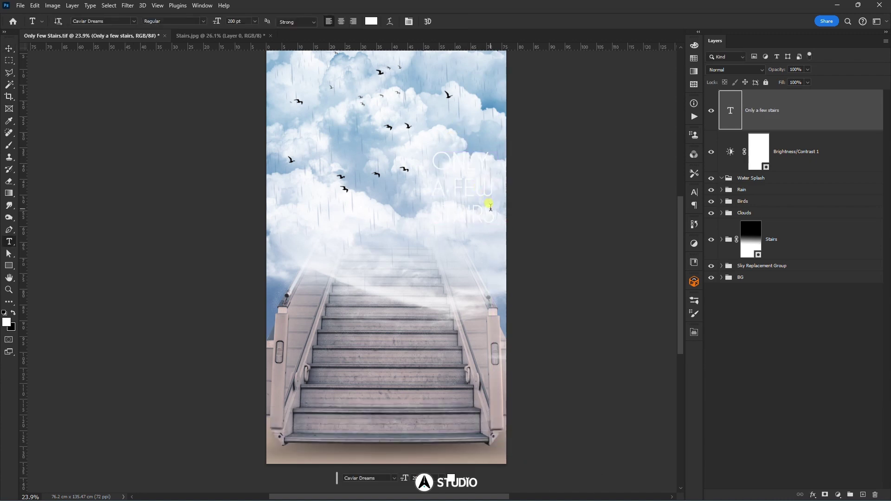
- Recolour the whole title to black (#000000) and add an ellipsis after "STAIRS"
click(490, 208)
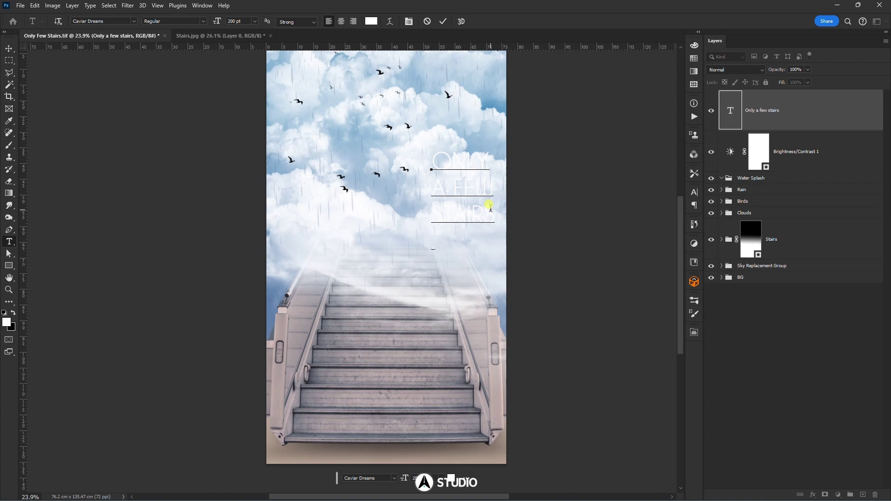
key(ctrl+a)
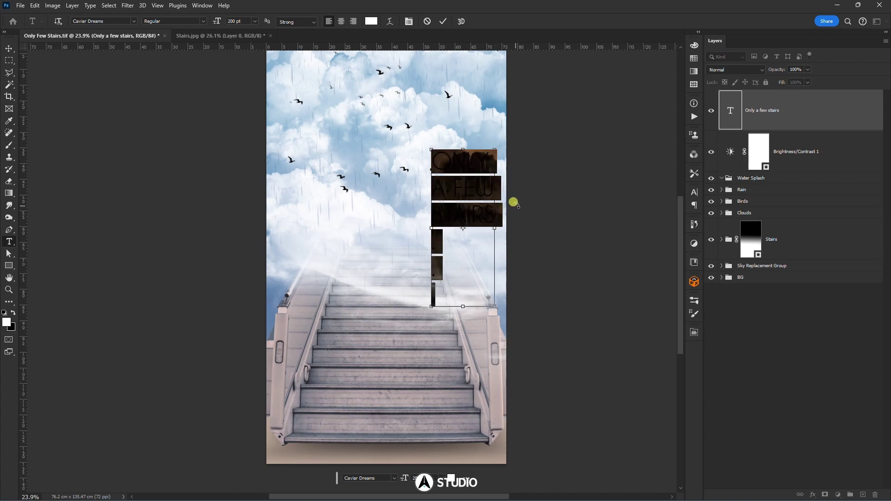
click(694, 192)
click(668, 244)
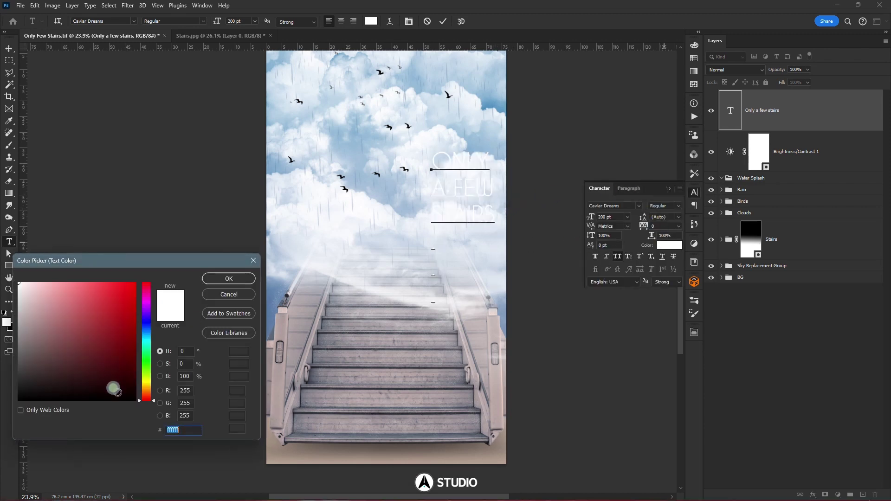
drag(114, 389, 175, 432)
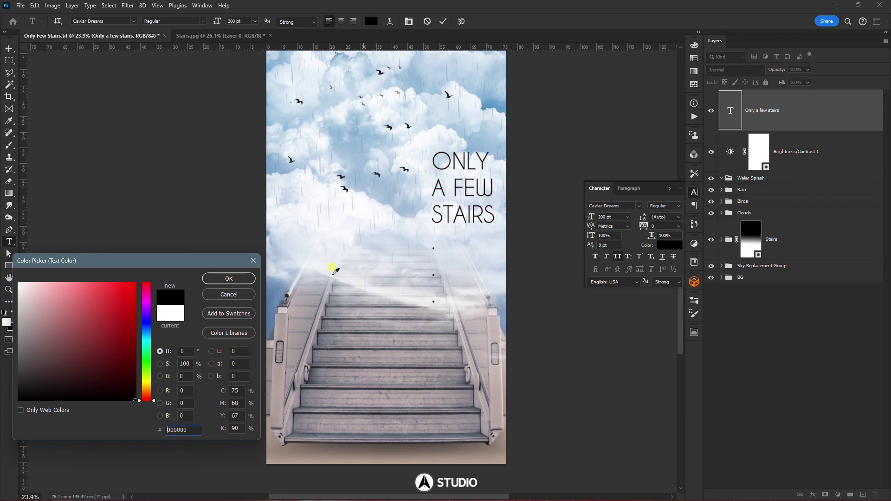
click(229, 279)
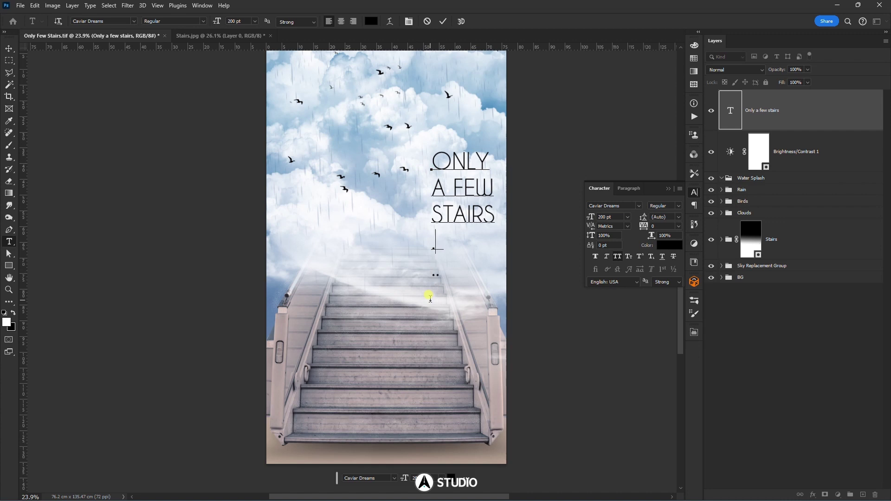
key(ctrl+Return)
key(v)
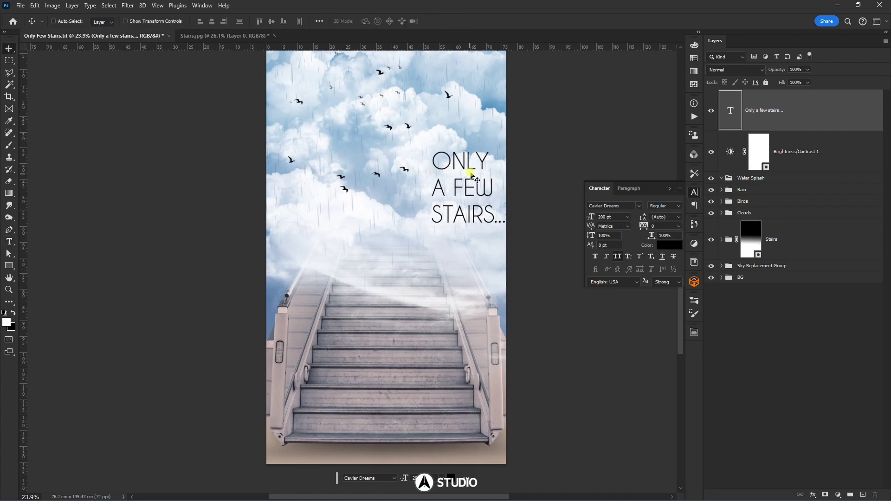
- Scale the title down to about 161 pt and place it over the clouds near the top of the stairs
drag(471, 208, 394, 313)
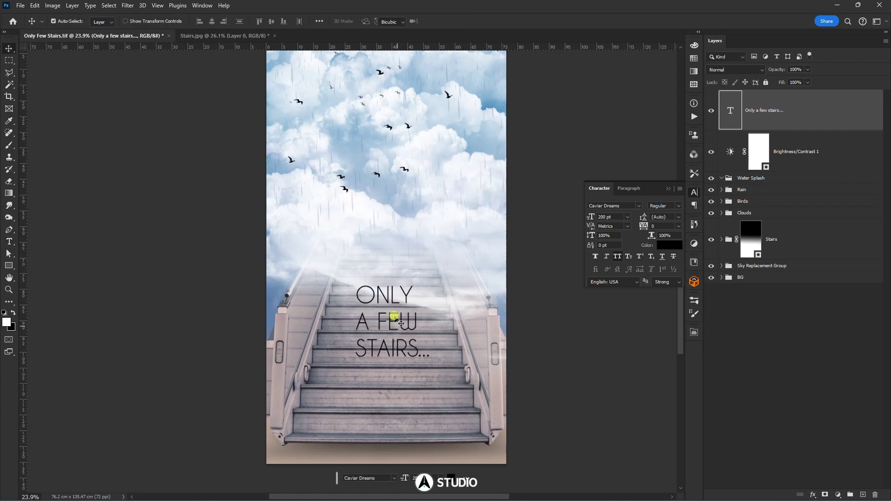
key(ctrl+t)
drag(392, 281, 422, 150)
key(Return)
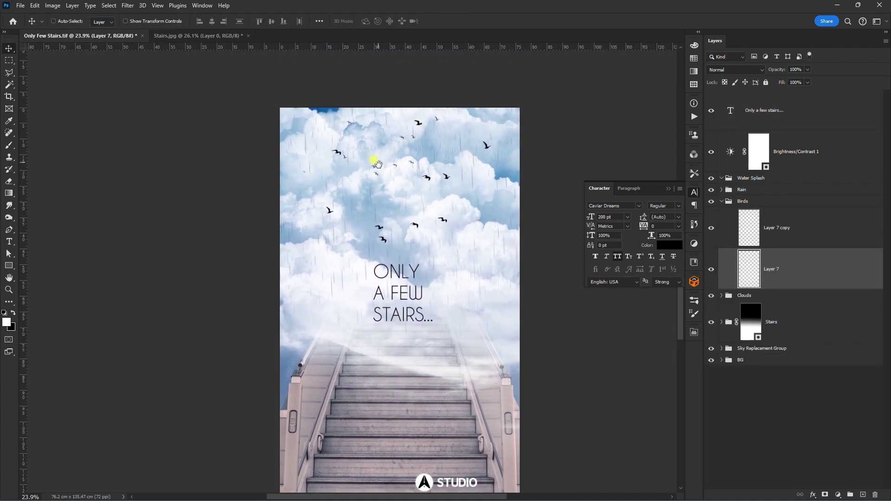
- Move the smaller, fainter birds on Layer 7 copy down and to the left in the sky
drag(374, 163, 366, 203)
key(ctrl+z)
ctrl+click(378, 185)
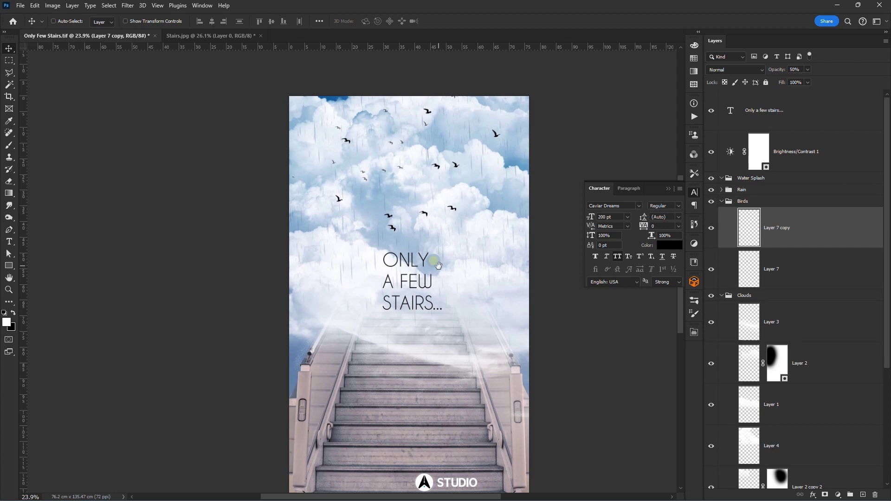
- Increase the title's line spacing to 266 pt and set its font size to 160 pt
drag(411, 259, 413, 258)
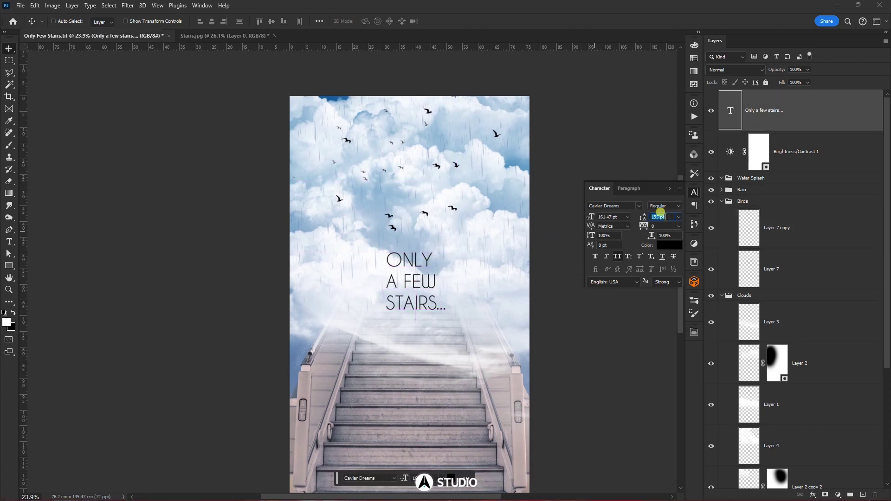
key(Up)
key(Up)
key(Up)
key(Up)
key(Up)
key(Up)
key(Up)
key(Up)
key(Up)
key(Up)
key(Up)
key(Up)
key(Up)
key(Up)
key(Up)
key(Up)
key(Up)
key(Up)
key(Up)
key(Up)
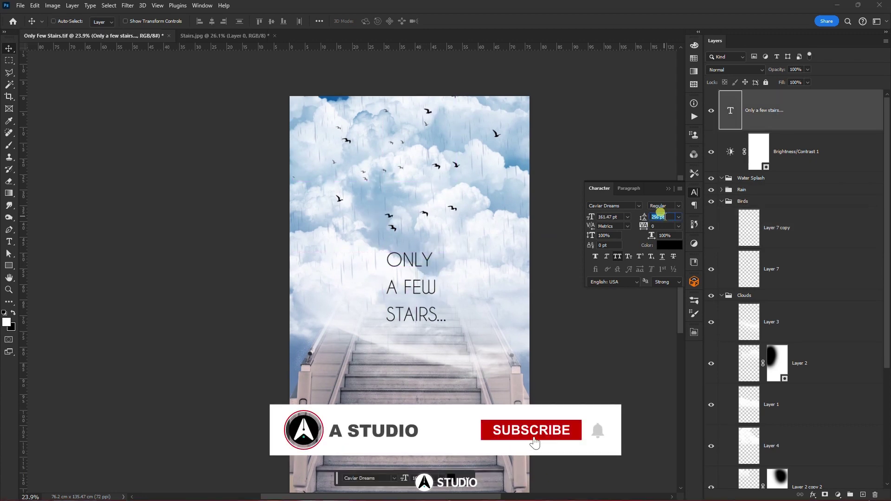
click(604, 217)
key(Down)
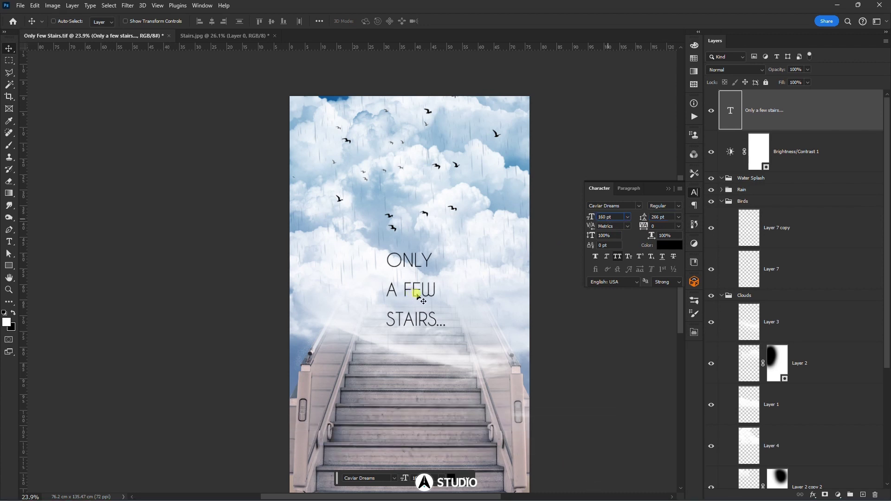
- Scale the title down to about 151 pt, move it slightly left towards the canvas centre, and show the guides
key(ctrl+t)
drag(445, 251, 424, 261)
key(ctrl+semicolon)
key(Return)
double_click(418, 260)
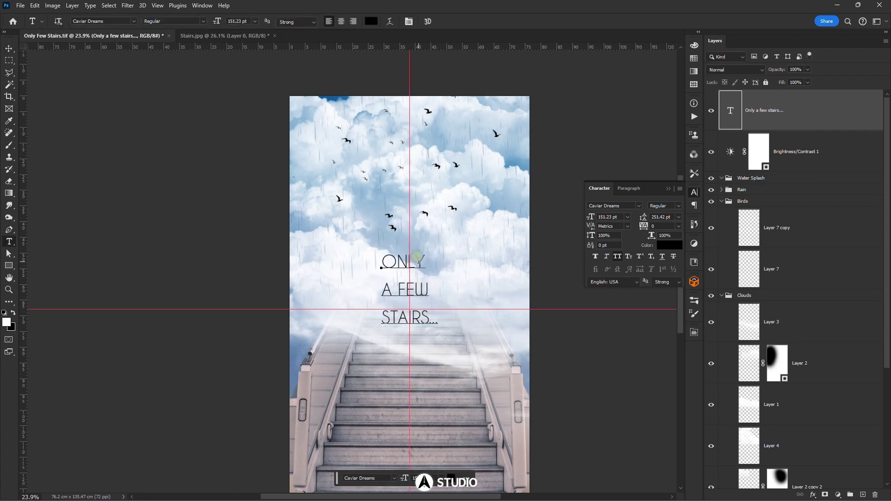
key(ctrl+a)
click(383, 289)
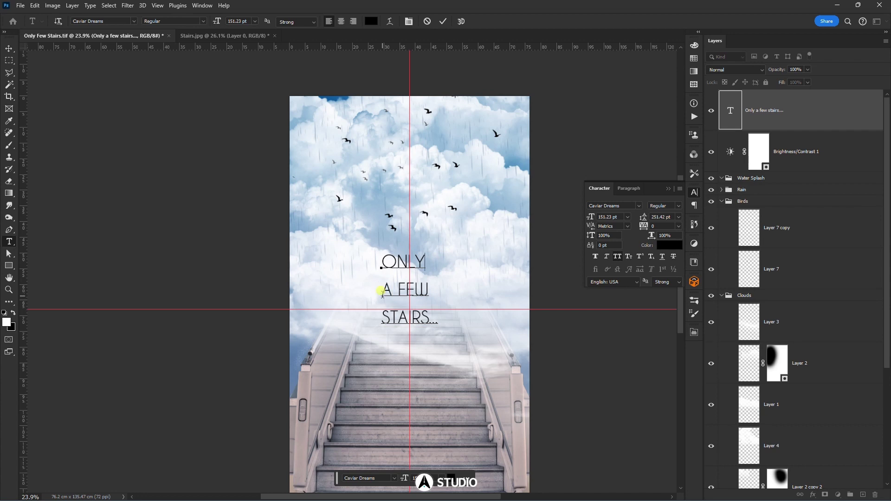
key(BackSpace)
key(ctrl+Return)
key(v)
key(ctrl+z)
key(ctrl+z)
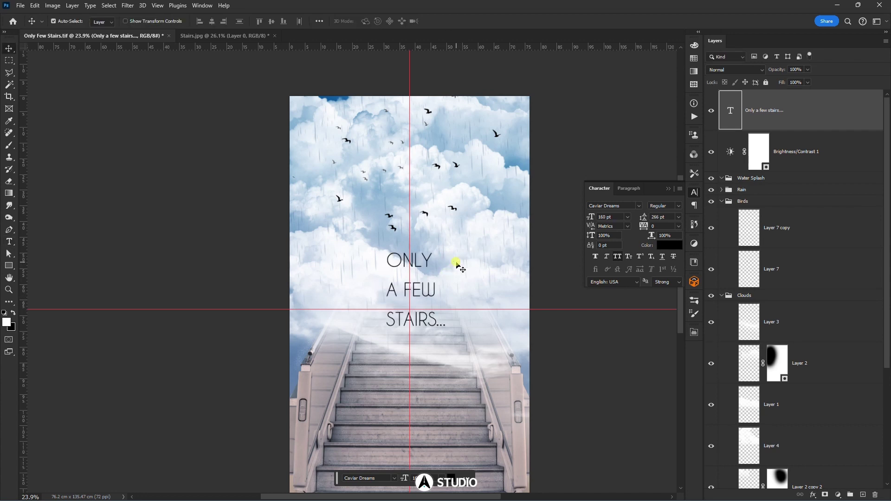
key(ctrl+shift+z)
key(ctrl+shift+z)
key(ctrl+z)
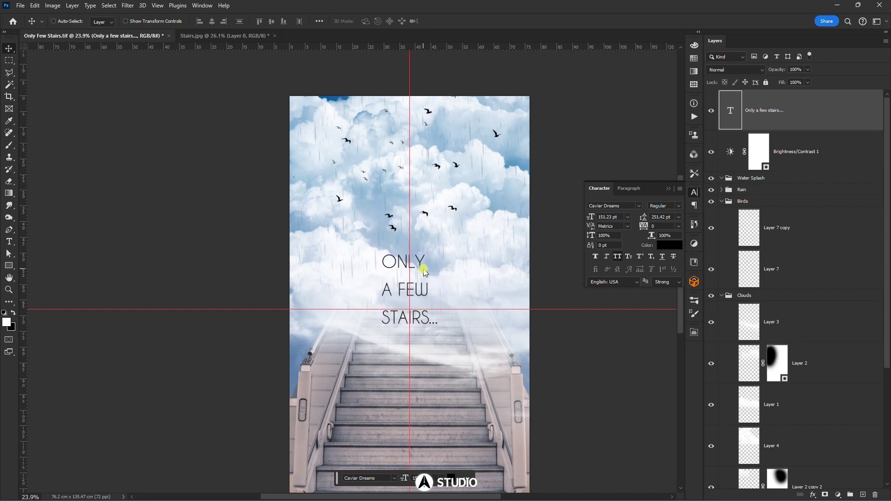
- Centre-align the title's three lines and move the text onto the vertical centre guide
key(shift+Right)
key(shift+Right)
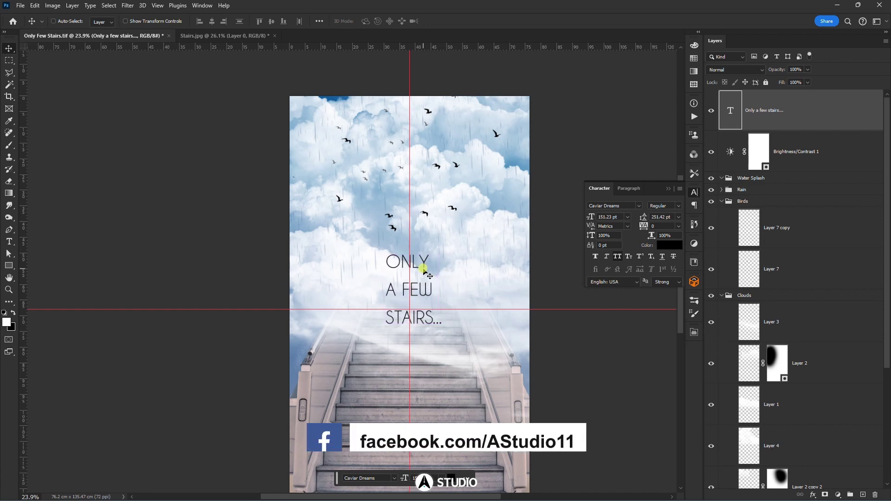
drag(428, 274, 428, 274)
double_click(426, 269)
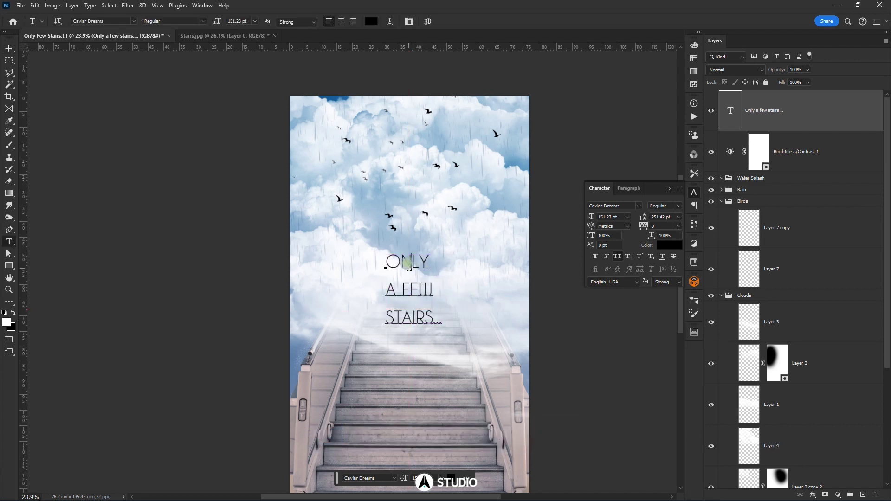
click(337, 22)
click(8, 48)
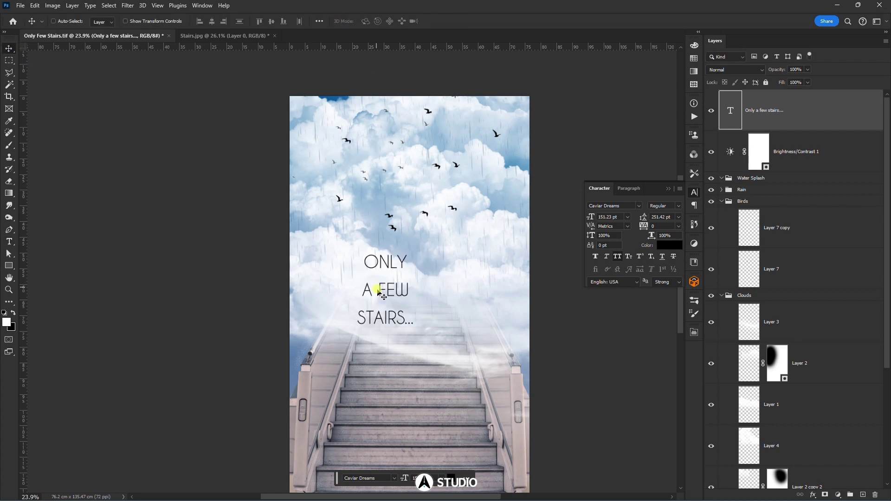
key(ctrl+t)
drag(385, 260, 418, 263)
key(Return)
- Return all three lines of the title to left alignment
key(t)
click(413, 284)
key(ctrl+a)
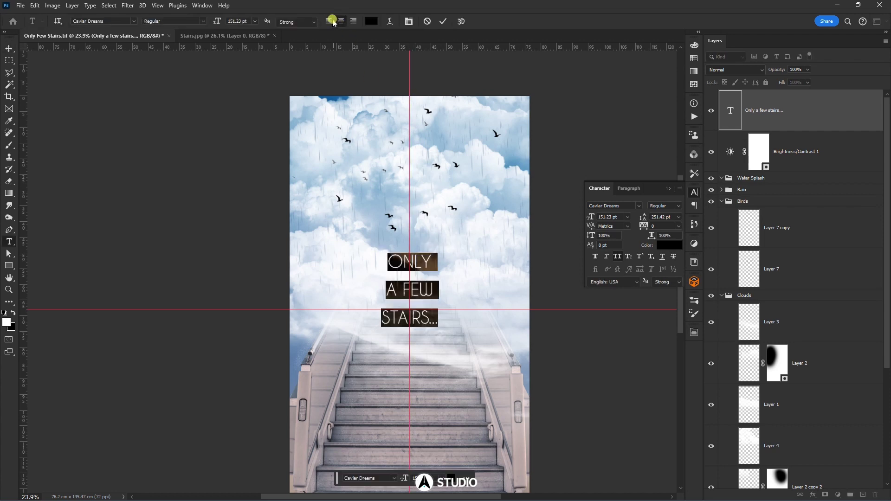
click(328, 22)
key(ctrl+Return)
key(v)
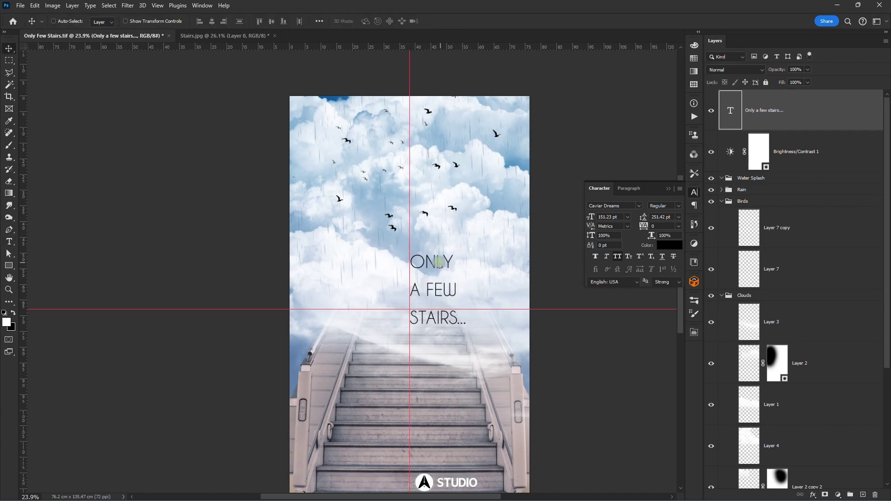
- Move the left-aligned title back to the middle of the canvas above the stairs and hide the guides
drag(440, 264, 416, 184)
key(shift+Left)
key(shift+Left)
key(ctrl+semicolon)
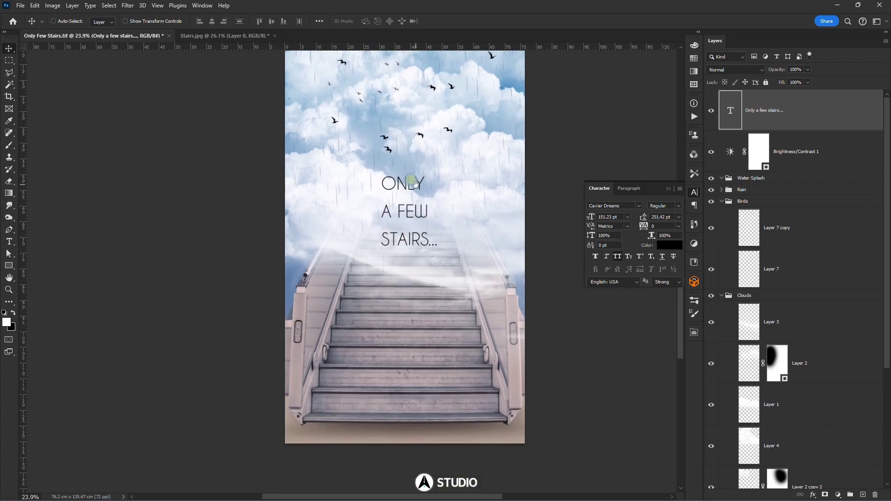
- Move the title layer between the Birds and Clouds groups, collapsing both groups
click(725, 199)
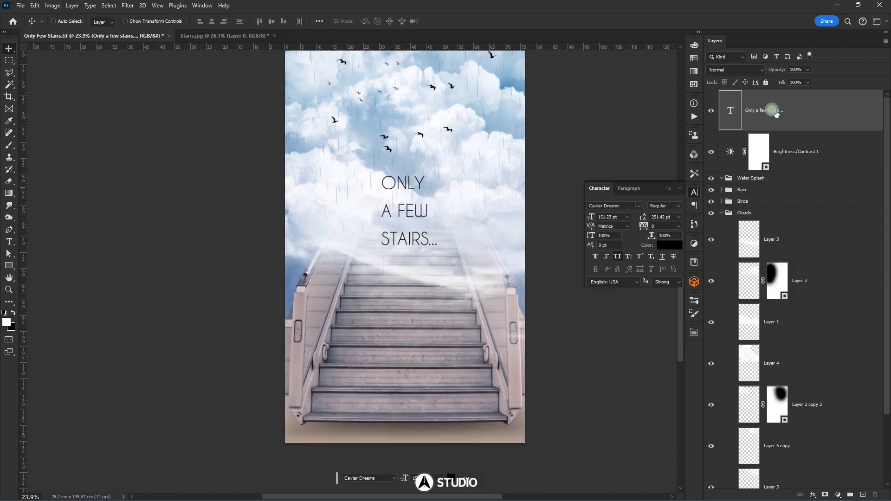
click(767, 199)
drag(770, 200, 726, 218)
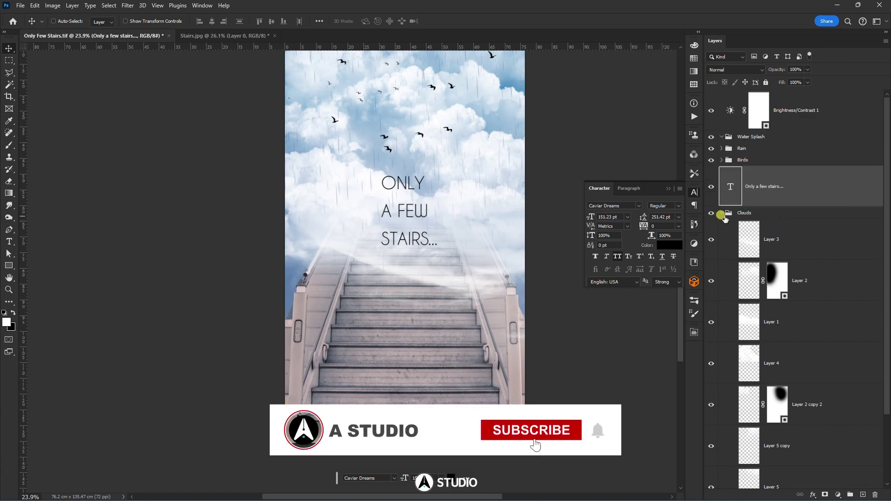
click(721, 213)
- Duplicate the title so one layer sits above and one below the Clouds group, and set the upper copy to 30% opacity
drag(773, 186, 763, 167)
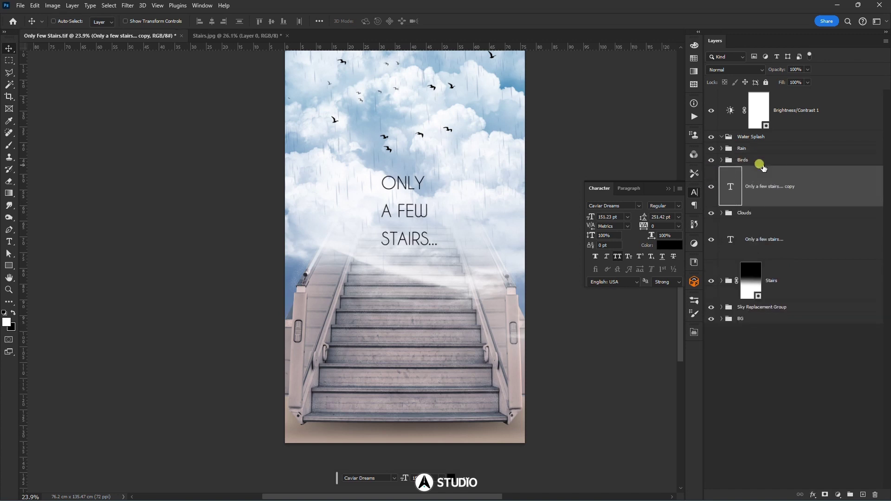
scroll(441, 214, up, 1)
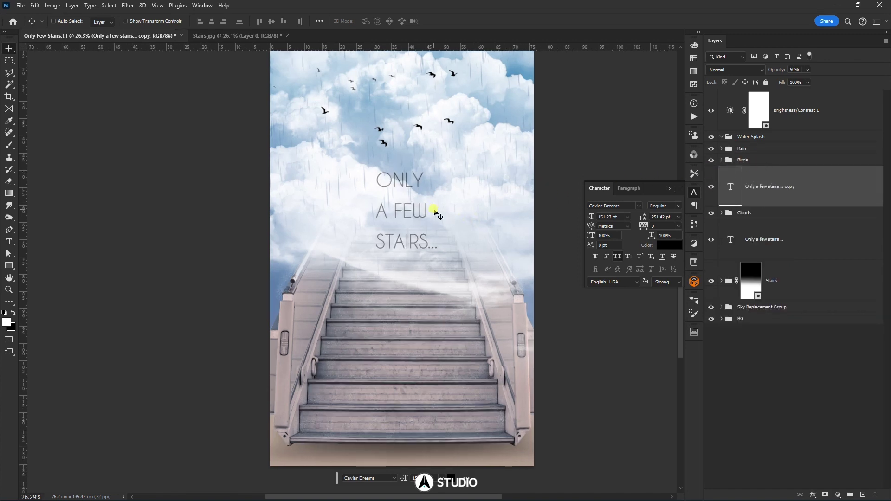
key(3)
drag(406, 205, 418, 203)
- Hide the "Only a few stairs... copy" layer above the Clouds group
click(711, 186)
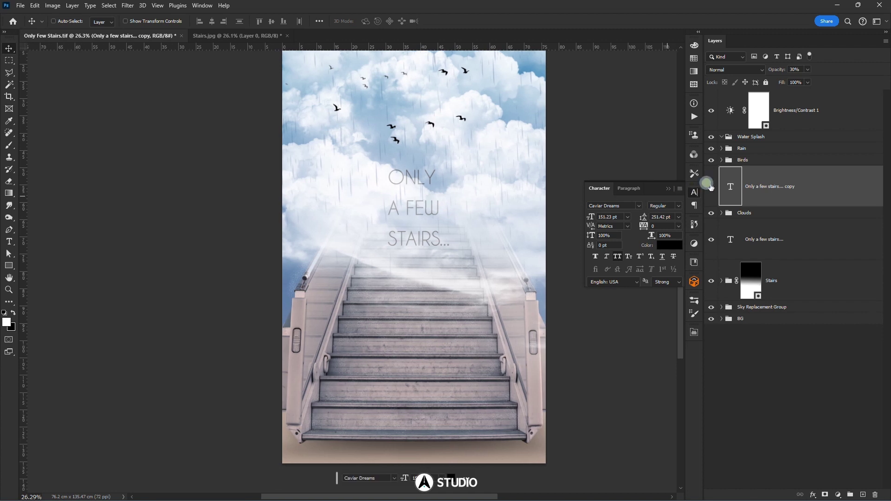
click(711, 186)
drag(509, 196, 420, 194)
- Add a Brightness/Contrast adjustment above the Clouds group, masked to the lower title's letter shapes, with Brightness at -10
click(764, 229)
scroll(418, 193, up, 6)
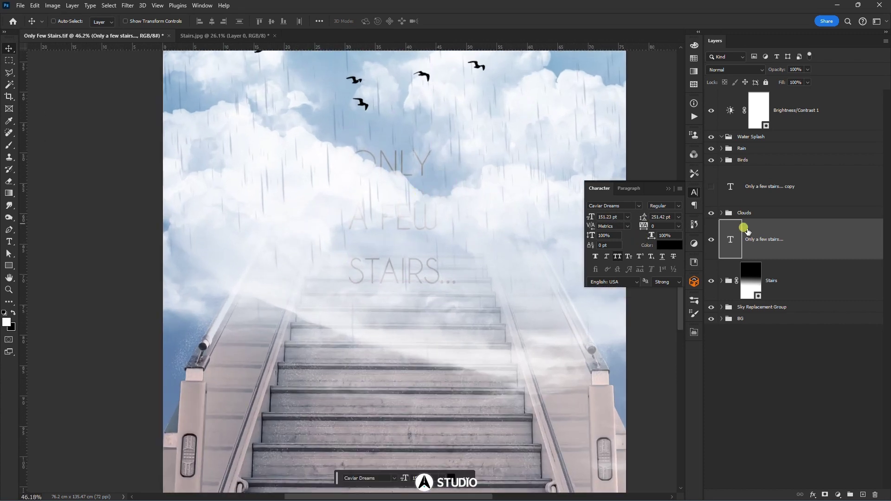
ctrl+click(747, 242)
click(743, 213)
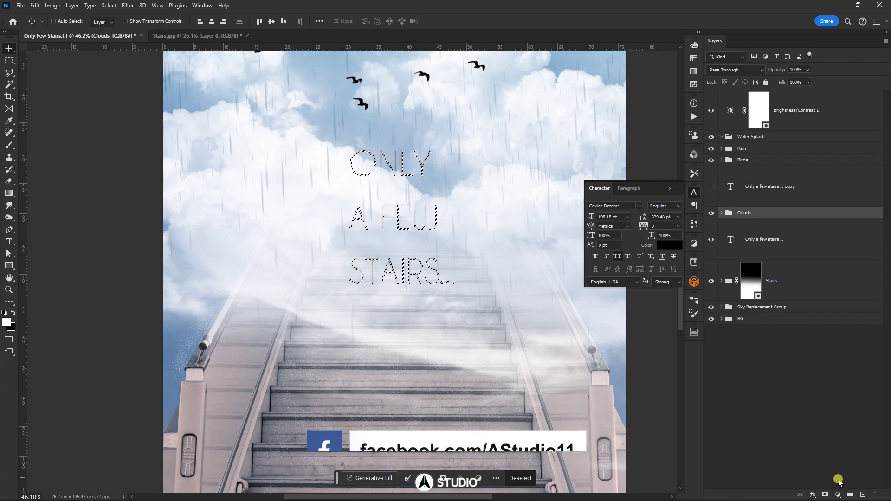
click(838, 495)
click(840, 356)
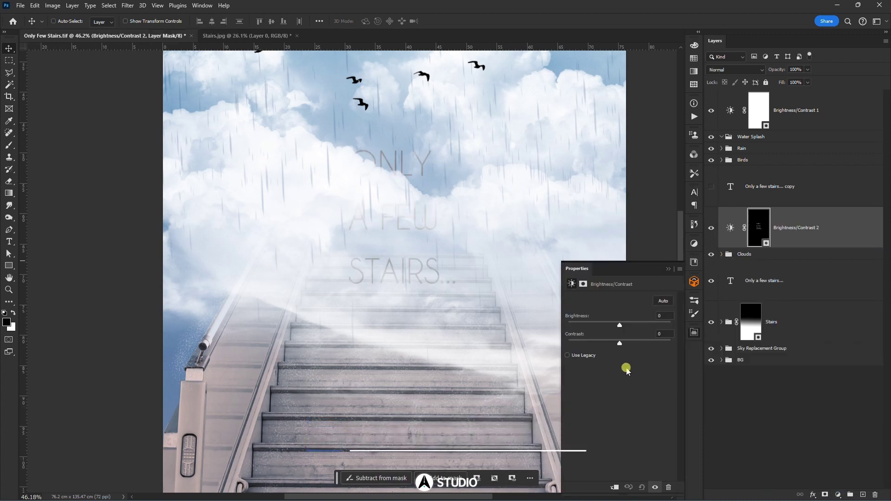
mouse_move(622, 326)
mouse_down()
mouse_move(599, 328)
mouse_move(620, 328)
mouse_up()
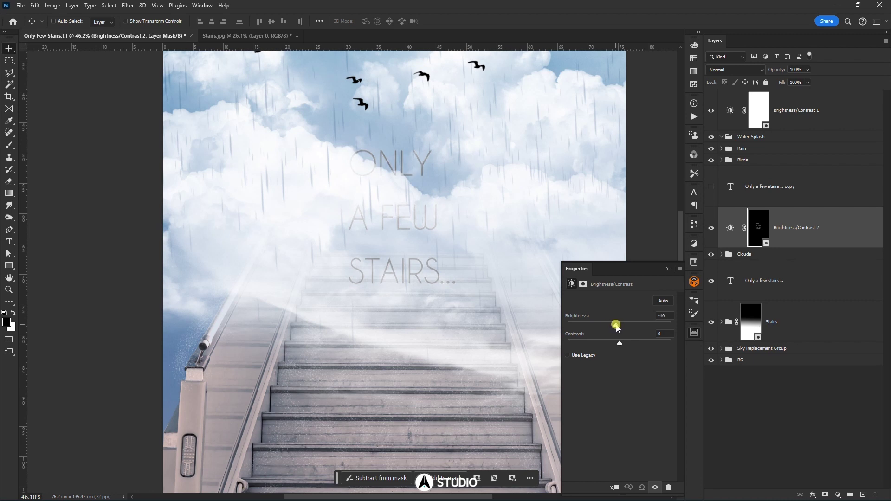
click(668, 269)
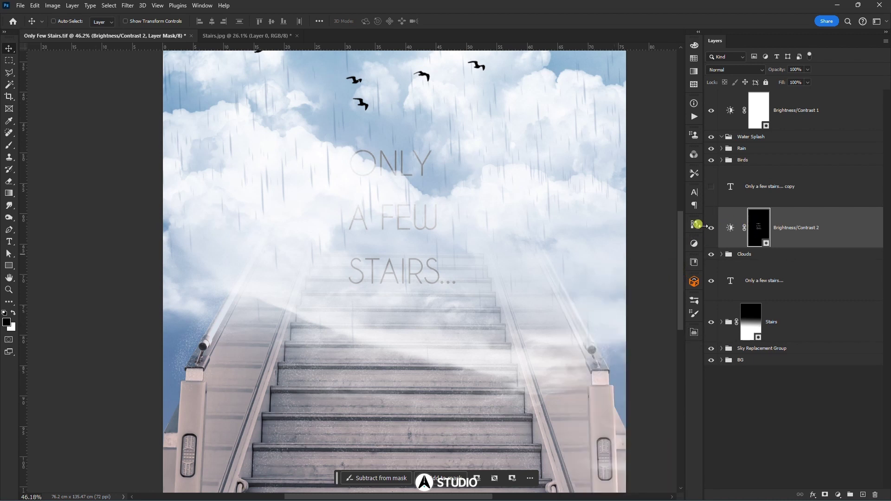
- Toggle the visibility of Brightness/Contrast 2 to compare its effect on the title across the whole image
click(708, 227)
click(708, 227)
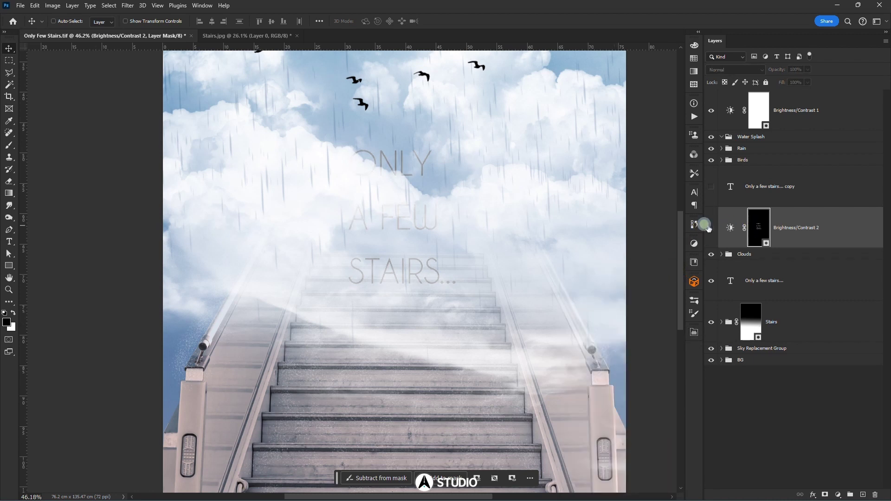
key(ctrl+0)
drag(486, 203, 504, 190)
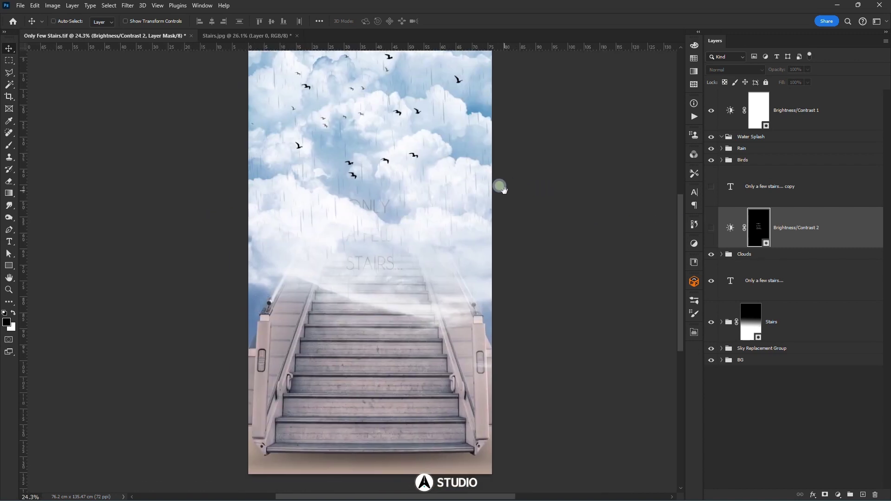
click(762, 112)
click(721, 160)
click(721, 160)
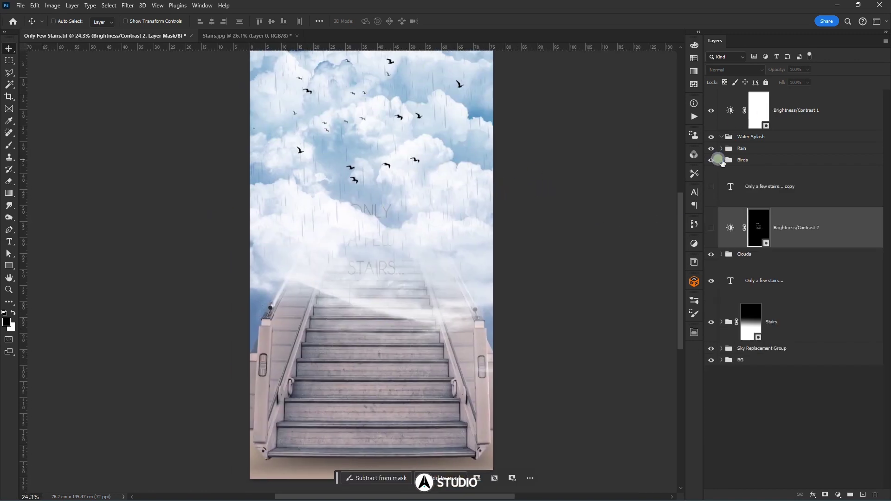
click(710, 186)
click(711, 186)
- Stamp all visible layers into a new layer above Brightness/Contrast 1 and convert it to a smart object
key(ctrl+shift+alt+e)
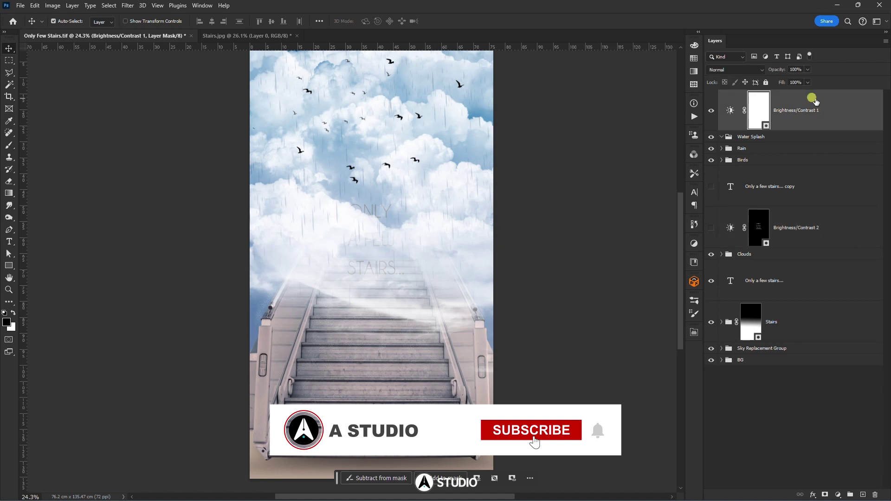
right_click(814, 100)
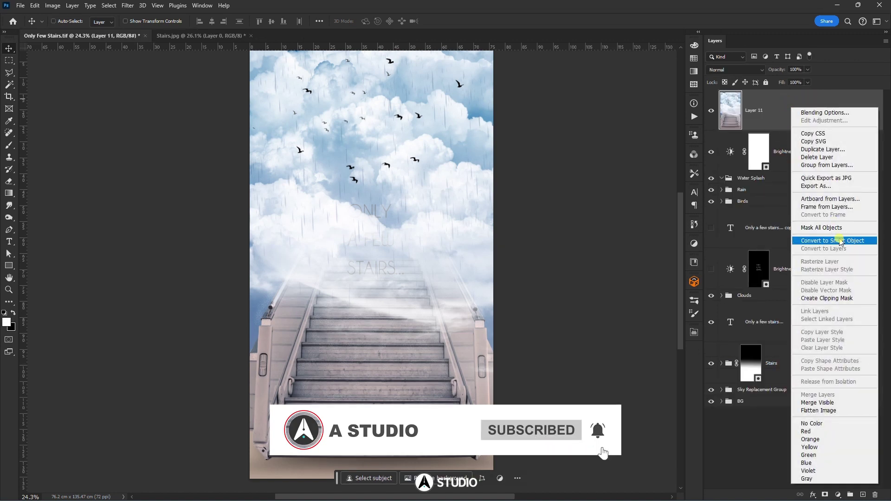
click(817, 238)
- Open the Camera Raw Filter on the stamped layer and adjust the Light and Color sliders
click(128, 6)
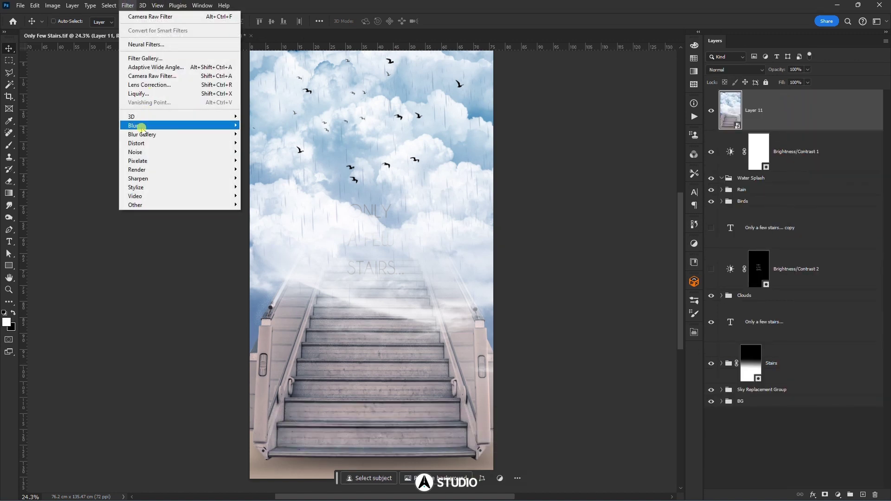
click(149, 77)
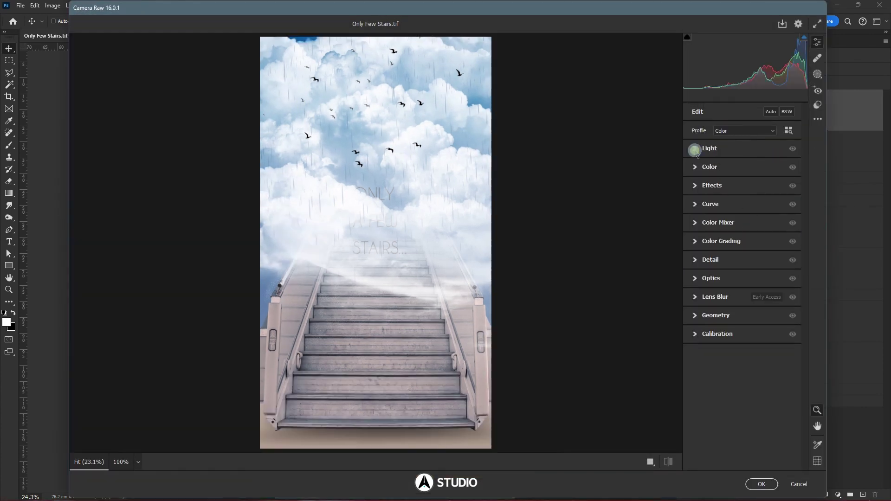
click(696, 151)
drag(744, 167, 731, 198)
drag(769, 199, 755, 237)
click(705, 262)
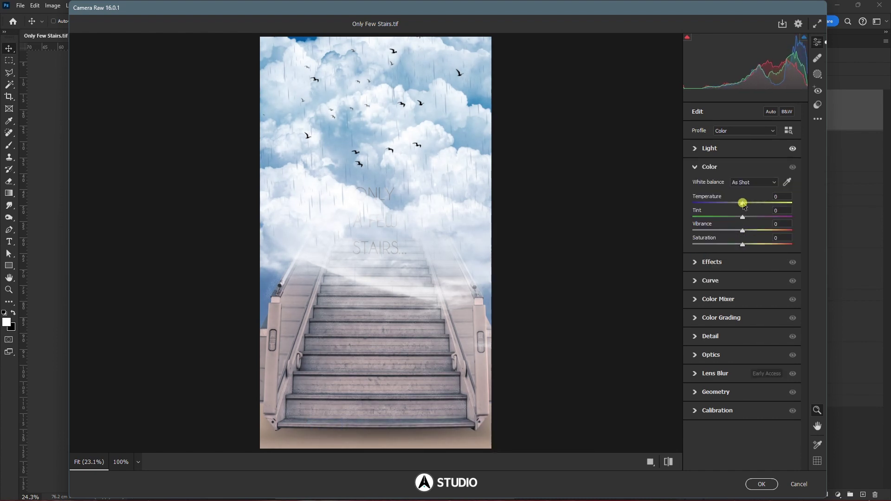
drag(744, 205, 747, 245)
- Set the Camera Raw effects to Texture +36, Clarity +29, Dehaze -7 and Vignette +5
click(699, 263)
click(761, 205)
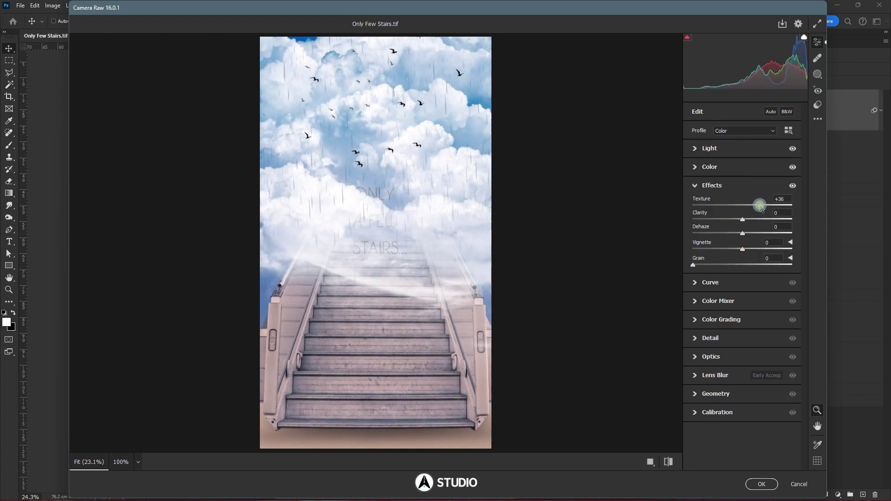
click(758, 219)
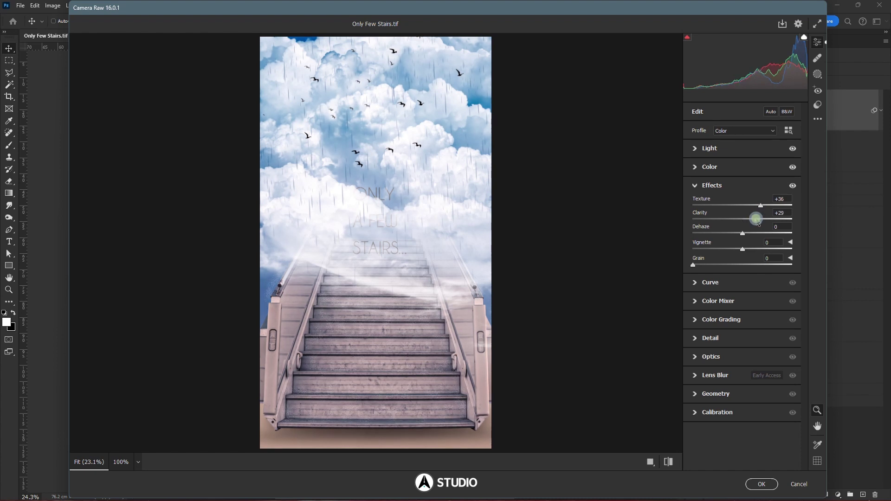
mouse_move(744, 235)
mouse_down()
mouse_move(734, 233)
mouse_move(758, 249)
mouse_move(735, 249)
mouse_move(743, 249)
mouse_up()
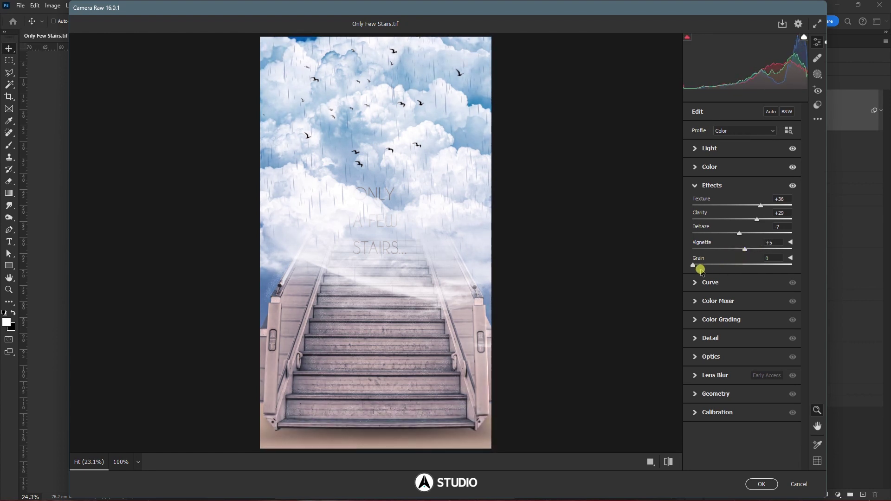
- Shape the parametric tone curve with Highlights -5, Lights -9, Darks +7 and Shadows +41
click(700, 284)
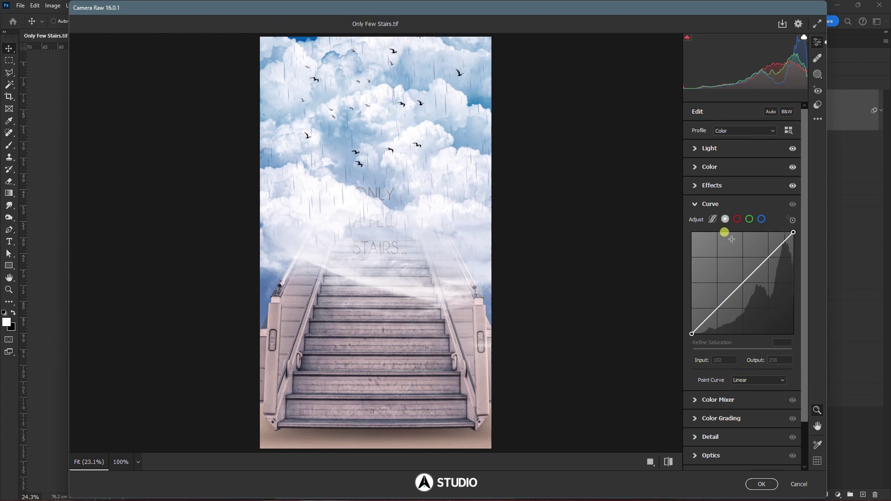
click(717, 221)
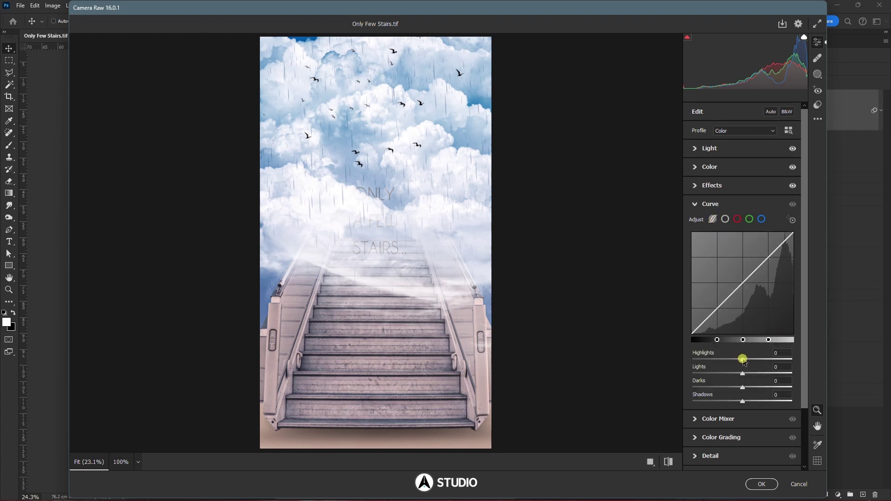
drag(743, 360, 740, 360)
drag(742, 373, 763, 401)
click(741, 385)
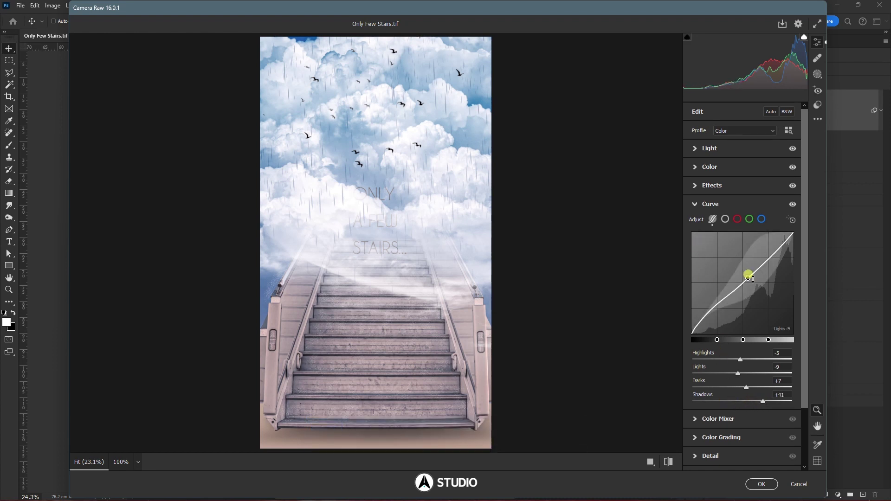
click(698, 204)
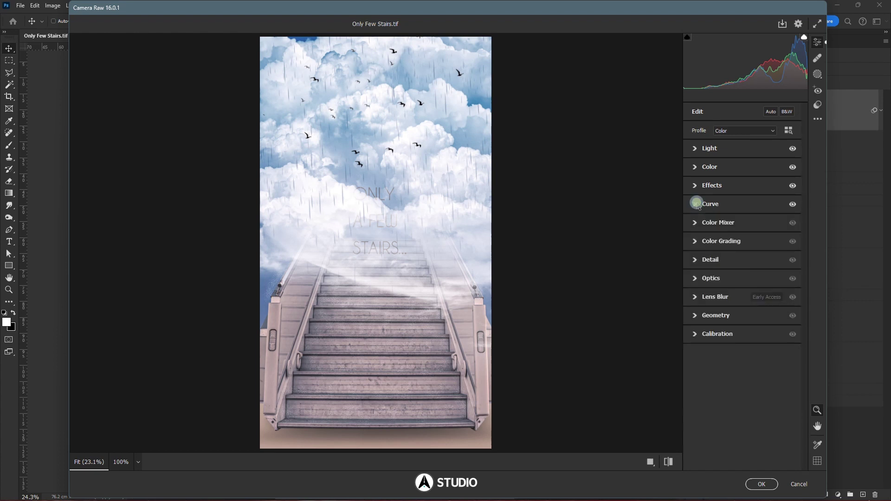
- Add an Optics Distortion correction of about +24 to the image
click(695, 278)
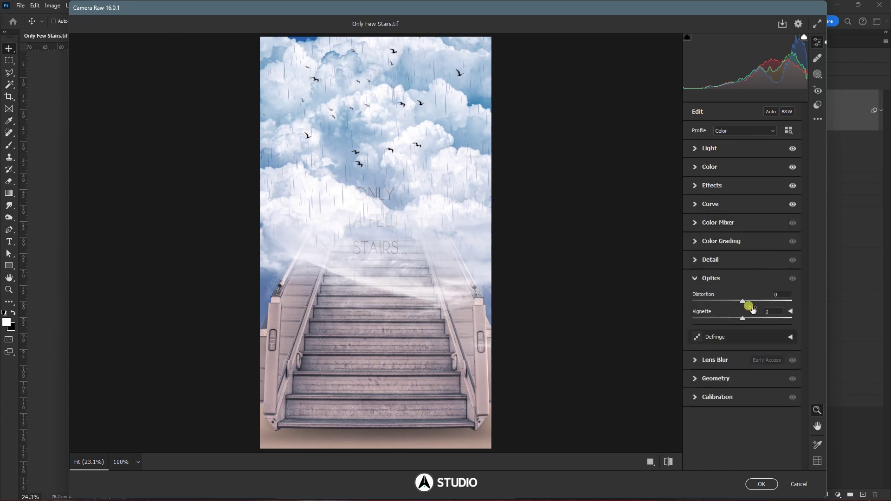
drag(744, 302, 753, 304)
click(695, 361)
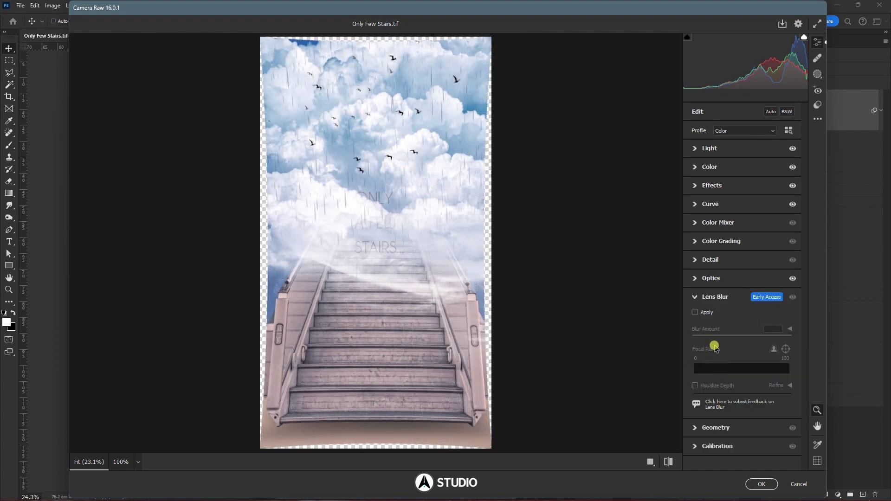
click(695, 297)
- Set the Geometry Scale to 103 and apply the Camera Raw Filter, then hide the rulers
click(696, 315)
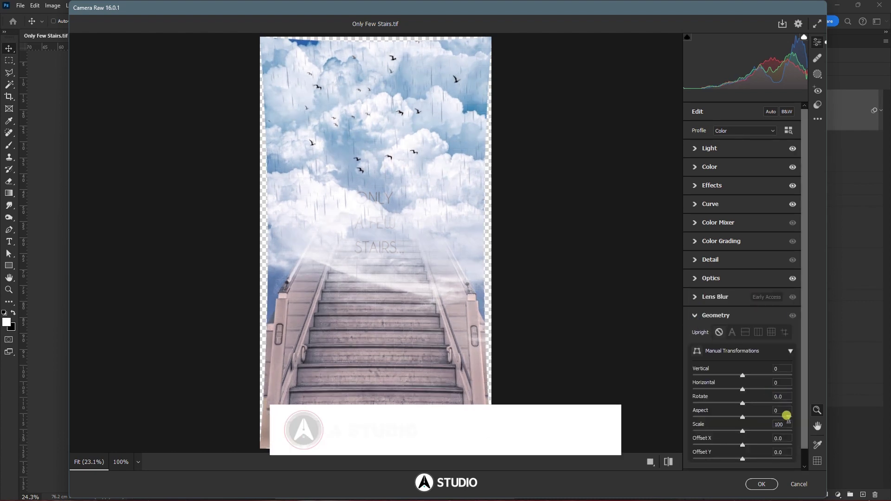
click(782, 422)
key(Up)
key(Up)
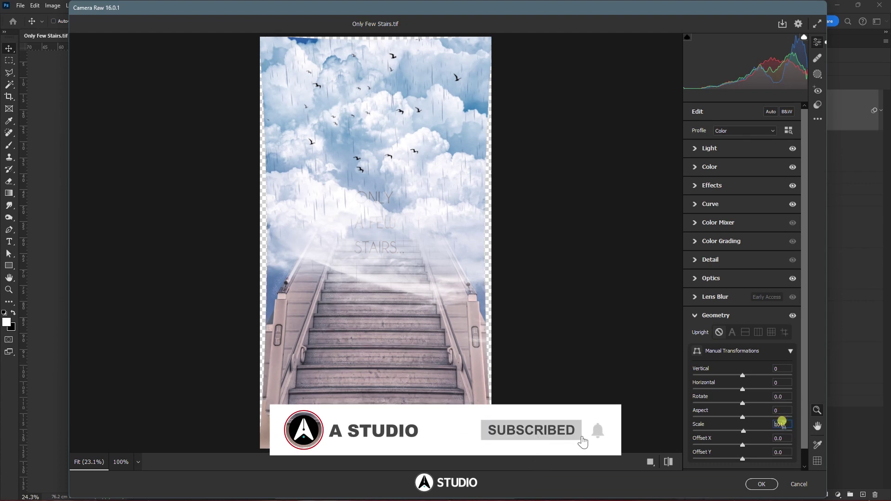
scroll(783, 423, up, 1)
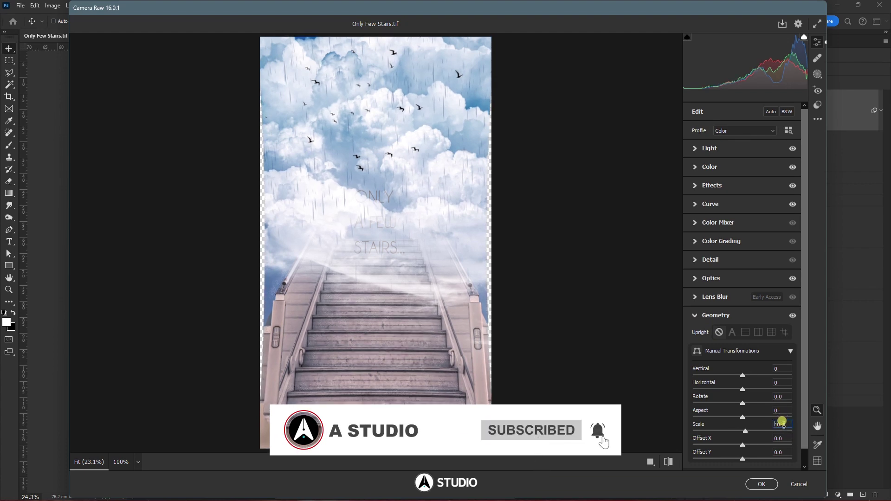
click(763, 484)
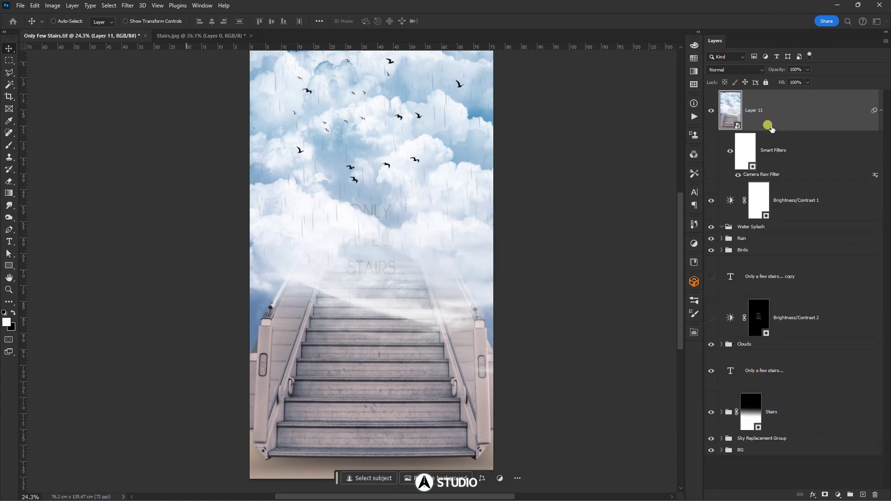
key(ctrl+r)
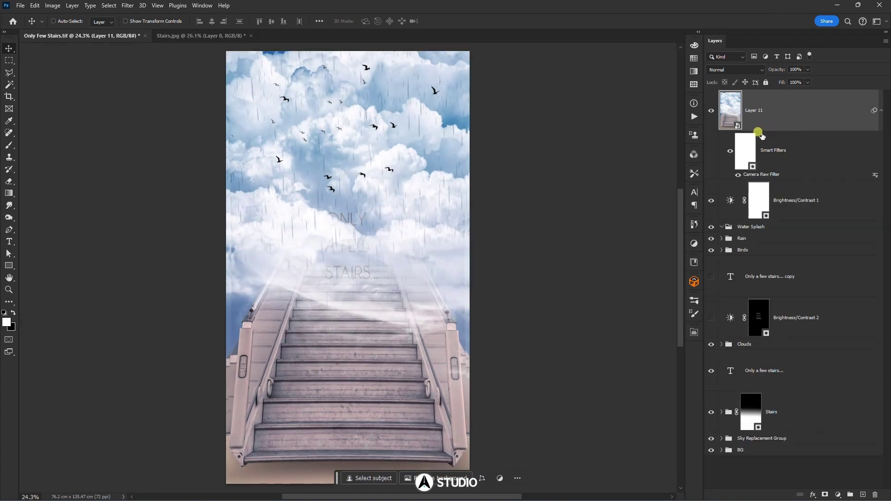
- Duplicate Layer 11 beneath the original and set the Optics Distortion in the copy's Camera Raw Filter to 0
click(881, 110)
key(ctrl+j)
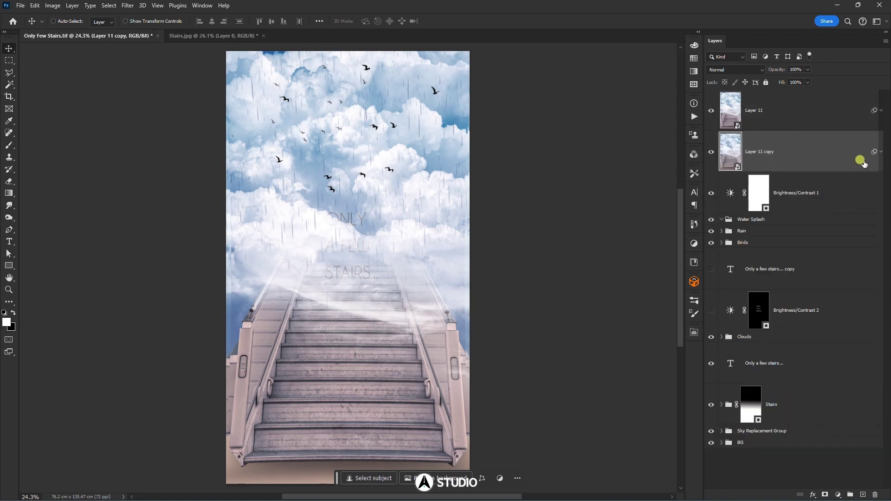
click(881, 151)
double_click(761, 217)
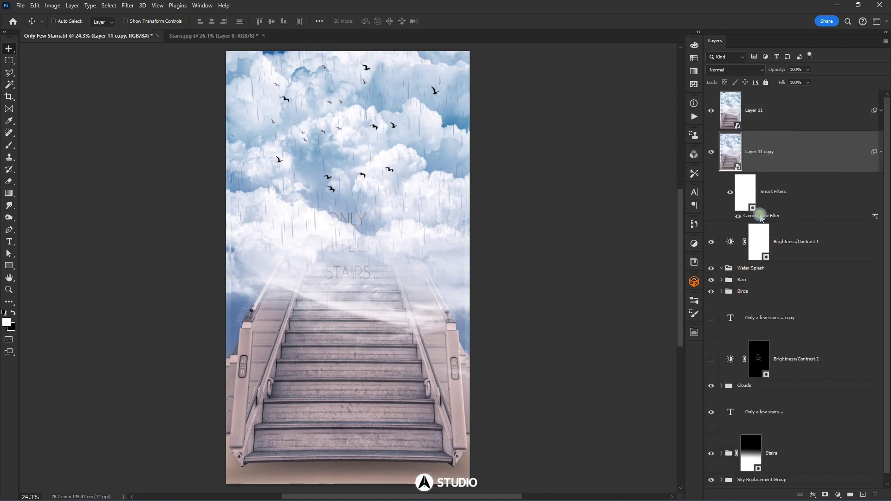
double_click(760, 217)
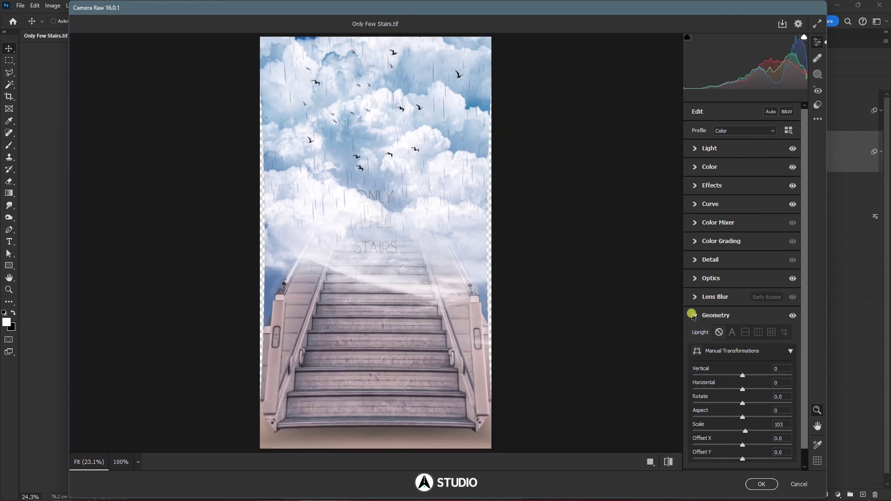
click(692, 315)
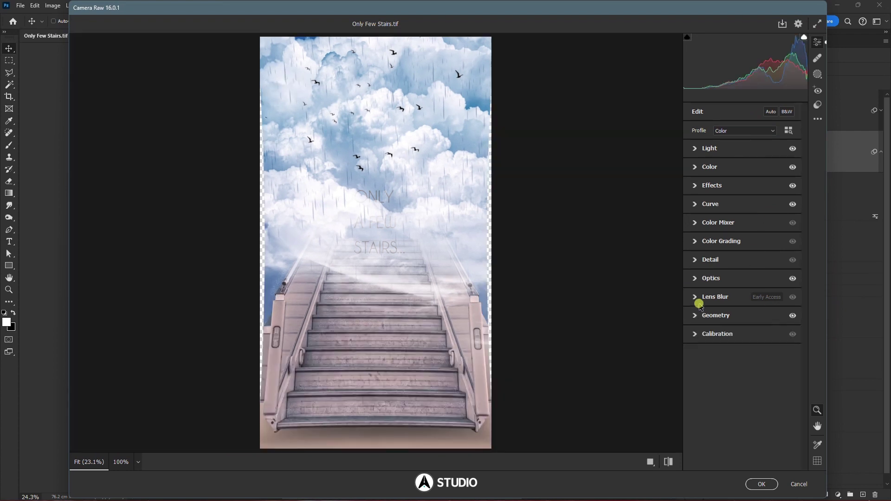
click(696, 278)
click(780, 296)
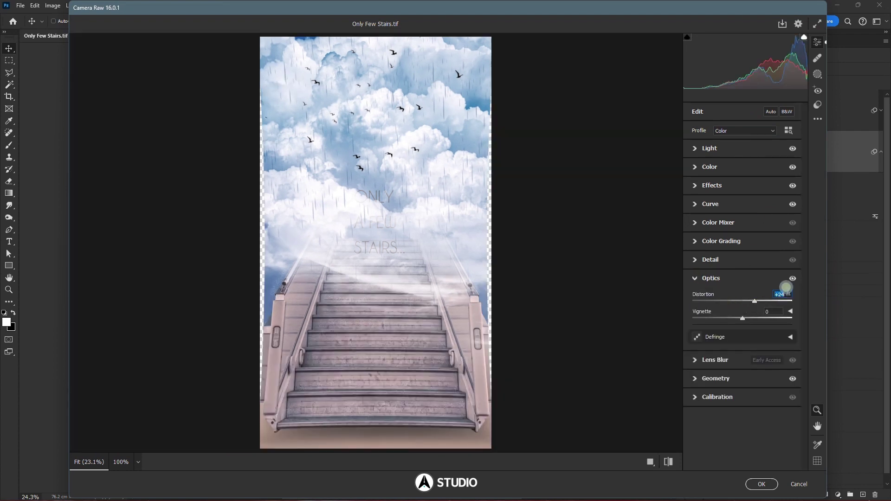
text(0)
key(Return)
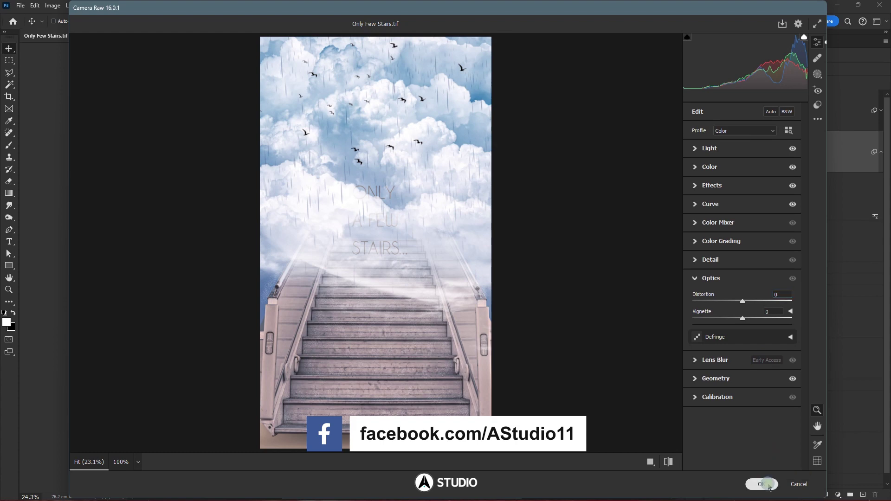
click(767, 484)
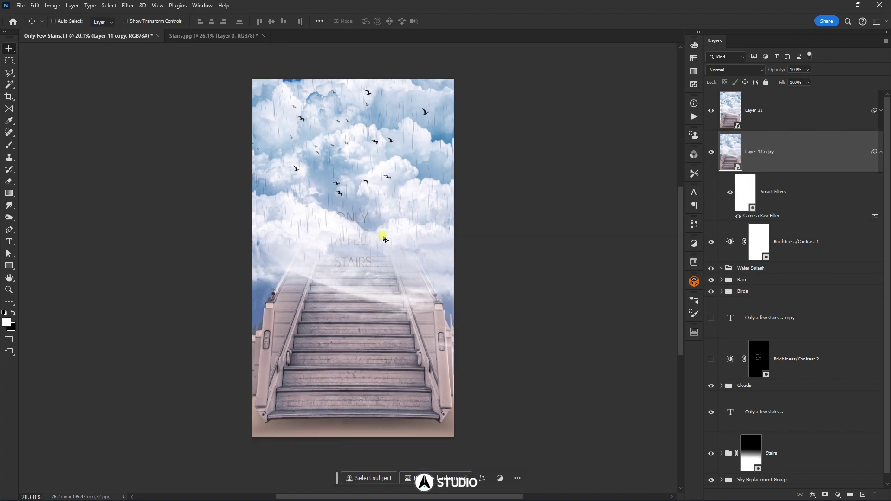
- Delete the Layer 11 copy layer
scroll(384, 239, down, 1)
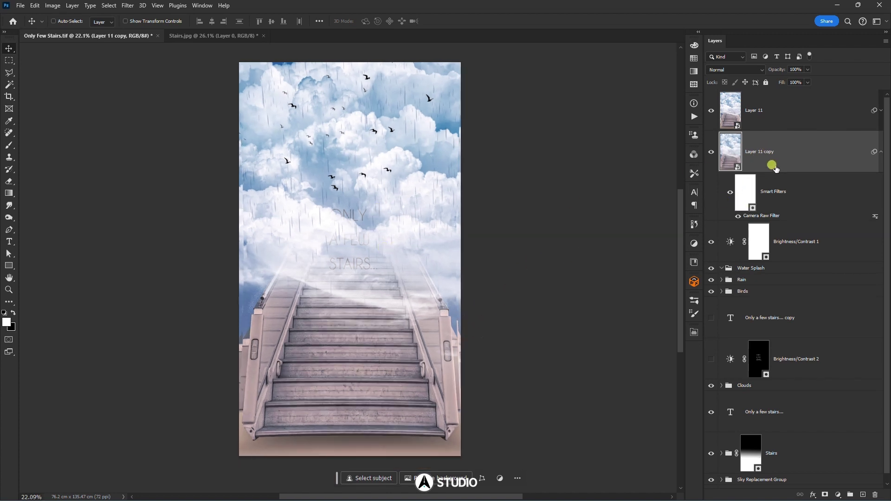
key(Delete)
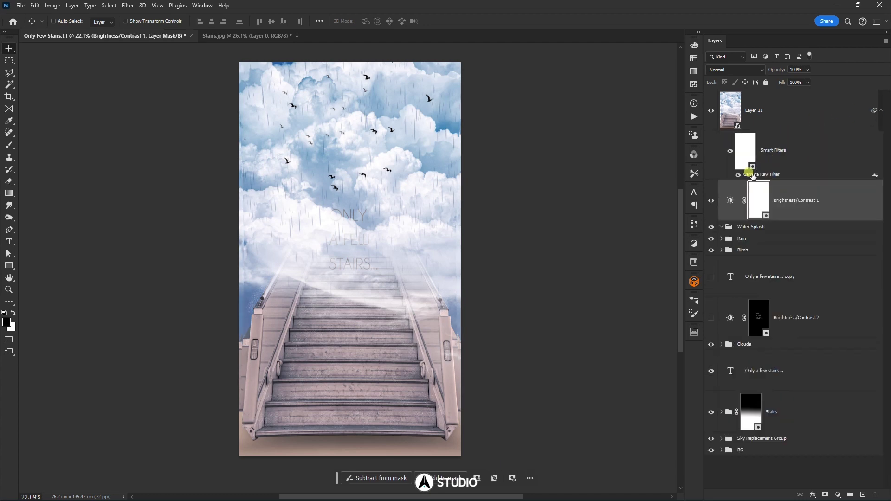
- Re-edit the Camera Raw Filter of Layer 11 with Optics Distortion +23 and Geometry Scale 107
click(753, 176)
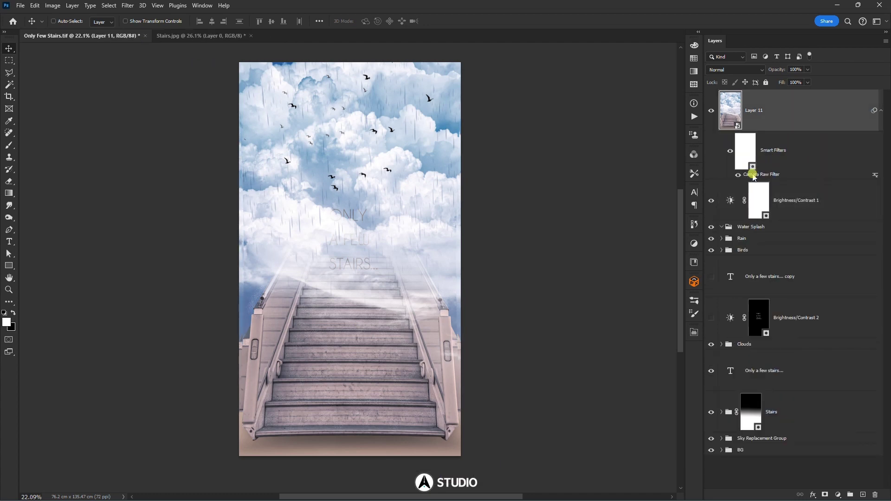
double_click(753, 176)
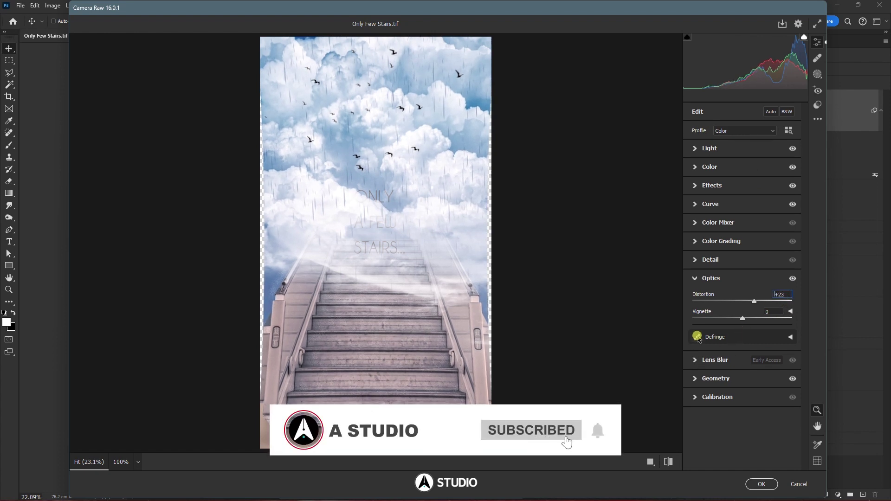
click(710, 378)
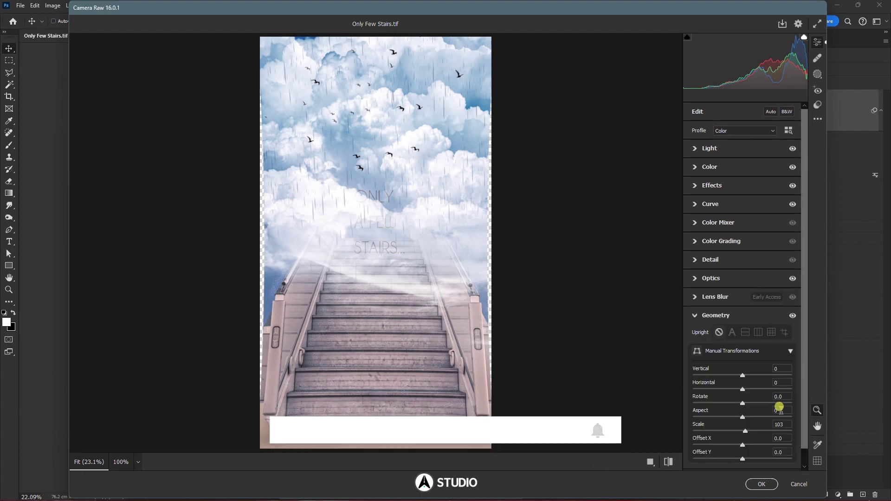
click(785, 432)
drag(784, 430, 747, 435)
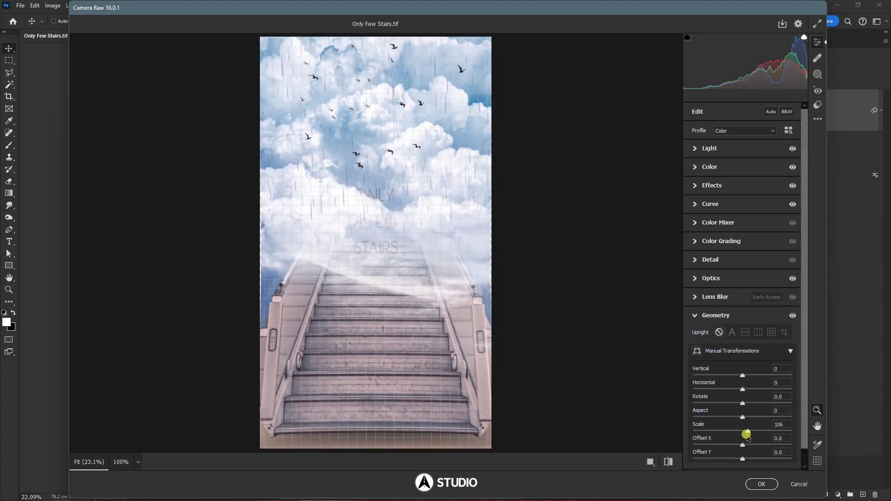
click(781, 422)
key(Up)
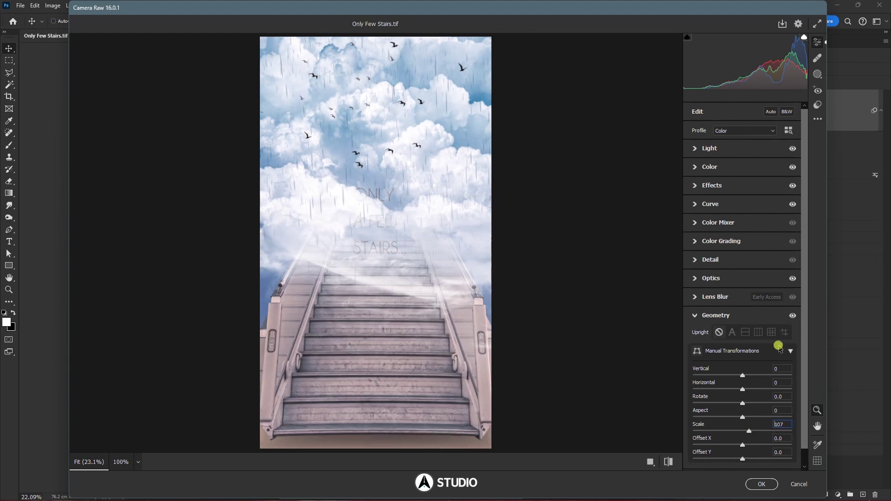
click(757, 483)
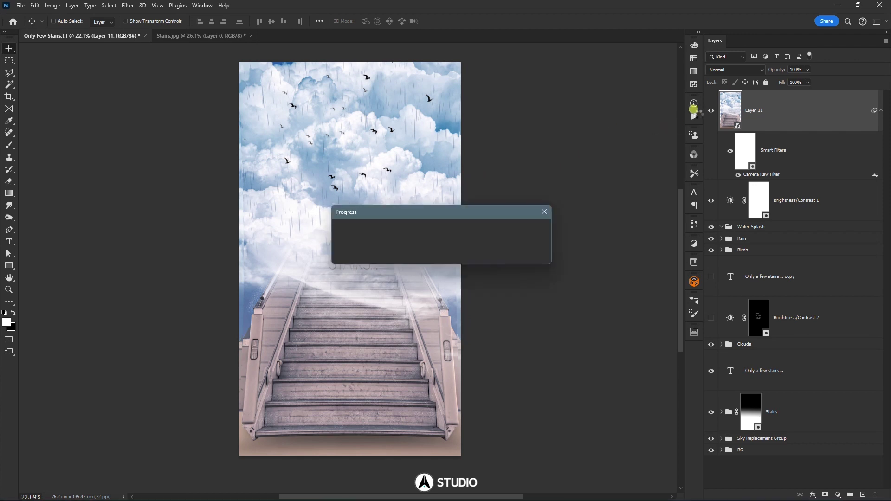
- Toggle the visibility of Layer 11 to compare the image before and after the Camera Raw grading
click(712, 110)
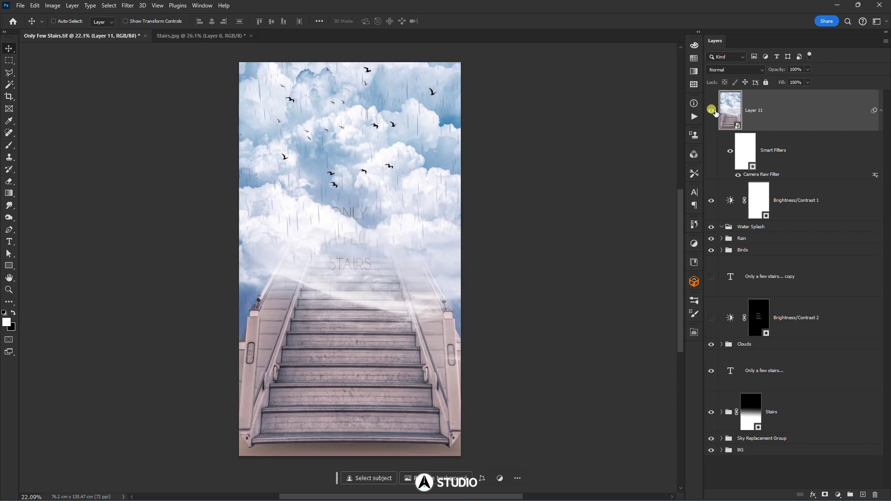
click(712, 111)
click(711, 111)
click(712, 111)
click(712, 111)
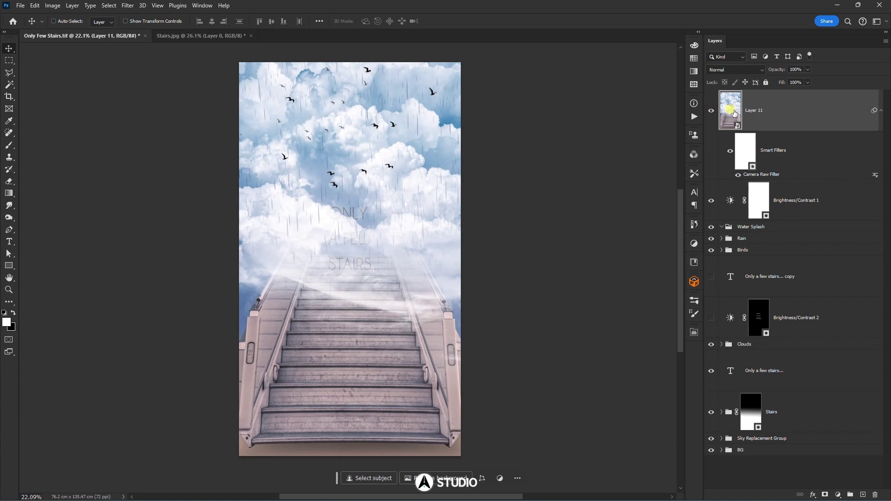